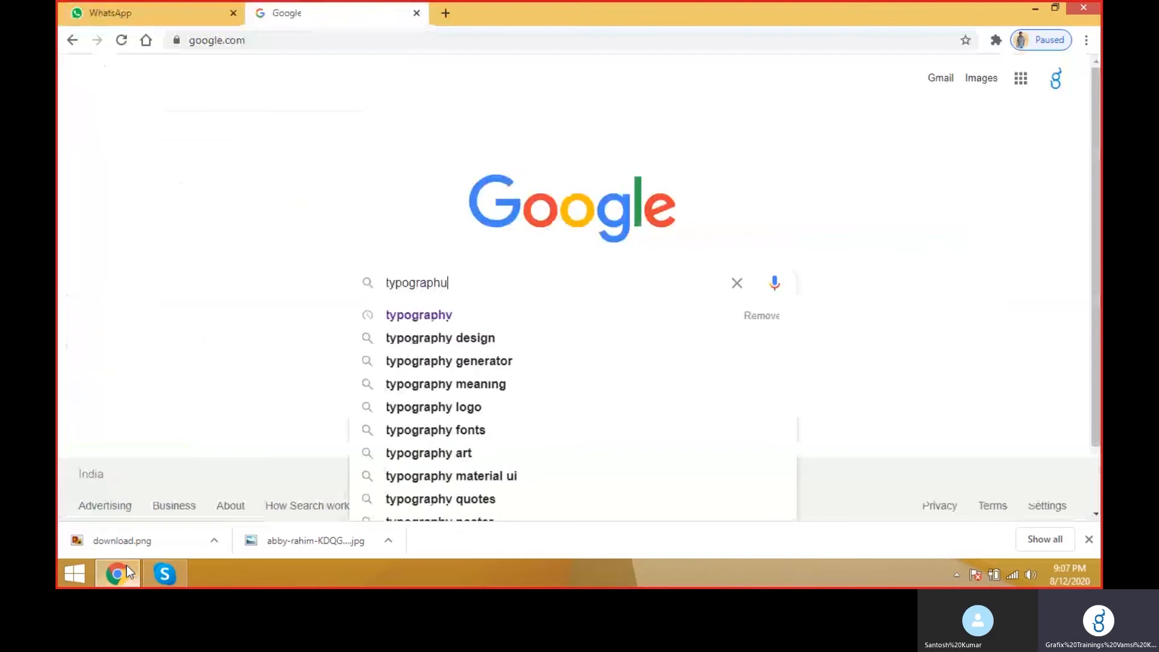
- Search Google for "typography on image" and show the image results
text(mage)
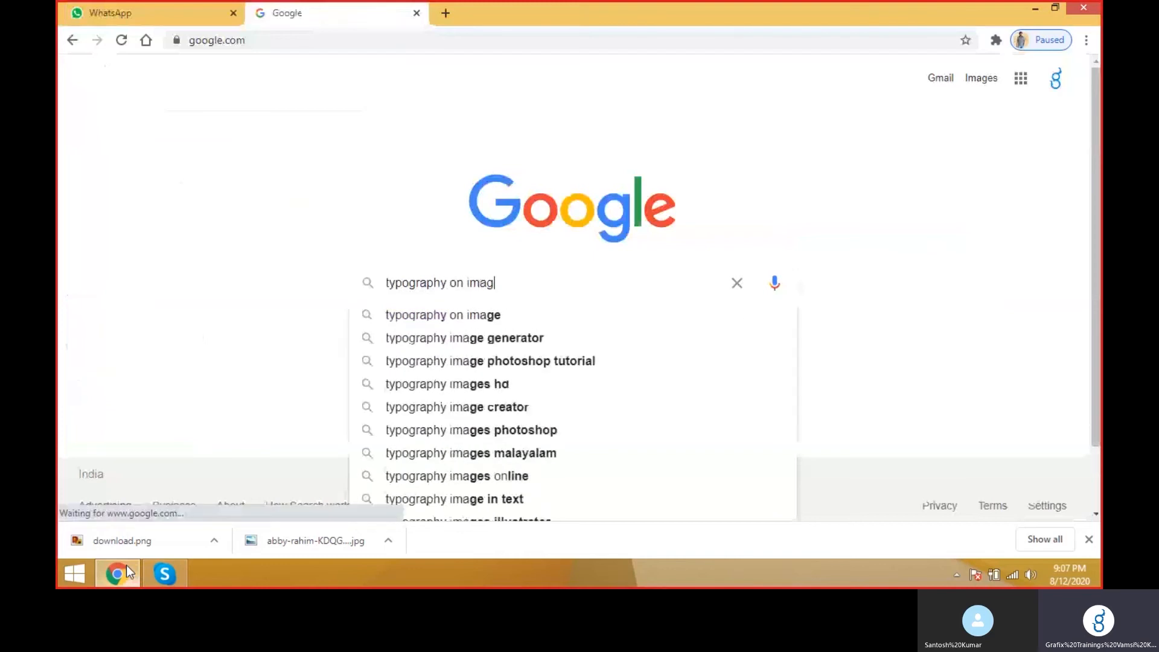
key(Return)
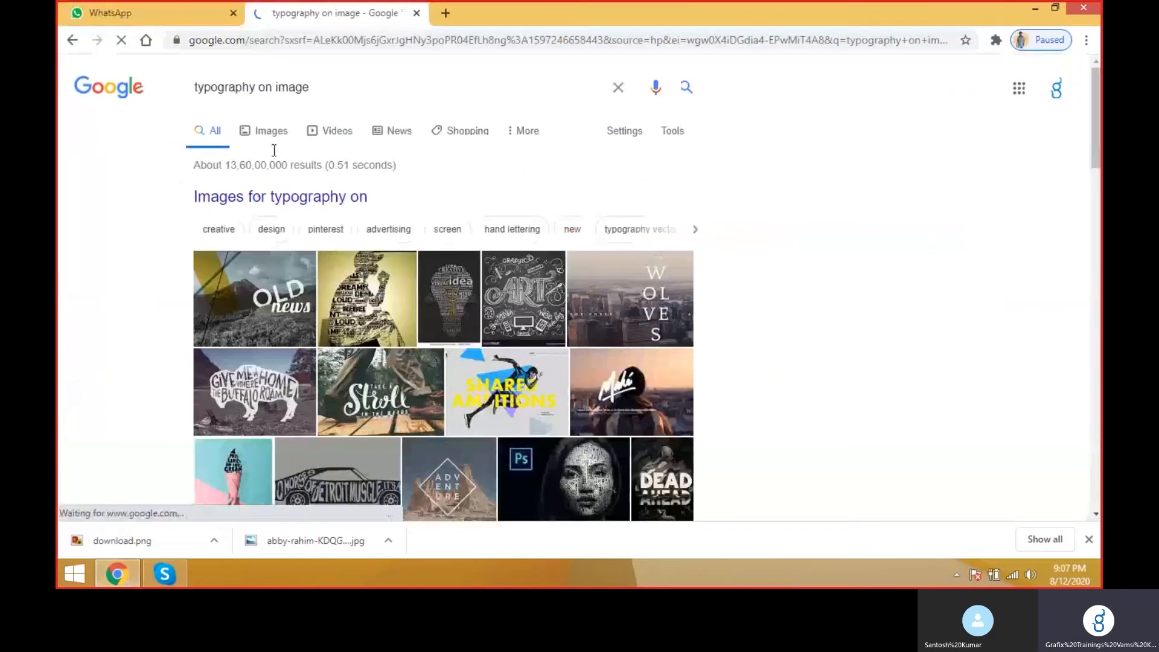
click(273, 144)
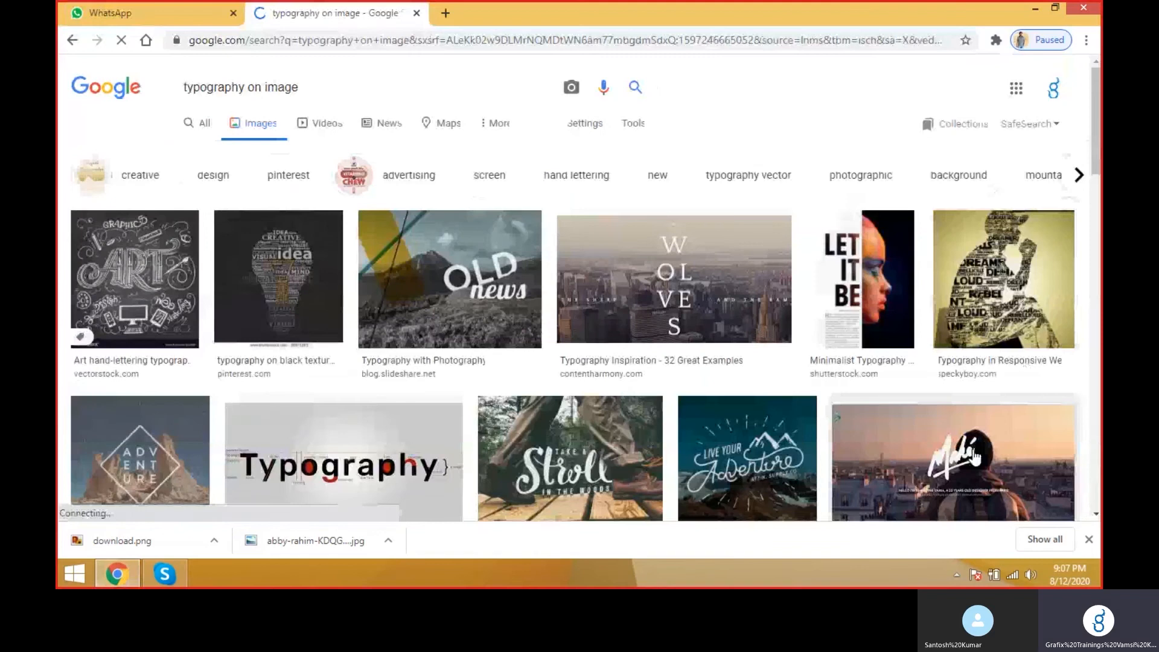
- Browse the typographic face portraits among the results and related images, and preview the Typographic Self Portrait from AIGA Member Gallery
scroll(401, 330, down, 7)
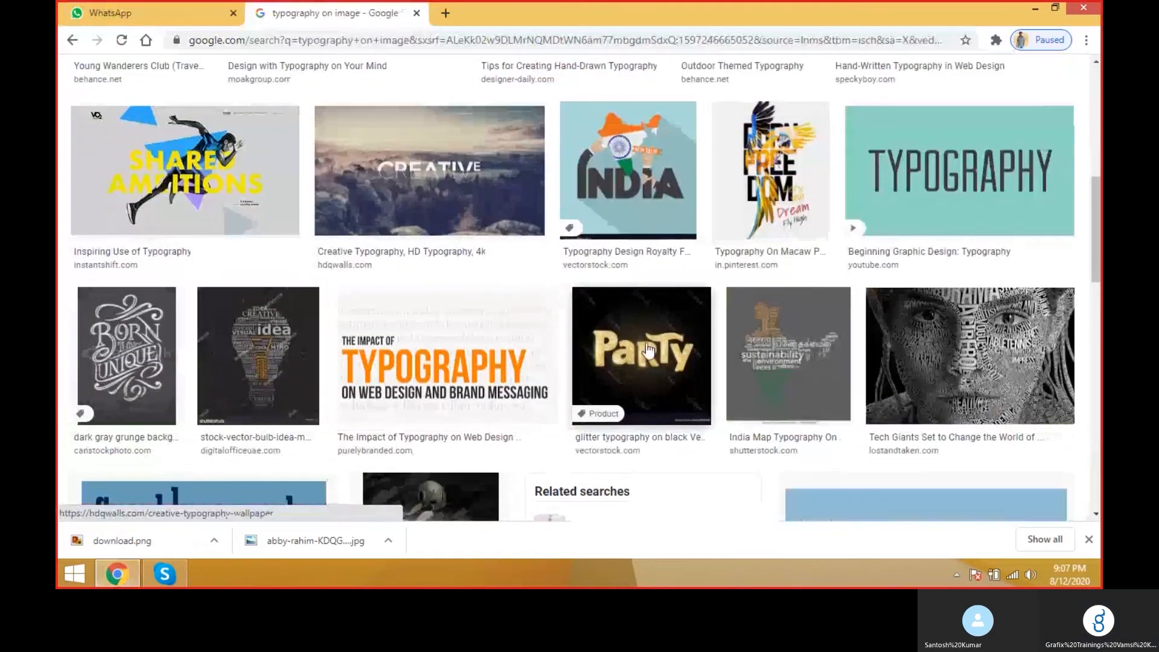
scroll(911, 184, down, 4)
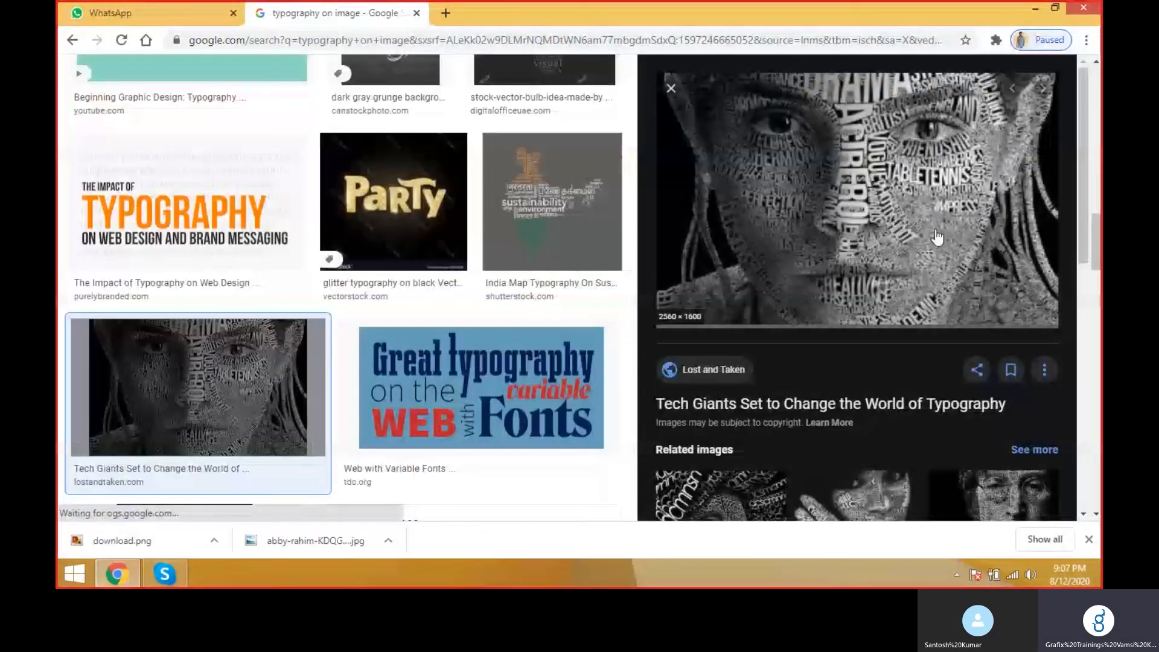
scroll(936, 236, down, 5)
click(945, 355)
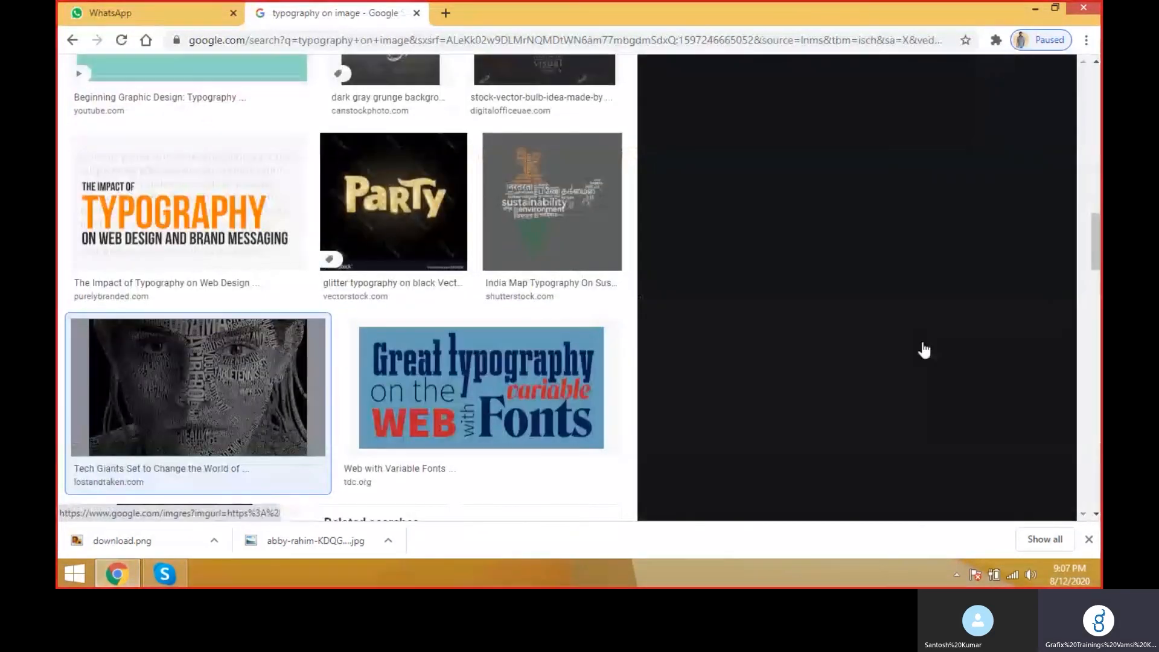
scroll(835, 349, down, 5)
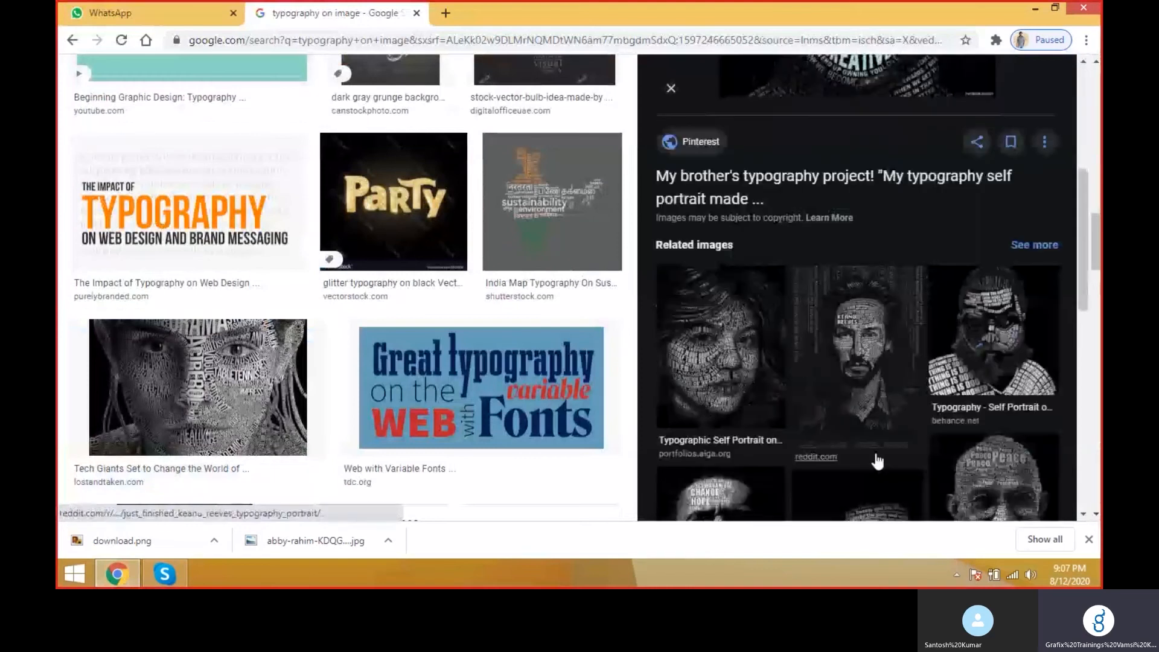
click(727, 357)
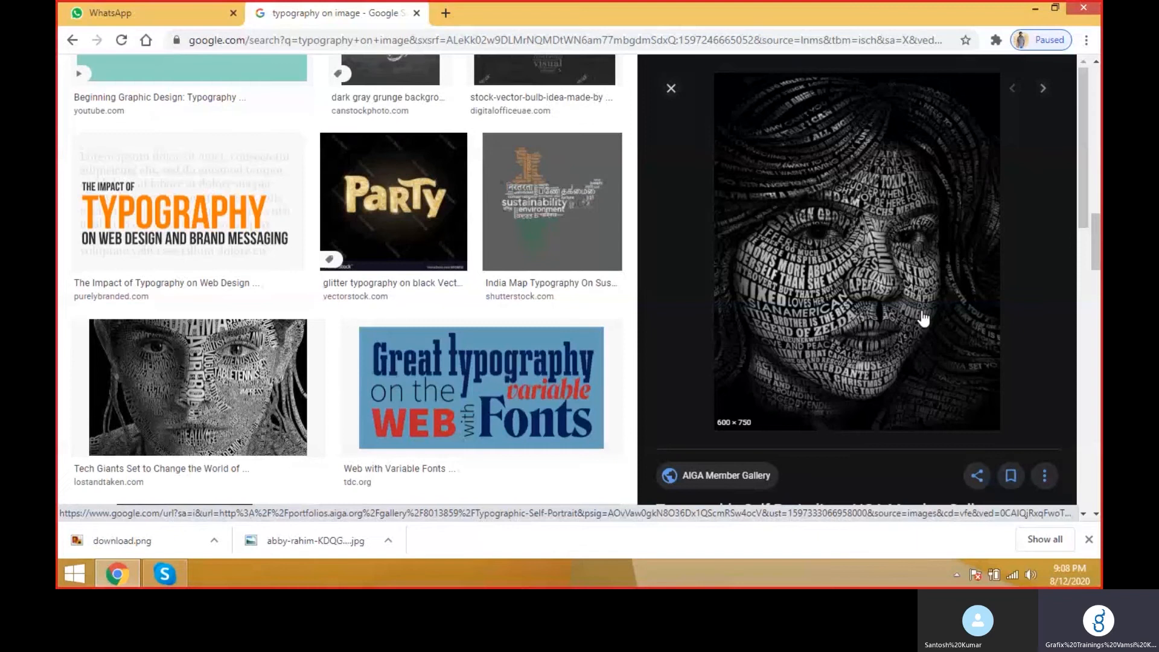
- Switch to Adobe Photoshop CC 2015 by finding and launching it from the Windows Start screen
key(super+d)
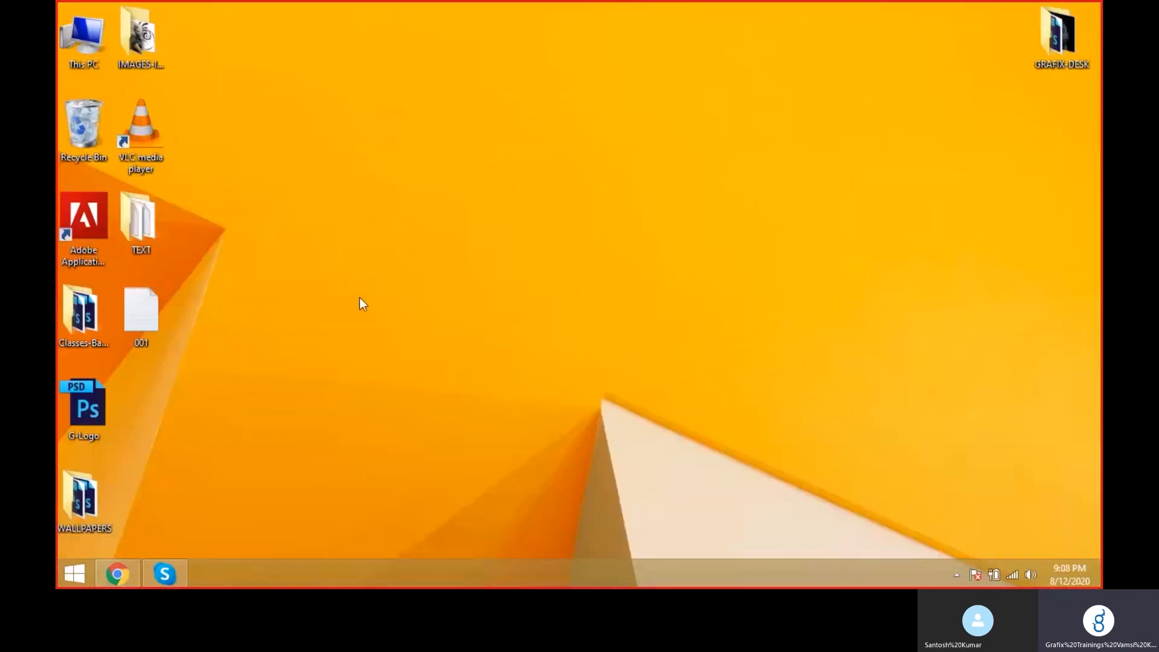
click(72, 577)
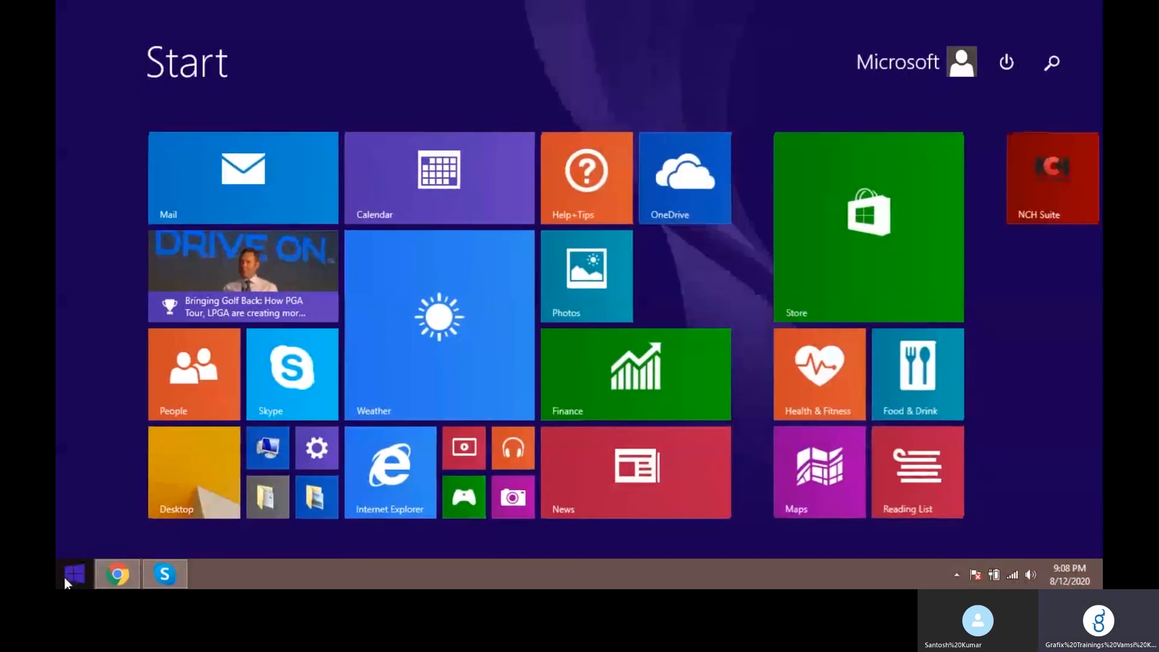
text(photoshop CC 2015)
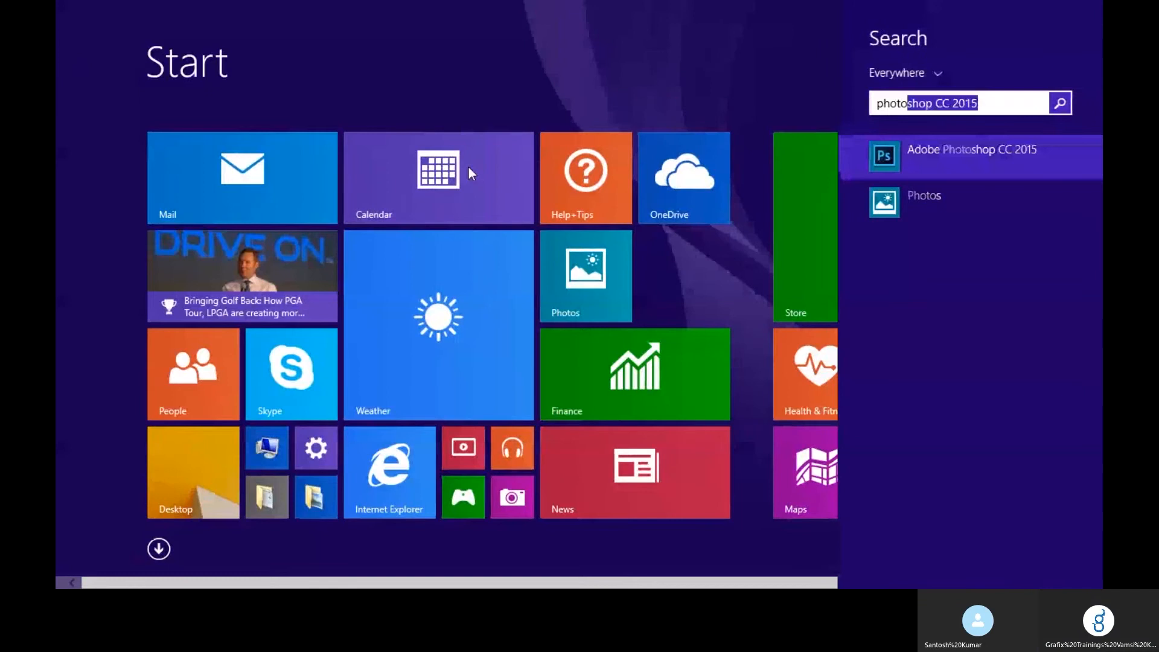
click(1006, 142)
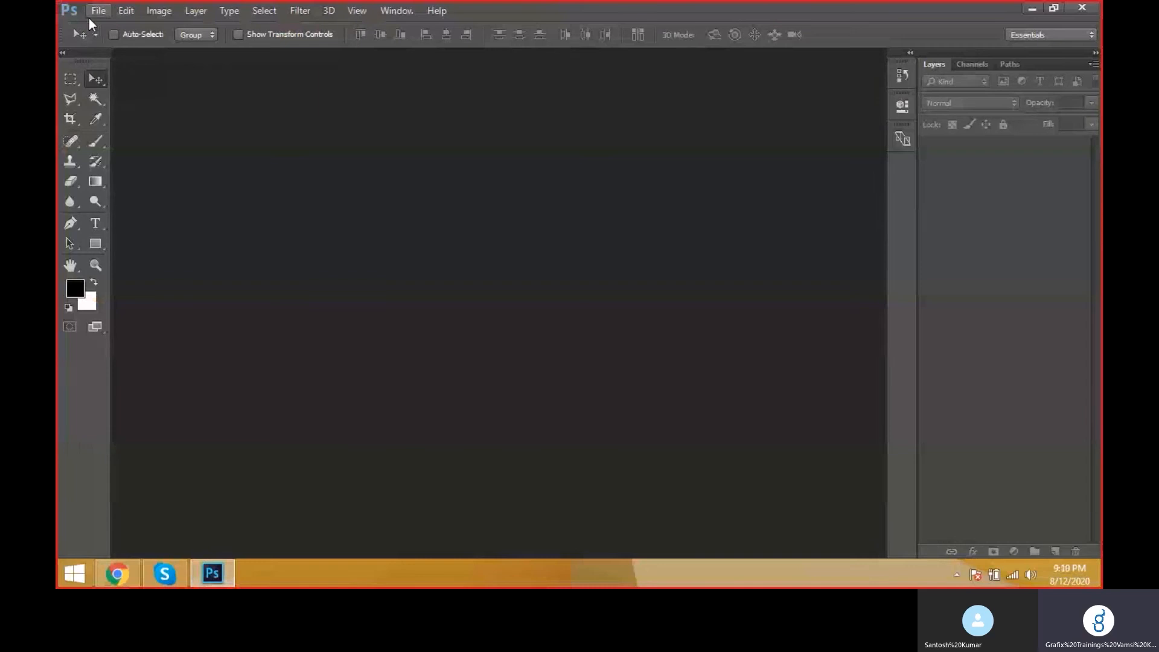
- Open the photo Mehrad.jpg from the Images subfolder of the desktop folder IMAGES-IMAGES
click(98, 11)
click(109, 39)
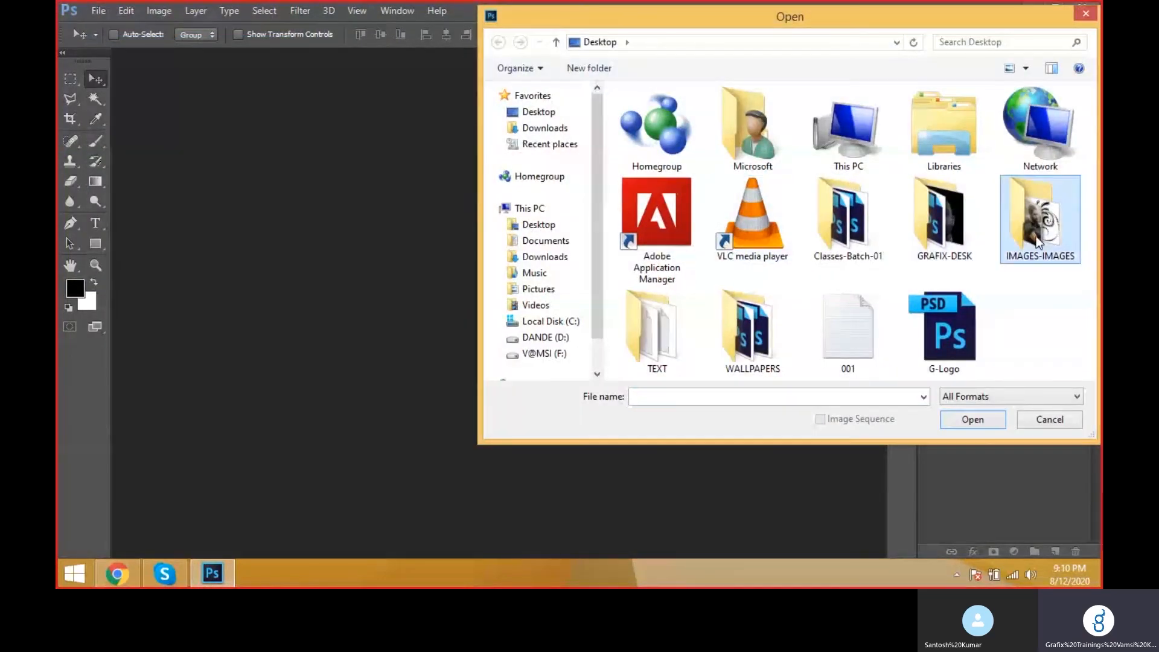
double_click(1035, 237)
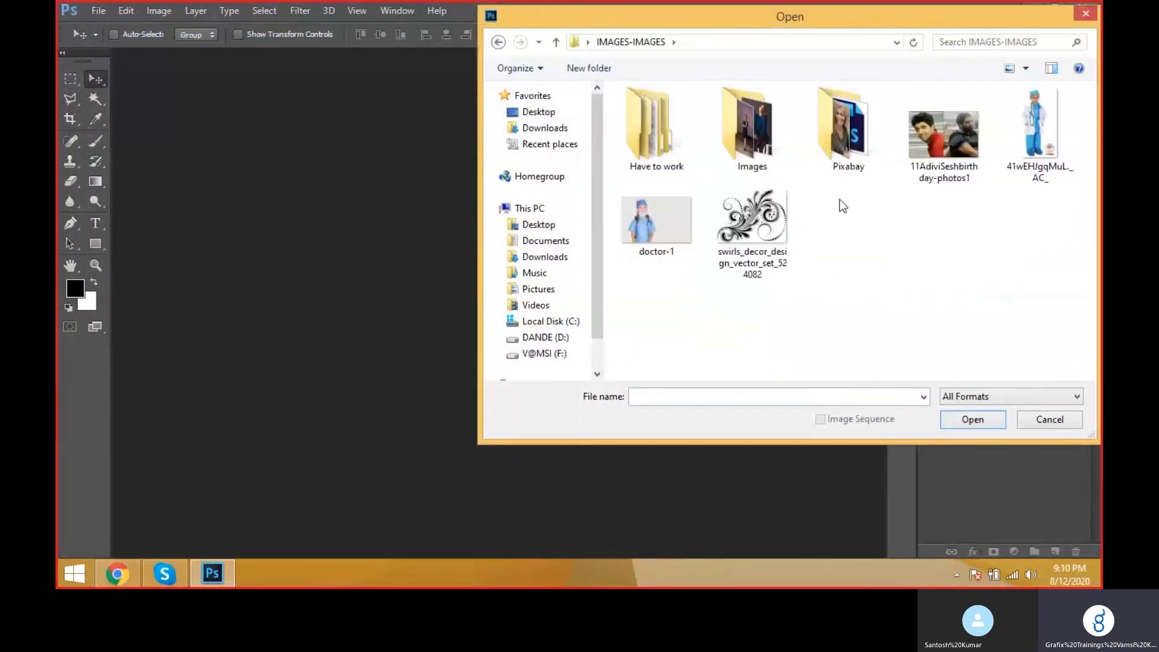
double_click(772, 145)
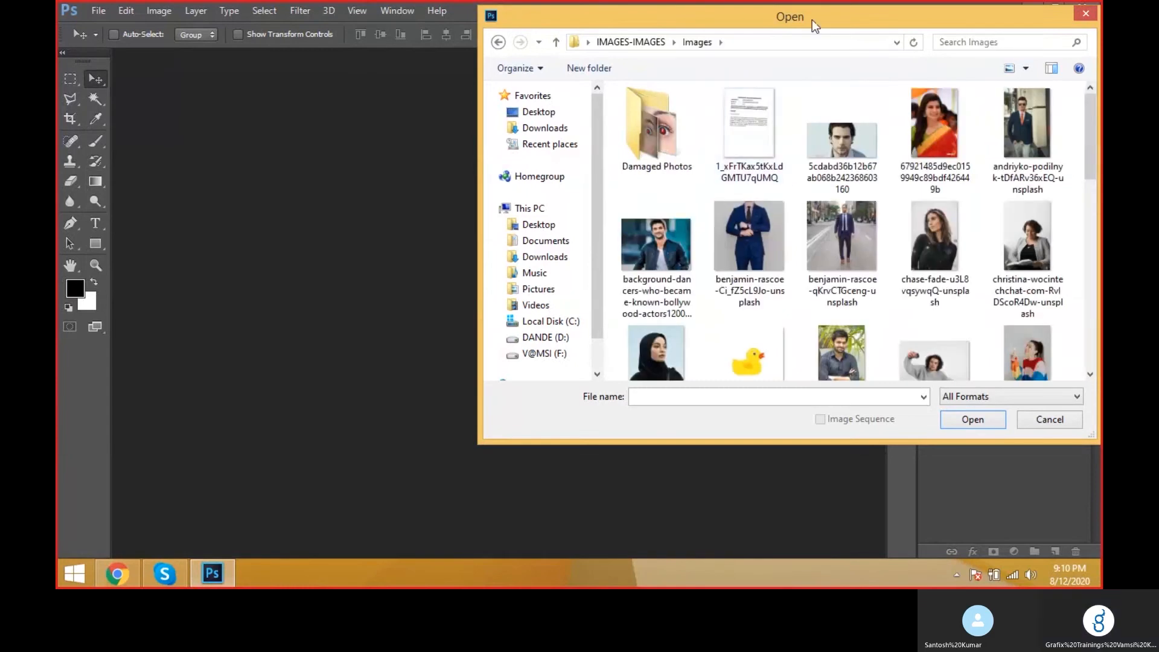
drag(813, 19, 676, 30)
click(769, 254)
scroll(706, 266, down, 3)
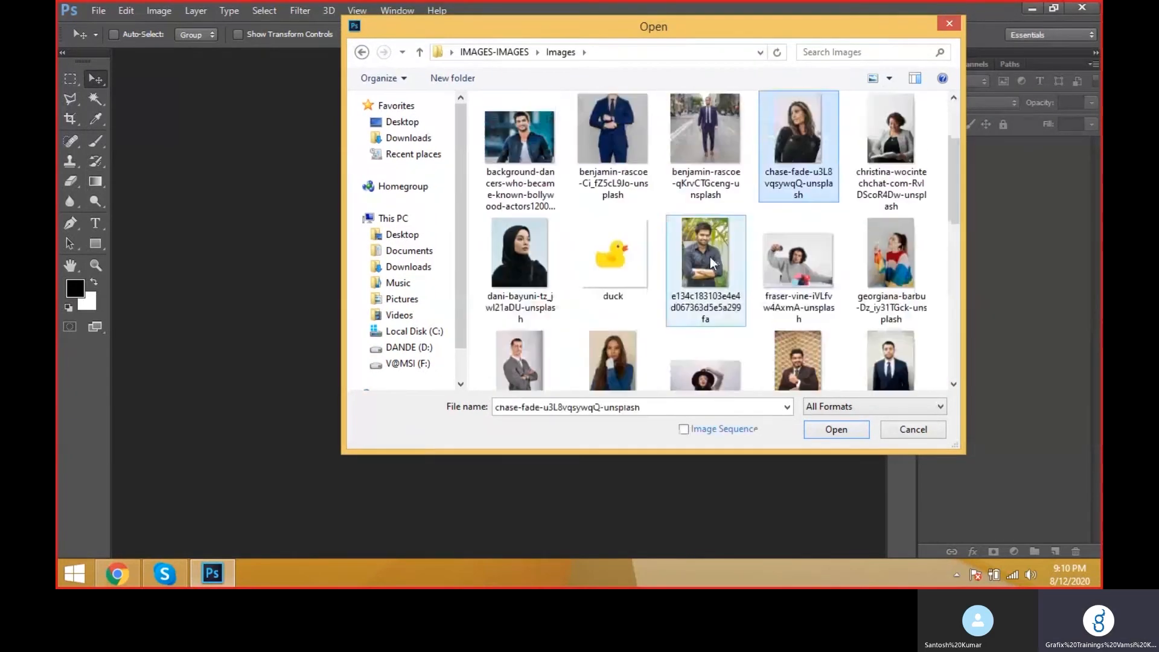
scroll(827, 287, up, 1)
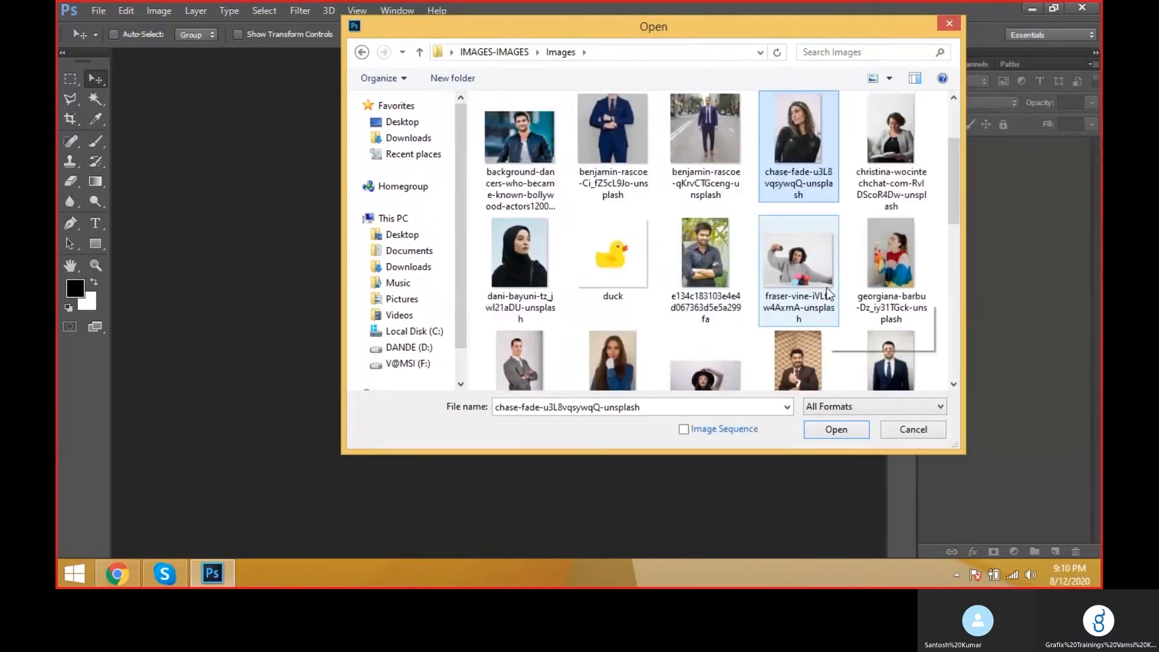
scroll(839, 257, down, 3)
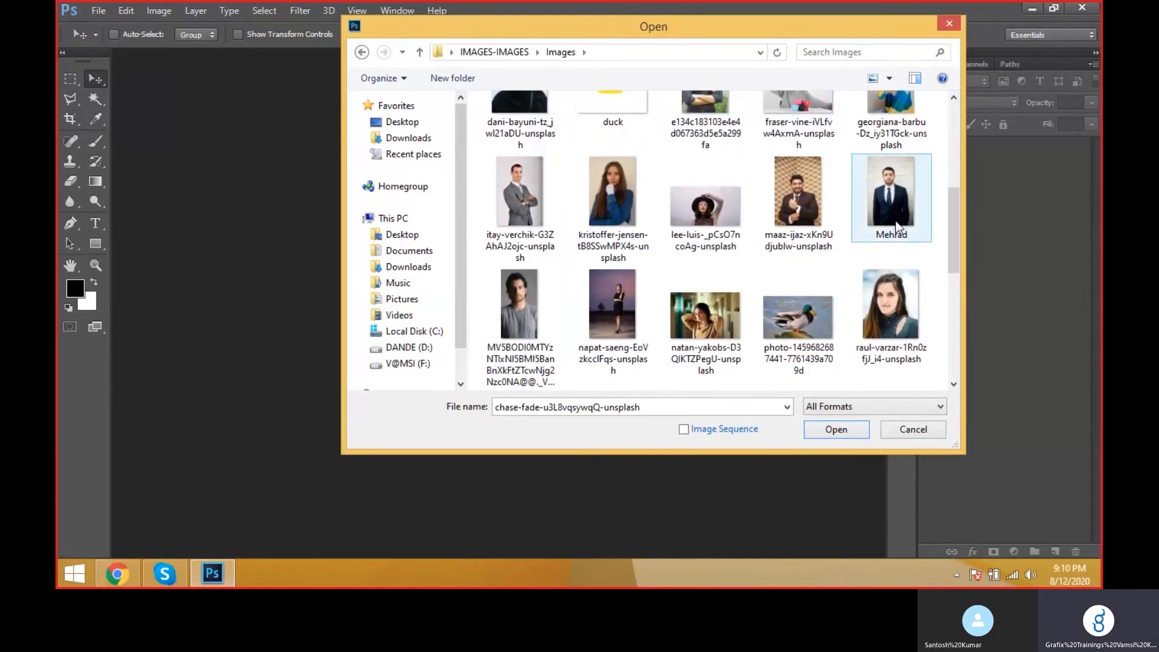
double_click(893, 199)
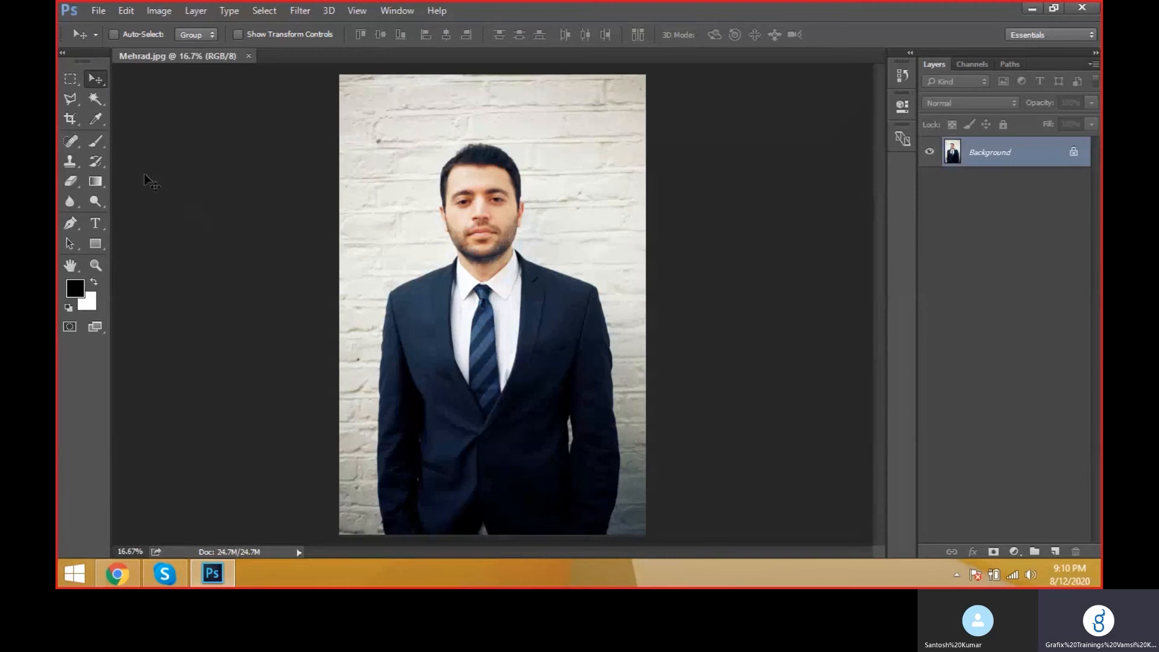
key(b)
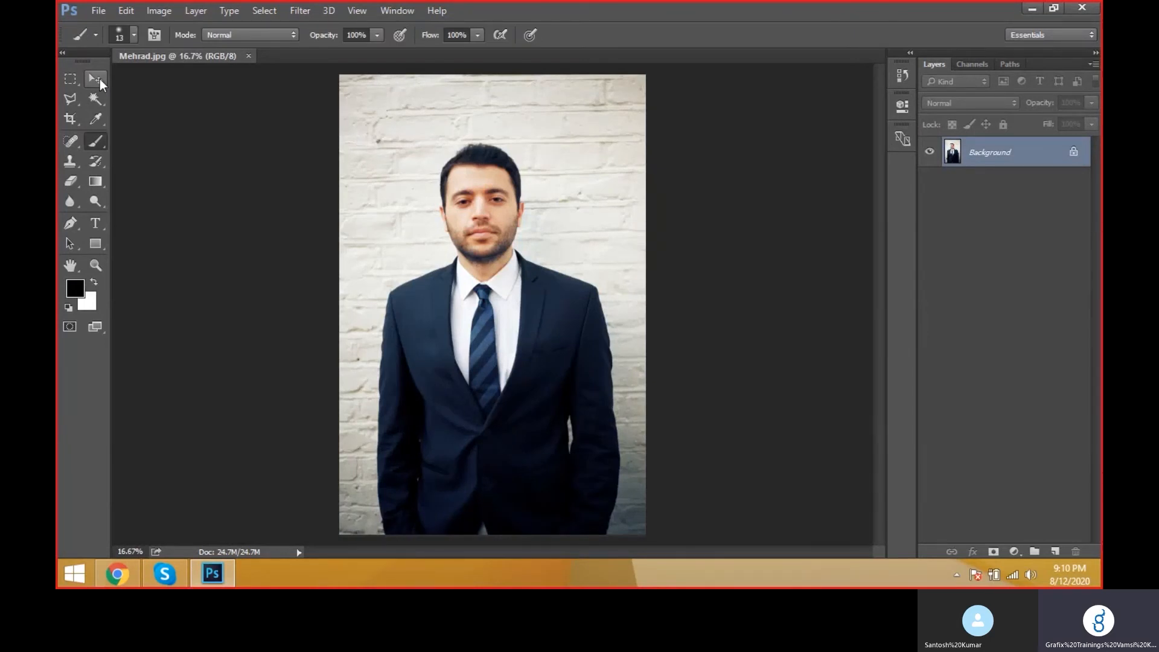
click(71, 242)
click(70, 222)
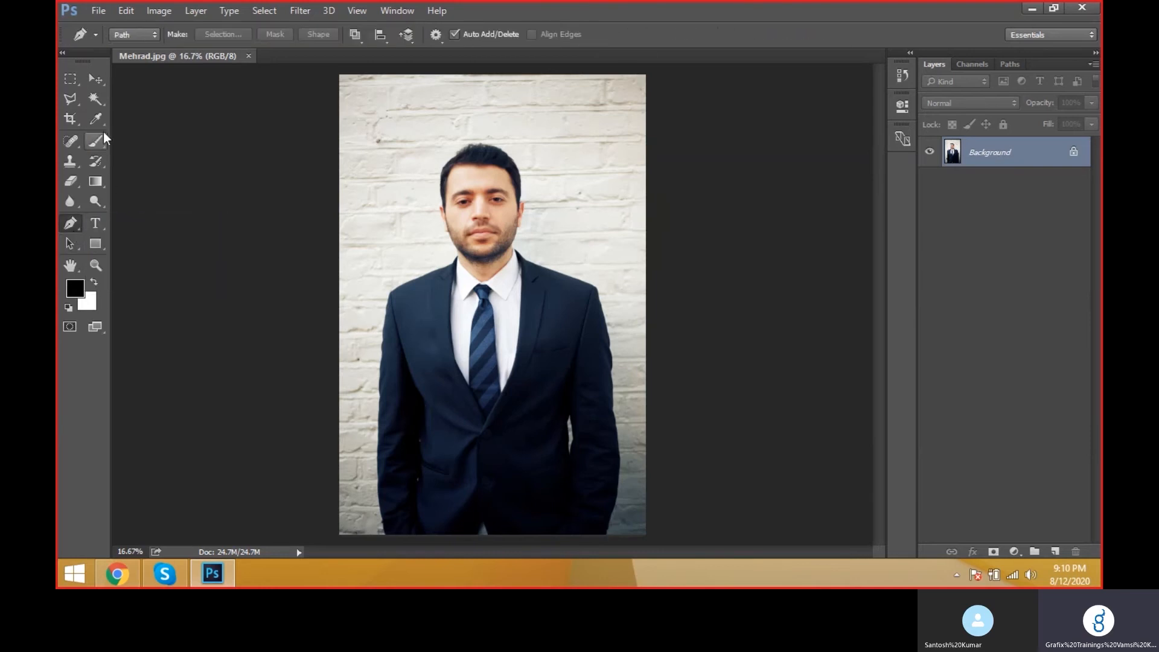
click(70, 98)
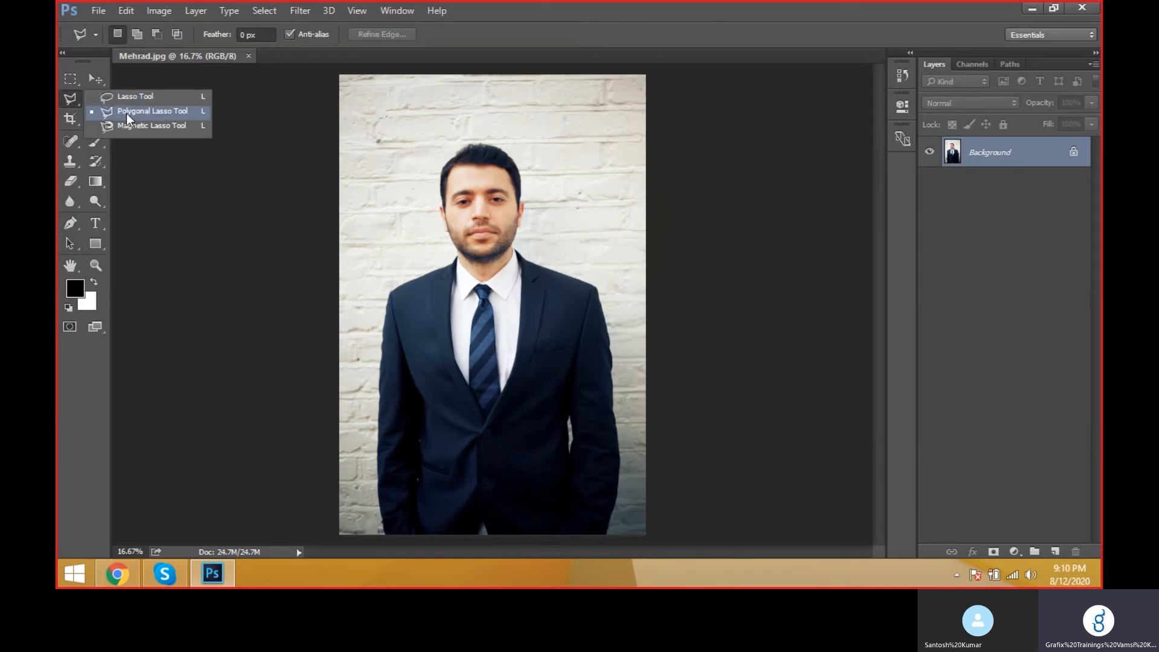
click(127, 113)
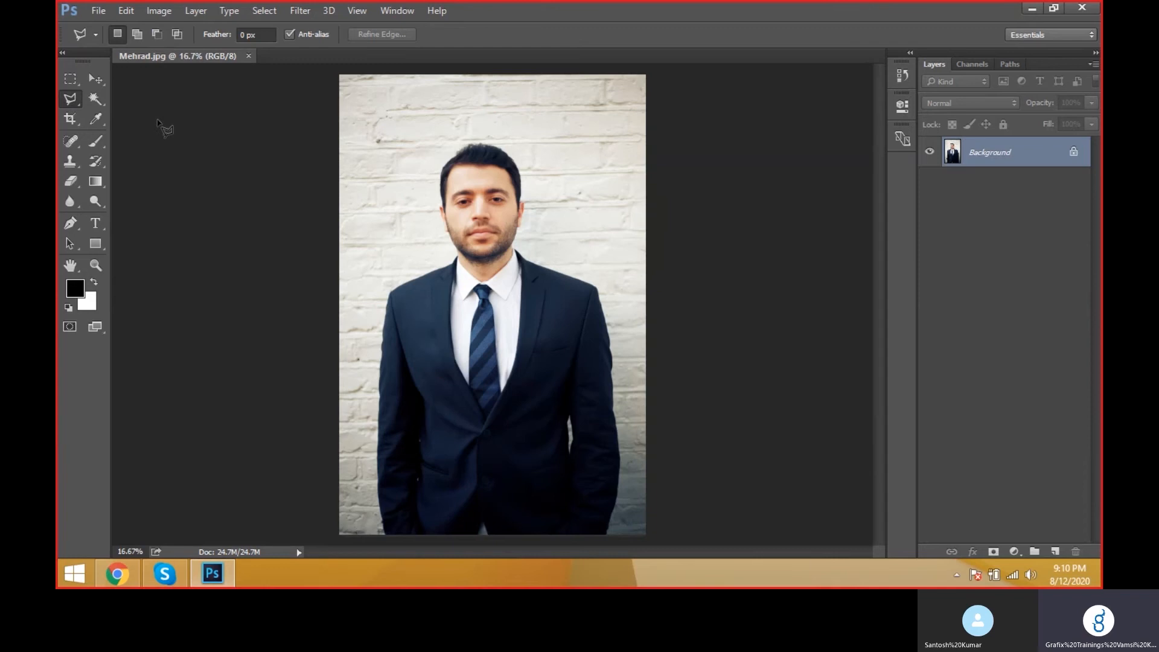
click(95, 98)
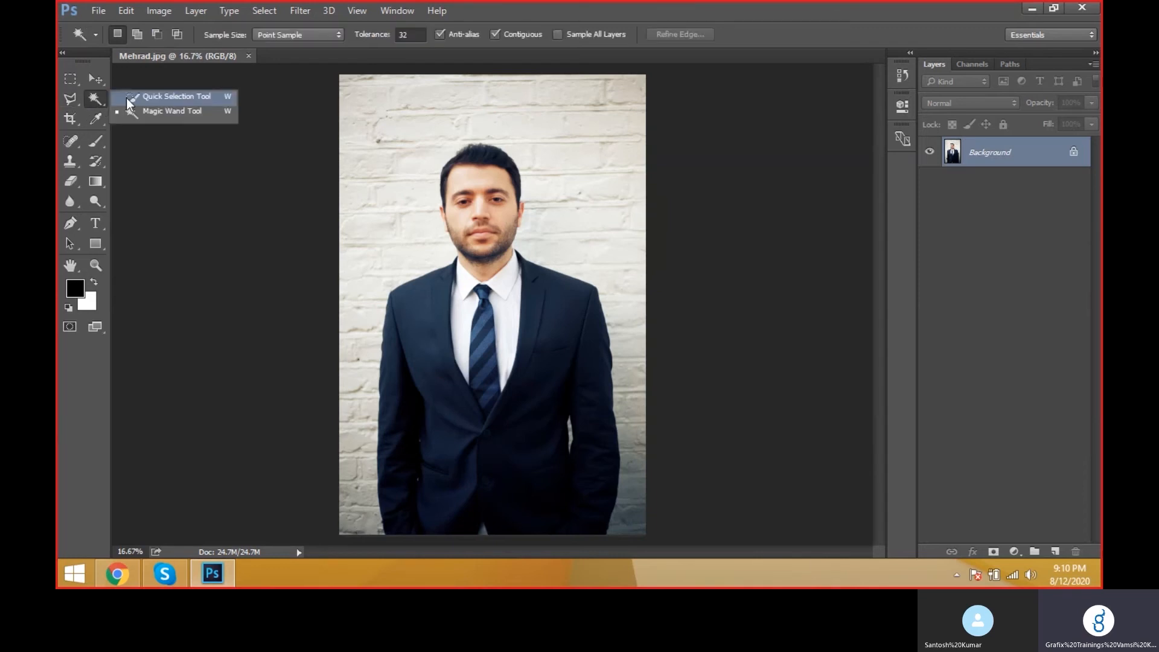
click(162, 100)
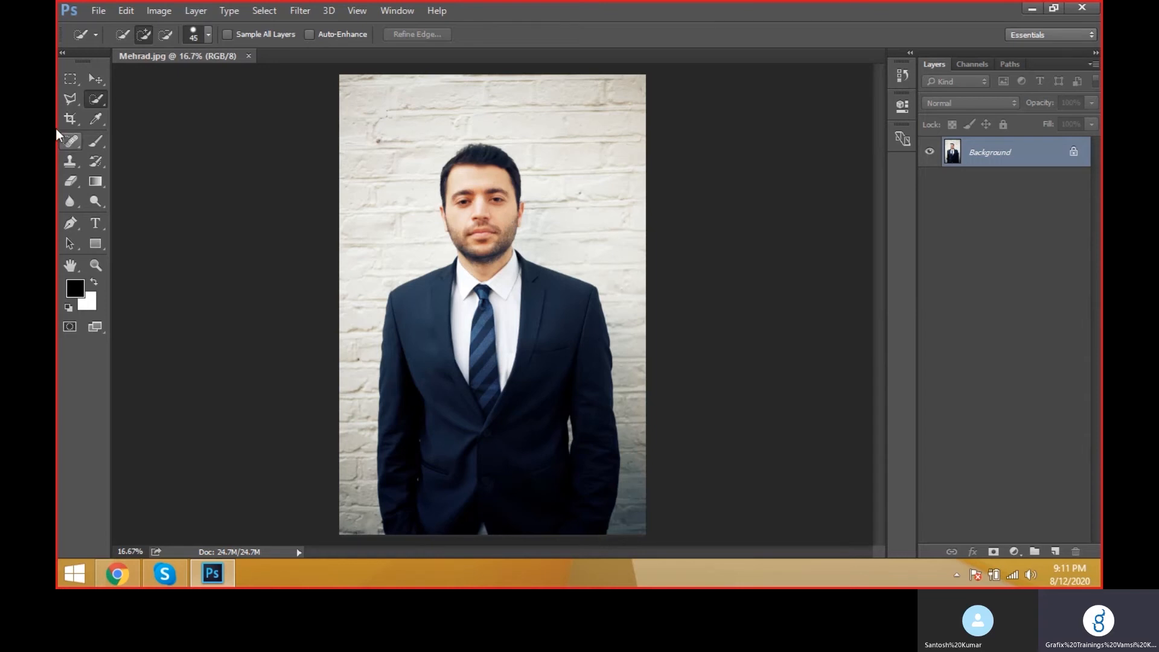
- Crop the photo to the man's head and shoulders, checking the framing against the typographic portrait in Chrome before applying it
click(70, 118)
click(135, 129)
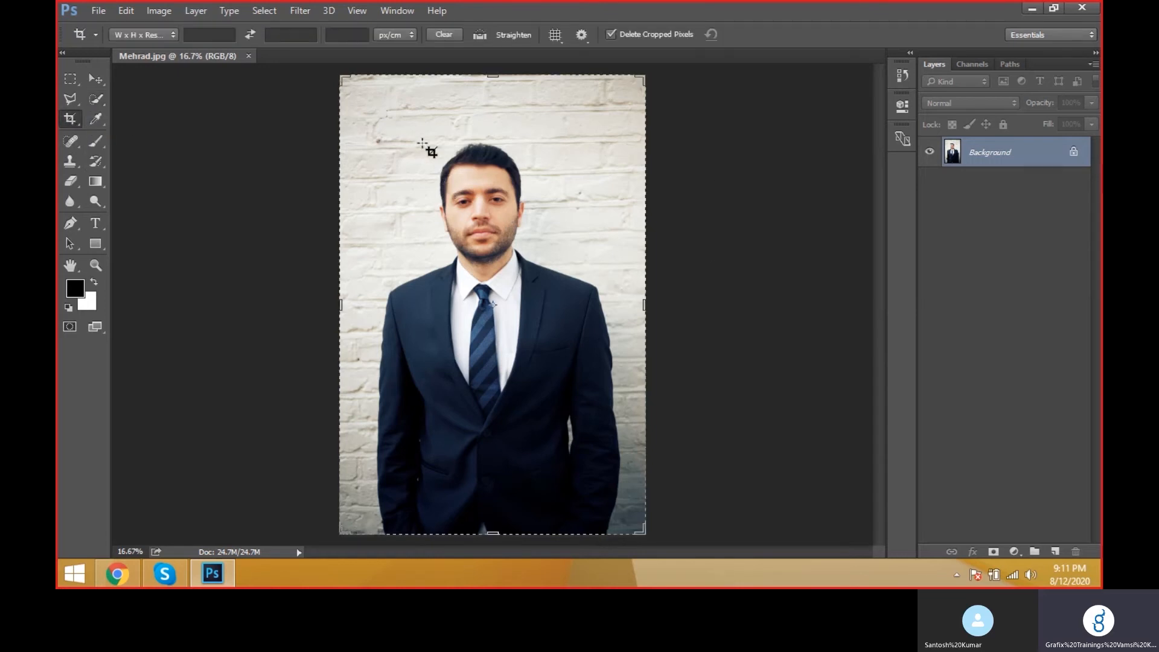
drag(414, 136, 563, 285)
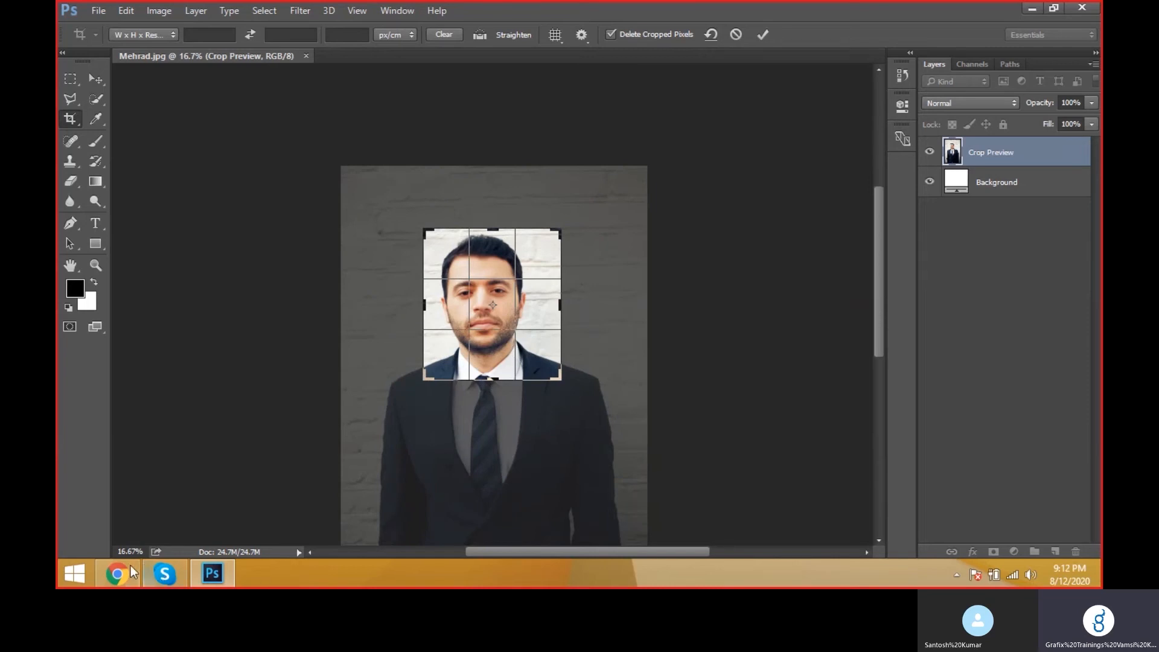
click(155, 525)
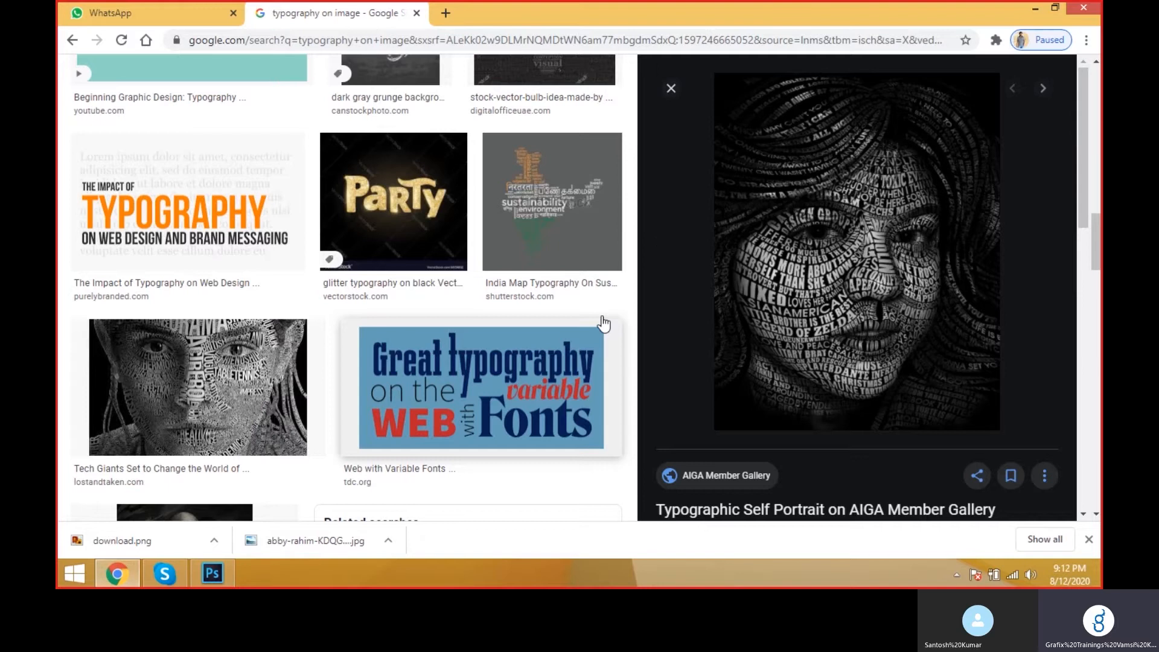
scroll(1020, 275, down, 7)
scroll(893, 312, up, 7)
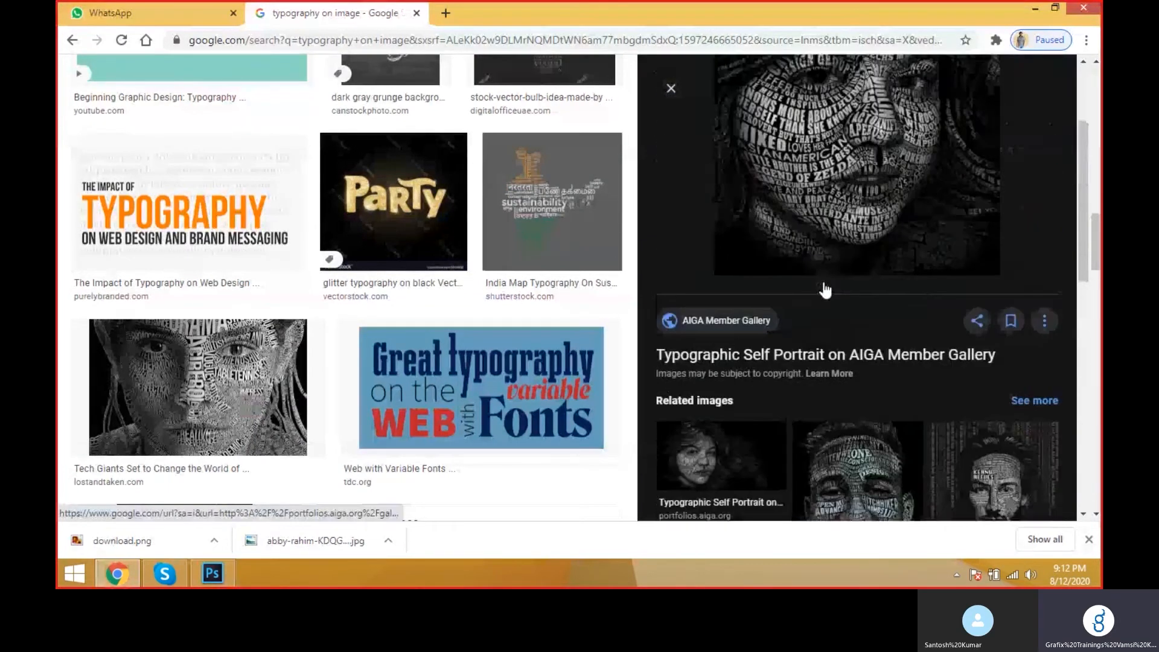
key(alt+Tab)
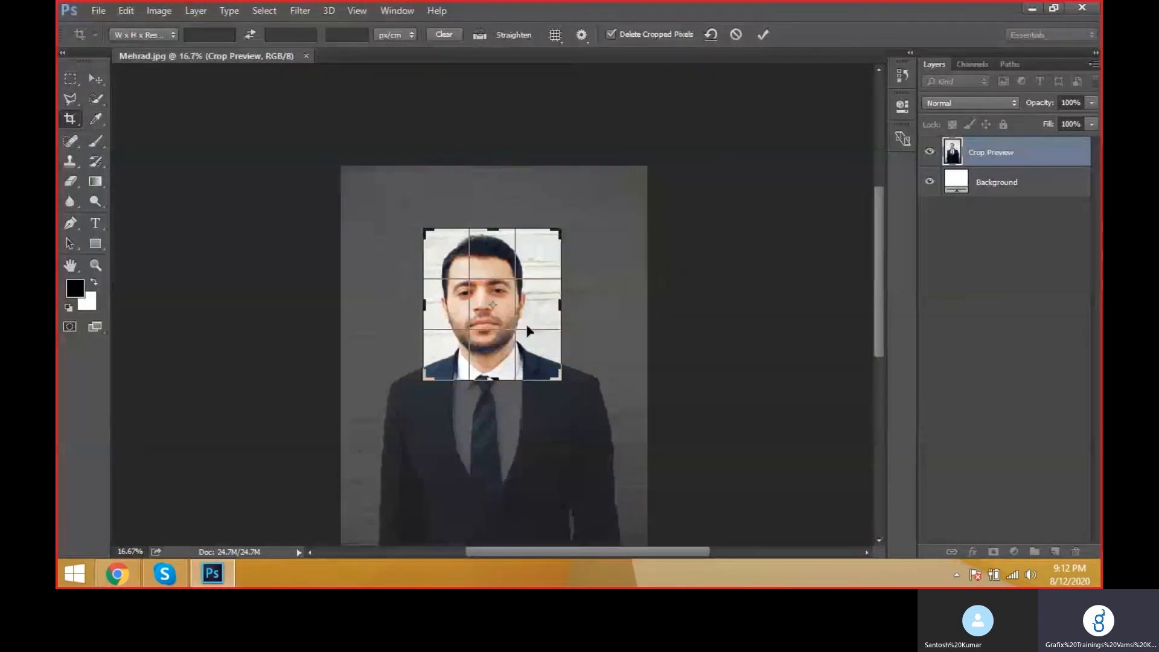
key(Return)
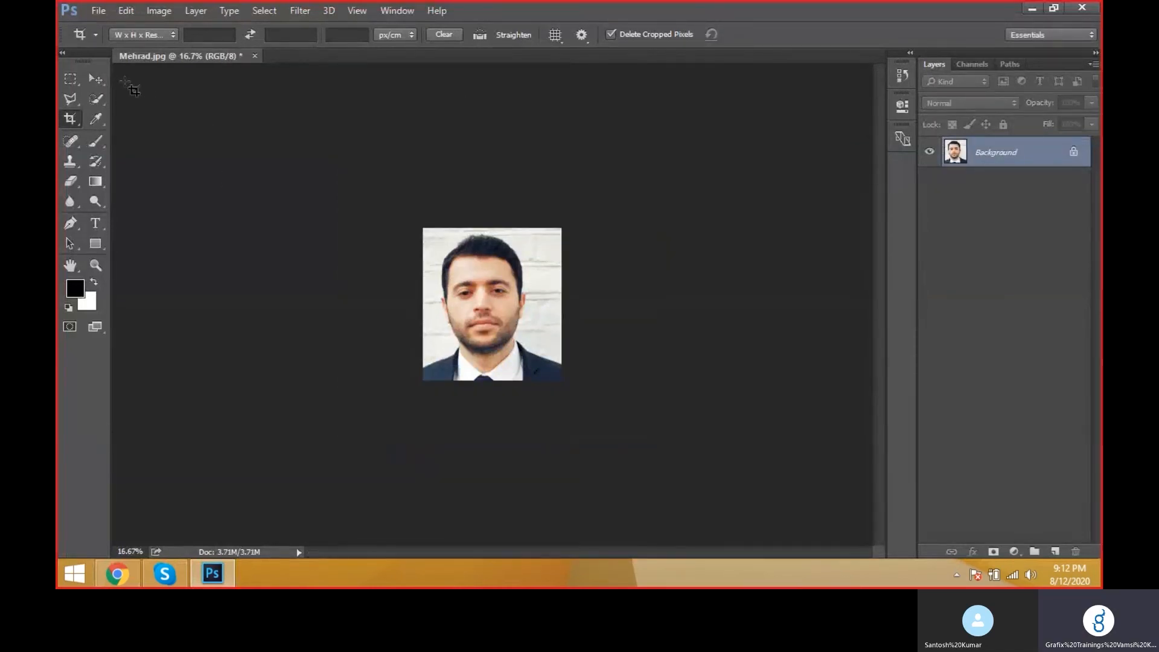
click(94, 78)
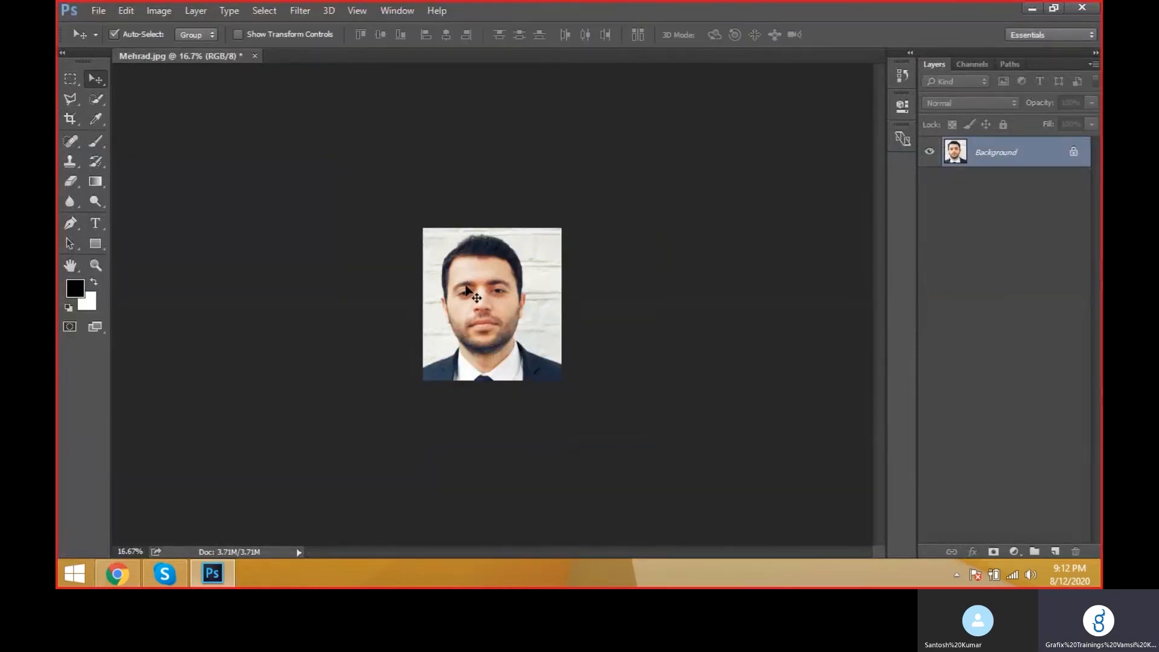
key(ctrl+plus)
key(ctrl+plus)
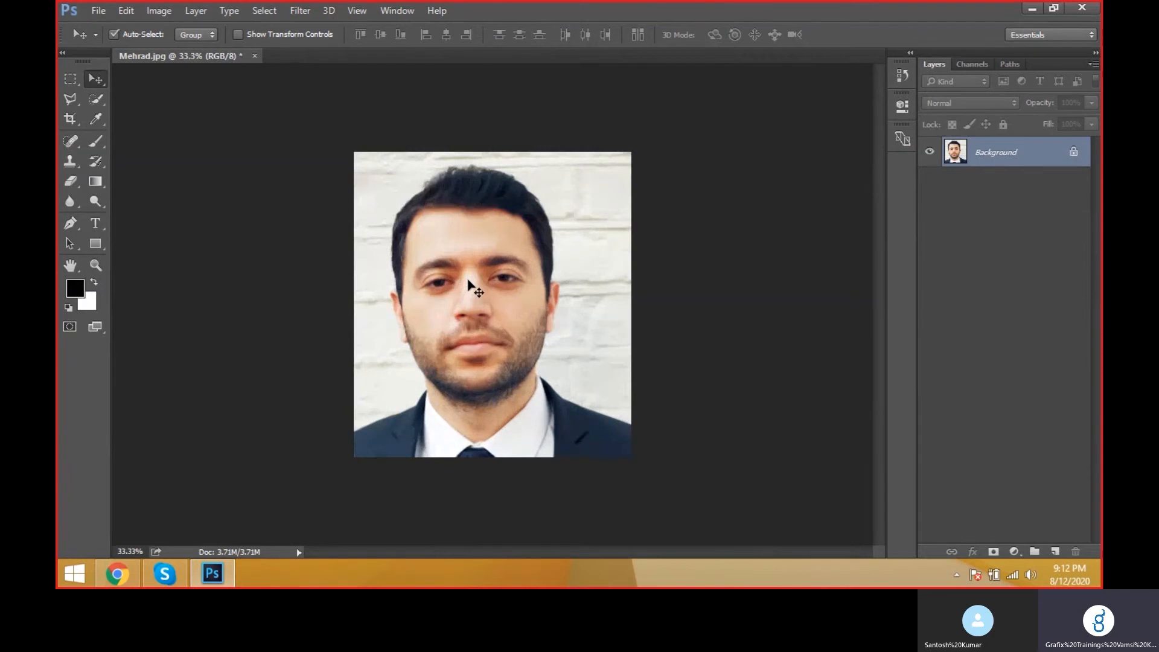
key(ctrl+0)
- Switch to the desktop and open the text file 001 in Notepad
key(super+d)
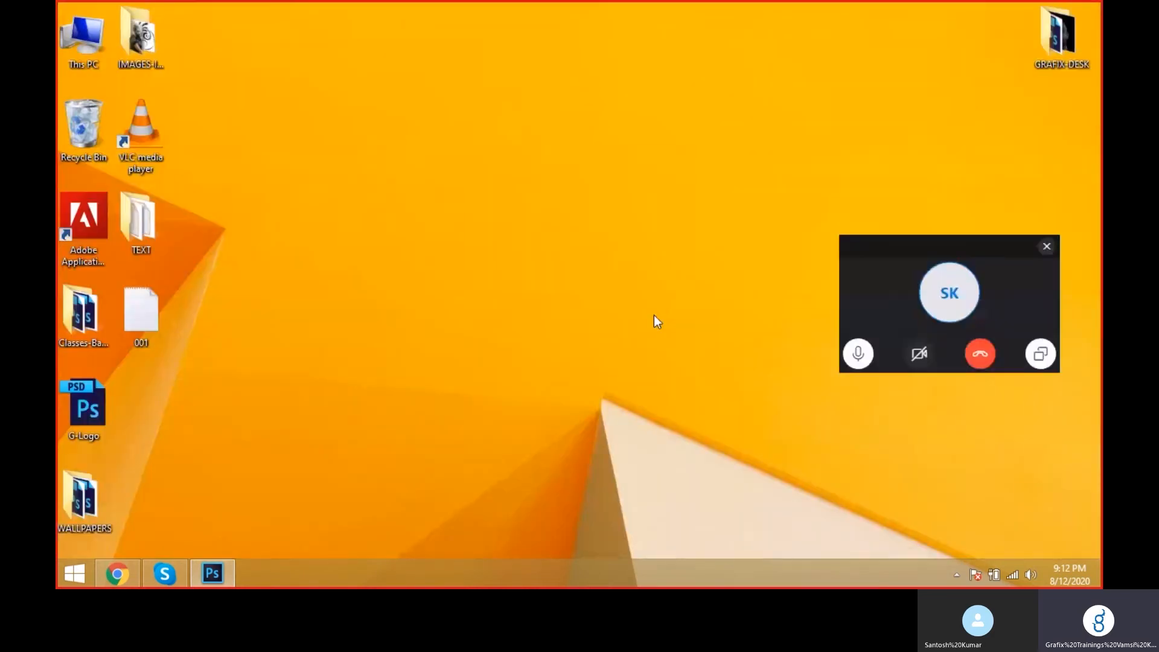
double_click(145, 311)
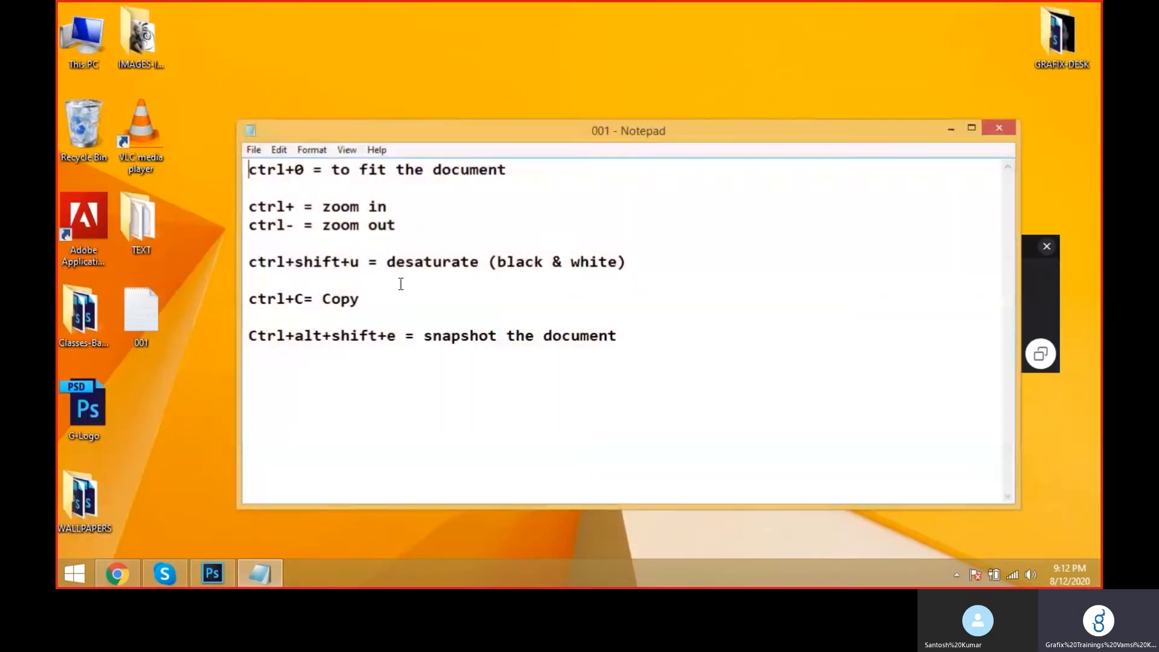
- Highlight the note on fitting the document in the maximized Notepad file 001 and return to Photoshop
drag(507, 170, 248, 169)
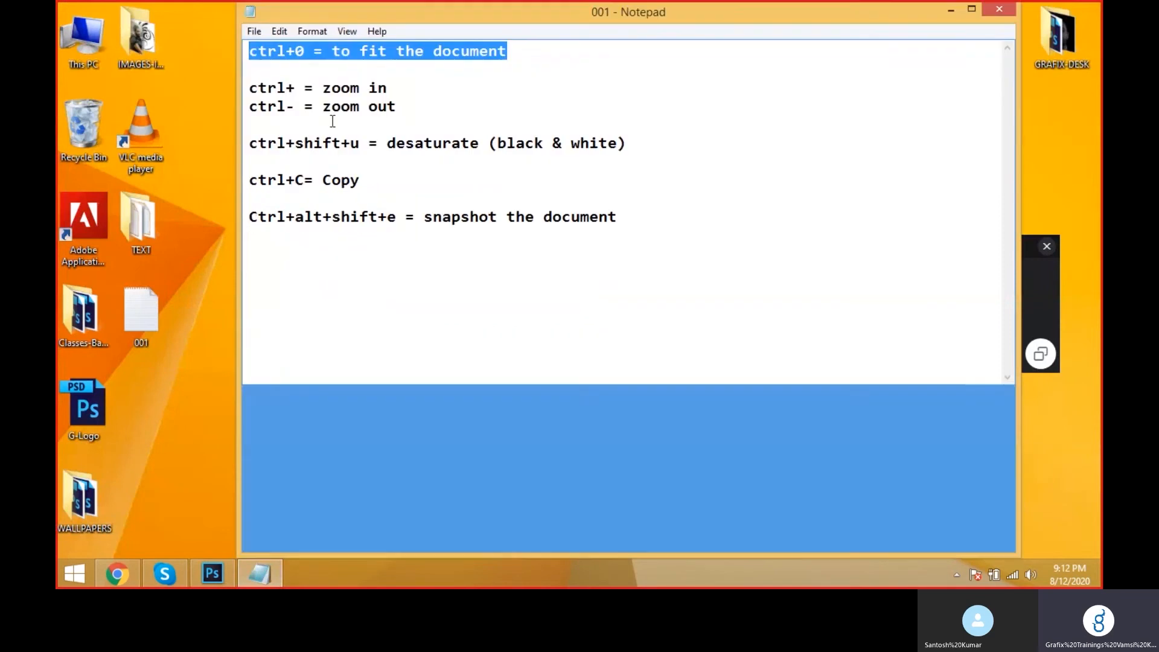
double_click(787, 17)
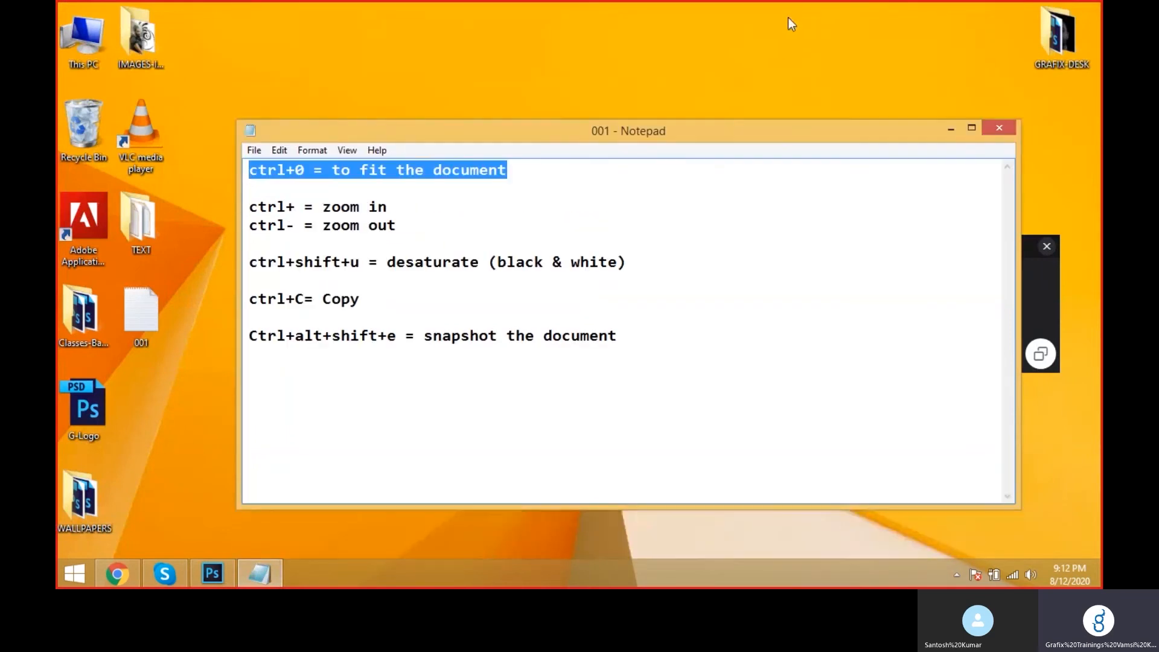
click(973, 128)
click(326, 47)
drag(325, 47, 62, 46)
key(alt+Tab)
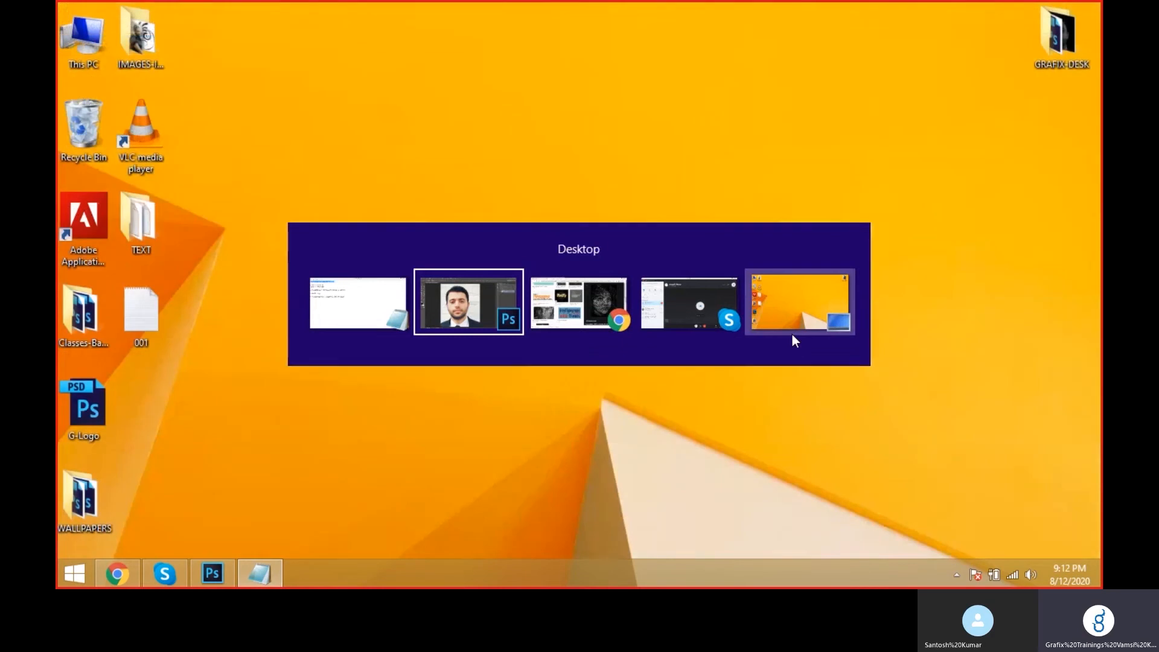
key(alt+v)
key(Escape)
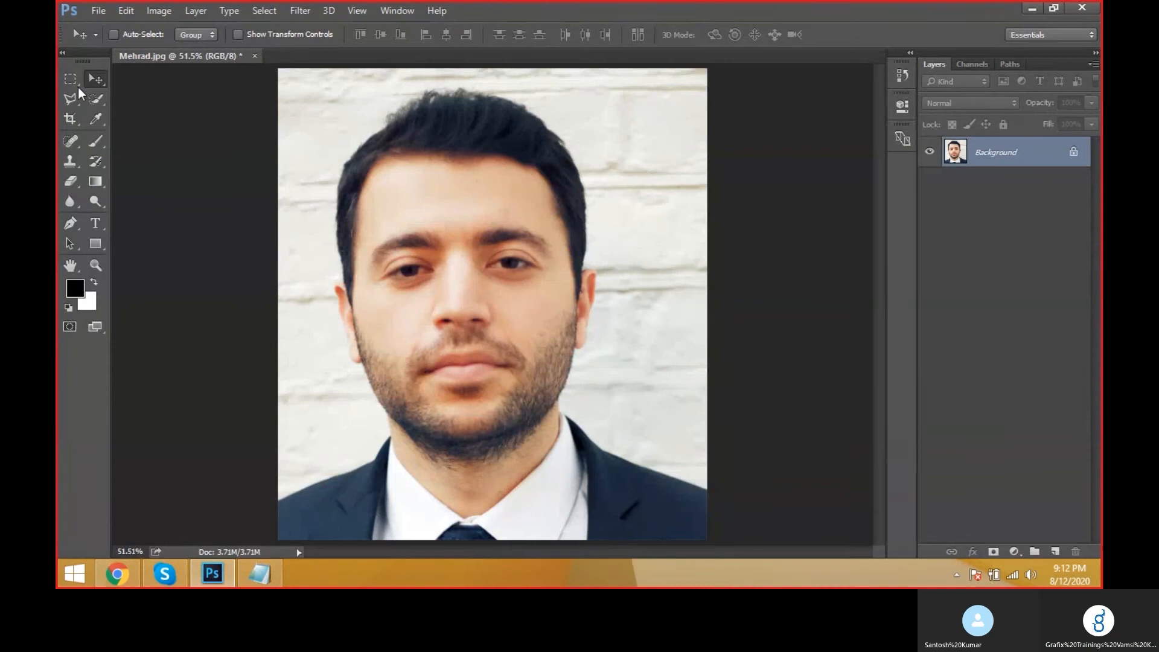
- Select the man's head, neck and suit with the Quick Selection tool at brush size 45
click(96, 99)
click(154, 101)
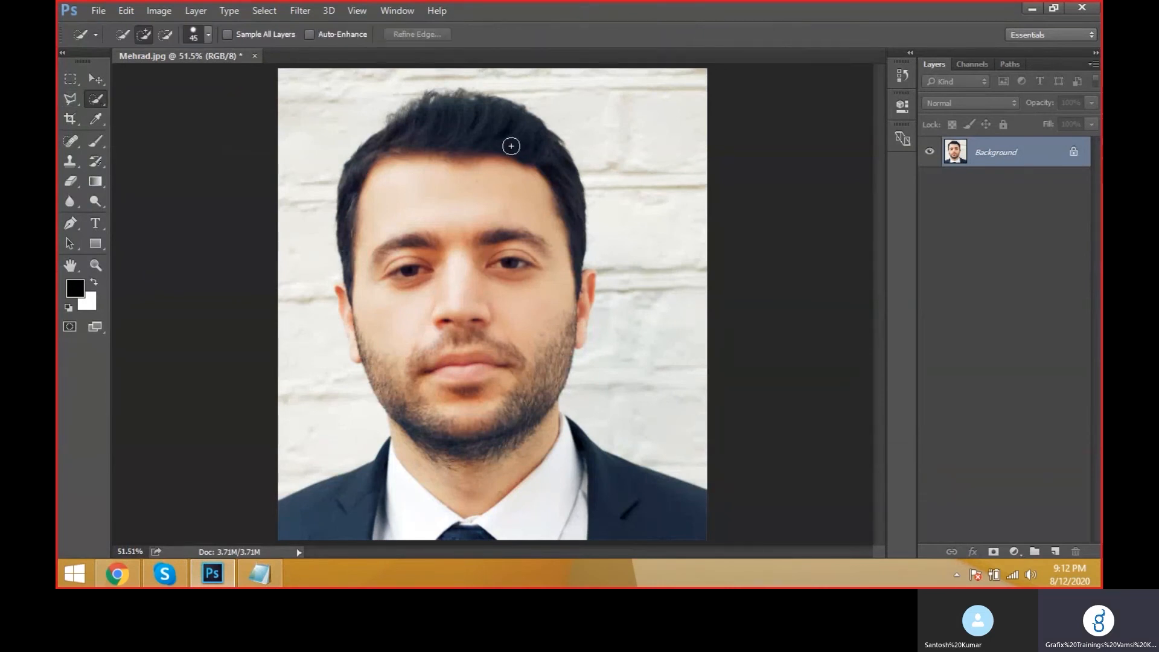
mouse_move(504, 110)
mouse_down()
mouse_move(454, 208)
mouse_move(442, 279)
mouse_move(493, 449)
mouse_up()
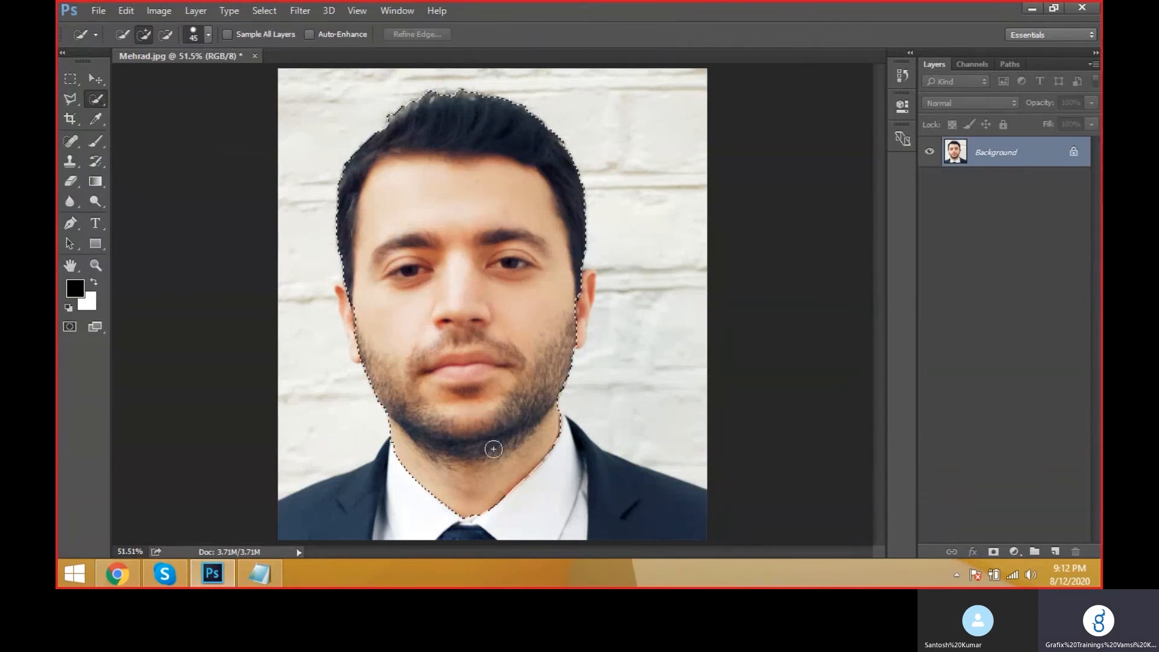
mouse_move(351, 500)
mouse_down()
mouse_move(313, 509)
mouse_move(574, 510)
mouse_move(591, 428)
mouse_move(432, 385)
mouse_up()
- Try to add the ear at the image's left to the selection with a size 30 Quick Selection brush
key(ctrl+plus)
scroll(349, 302, left, 2)
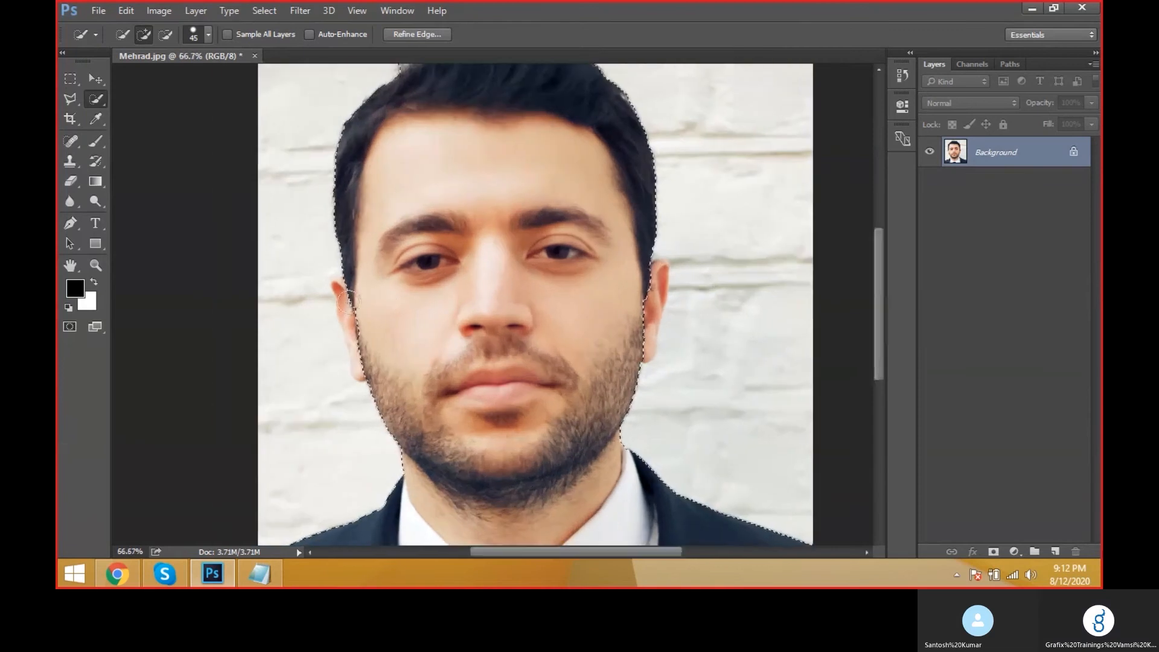
key(bracketleft)
key(bracketleft)
key(bracketleft)
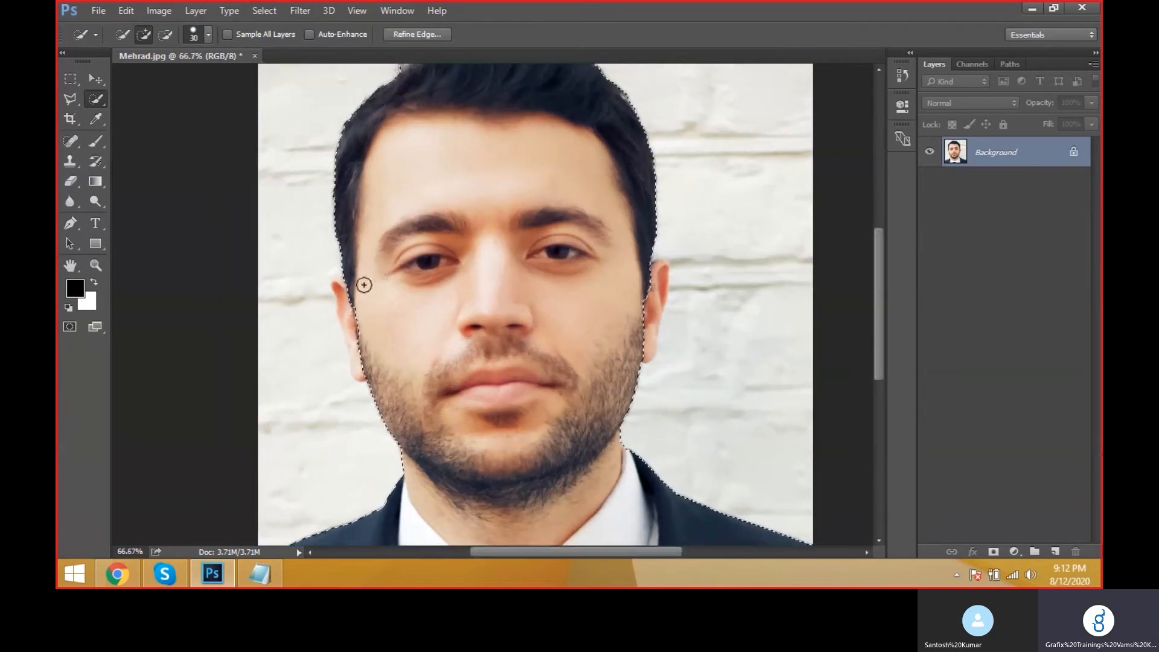
drag(339, 287, 350, 356)
key(ctrl+z)
- Add both ears to the selection using a size 9 Quick Selection brush
ctrl+click(342, 359)
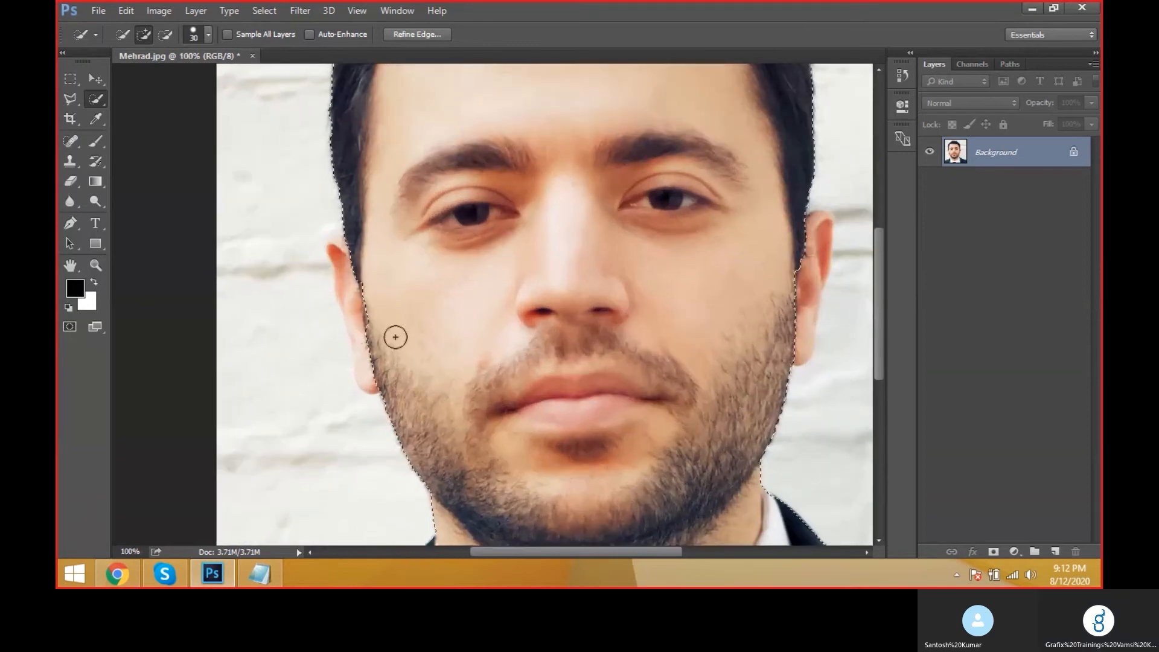
key(bracketleft)
key(bracketleft)
key(bracketleft)
key(bracketleft)
key(bracketleft)
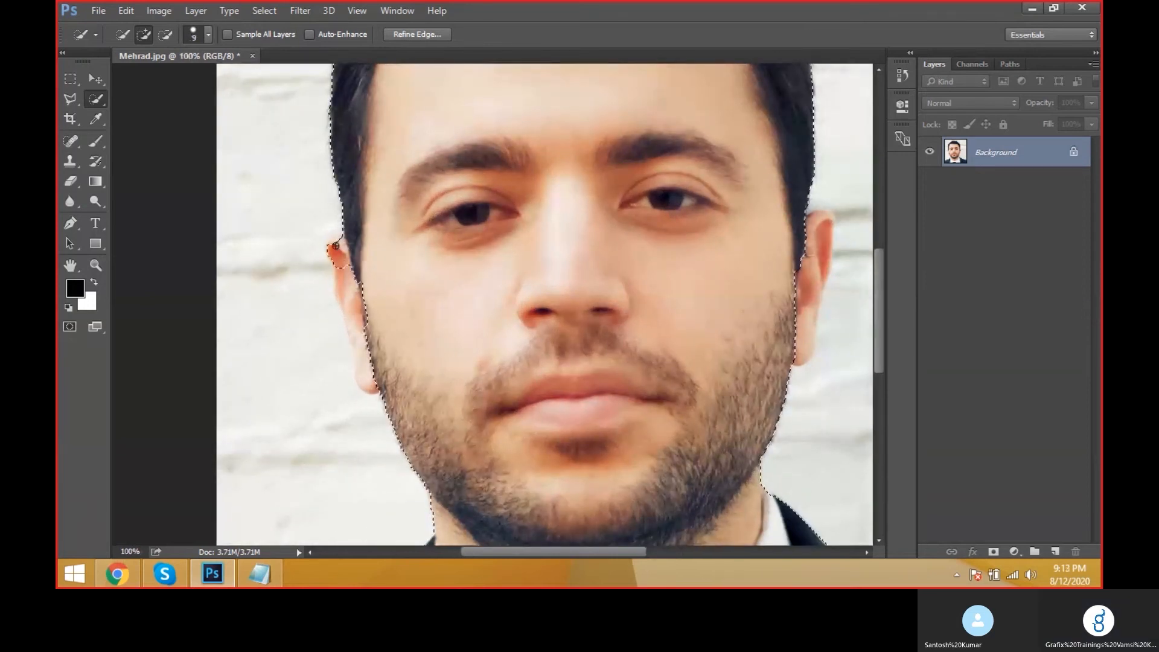
click(347, 301)
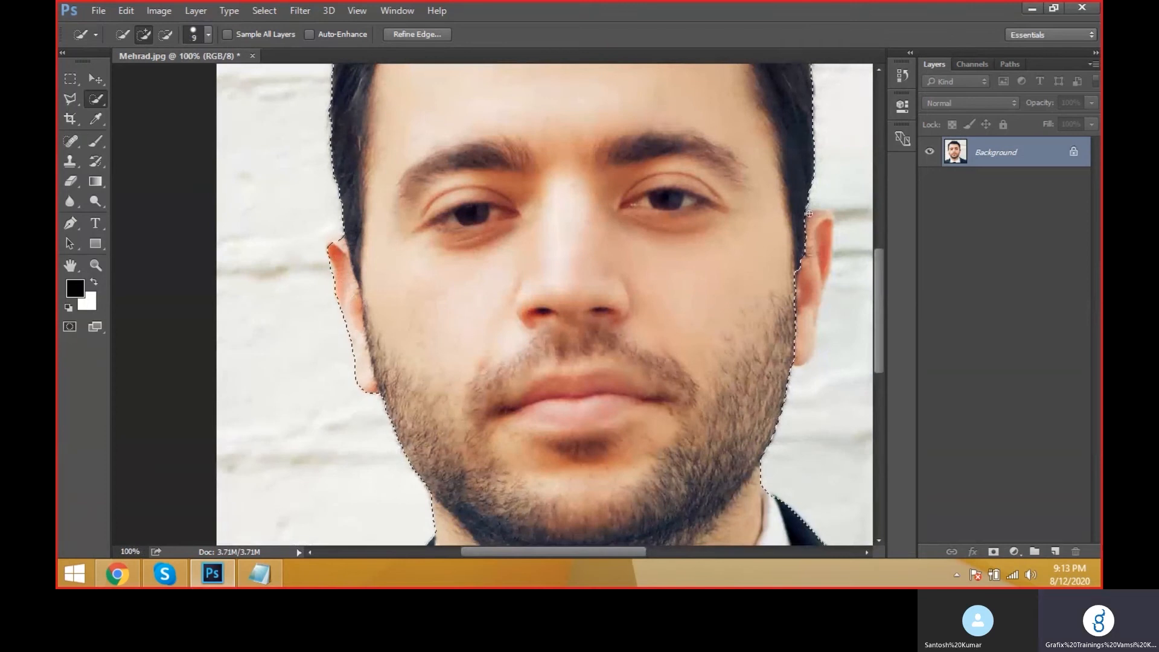
click(810, 232)
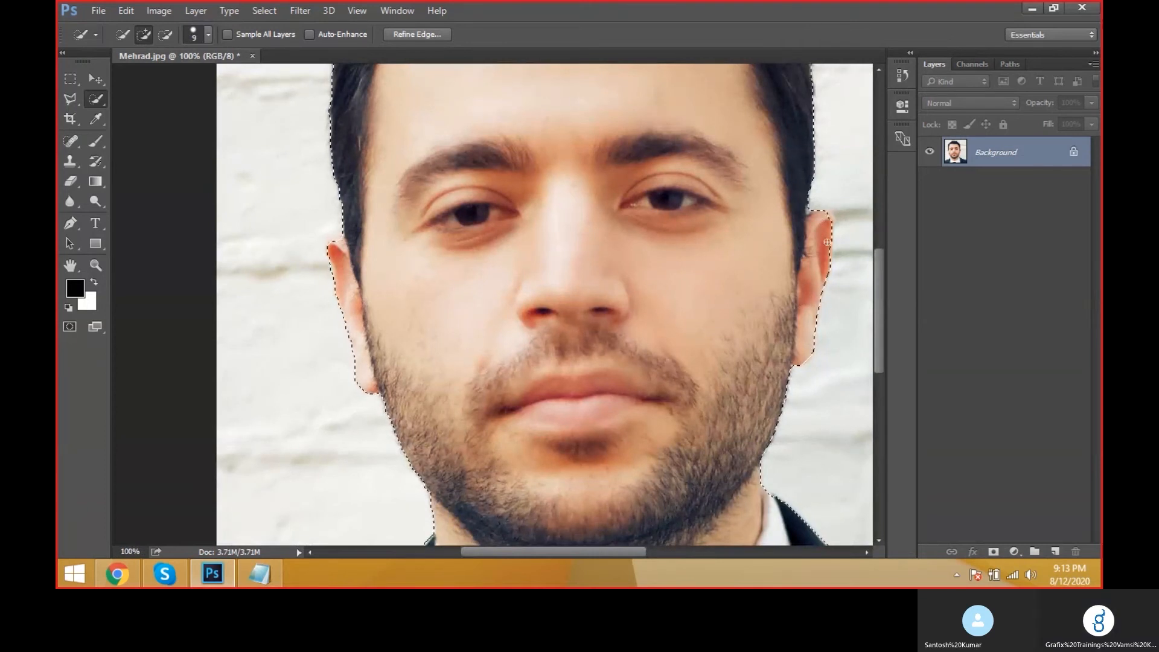
click(832, 218)
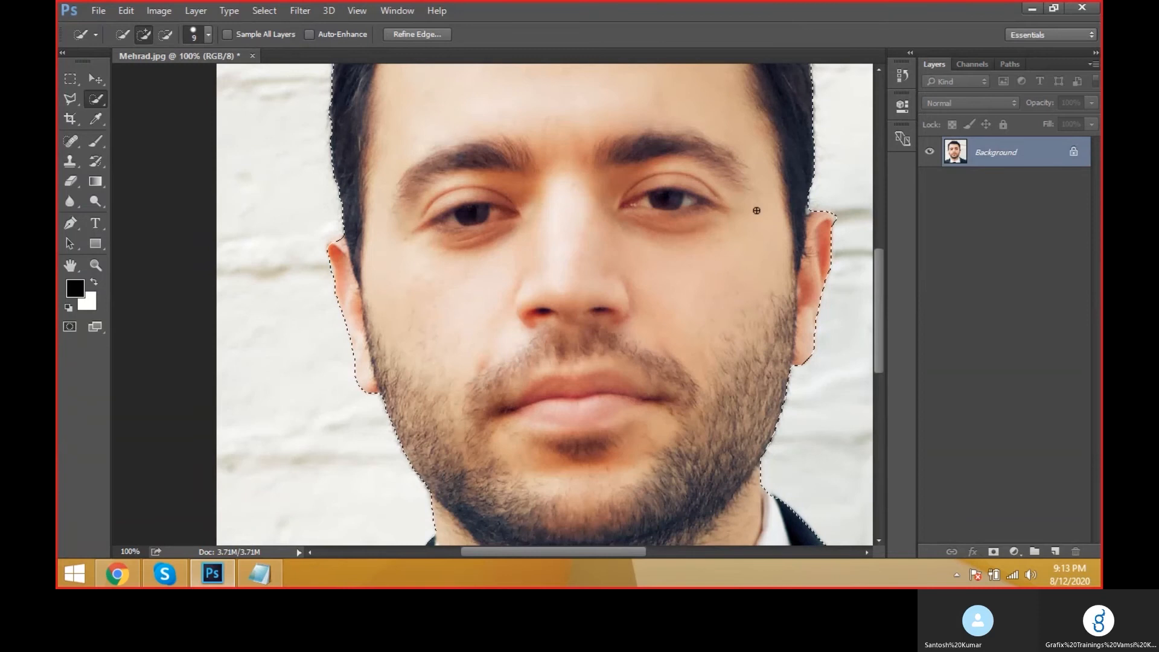
- Trim the excess selection beside the ear at the image's right with Quick Selection in subtract mode
click(165, 34)
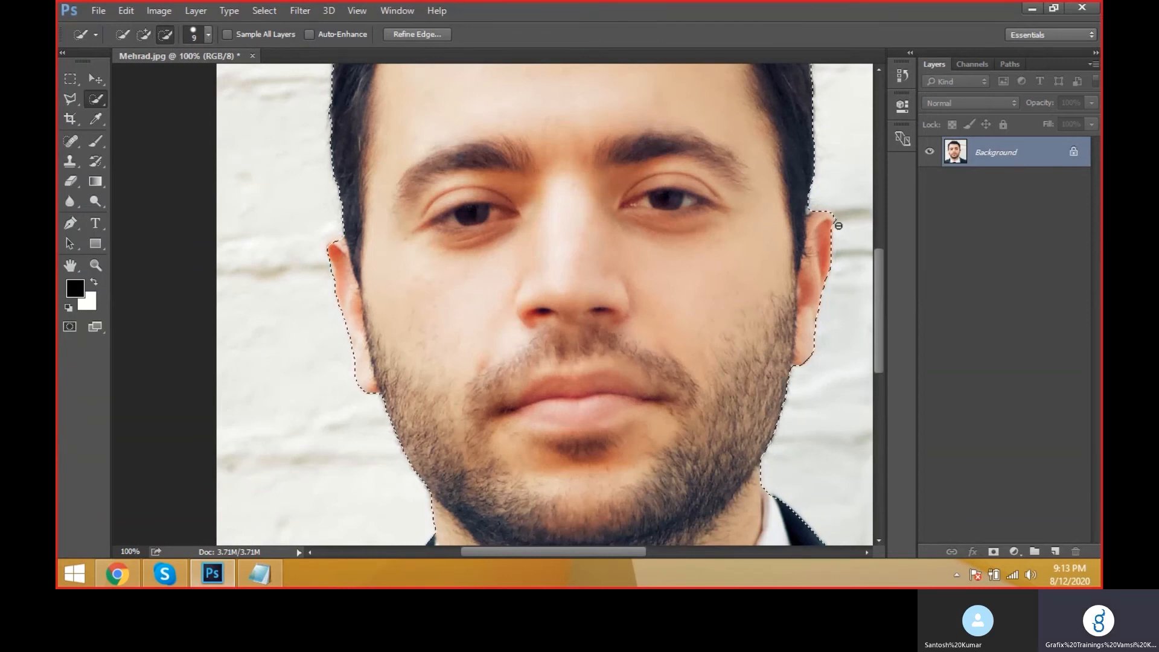
scroll(664, 248, down, 1)
scroll(655, 241, down, 6)
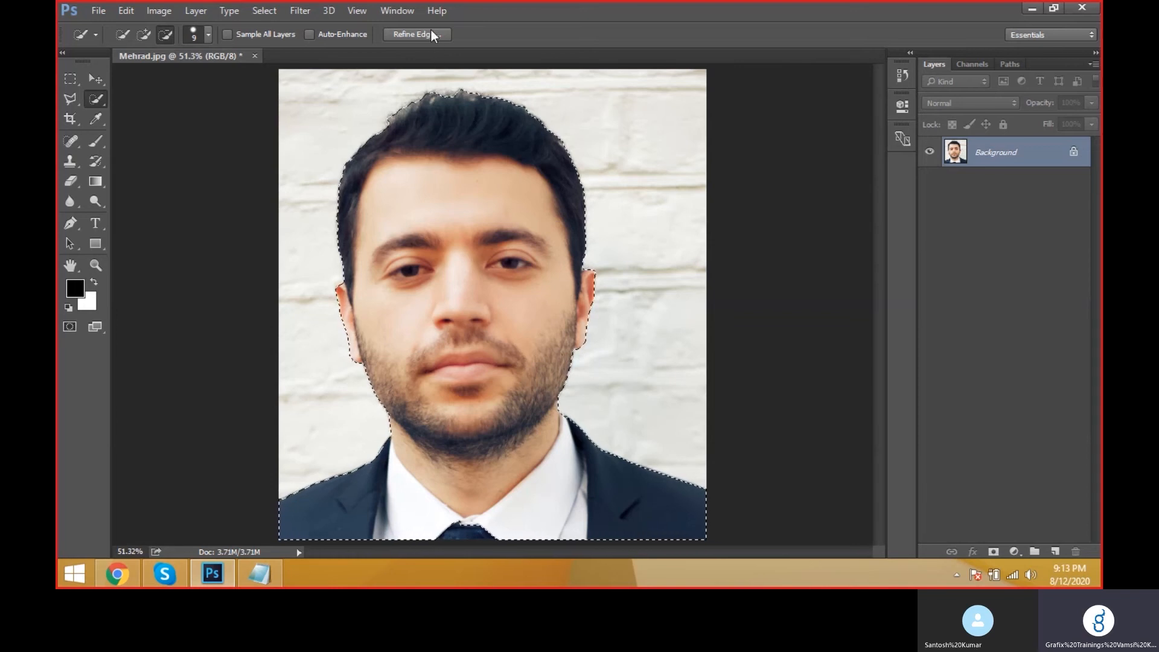
- Refine the selection's edge with Smart Radius on, a radius of 15 px and smooth at 0
click(276, 16)
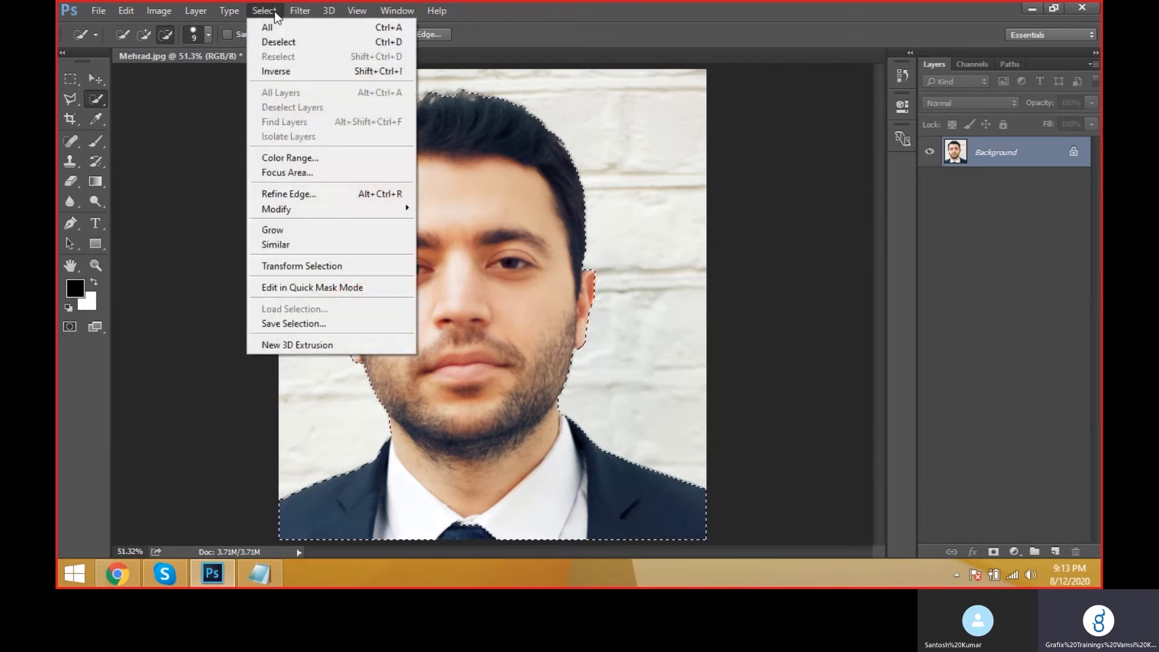
click(337, 192)
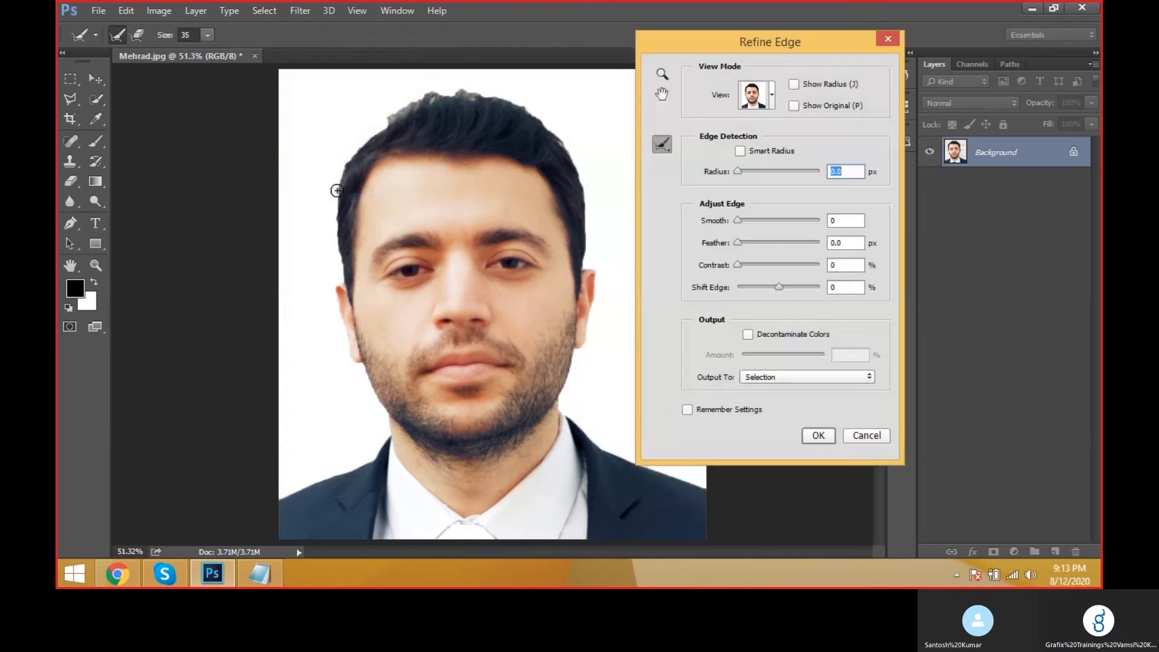
drag(732, 49, 698, 87)
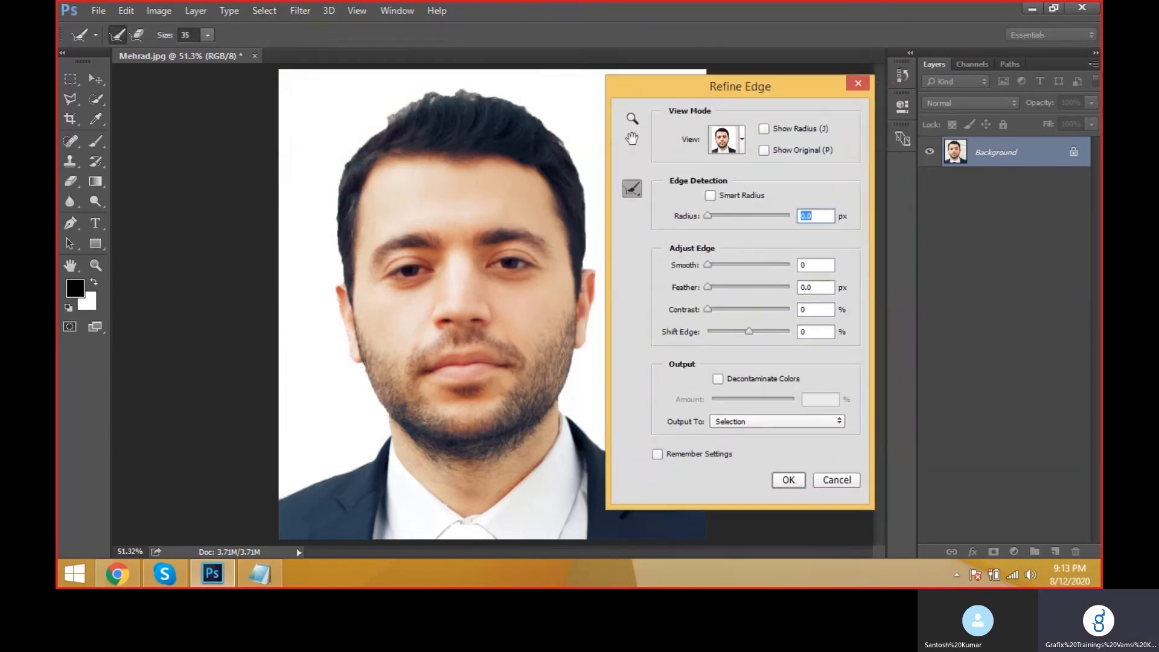
click(742, 199)
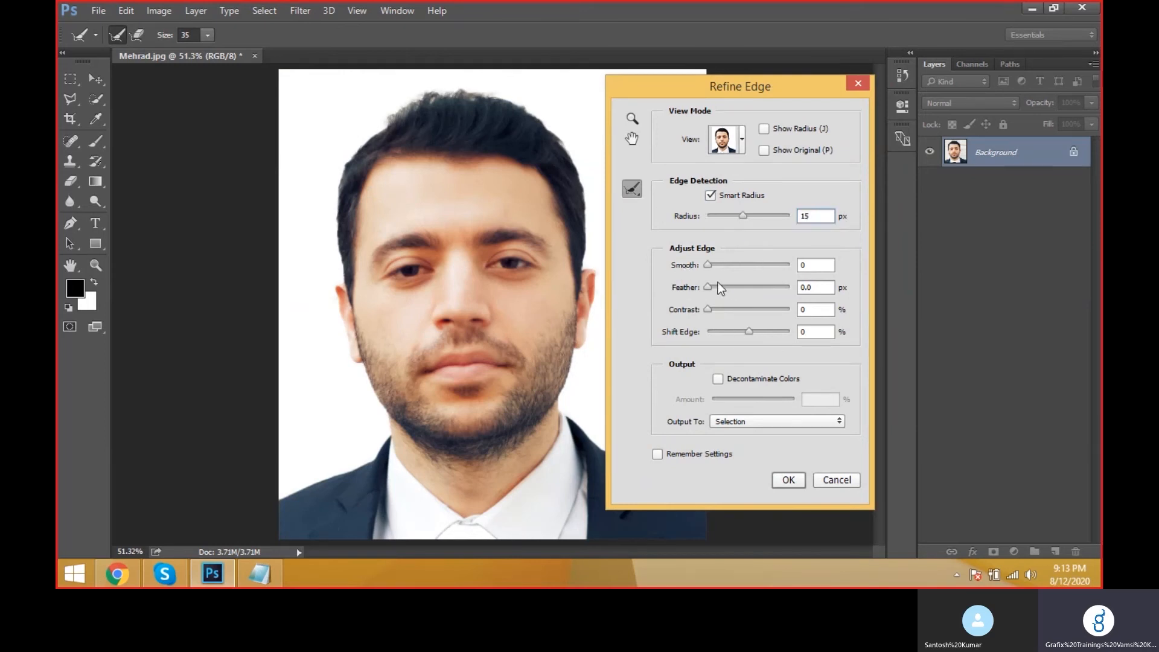
key(Tab)
text(1)
key(BackSpace)
text(0)
key(Tab)
key(Tab)
- Output the refined selection to a new layer and name that layer Image
click(755, 422)
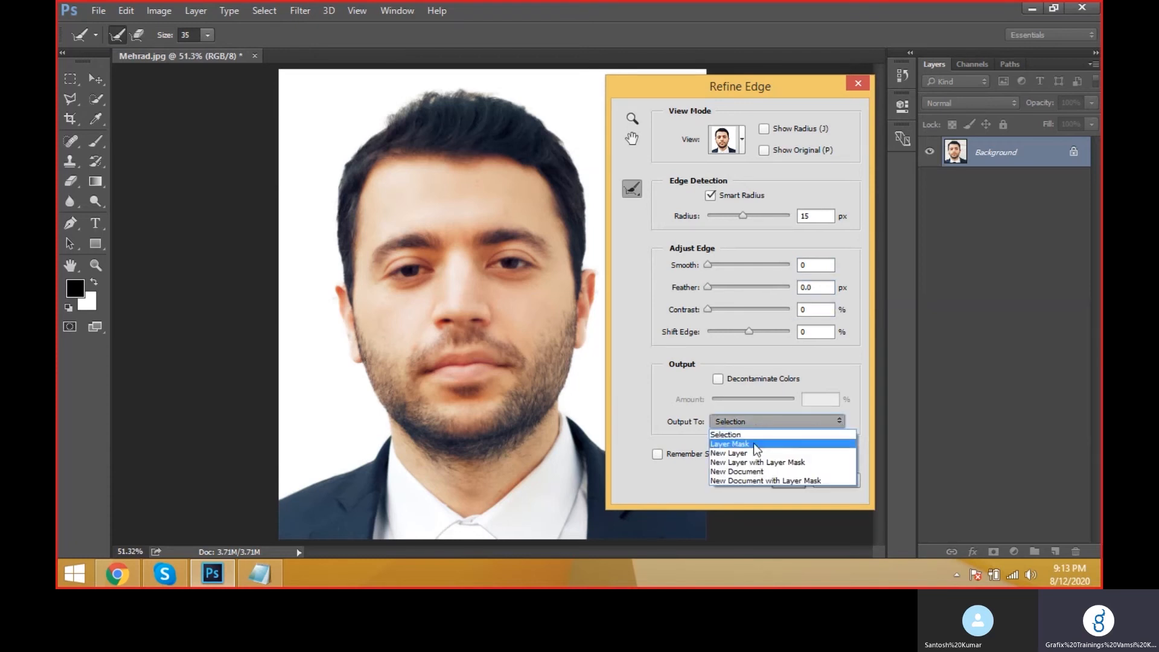
click(755, 453)
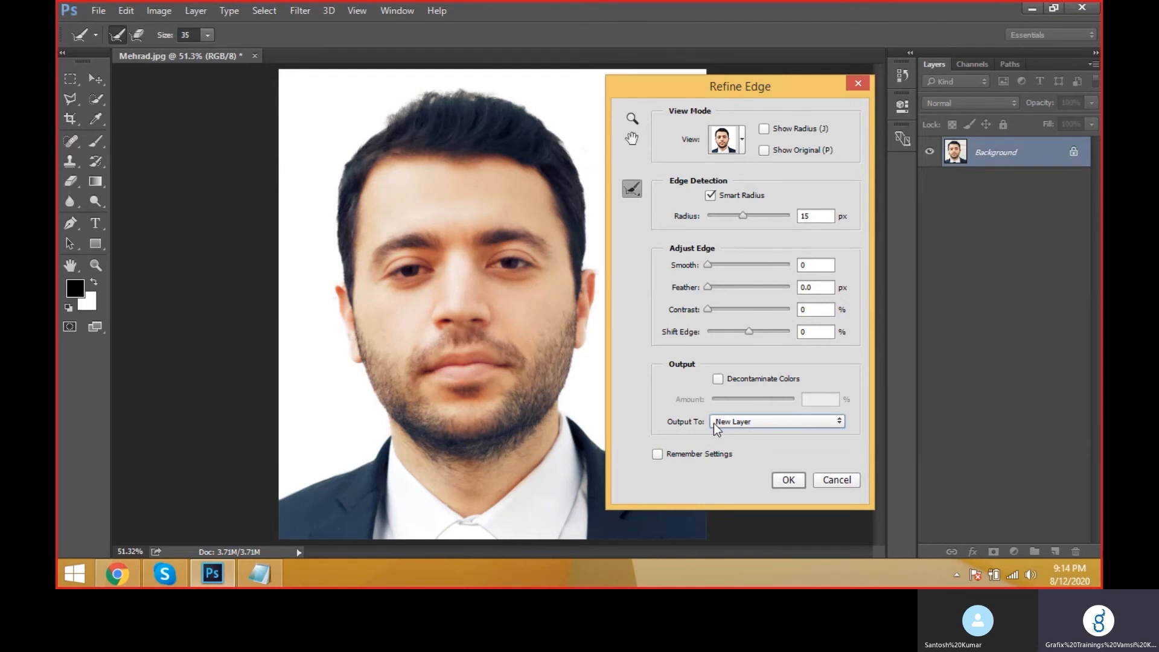
click(791, 482)
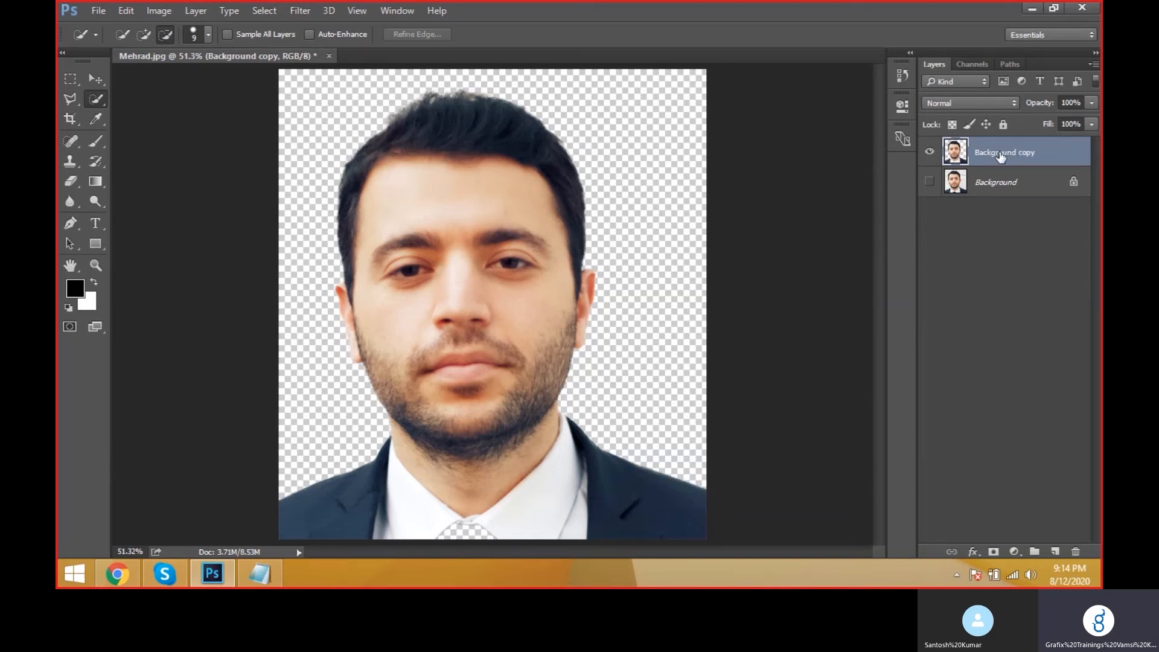
double_click(999, 153)
text(Image)
key(Return)
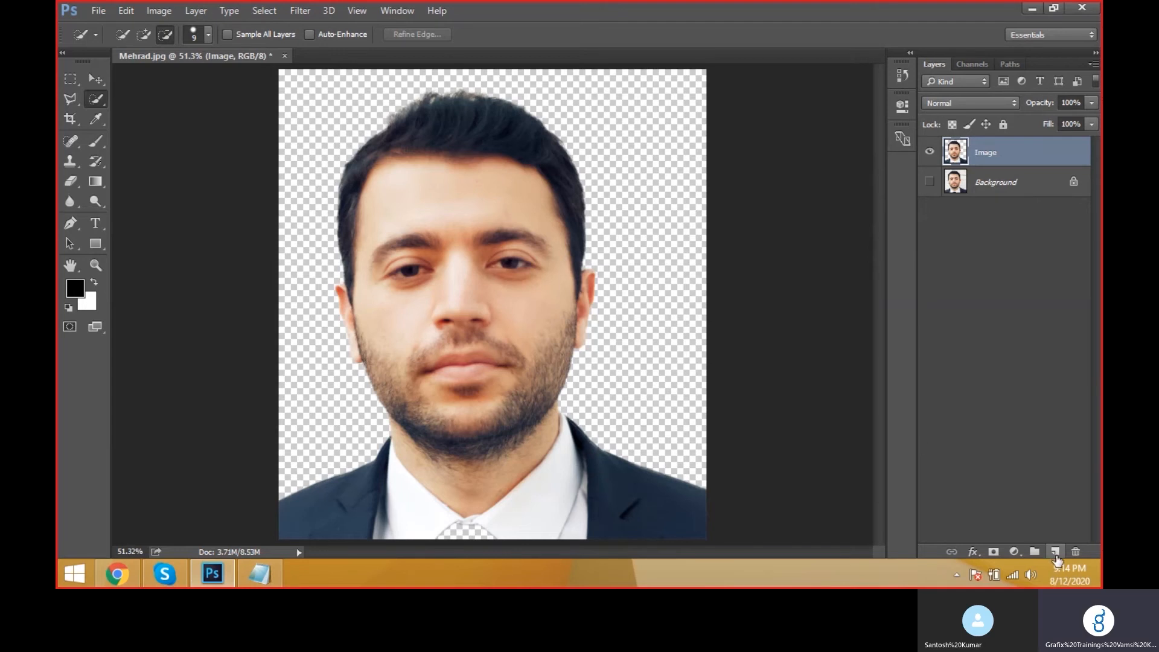
- Add a blank layer above the Image layer and undo it
click(1055, 552)
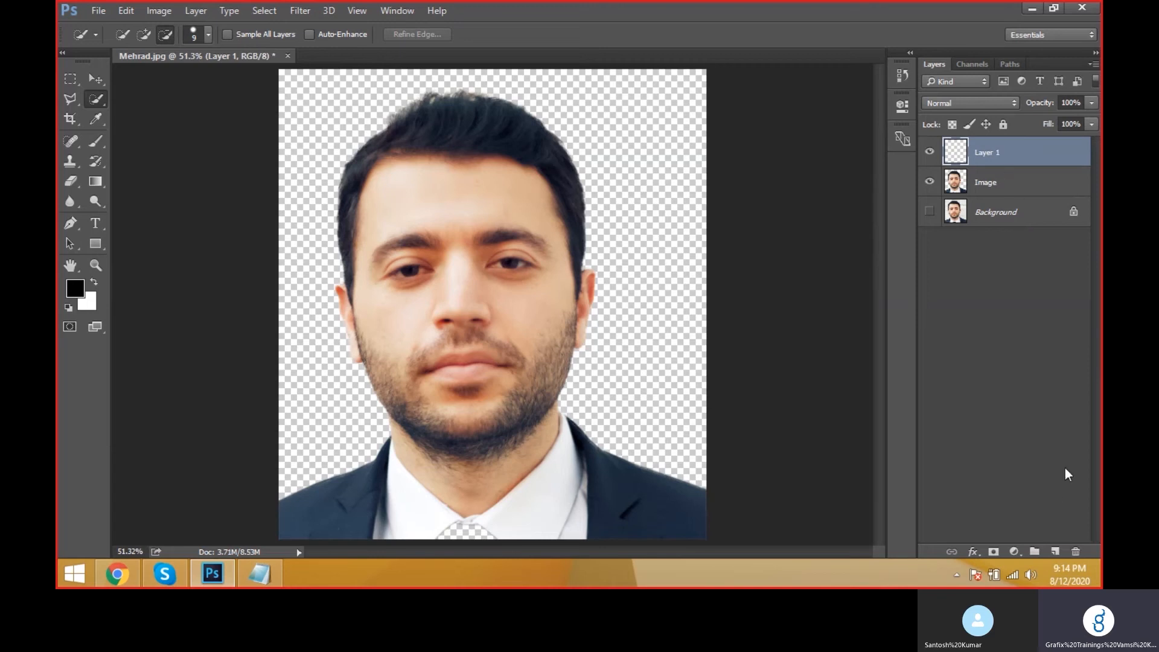
key(ctrl+z)
- Switch to the 001 file in Notepad and add the line "ctrl+shift+n= to create a new layer" below the existing shortcuts
key(alt+Tab)
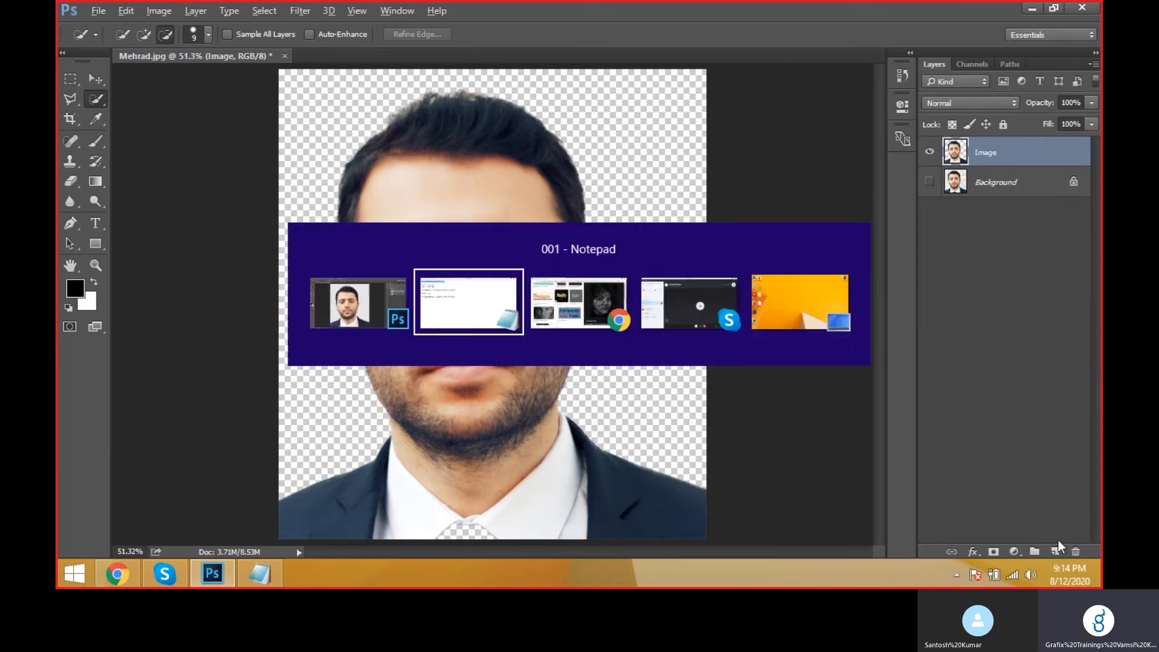
drag(580, 227, 60, 100)
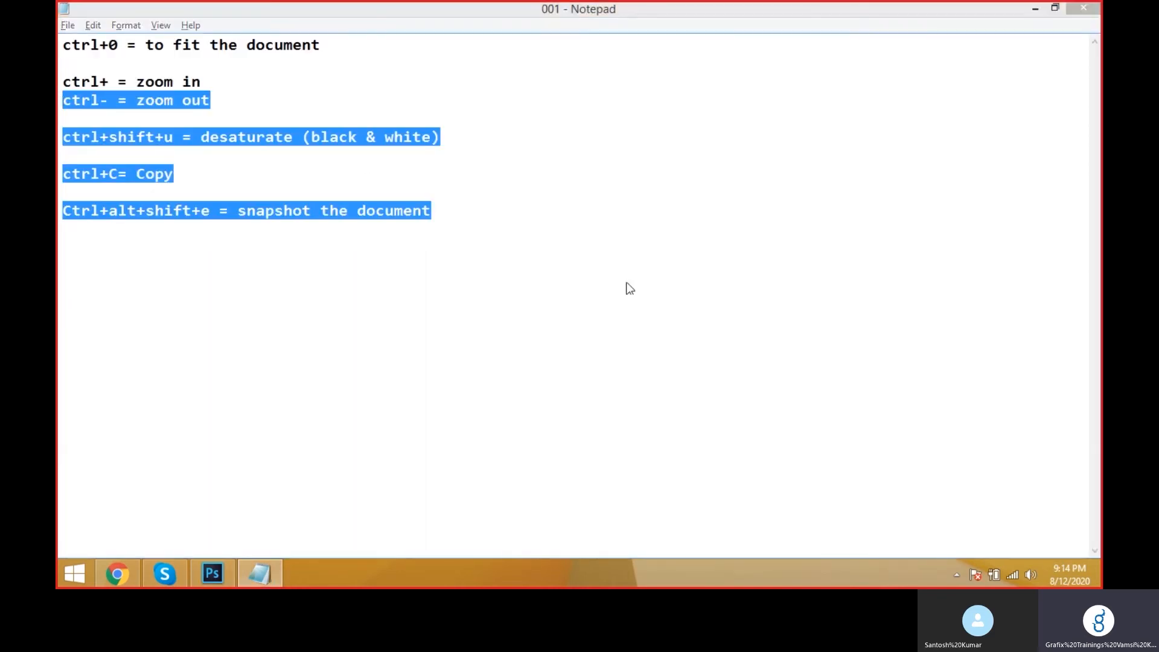
key(alt+Tab)
key(alt+Tab)
click(499, 220)
key(Return)
key(Return)
text(ct)
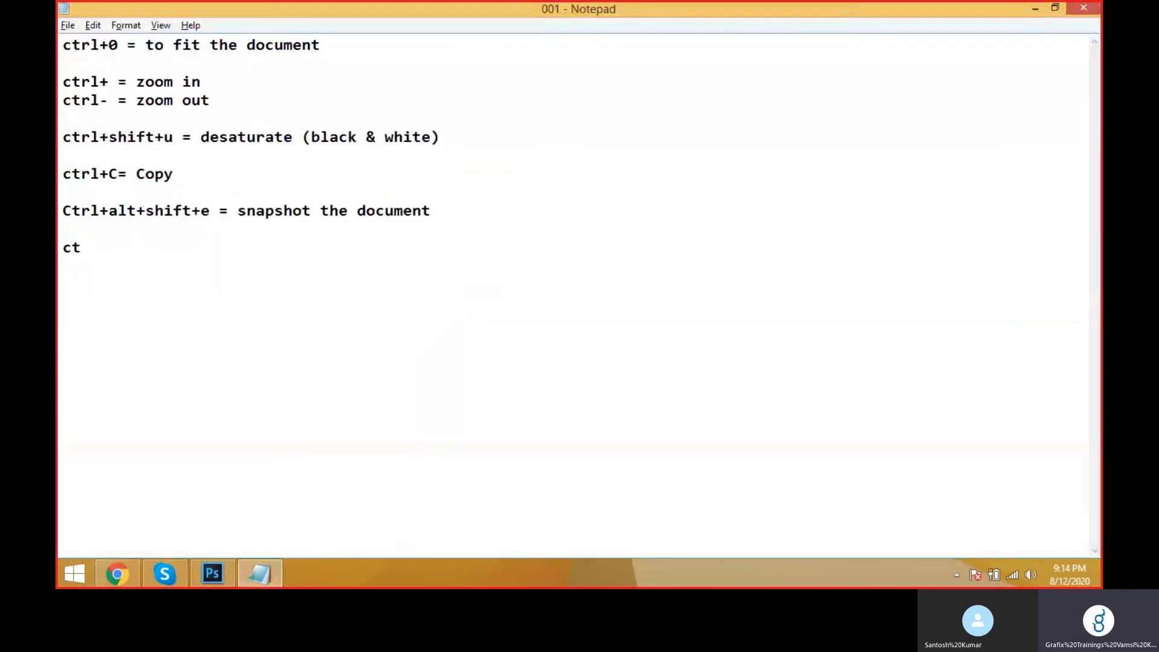
text(rl+shift+n)
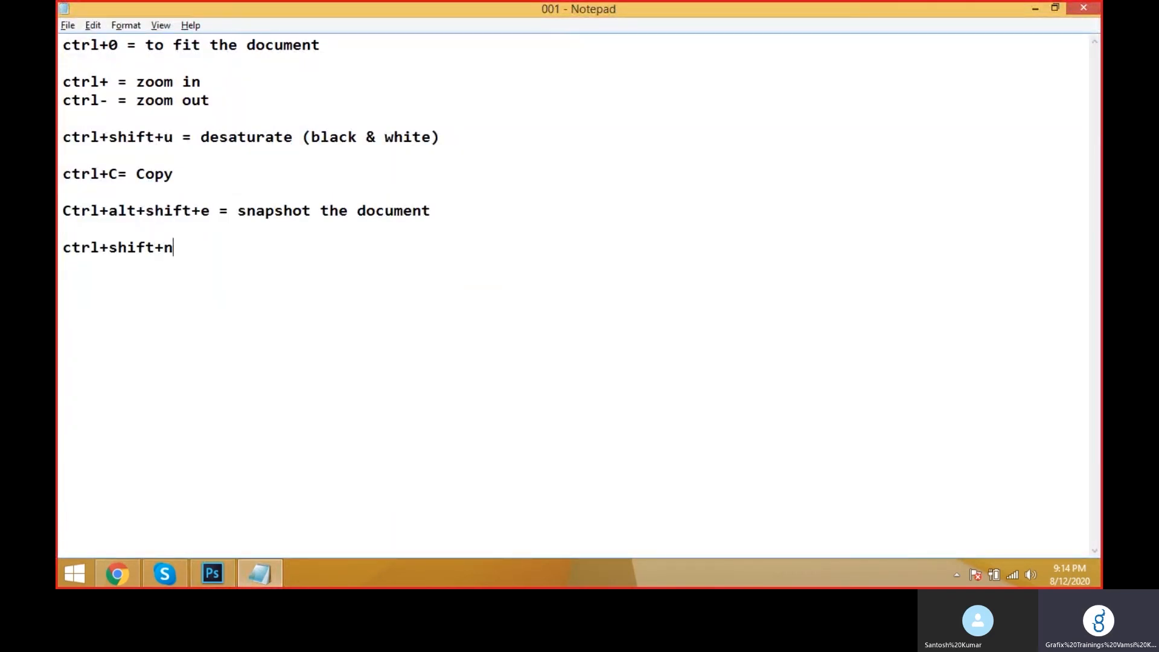
text(= to create a n)
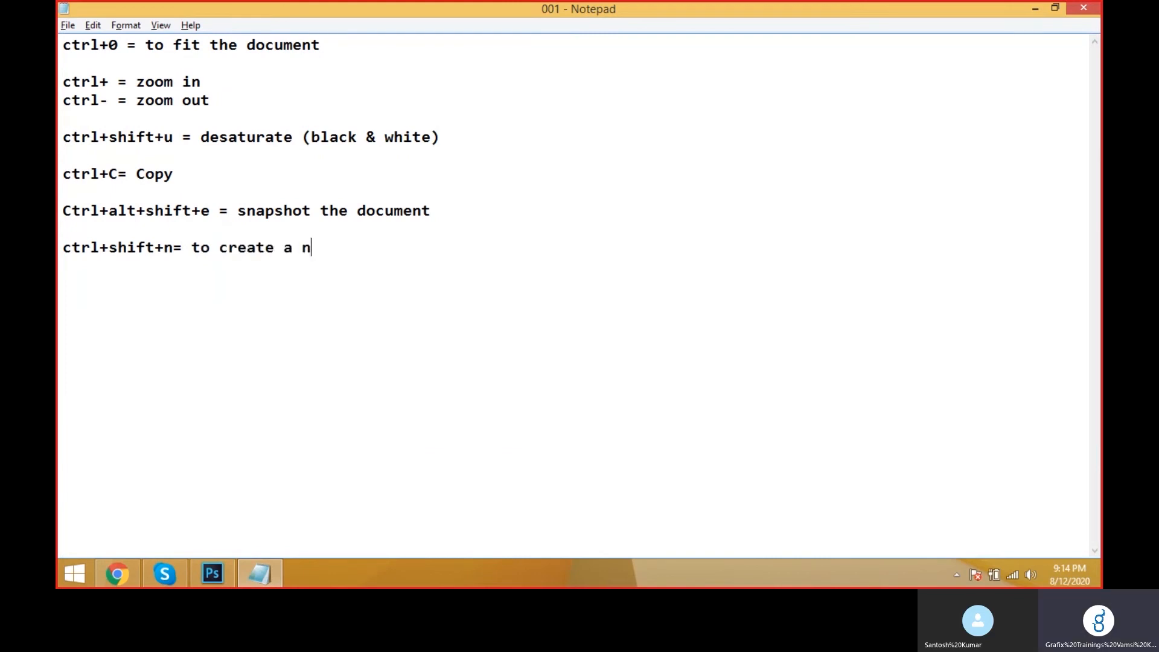
text(ew layer)
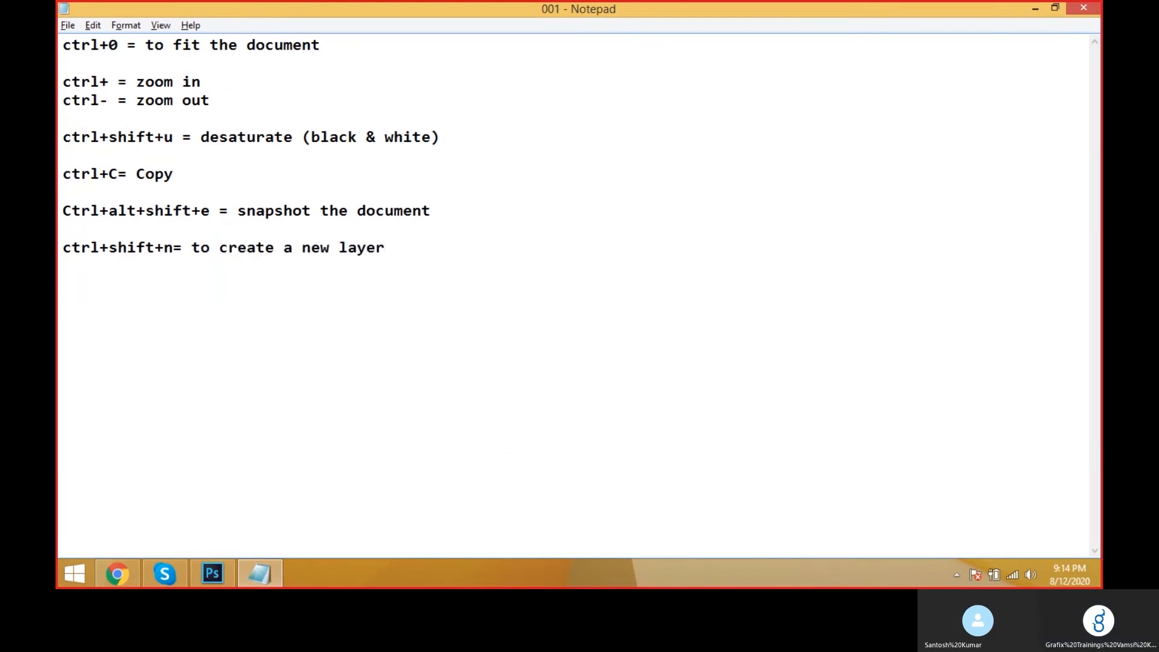
- Switch back to Photoshop and create a new layer named bg above the Image layer
key(alt+Tab)
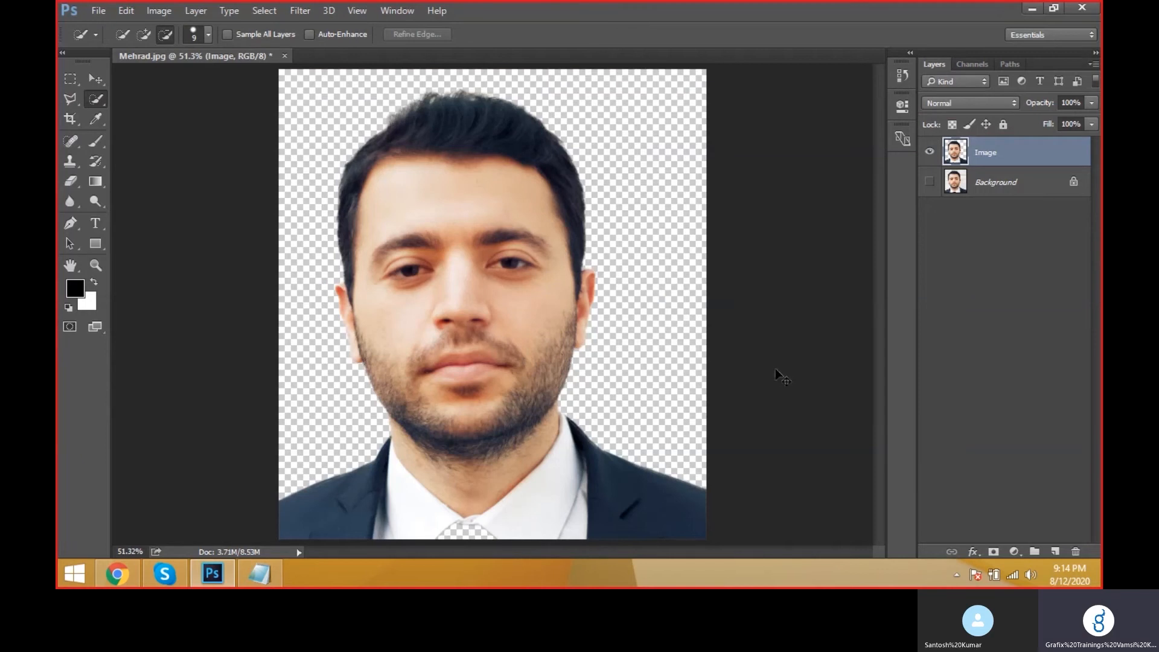
key(ctrl+shift+n)
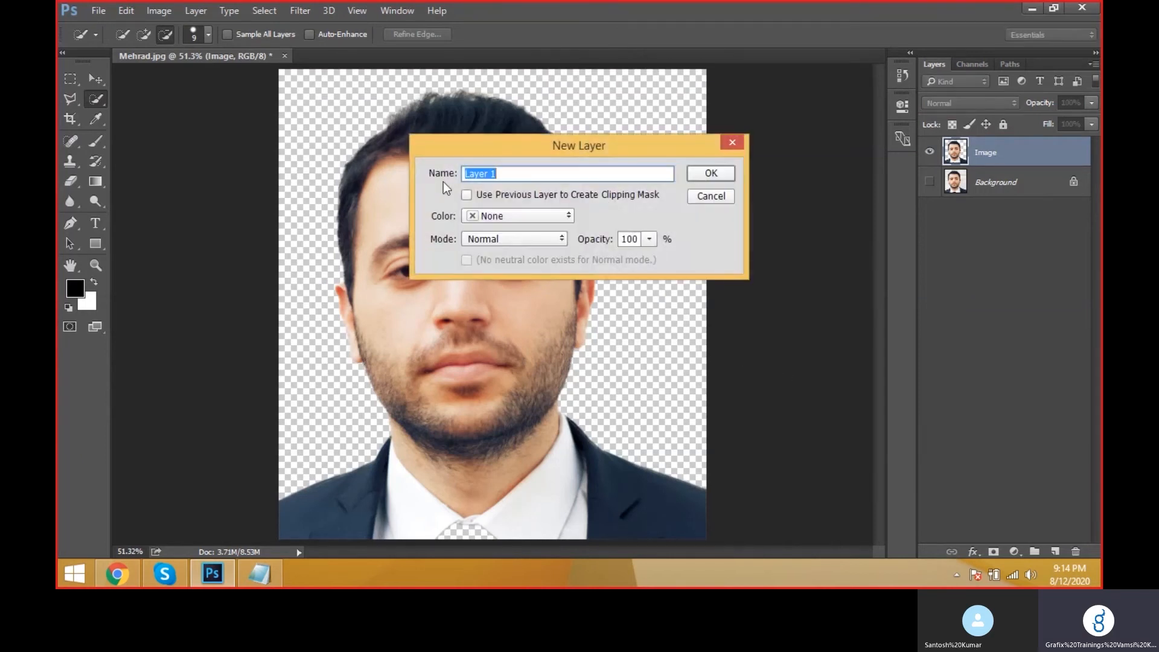
text(c)
key(BackSpace)
text(bg)
key(Return)
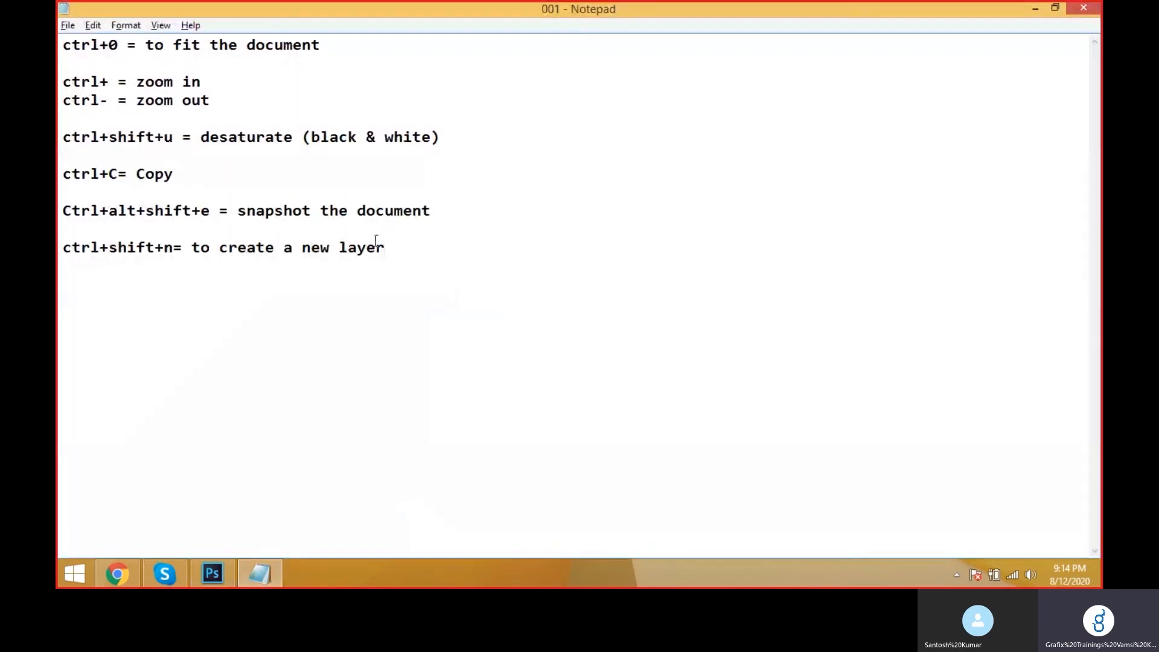
- Highlight the new-layer shortcut line in the Notepad file 001 and return to Photoshop
drag(382, 248, 89, 241)
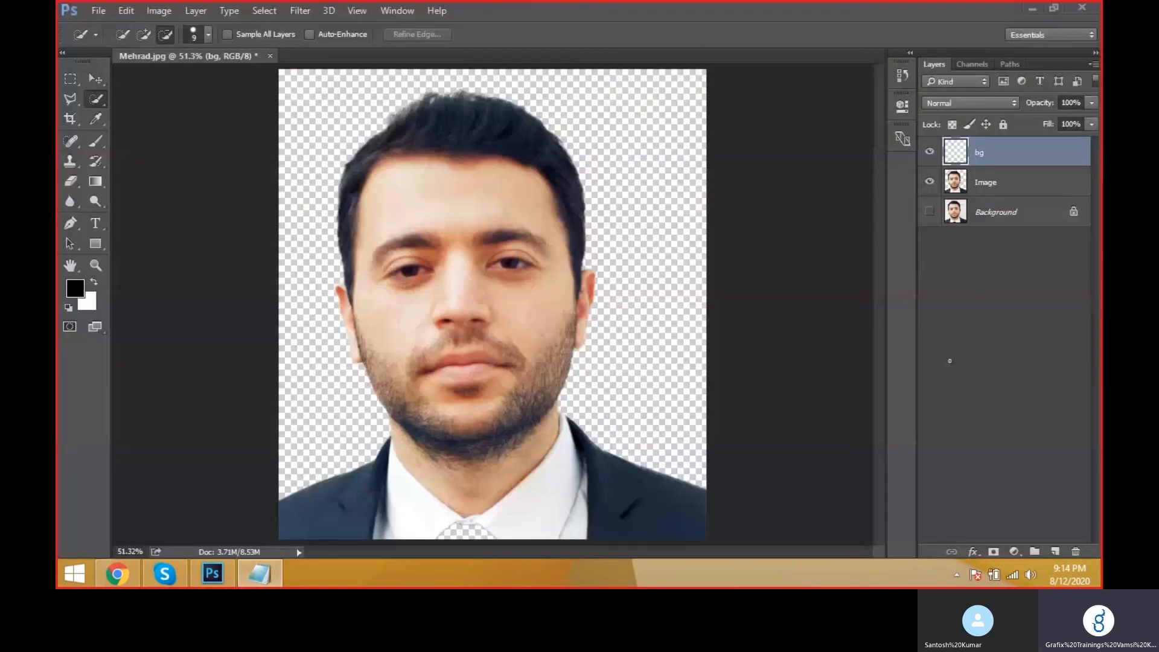
click(949, 360)
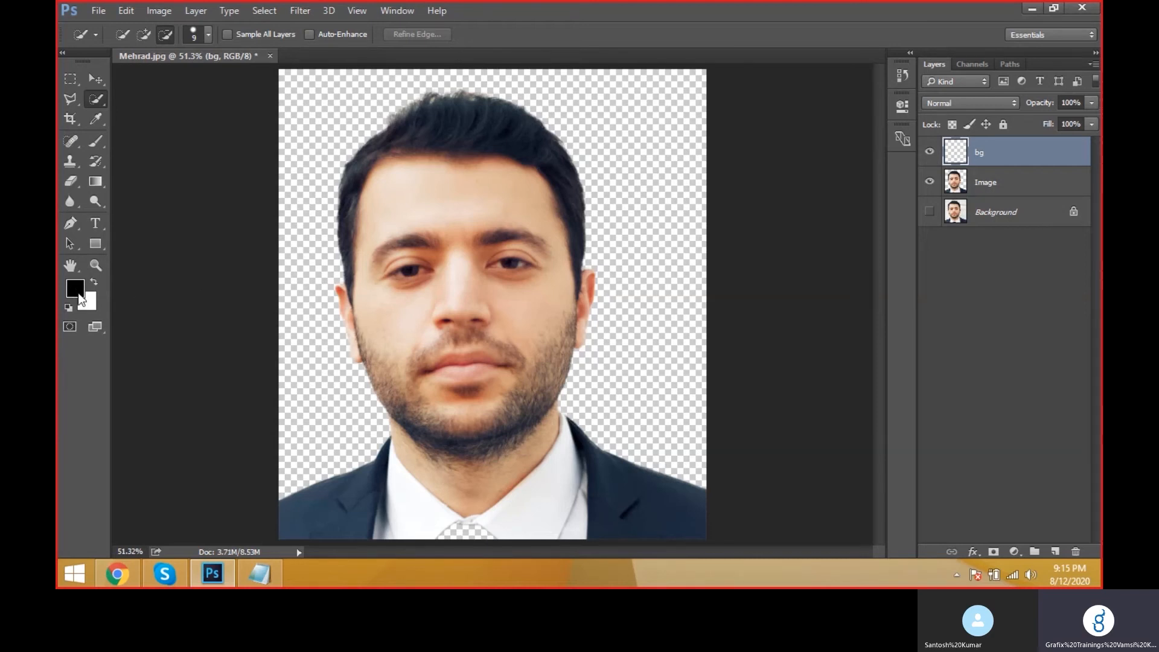
- Fill the bg layer with the black foreground color and move it below the Image layer
key(alt+BackSpace)
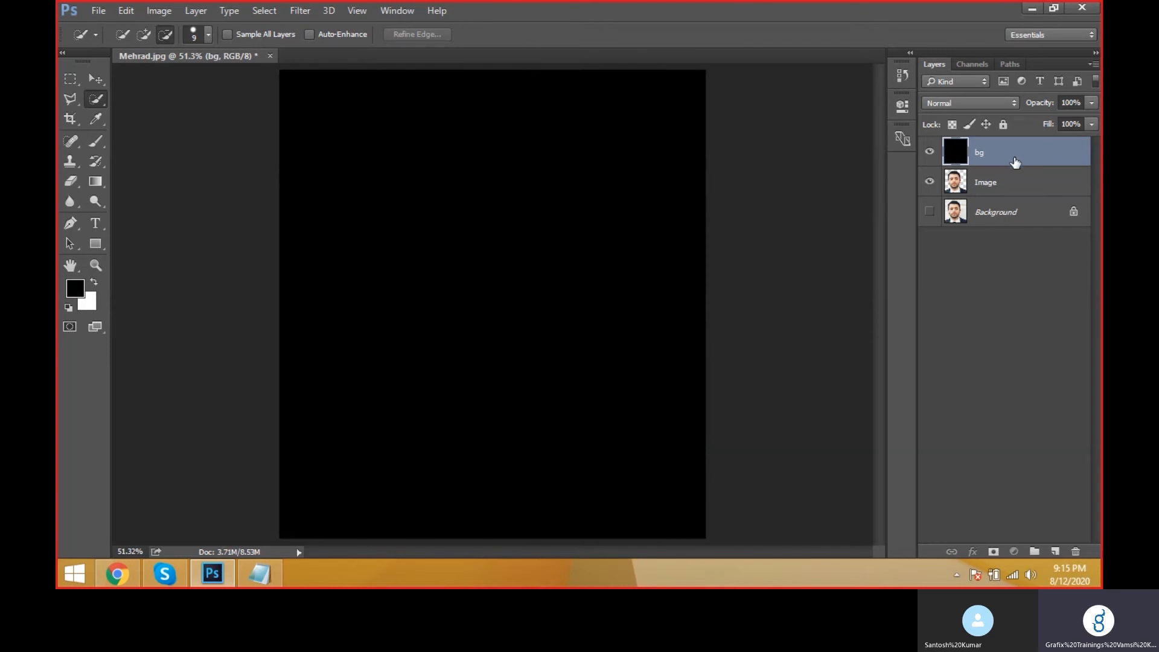
drag(1014, 161, 1016, 193)
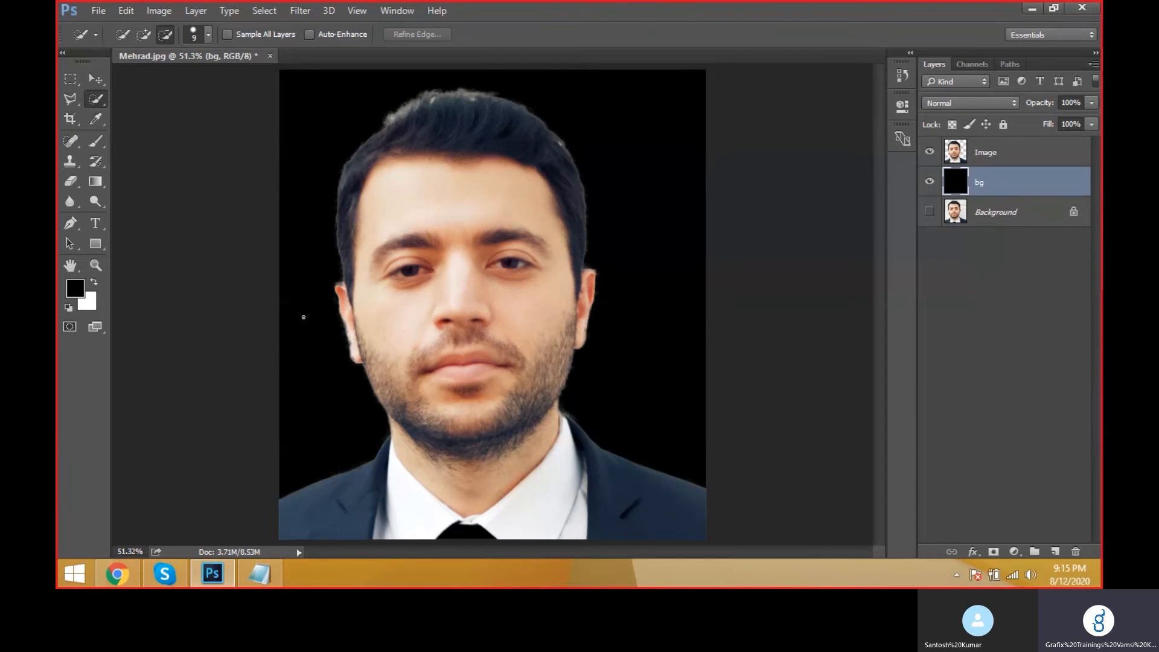
- Try a fixed crop size of 1000 by 1000 cm on the portrait with the Crop tool
click(75, 120)
right_click(78, 121)
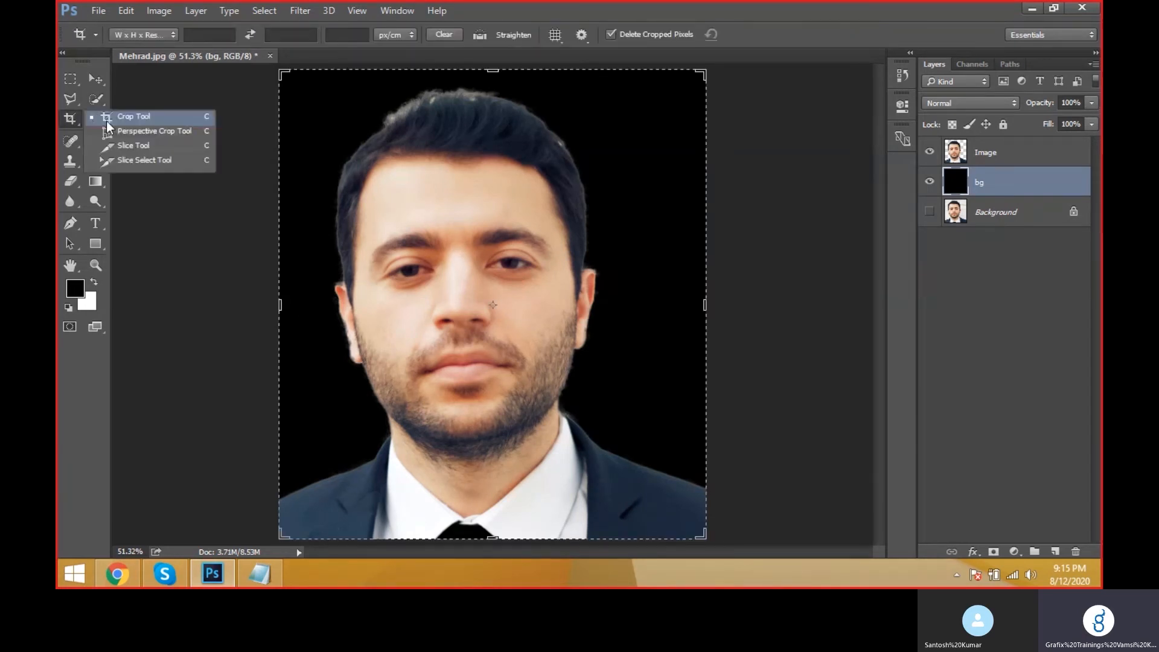
click(109, 118)
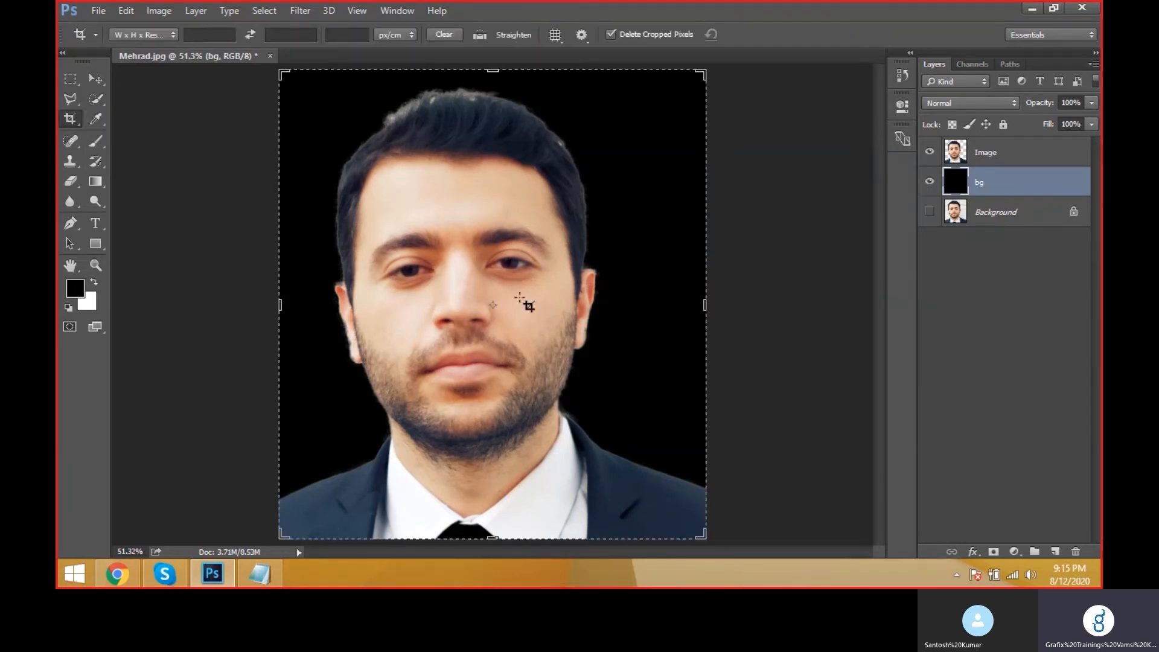
click(211, 35)
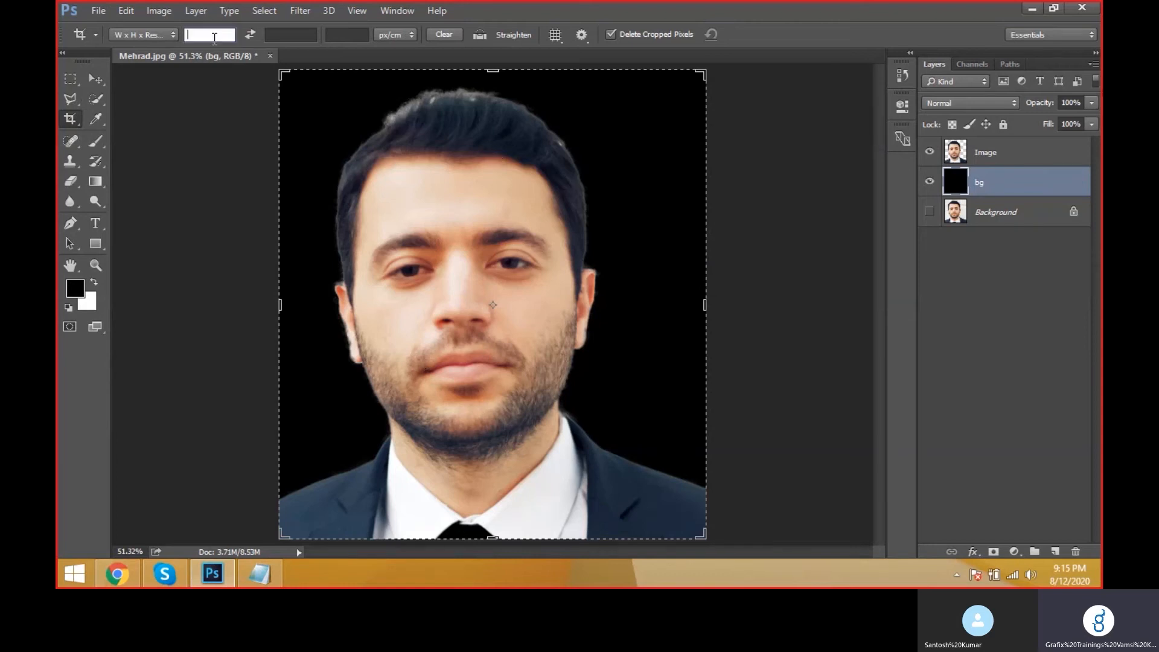
text(100)
key(Tab)
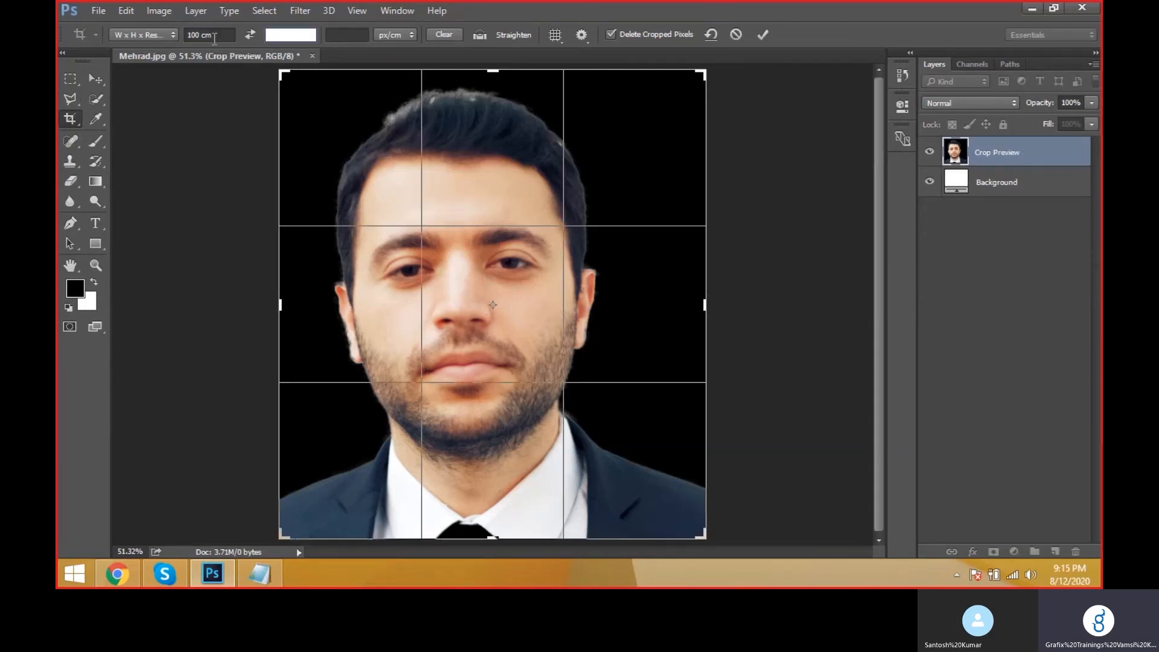
click(214, 35)
text(1000)
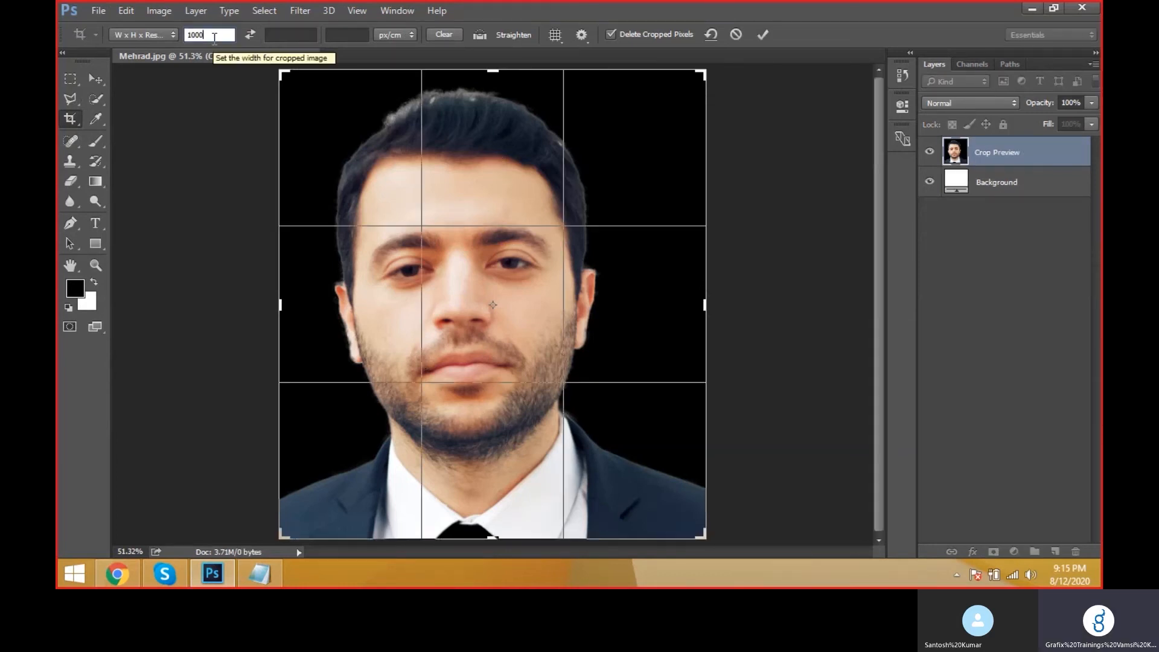
key(Tab)
text(1000)
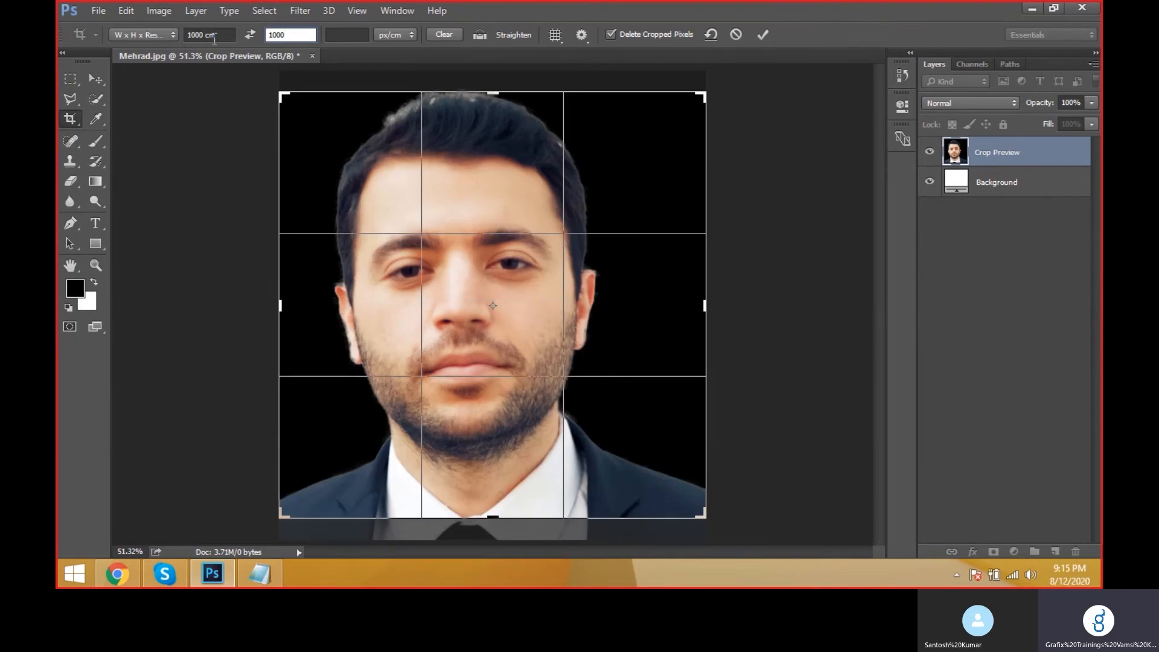
click(156, 36)
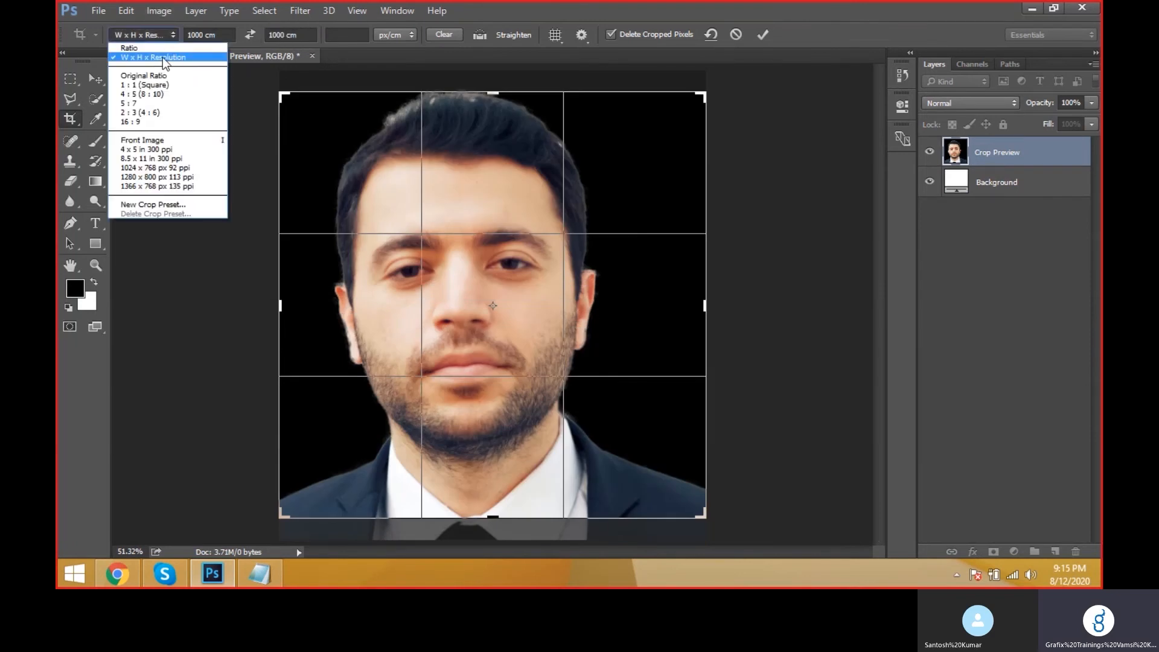
click(161, 60)
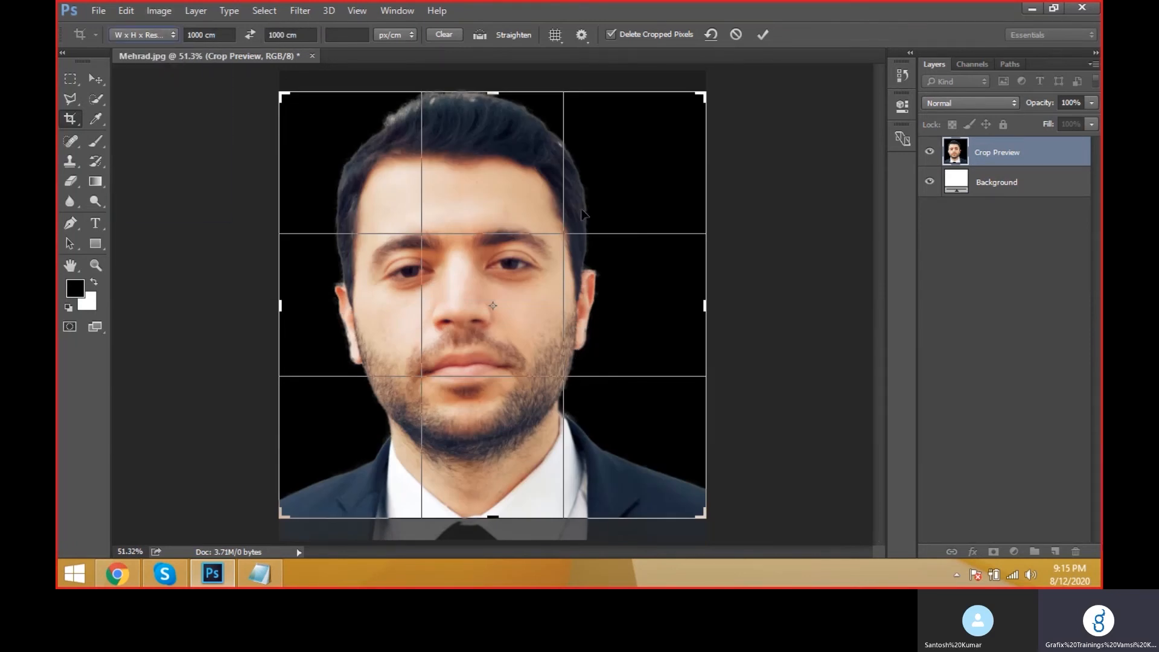
- Switch the crop preset to Ratio and set the proportions to 1000 by 1000
scroll(507, 229, up, 1)
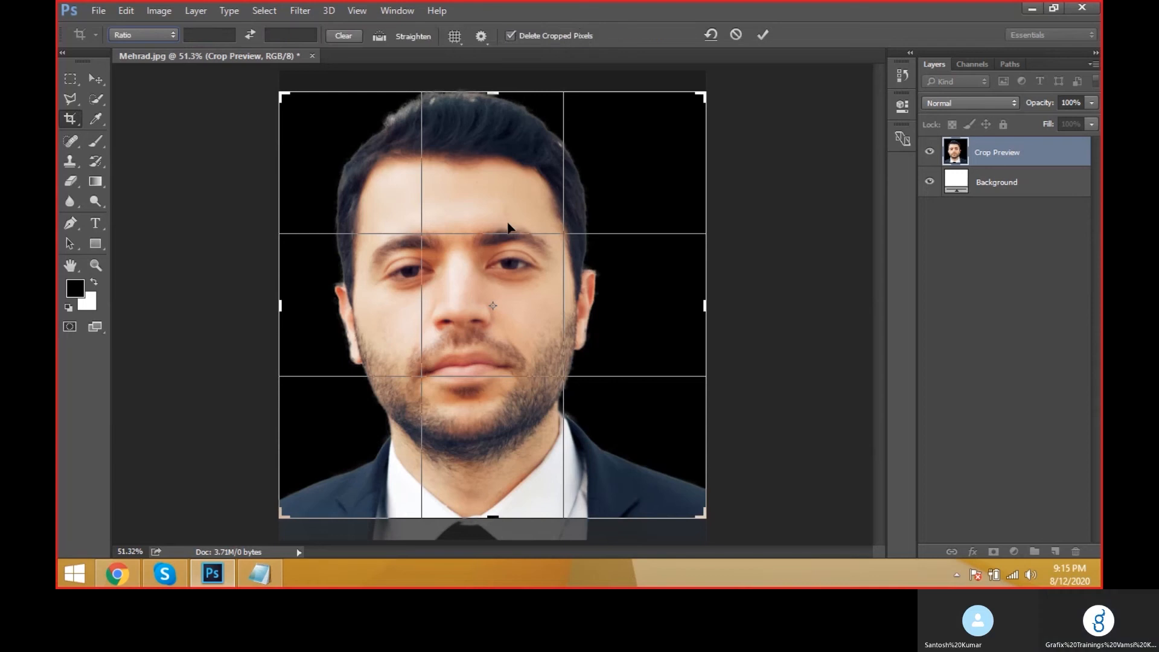
scroll(508, 228, down, 2)
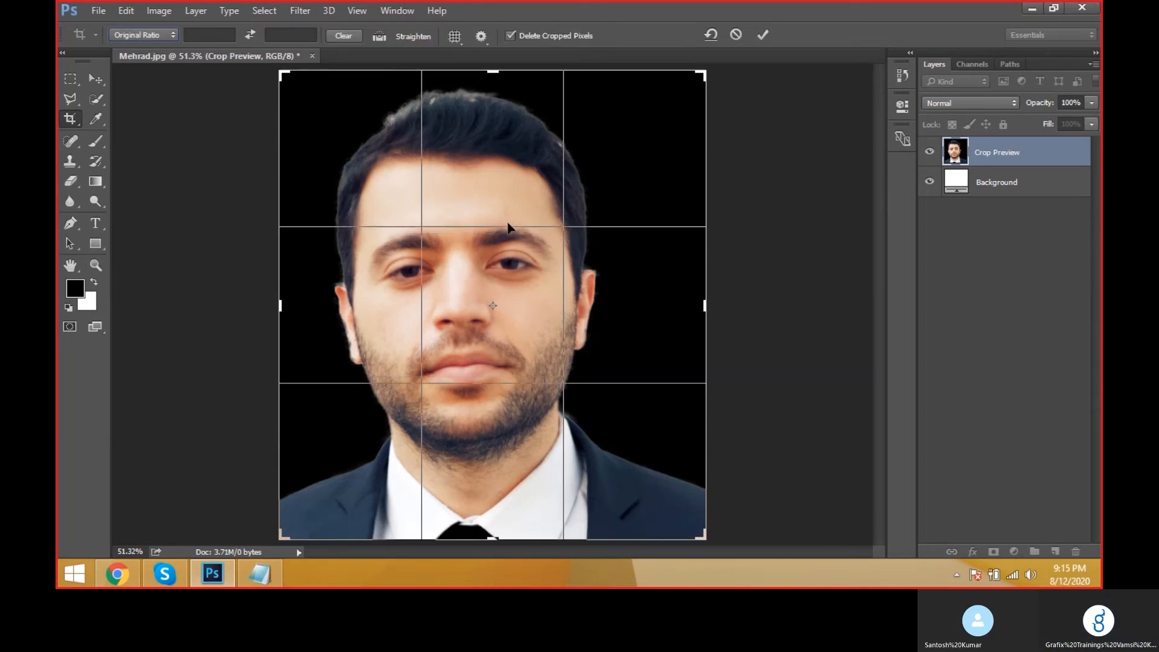
click(221, 36)
text(10)
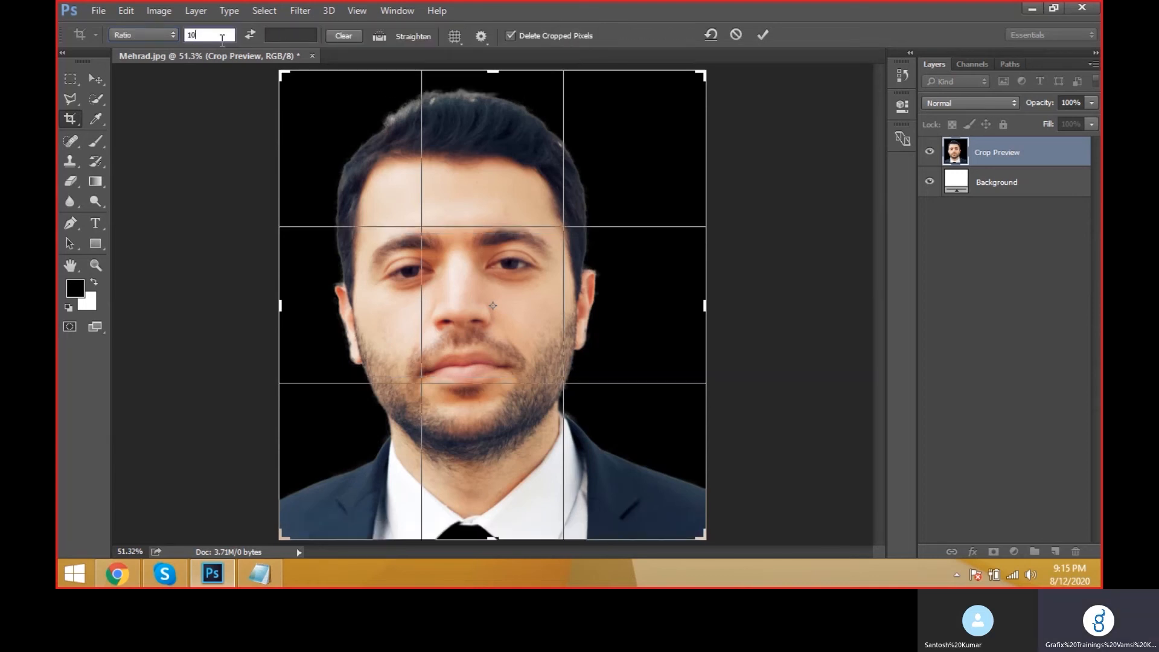
text(00)
key(Tab)
text(1000)
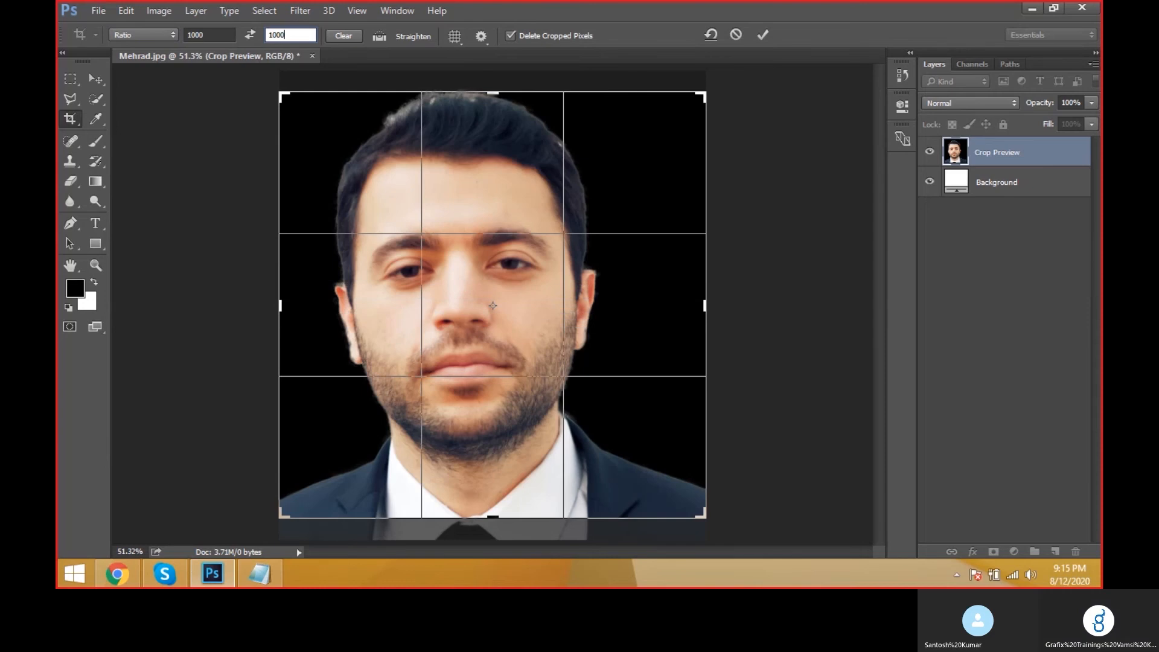
- Change the crop ratio to 900 by 900
key(shift+Tab)
text(5)
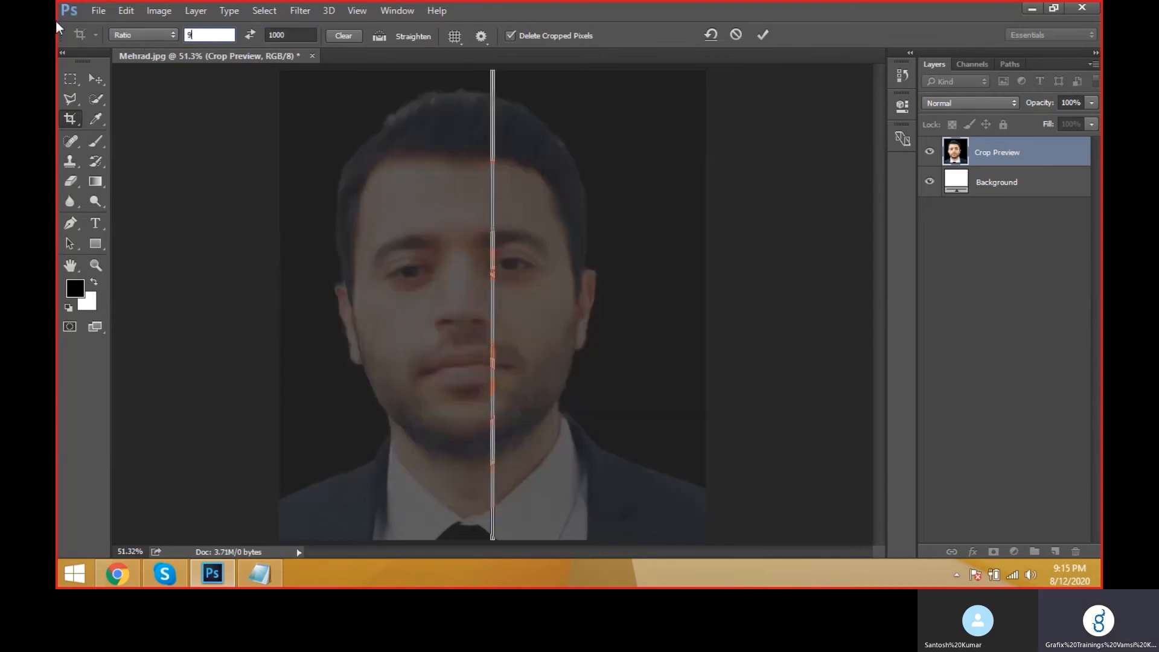
text(00)
key(Tab)
text(90)
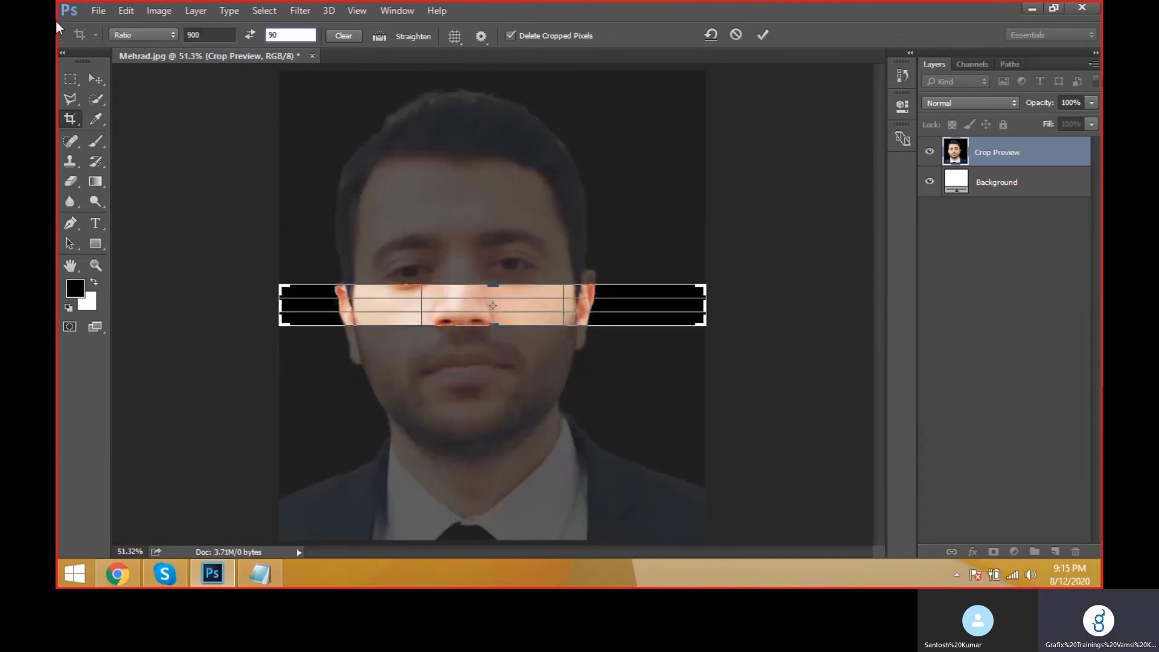
text(0)
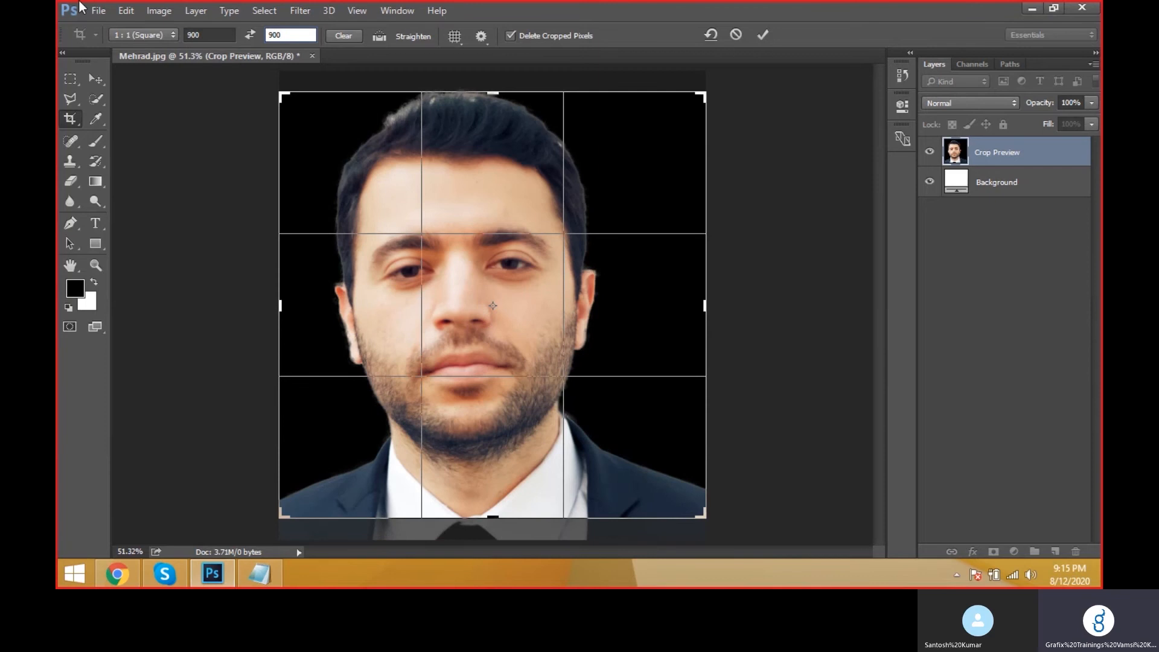
key(Return)
- Try 600 as the crop ratio's height, replace it with 850, and apply the crop
text(600)
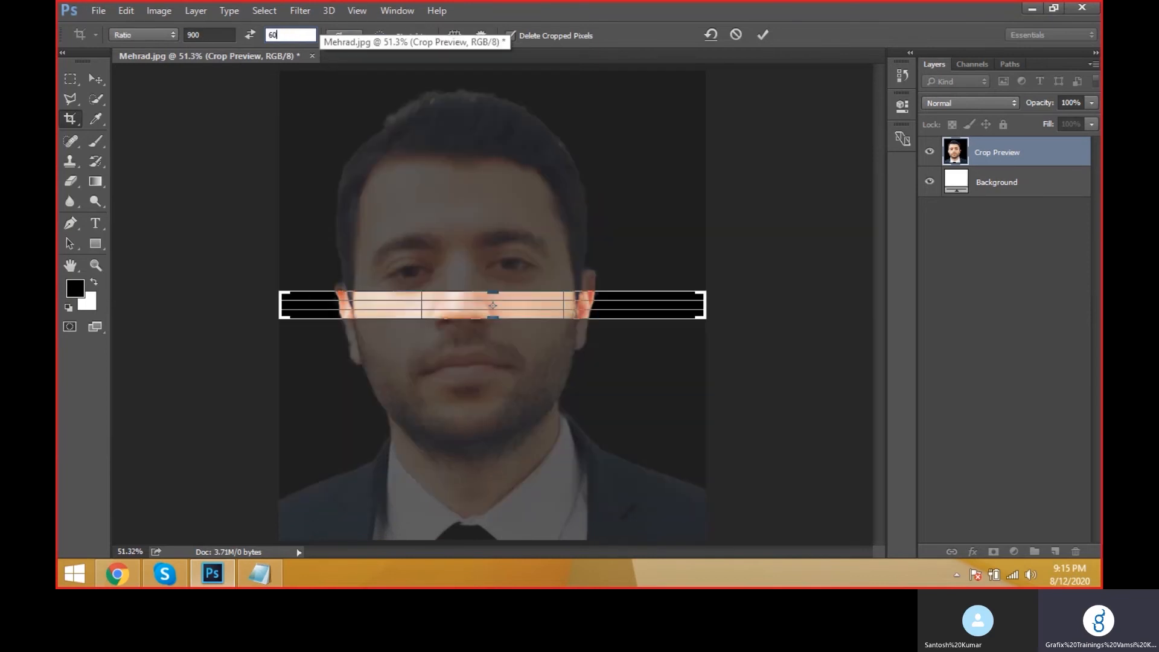
key(BackSpace)
key(BackSpace)
key(BackSpace)
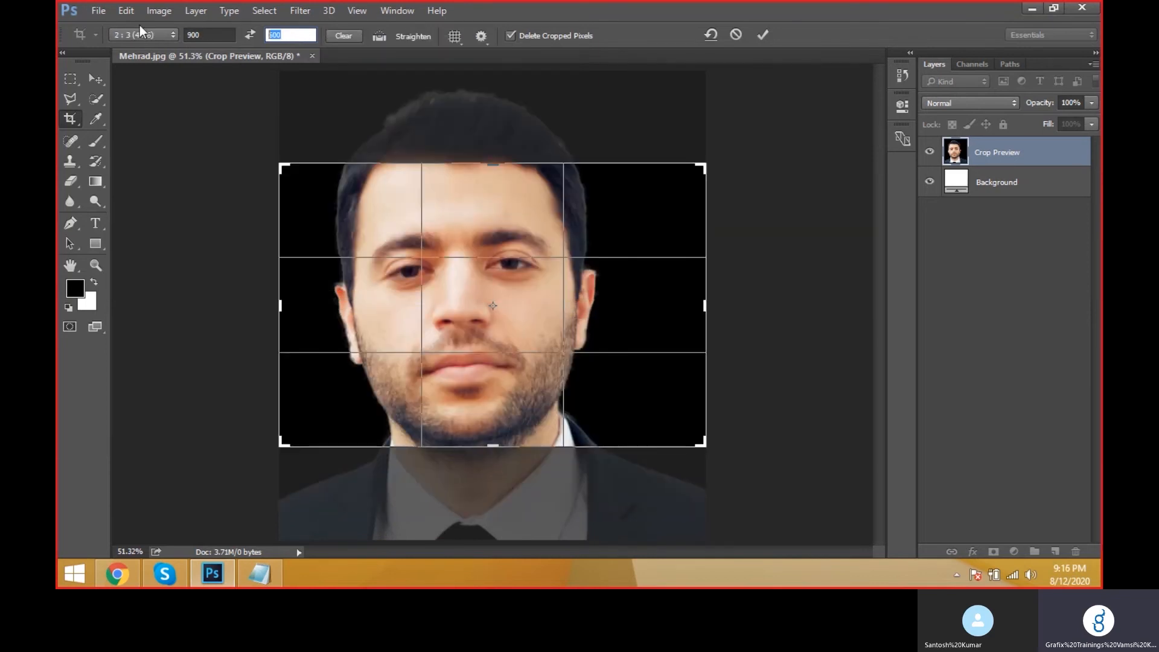
text(850)
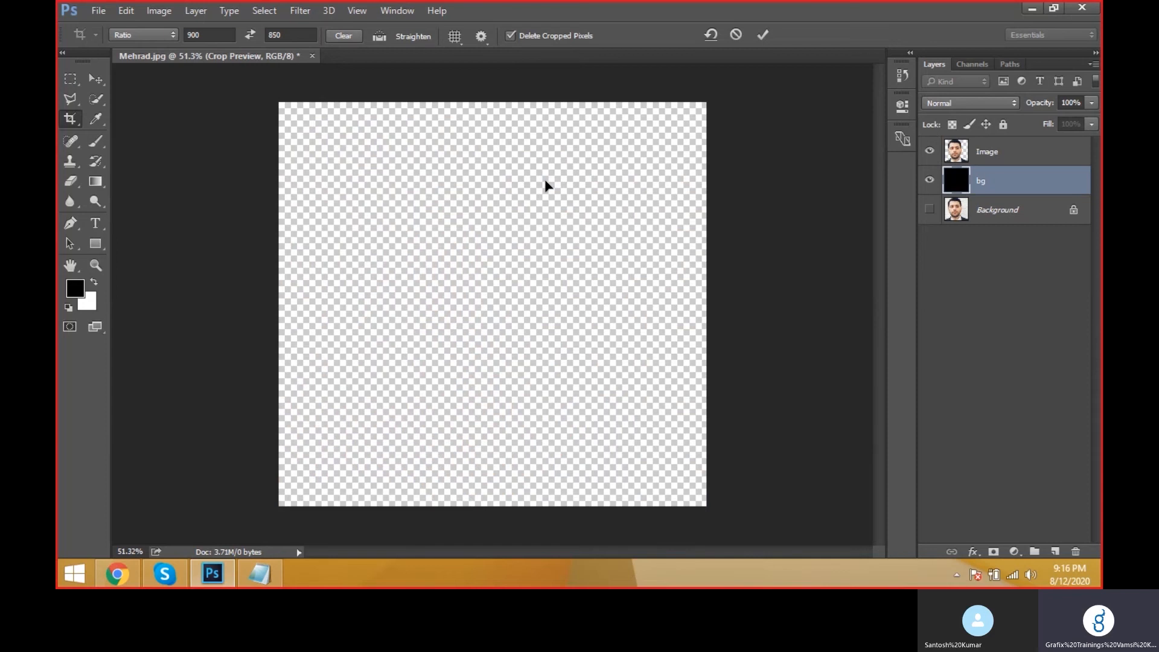
key(v)
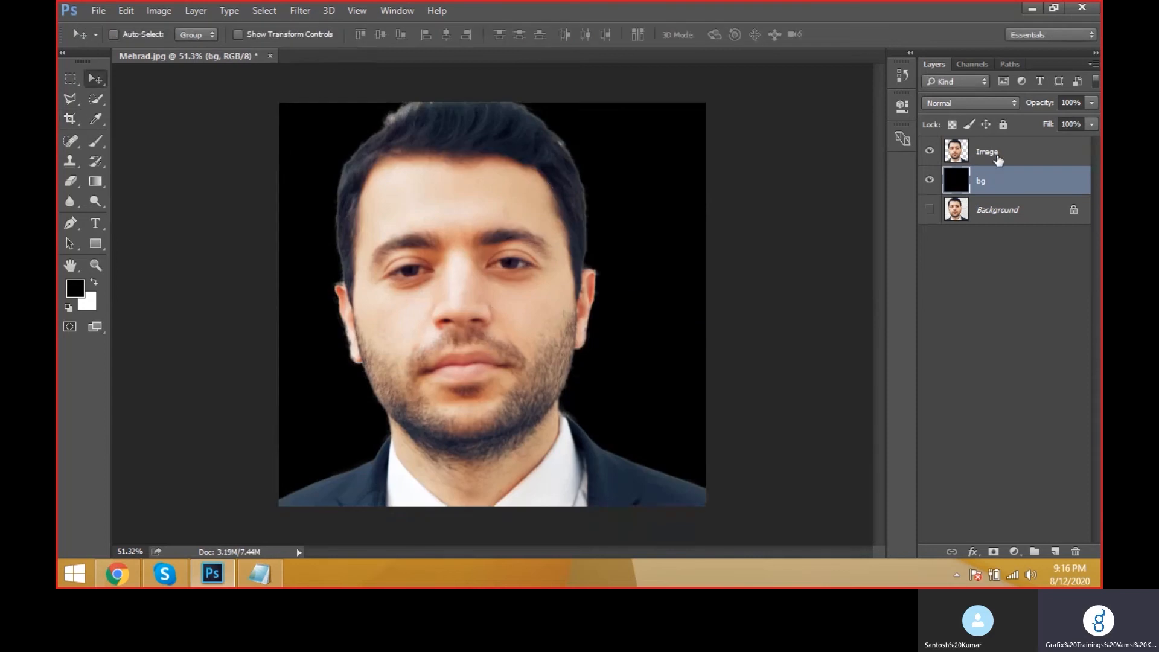
- Desaturate the Image layer to make the portrait black and white
click(997, 158)
click(928, 154)
click(928, 154)
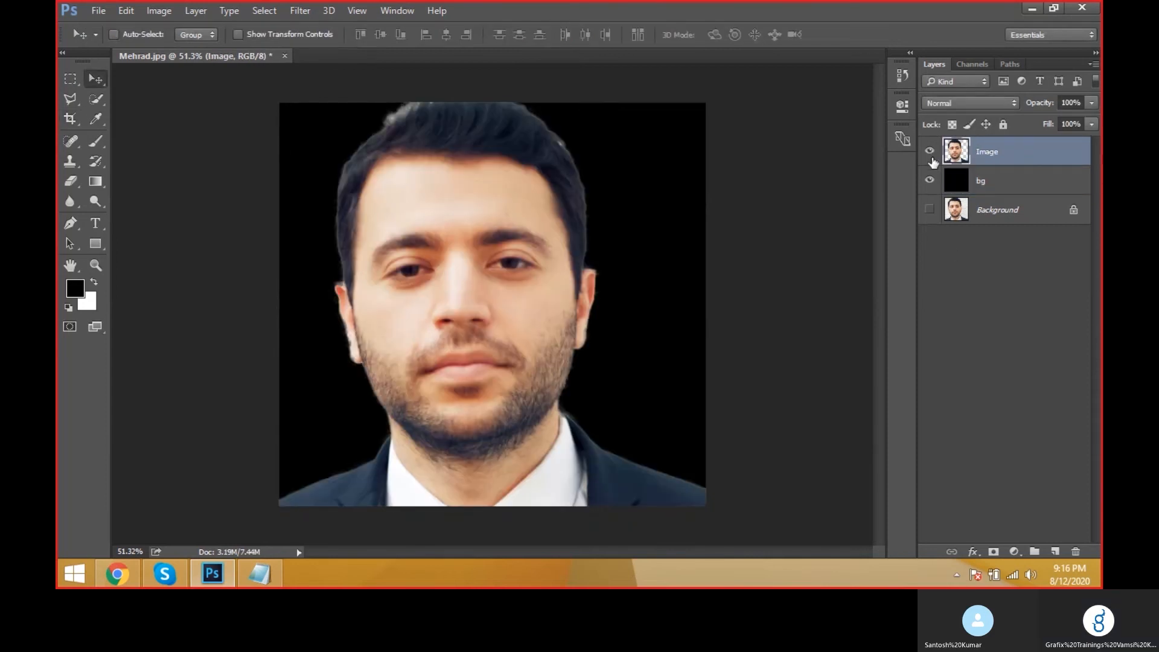
key(ctrl+t)
key(Return)
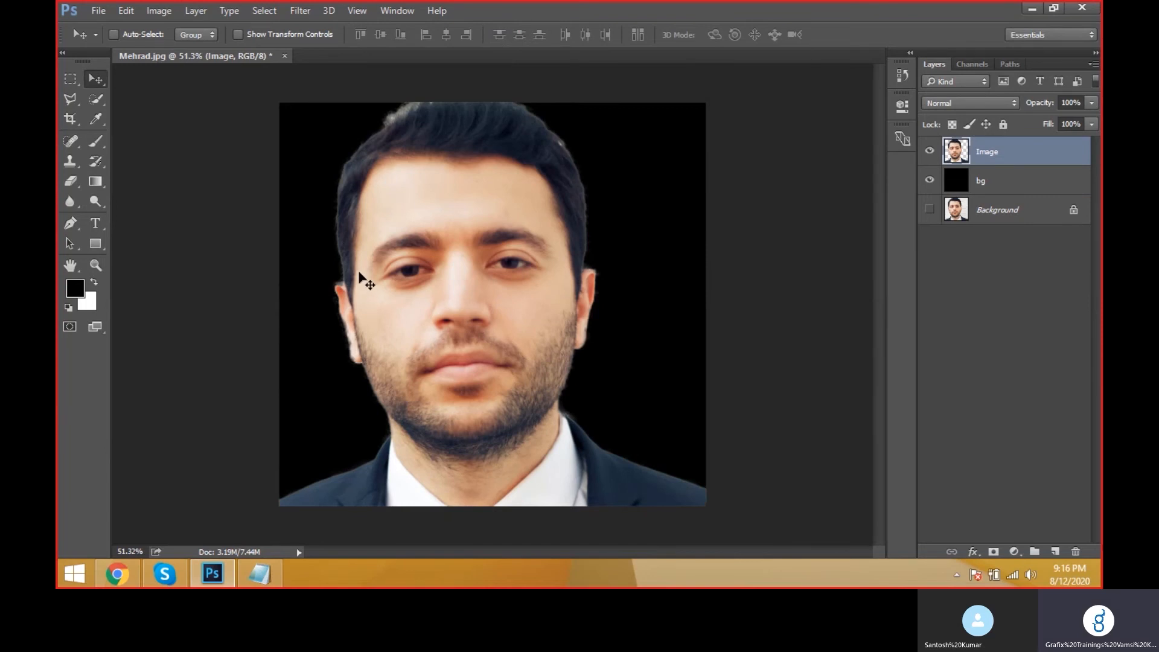
key(ctrl+shift+u)
- Switch to the 001 file in Notepad, highlight the ctrl+shift+u desaturate line, and return to Photoshop
key(alt+Tab)
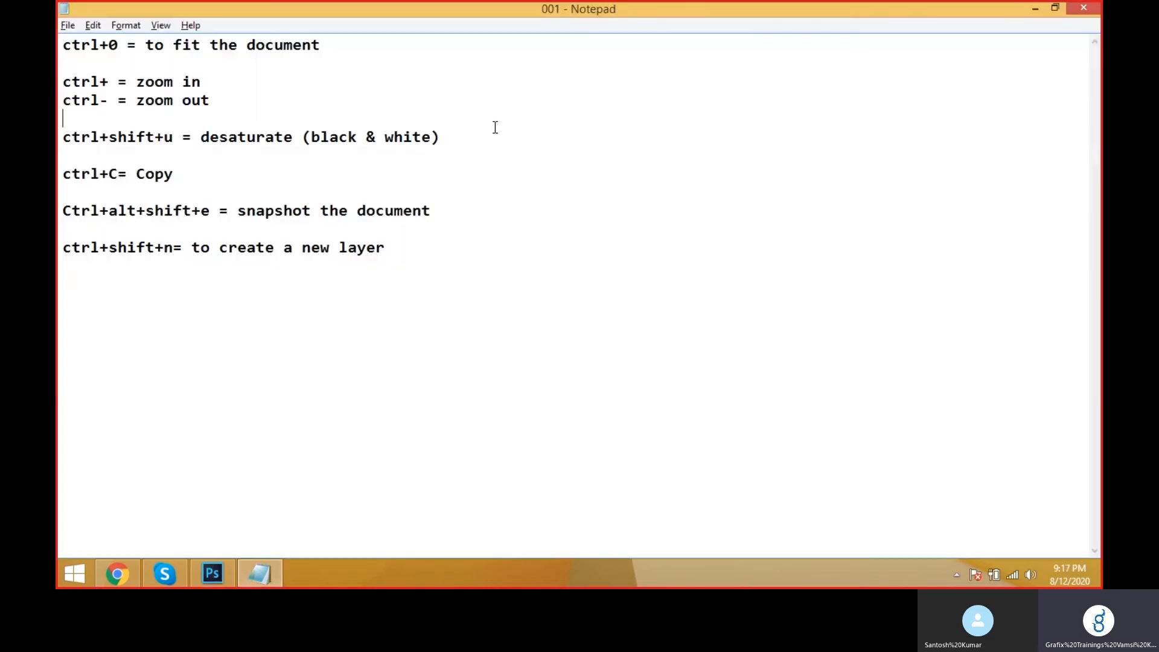
drag(495, 127, 228, 125)
drag(447, 136, 61, 134)
drag(198, 137, 437, 128)
key(alt+Tab)
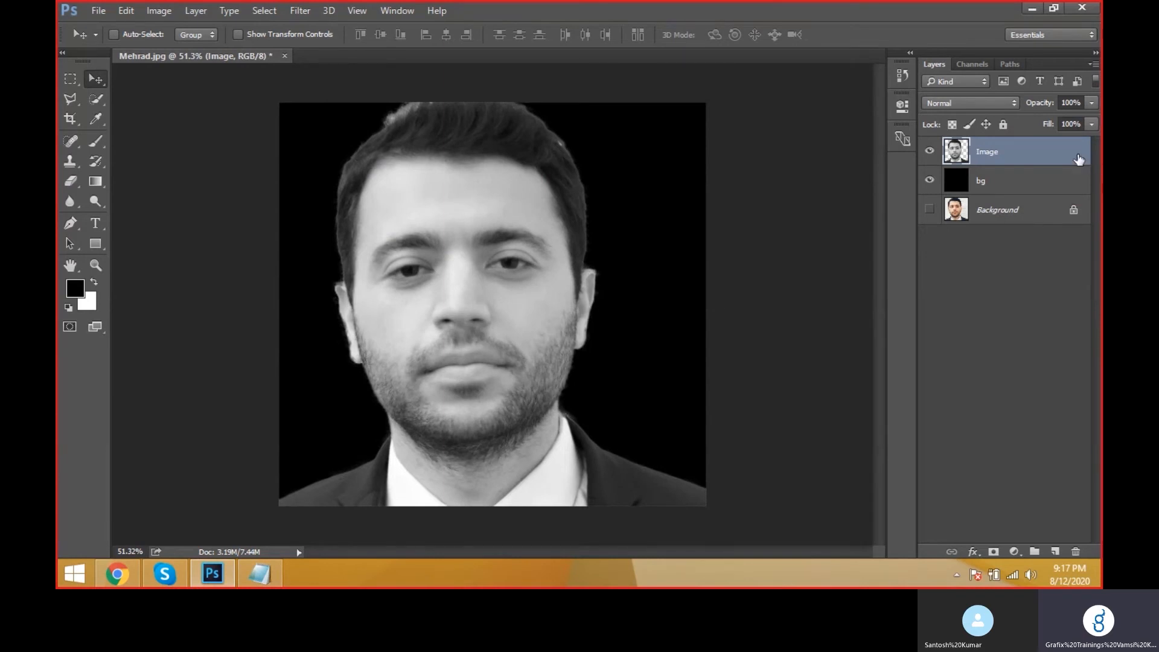
click(1094, 65)
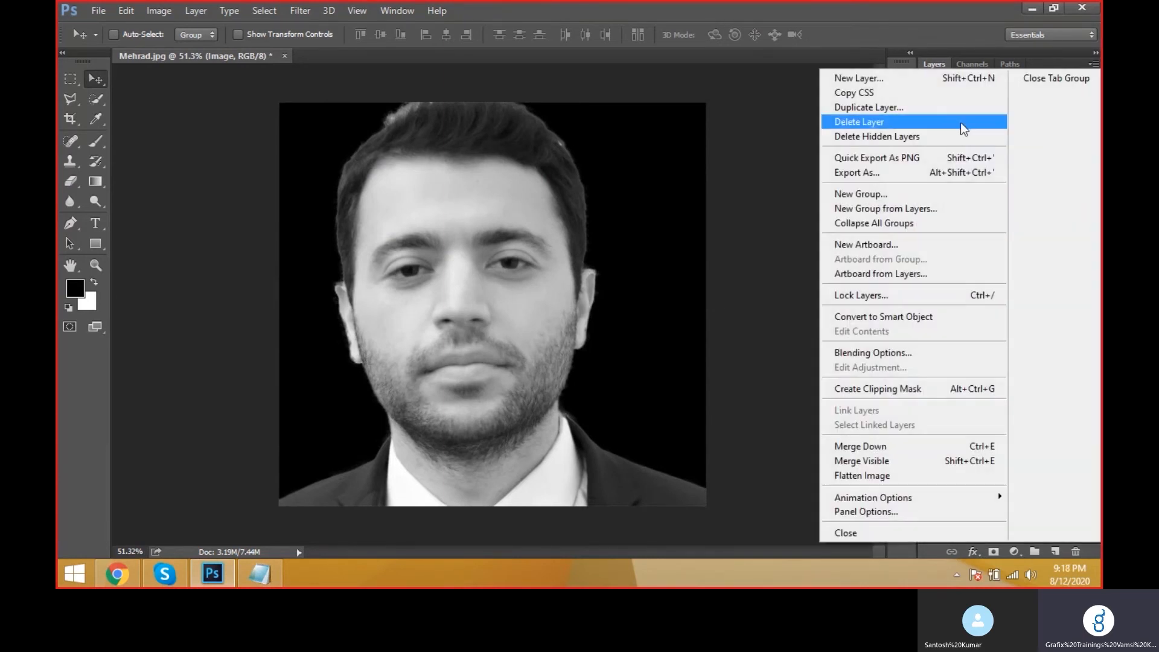
click(958, 108)
drag(608, 150, 587, 133)
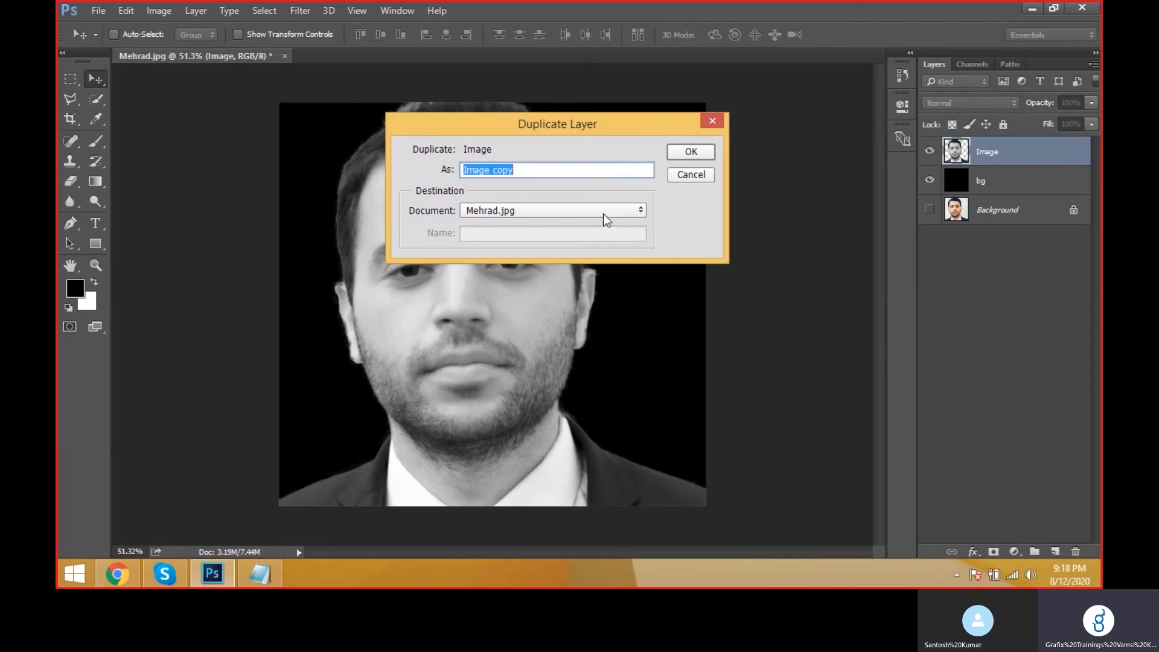
click(690, 175)
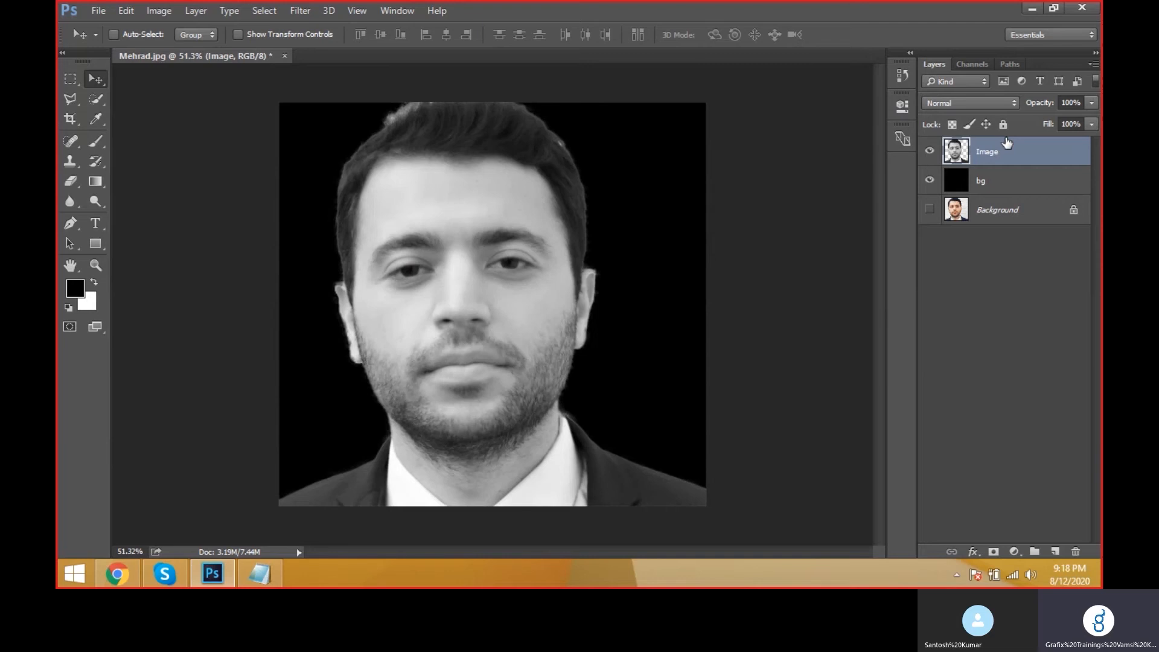
- Duplicate the Image layer into a new document named Displacement-Map
click(1094, 63)
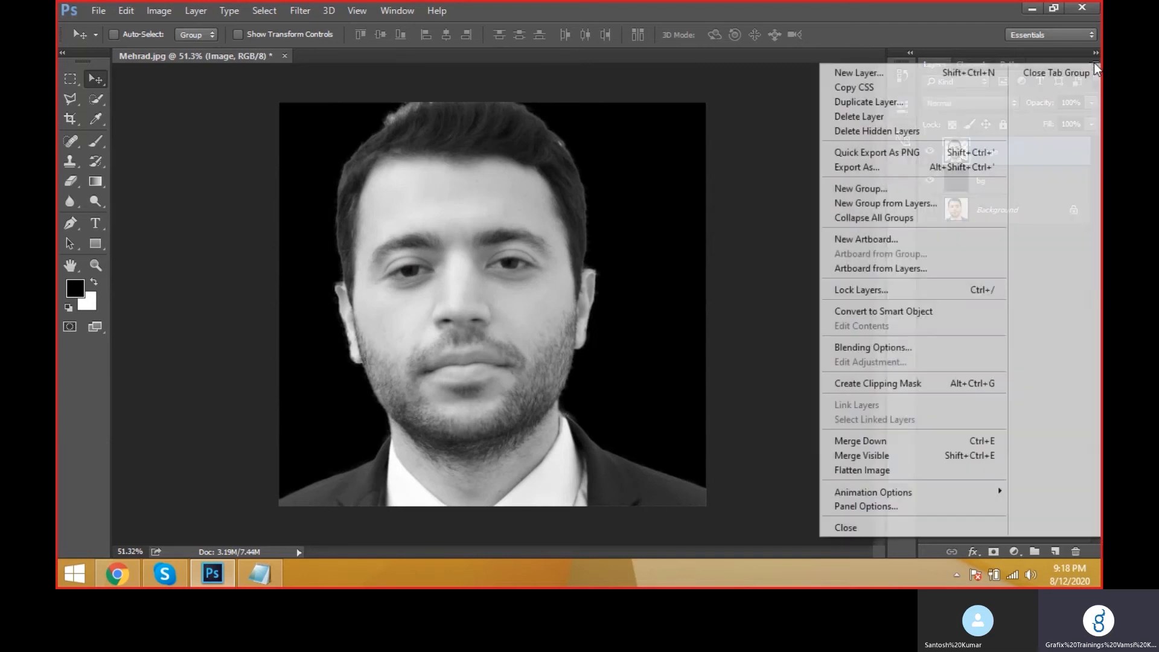
click(951, 103)
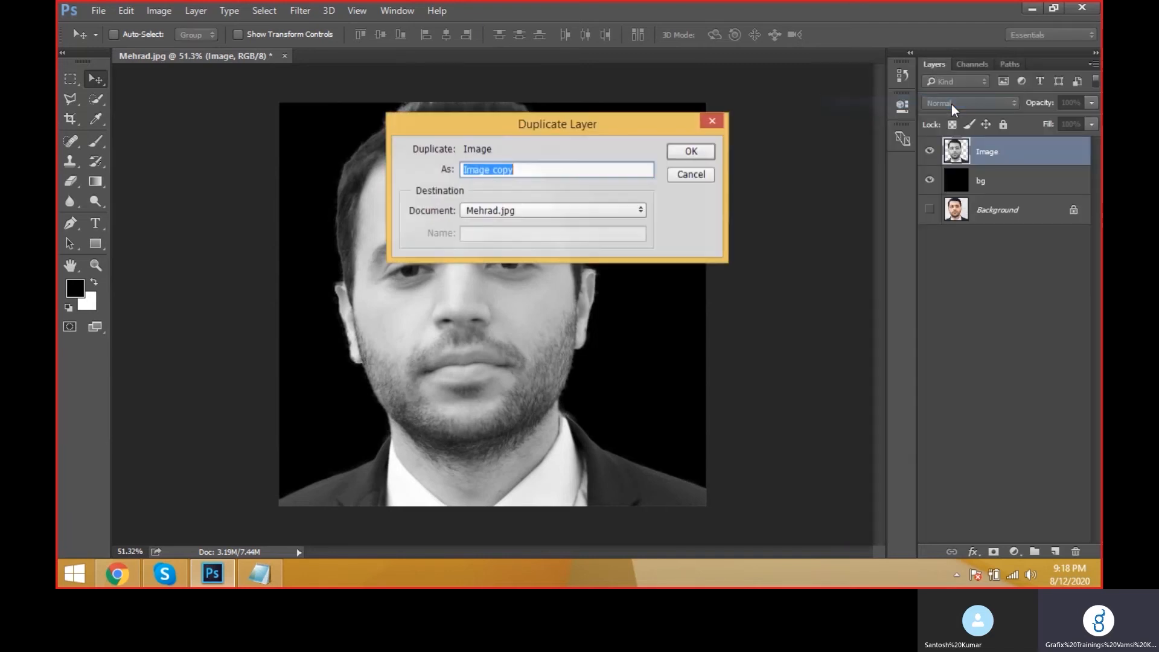
click(516, 211)
click(512, 236)
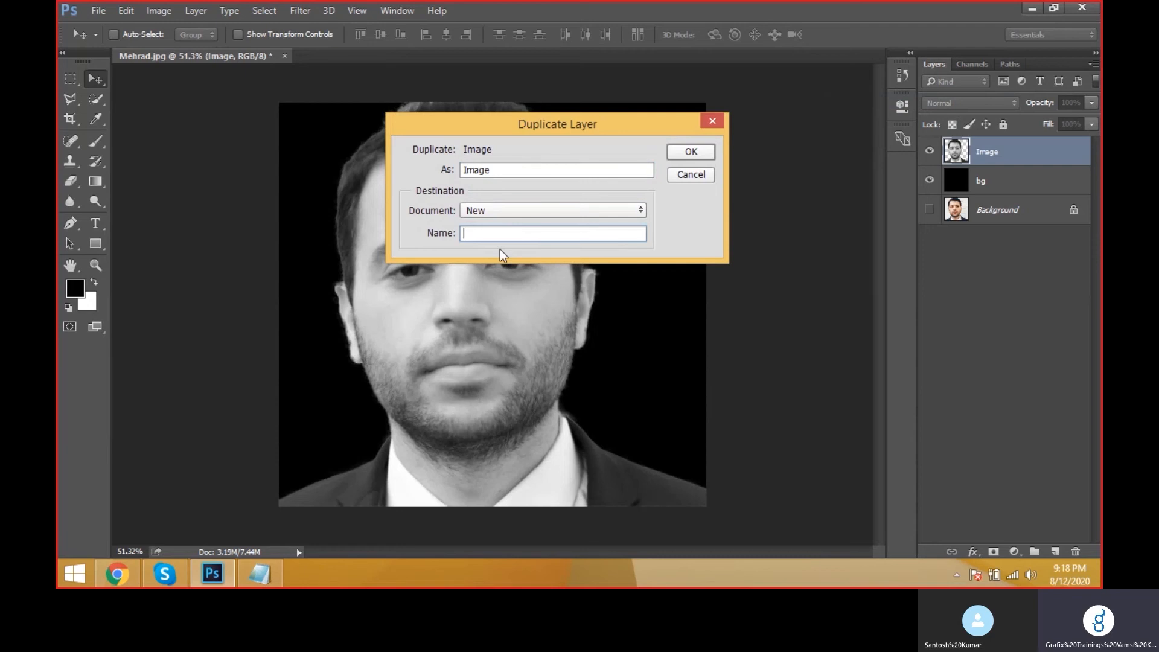
text(Displacement-Map)
click(696, 151)
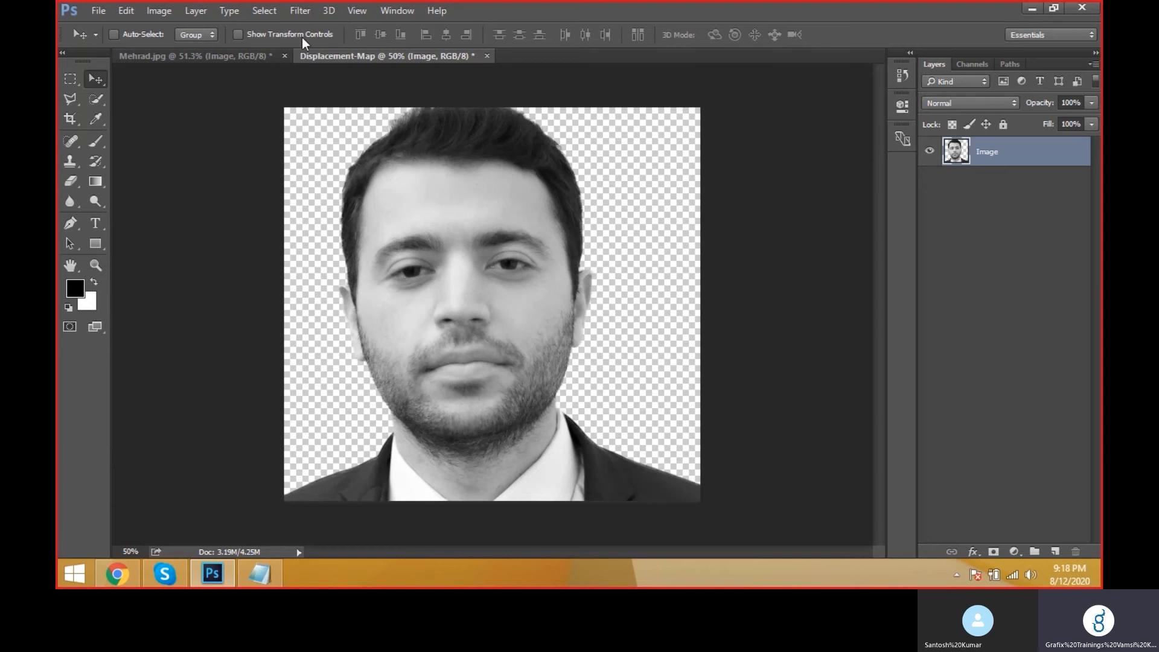
- Apply a Gaussian Blur with a 6-pixel radius to the Image layer of the Displacement-Map document
click(300, 10)
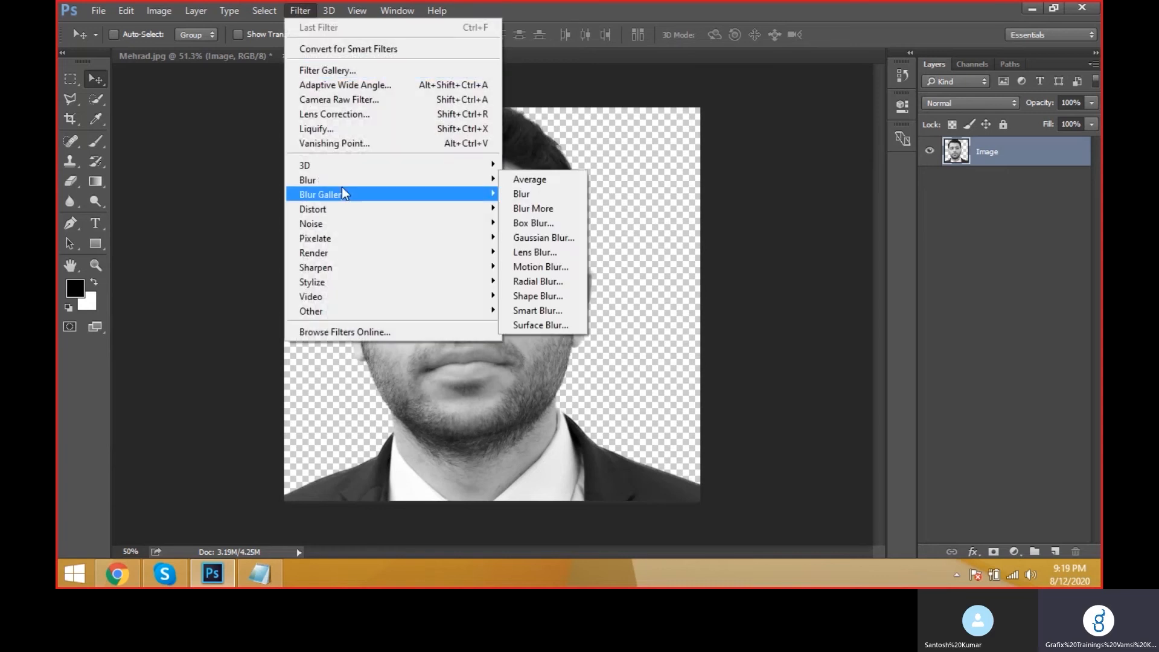
mouse_move(465, 181)
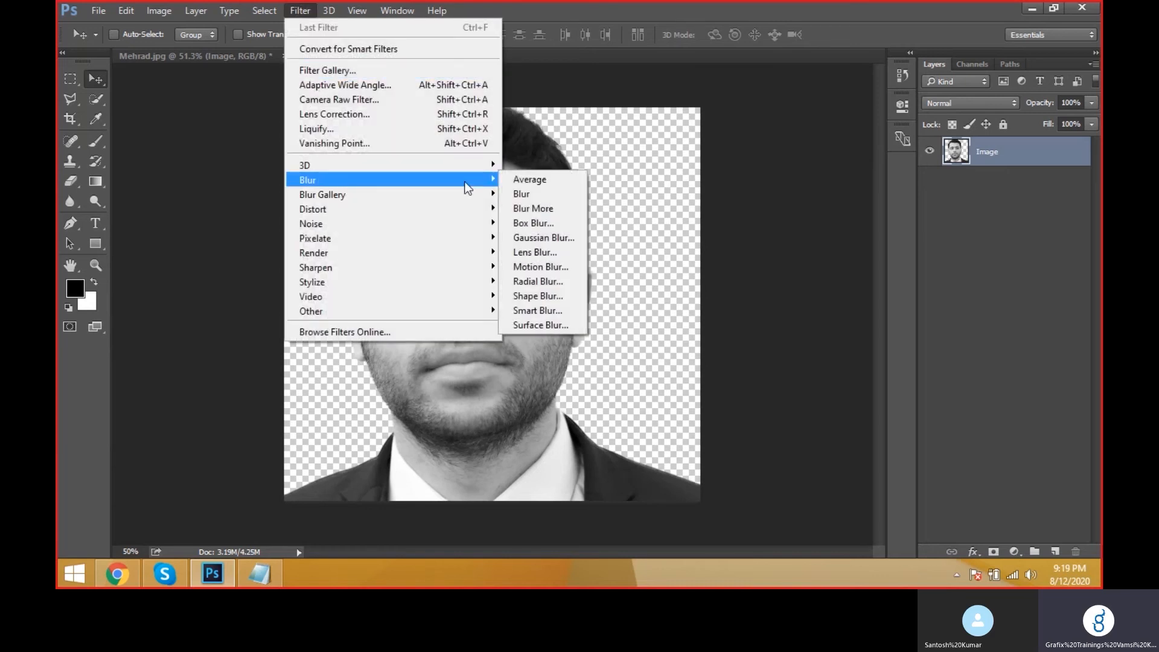
click(525, 239)
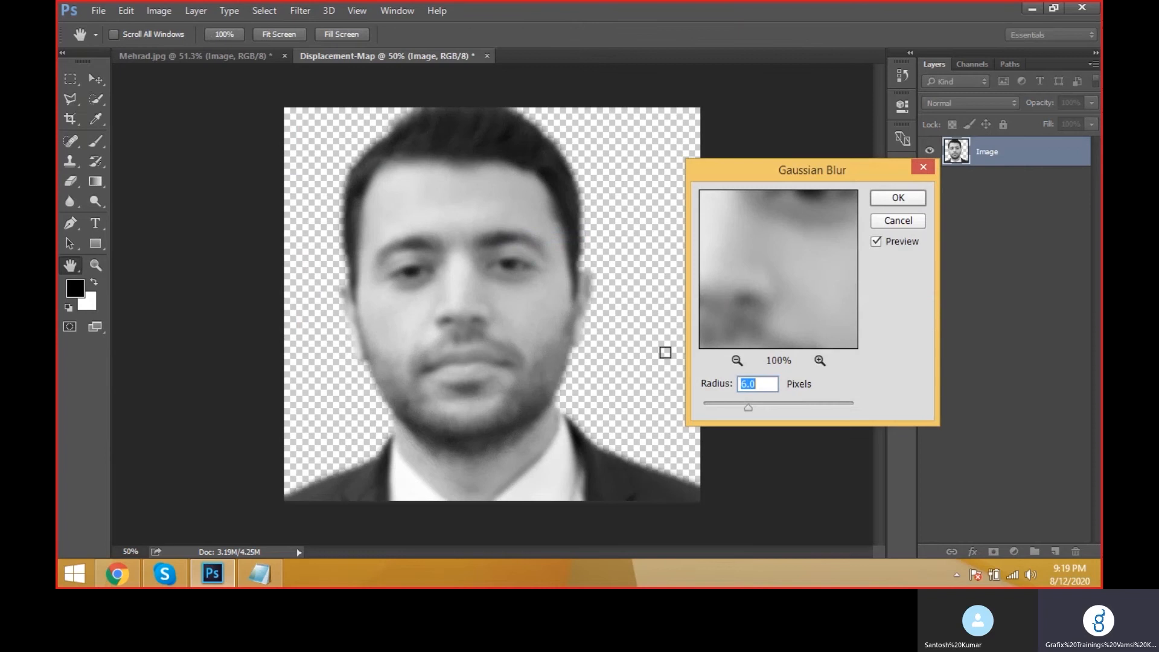
text(1)
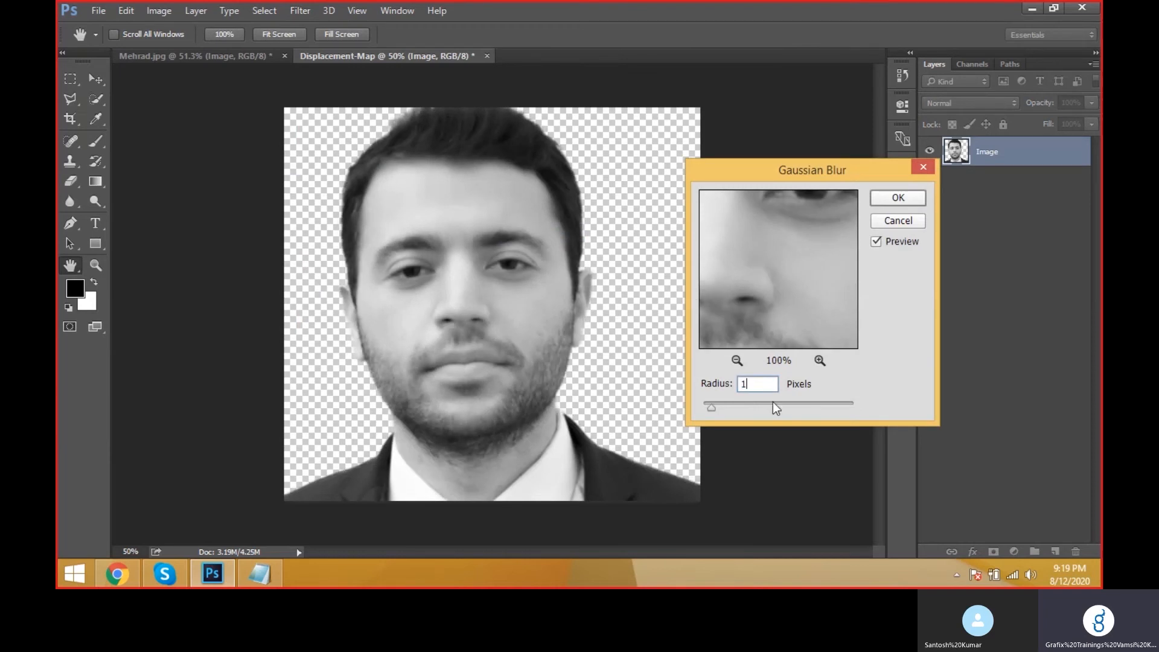
drag(754, 384, 715, 388)
text(3)
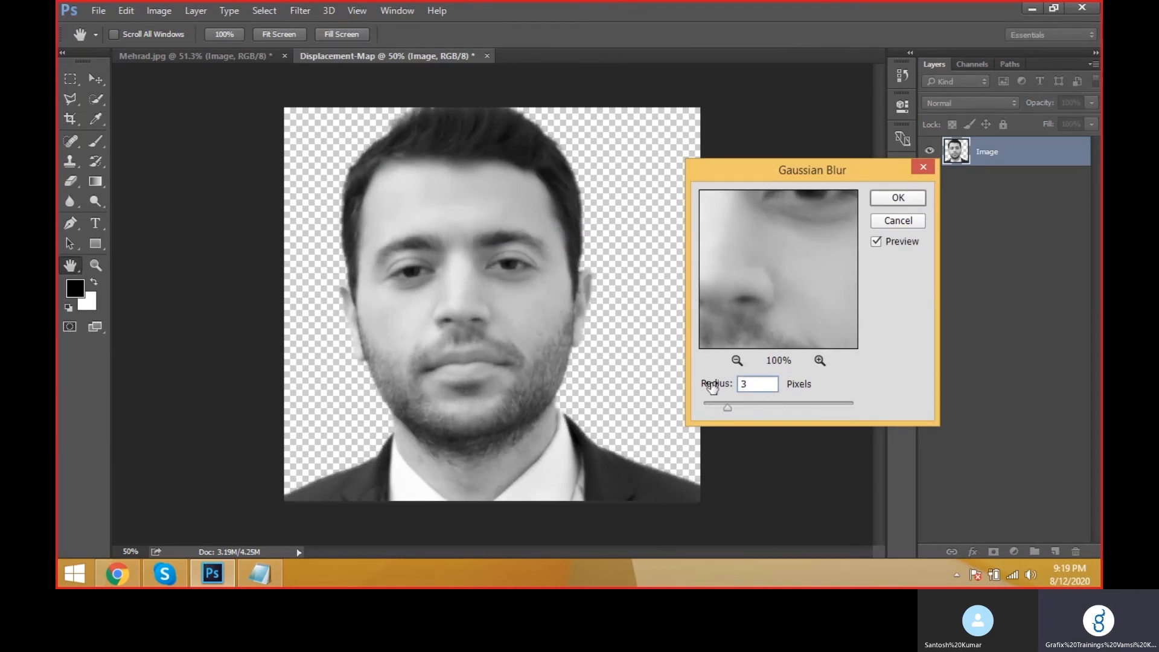
text(6)
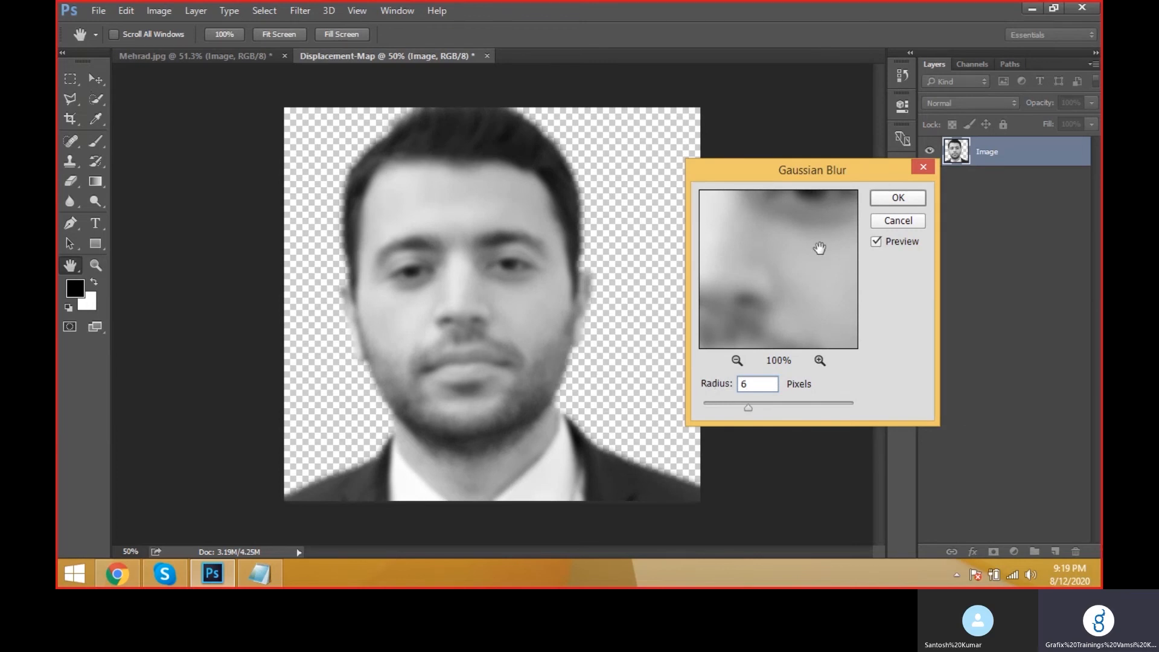
click(896, 198)
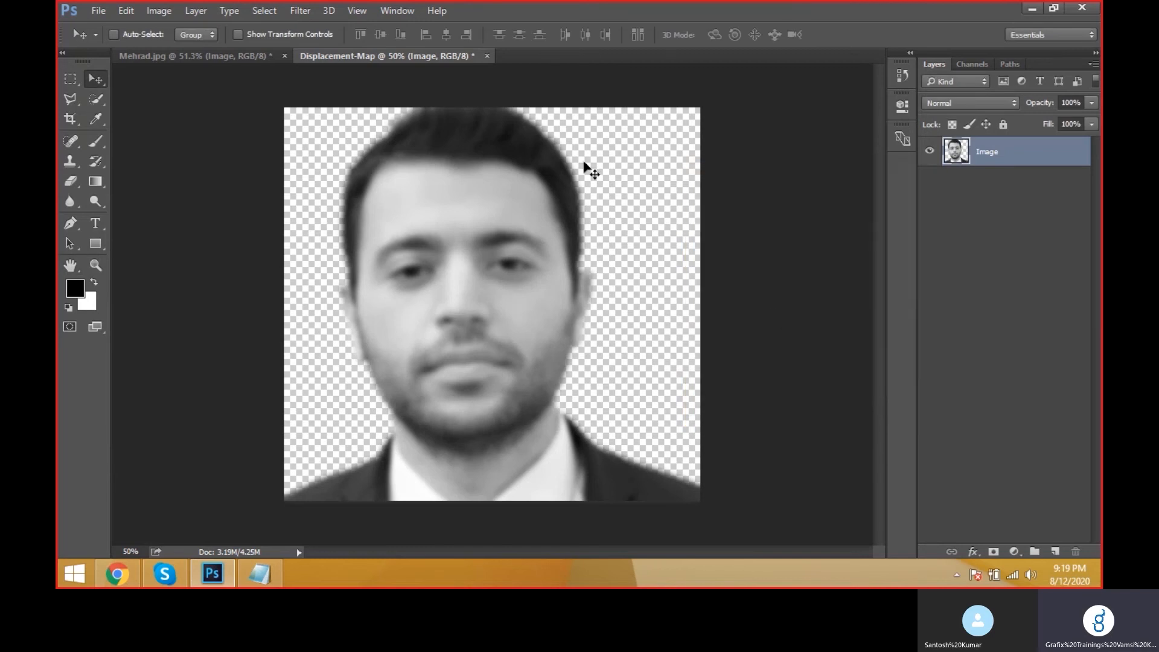
- Save the document to the Desktop as the Photoshop file Displacement-Map with Maximize Compatibility on, and close it
click(99, 12)
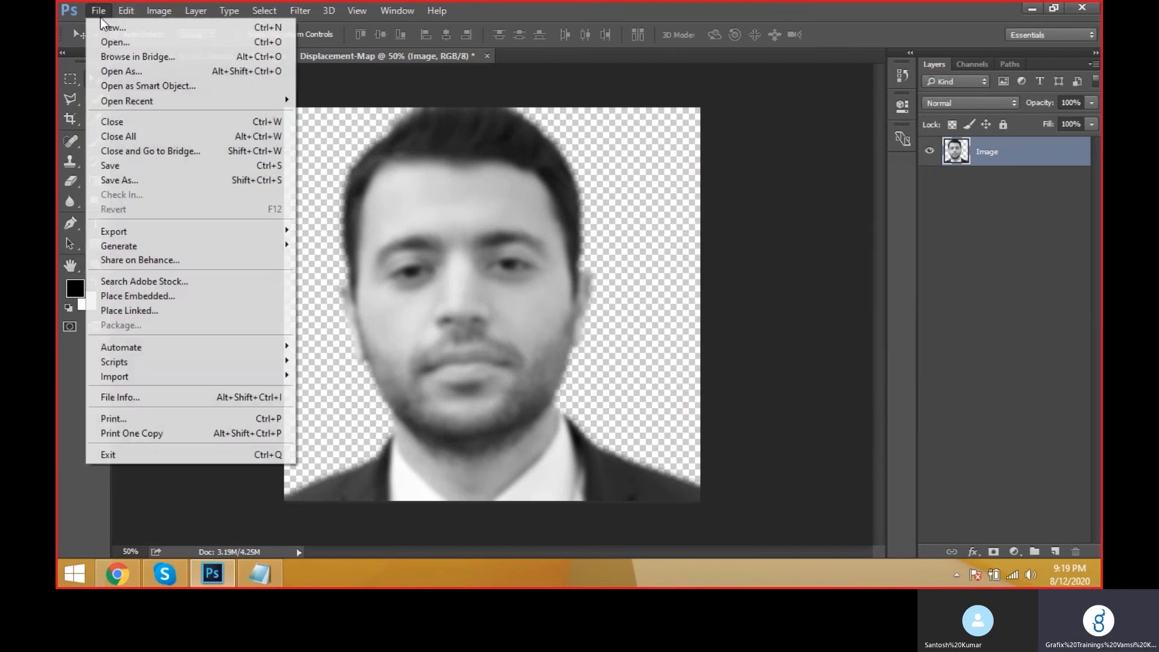
click(166, 170)
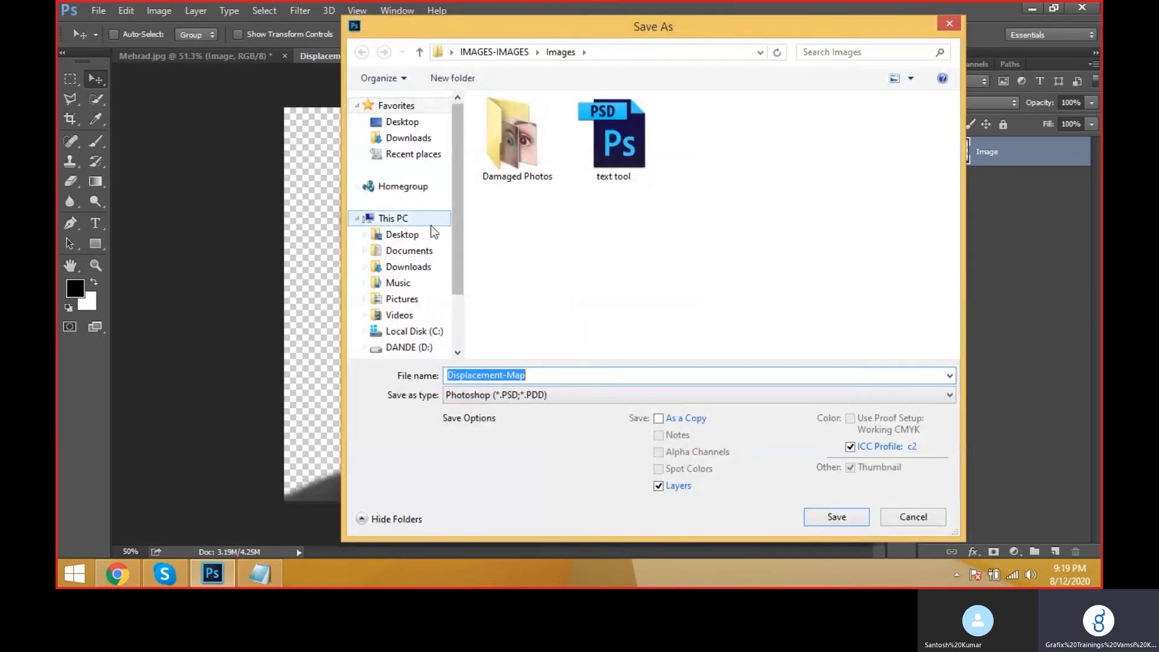
click(430, 234)
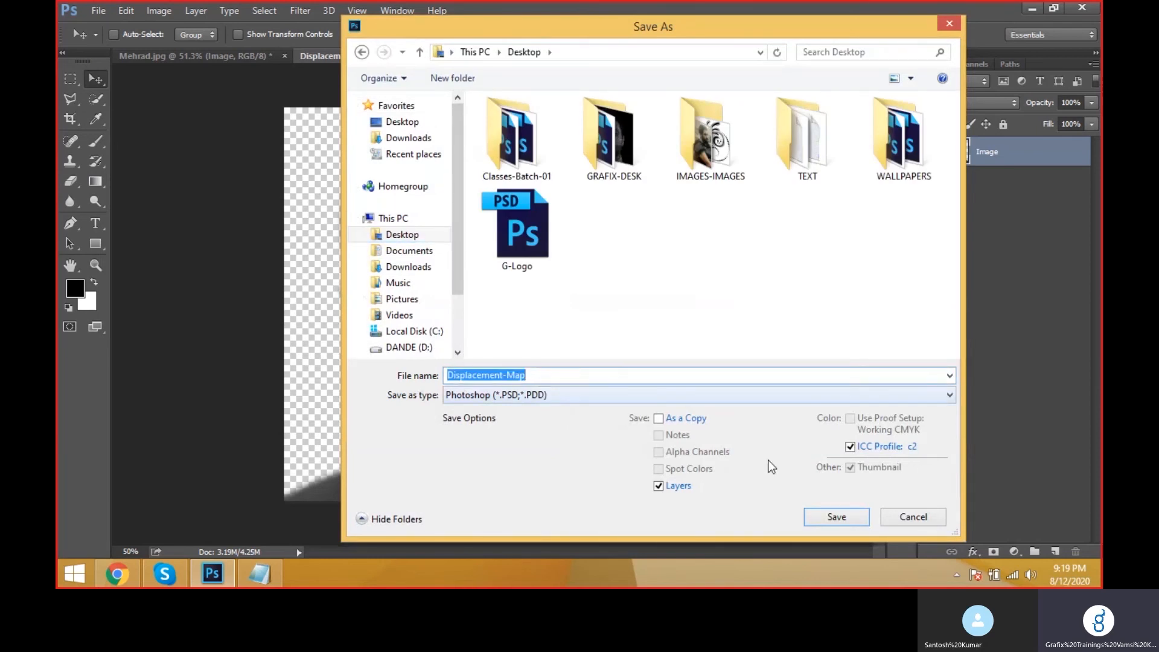
click(836, 519)
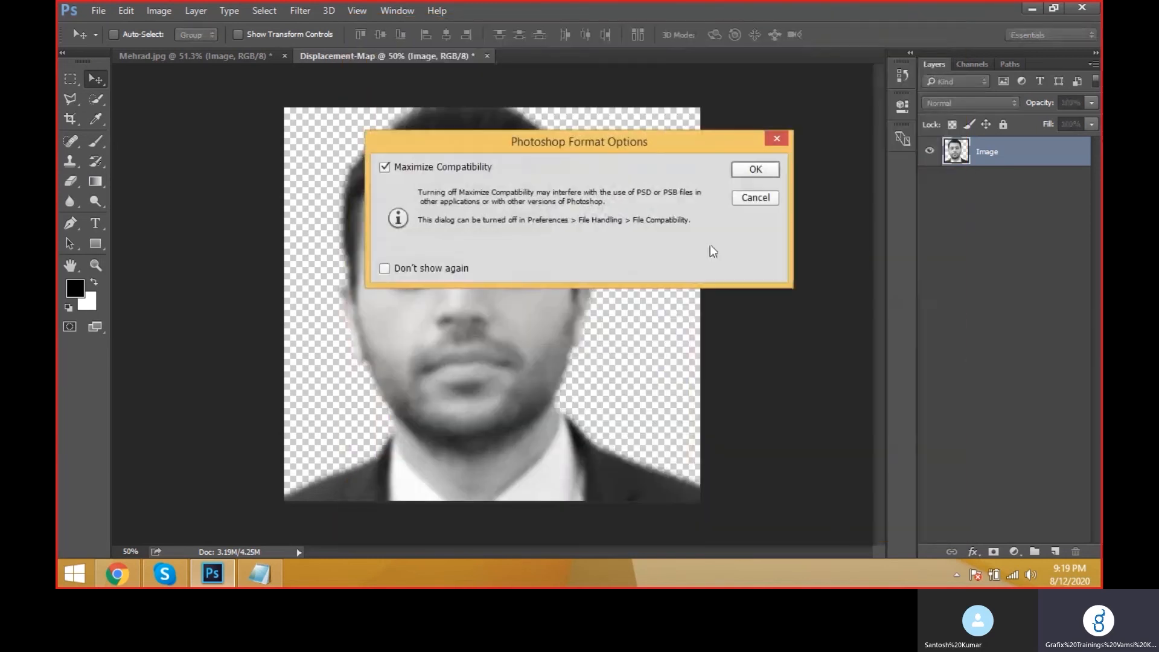
click(754, 171)
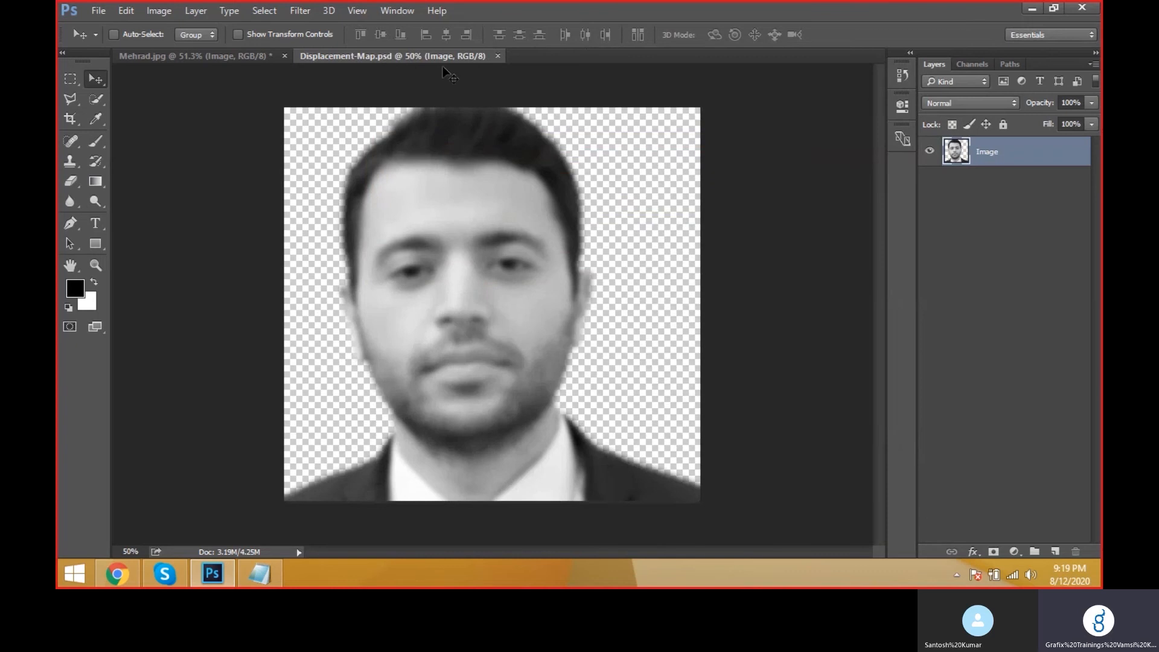
click(498, 56)
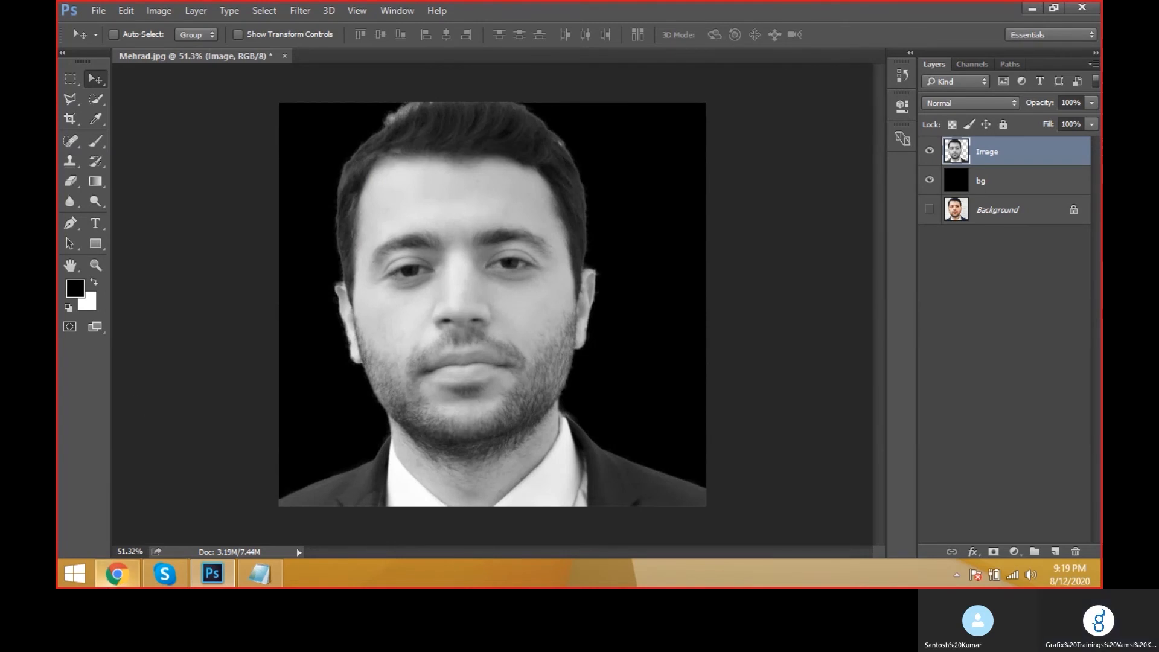
- Switch to Chrome and load google.com in a new tab beside the typography image results
mouse_move(121, 584)
mouse_move(290, 477)
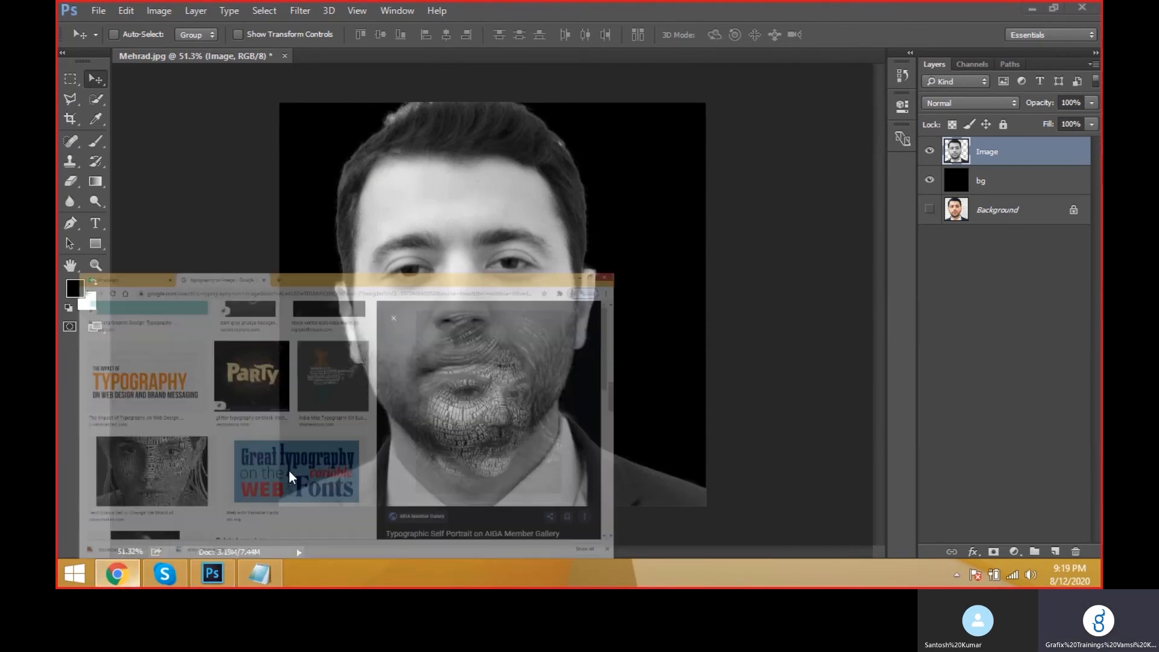
click(290, 476)
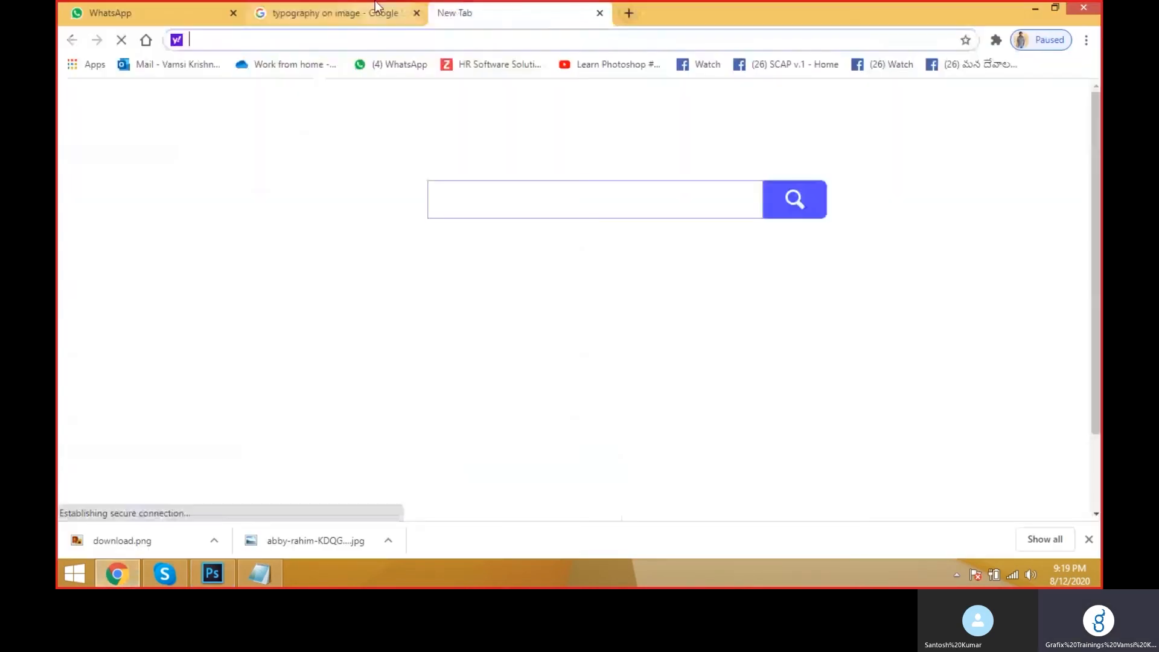
click(375, 10)
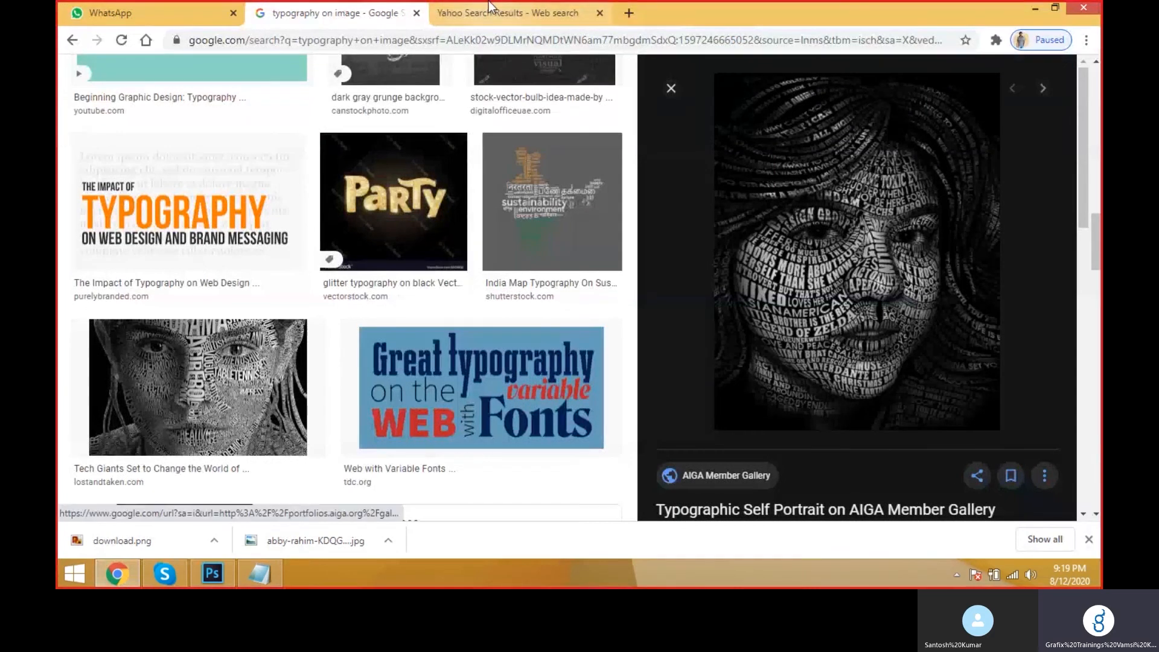
click(531, 13)
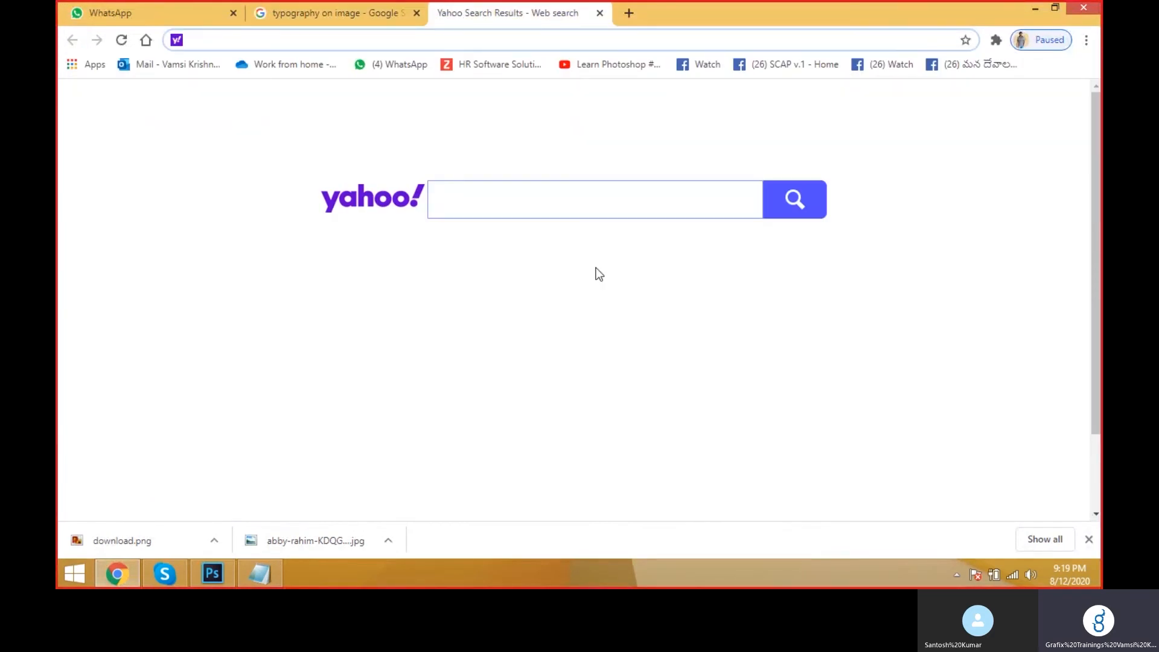
text(google.com)
key(Return)
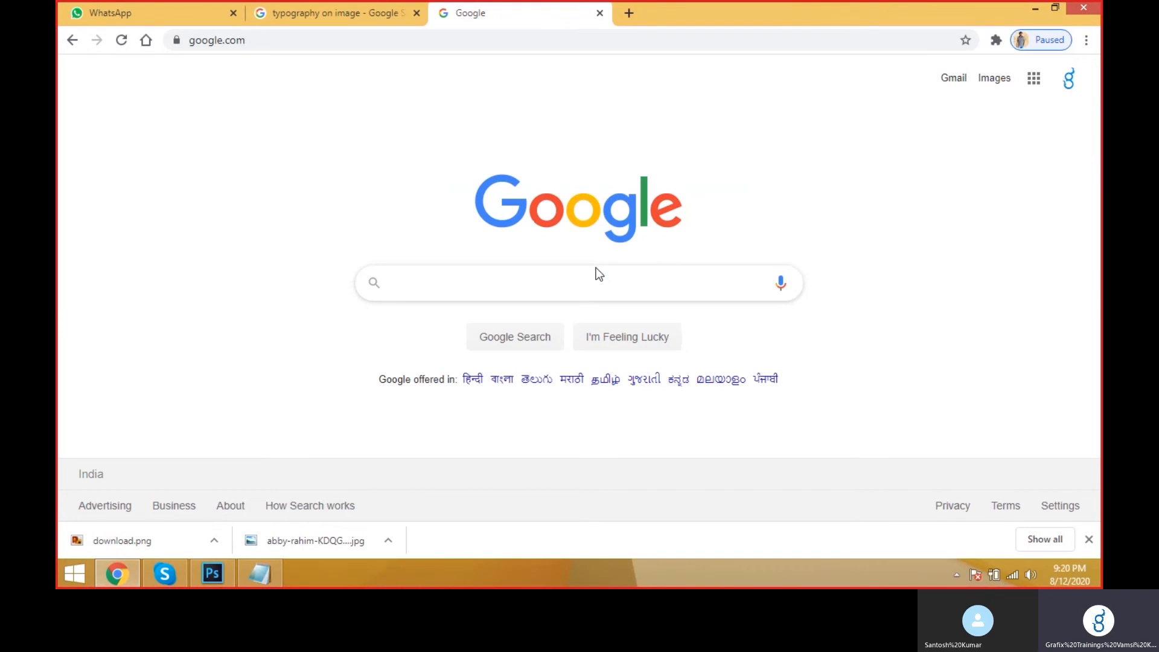
- Search Google for loremipsum and open the lipsum.com generator site
text(lorem)
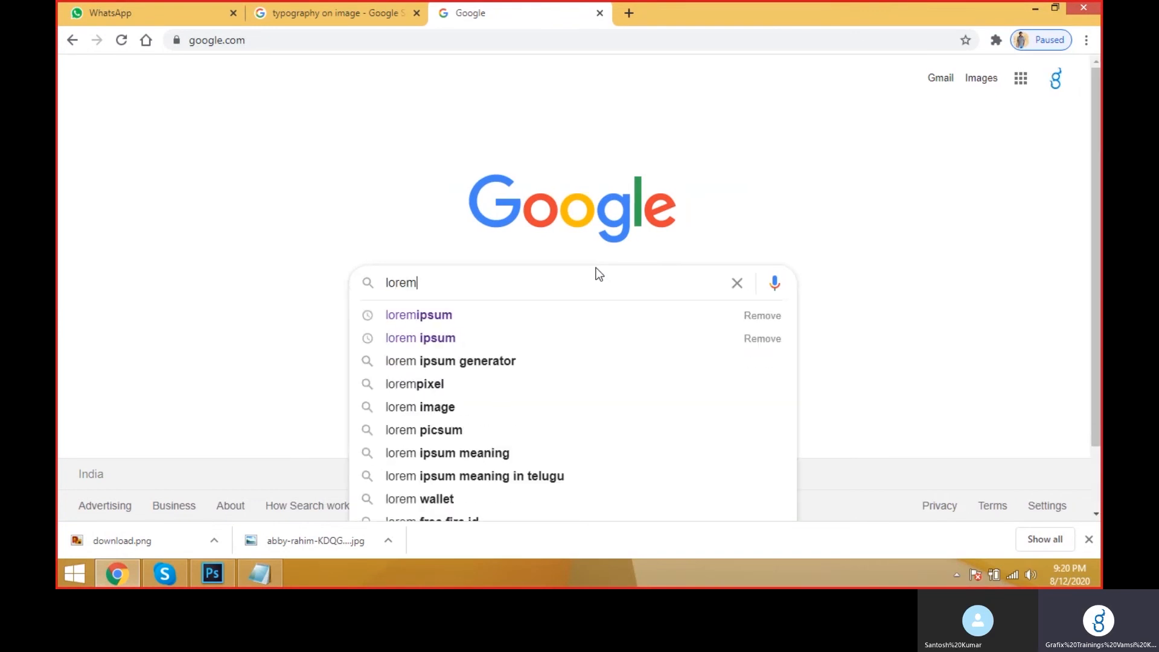
text(ipsum)
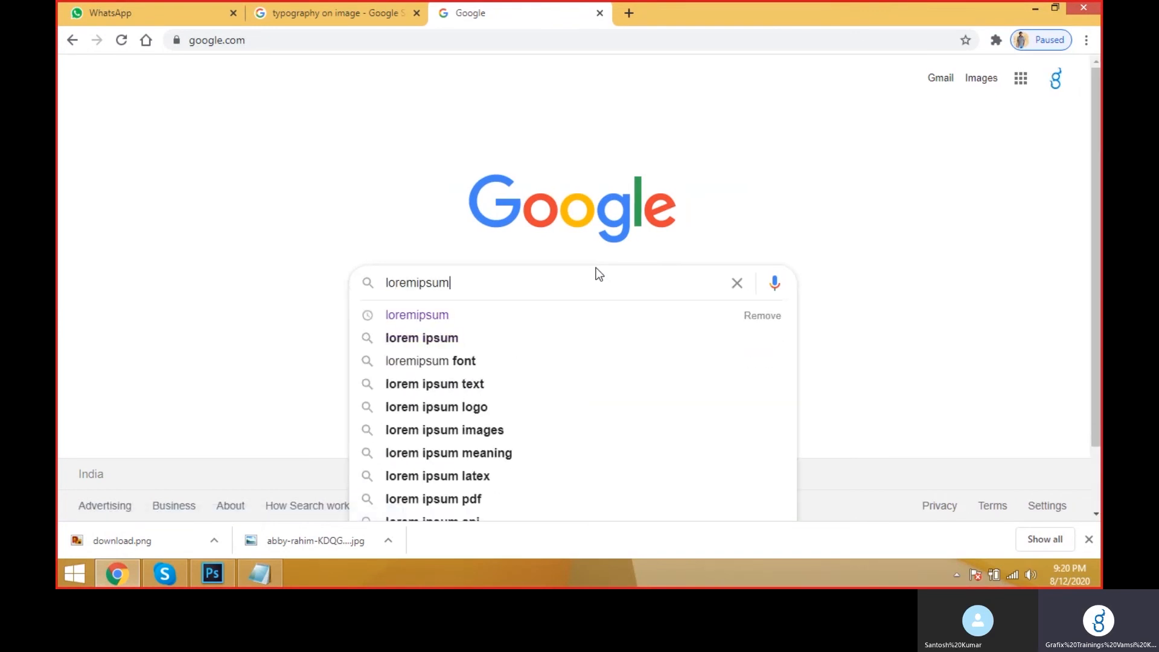
key(Escape)
key(Return)
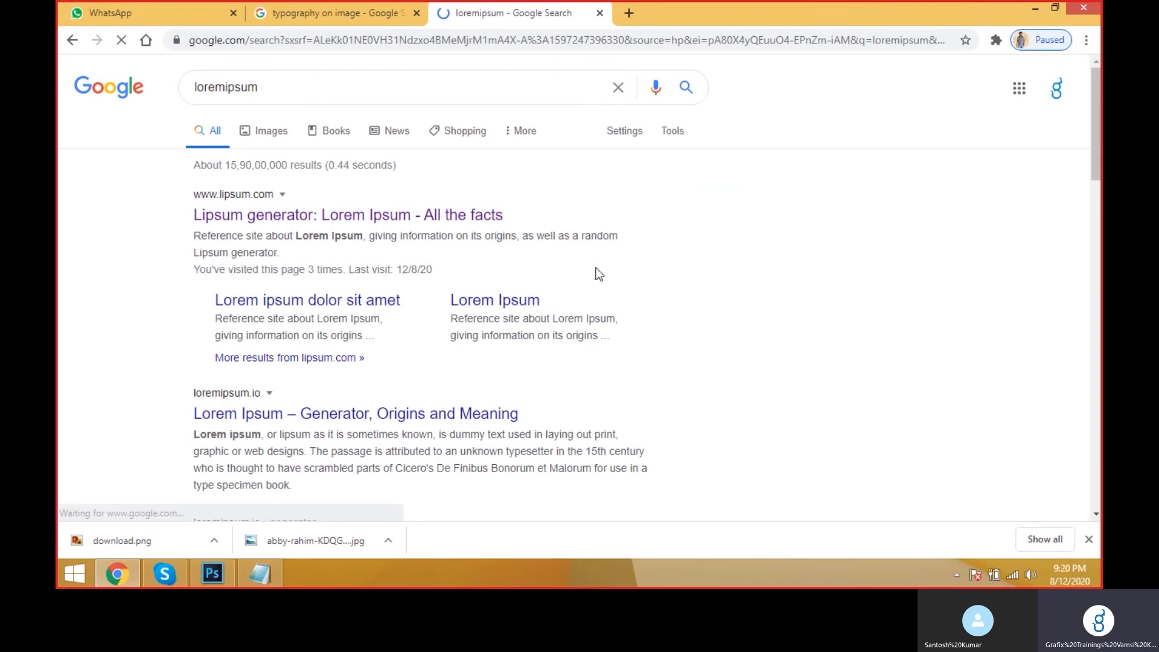
click(490, 225)
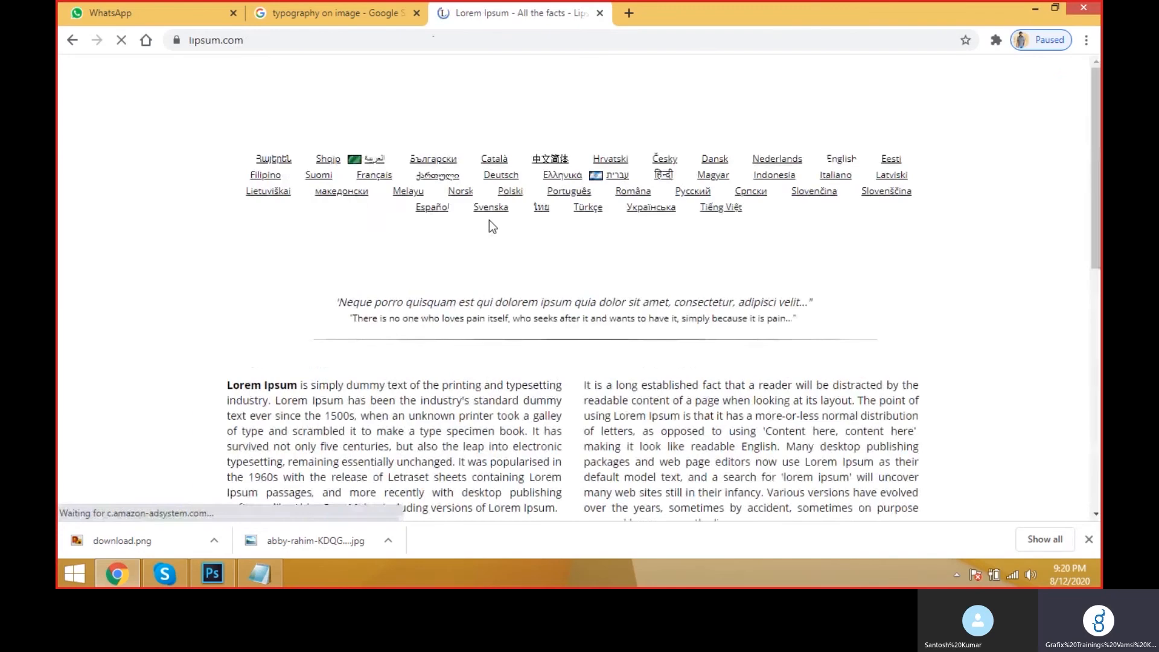
- Select the paragraph under "Where can I get some?" on the Lorem Ipsum page
scroll(534, 342, down, 2)
scroll(533, 342, down, 4)
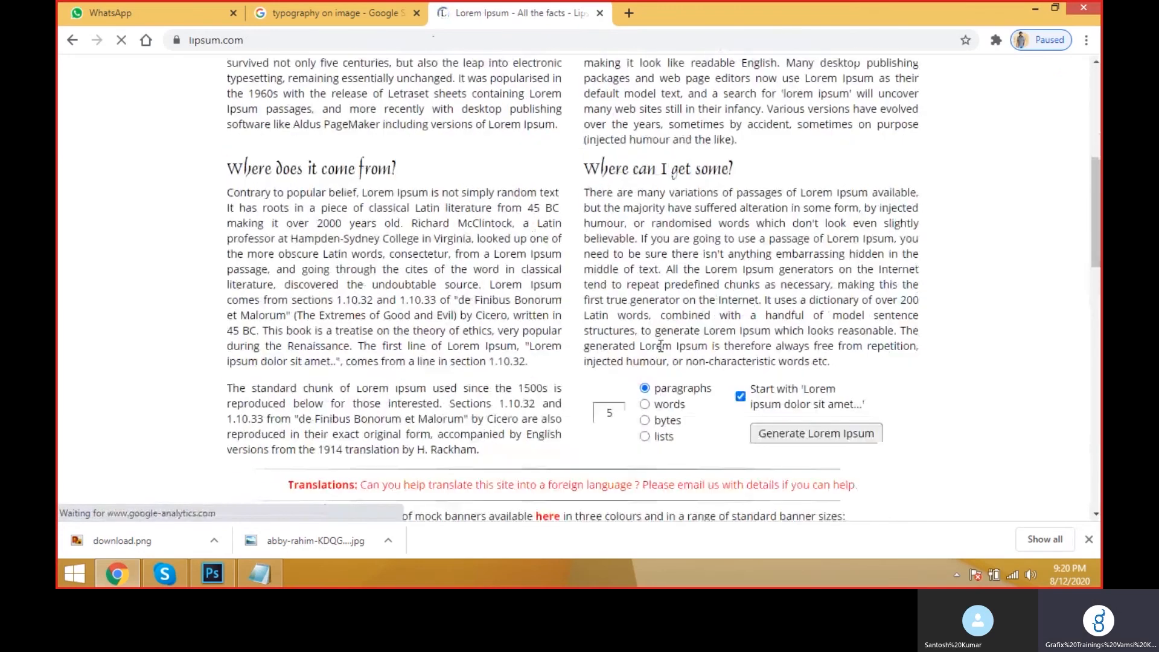
drag(831, 361, 600, 205)
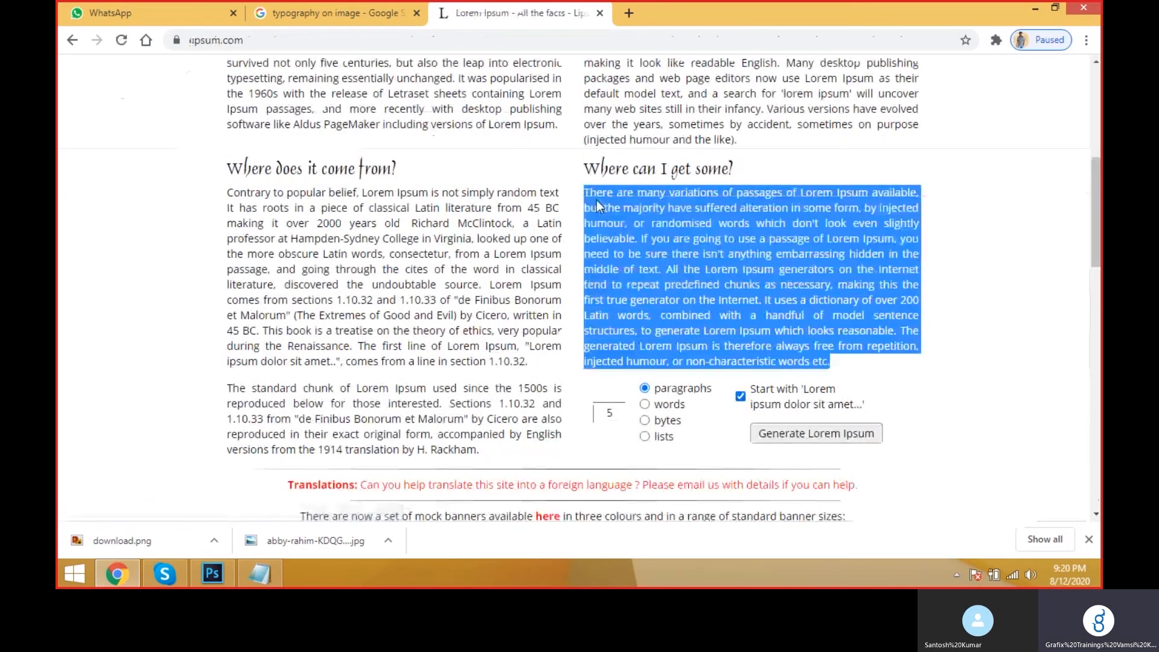
key(alt+Tab)
scroll(592, 277, up, 3)
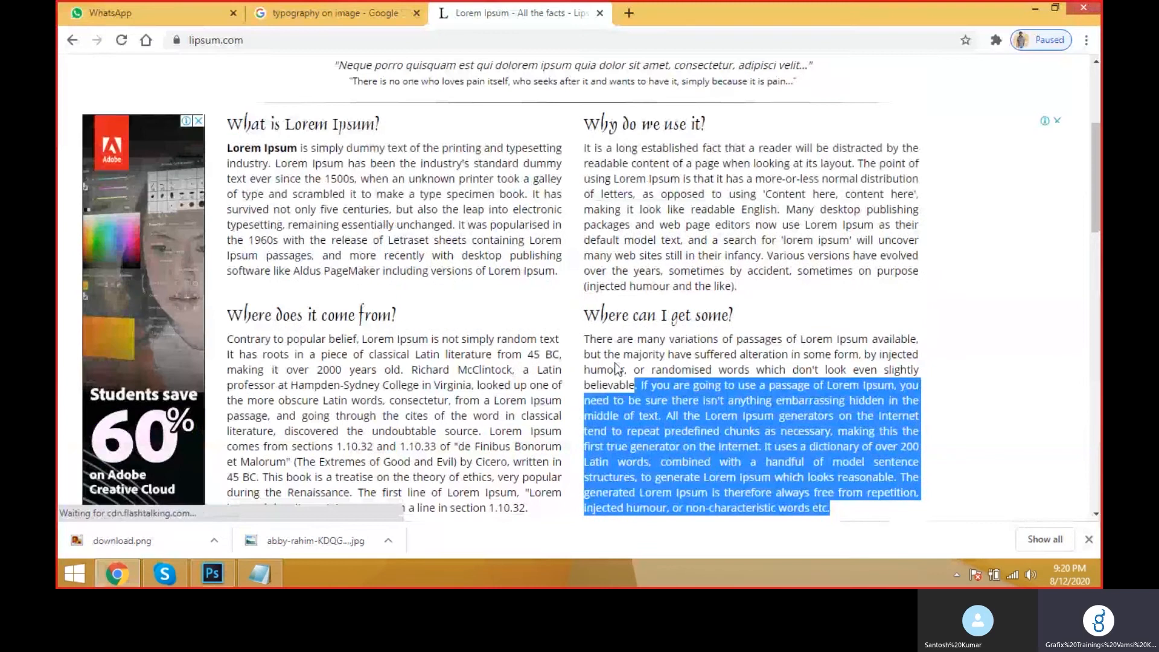
click(589, 345)
drag(588, 345, 831, 509)
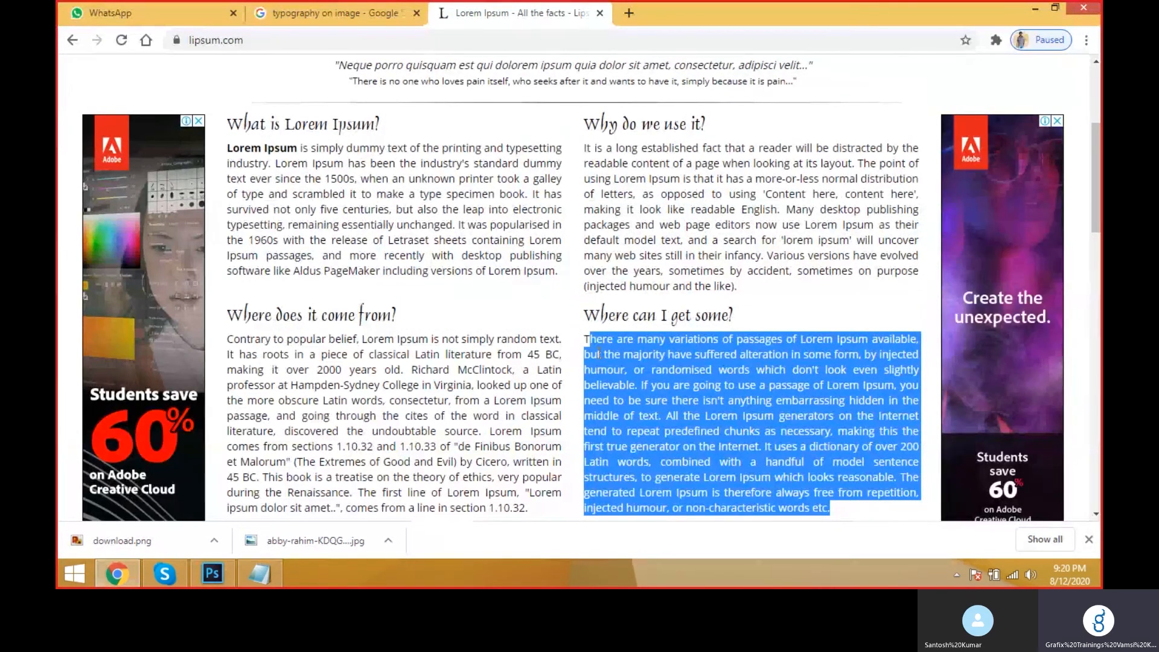
- Search Google for word cloud in a new tab, open WordClouds.com, and highlight its web address
key(ctrl+t)
text(google.com)
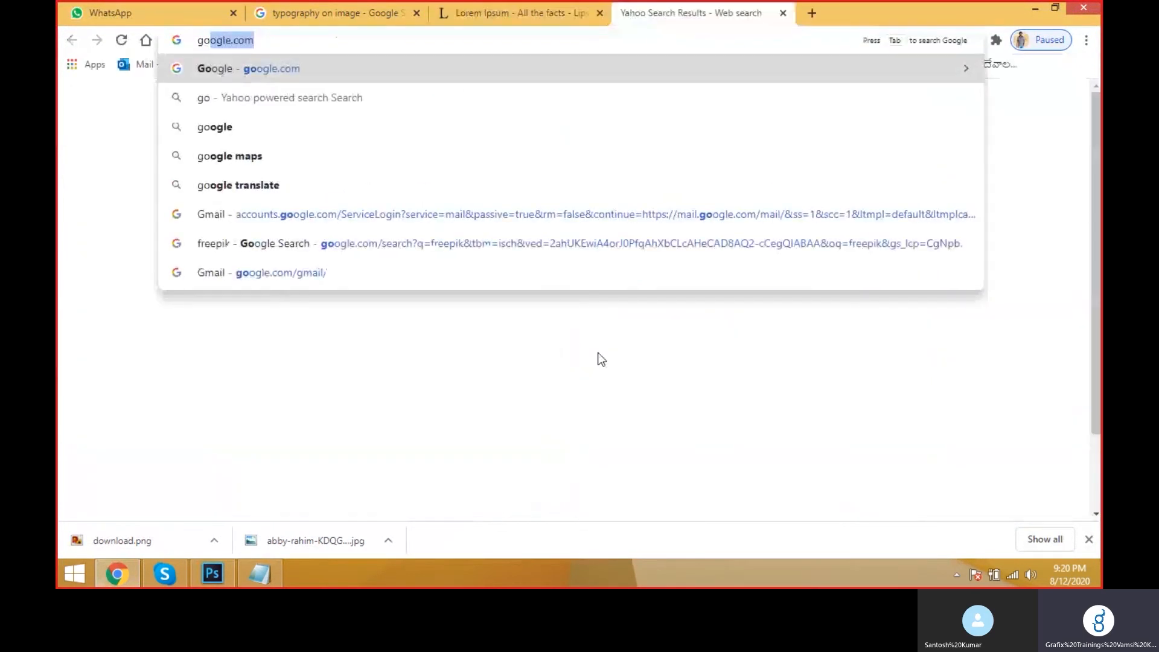
key(Return)
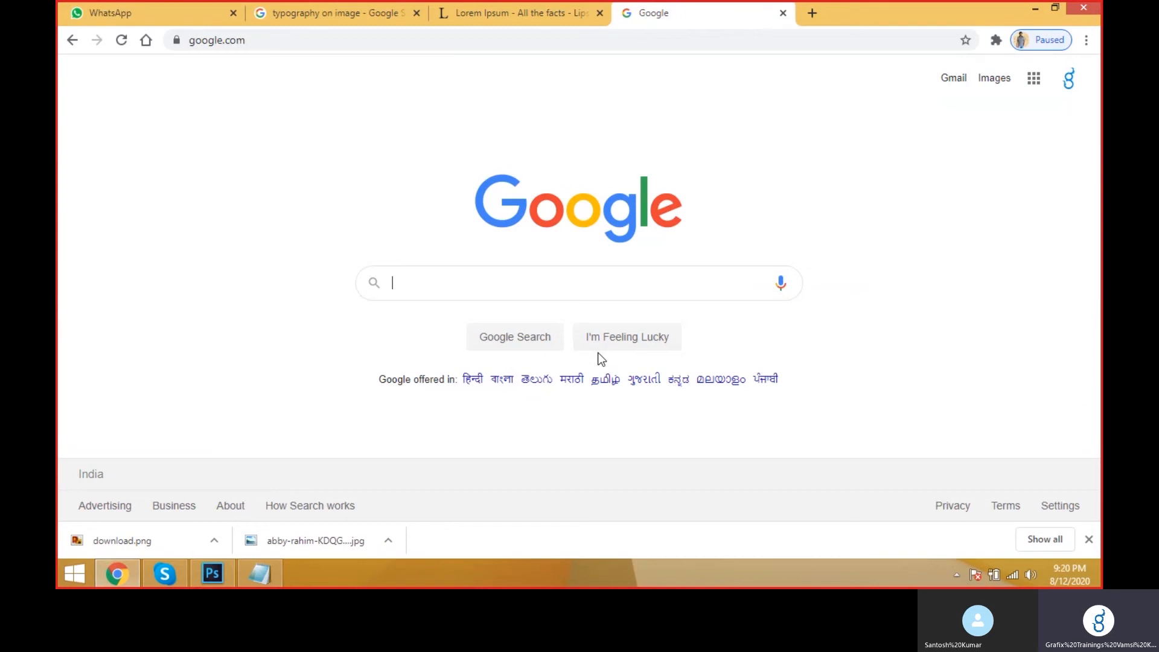
text(or)
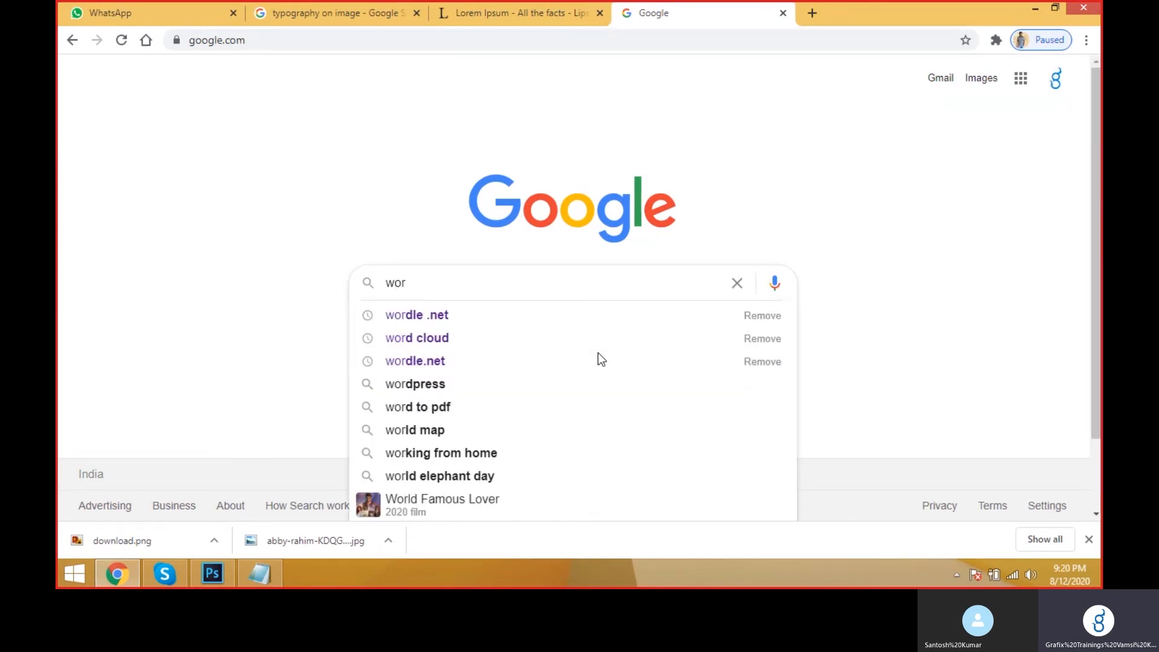
key(Down)
key(Down)
key(Return)
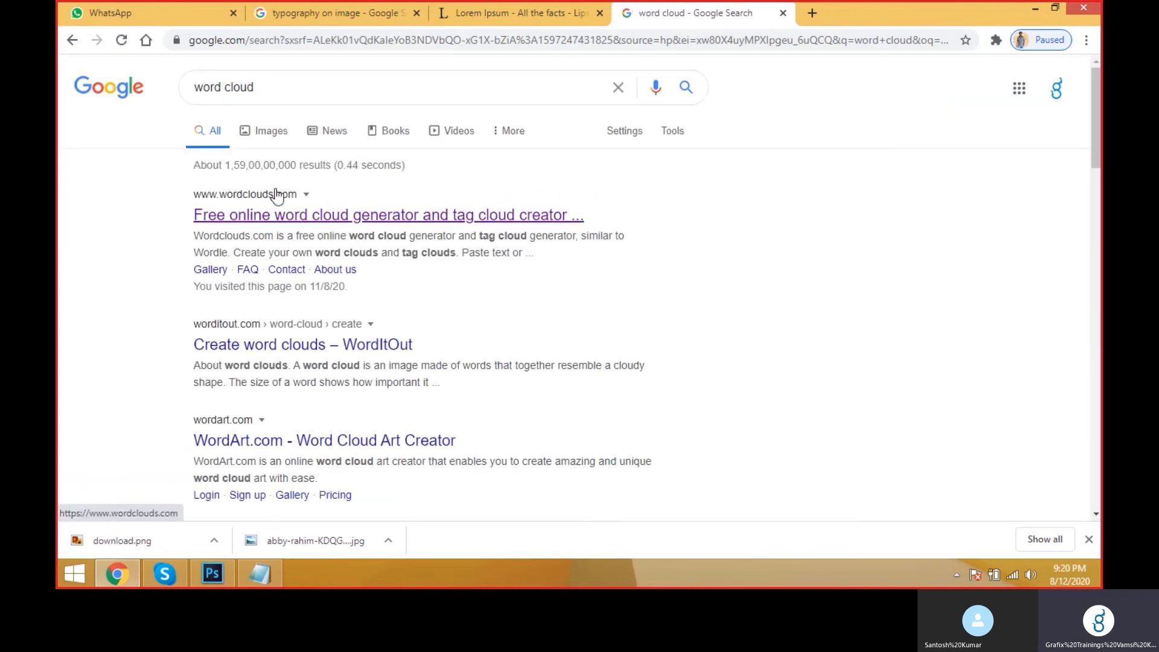
click(298, 215)
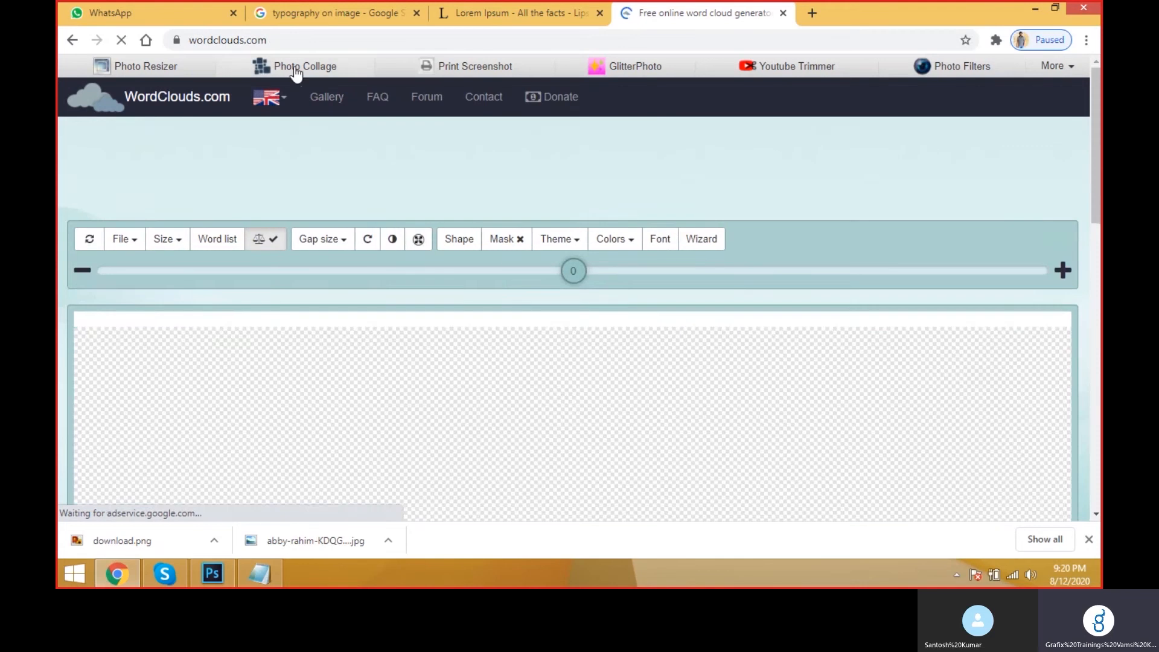
click(185, 41)
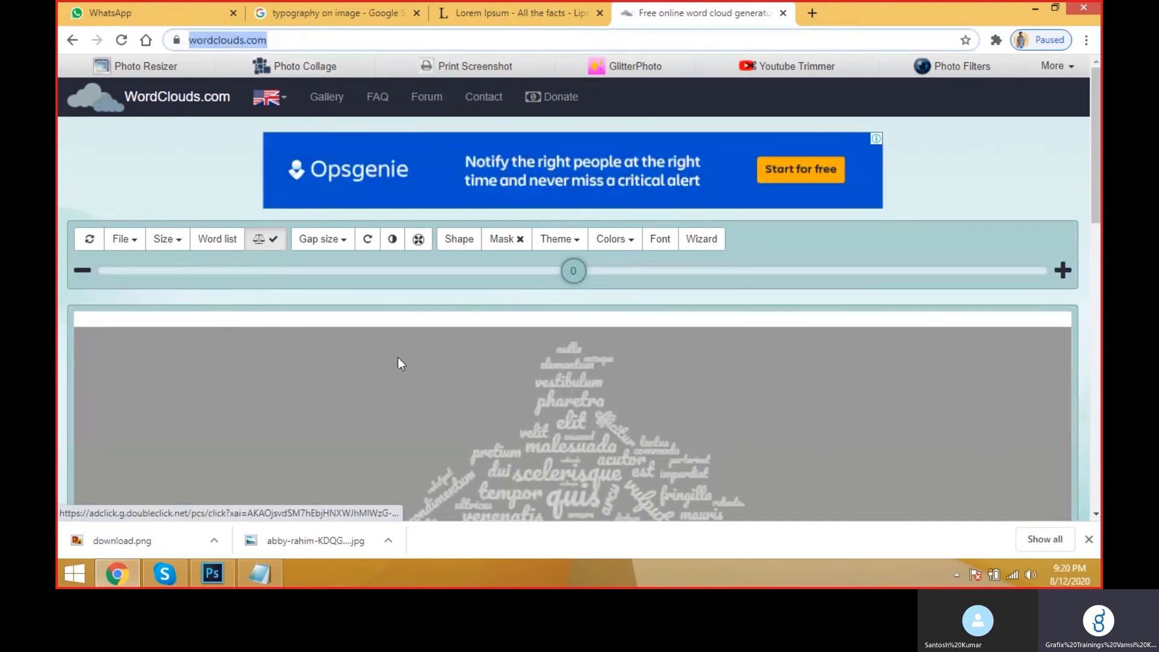
scroll(344, 354, down, 1)
scroll(132, 200, up, 1)
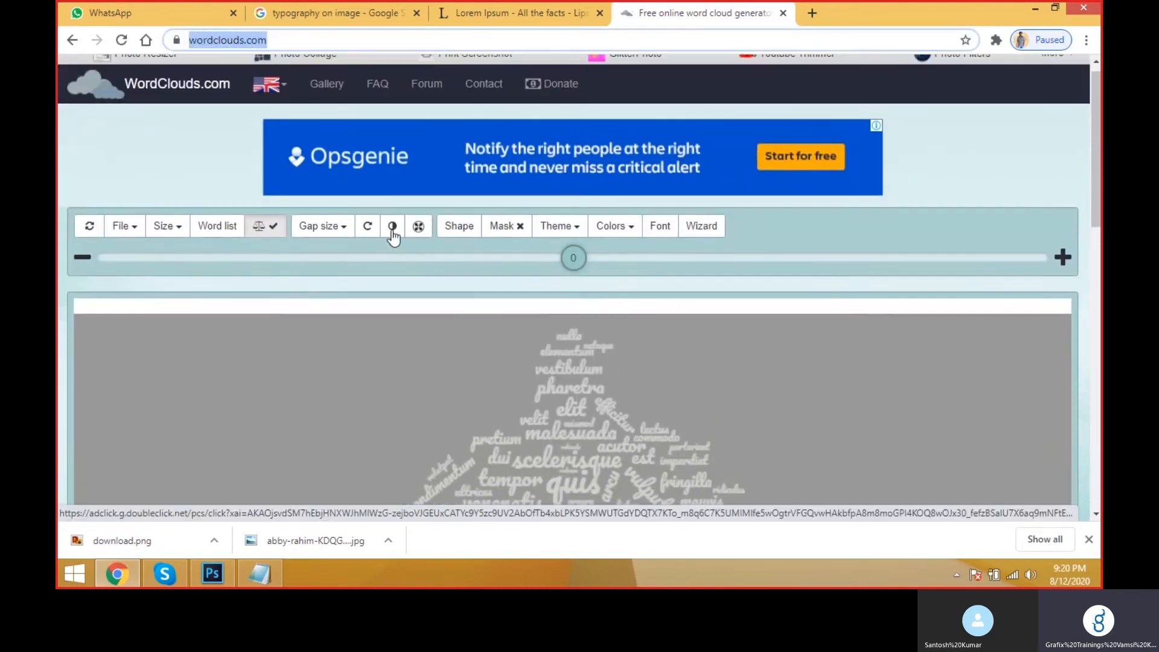
- Copy the full "Where can I get some?" paragraph from the Lorem Ipsum page and return to WordClouds.com
click(476, 7)
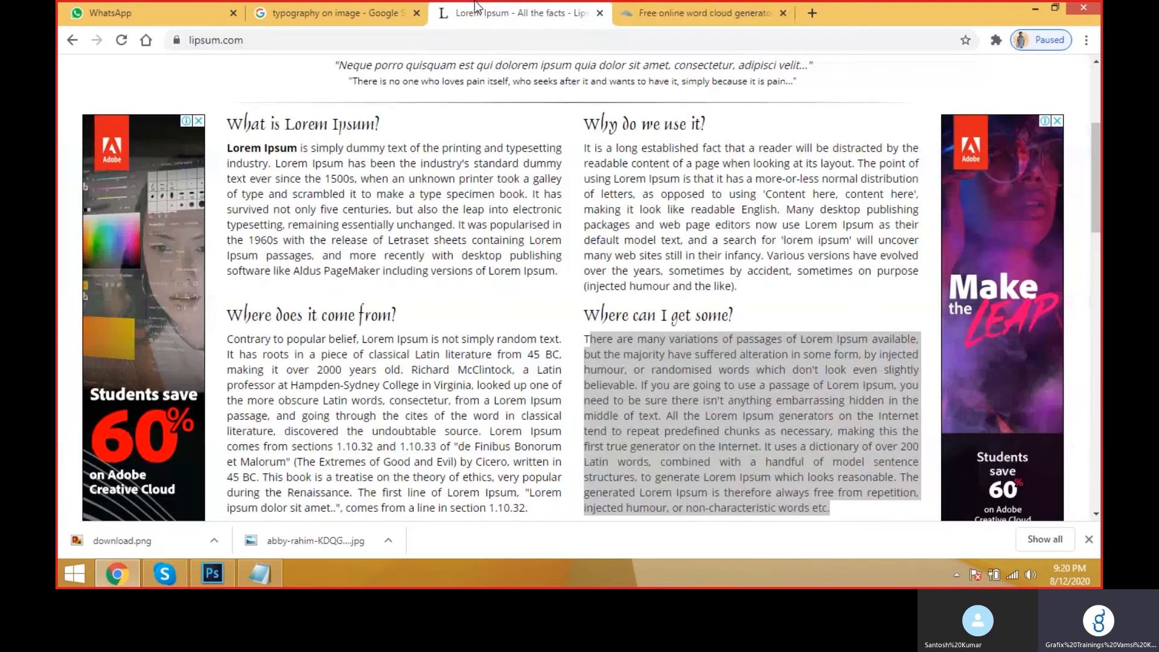
drag(584, 339, 832, 509)
key(ctrl+c)
click(700, 13)
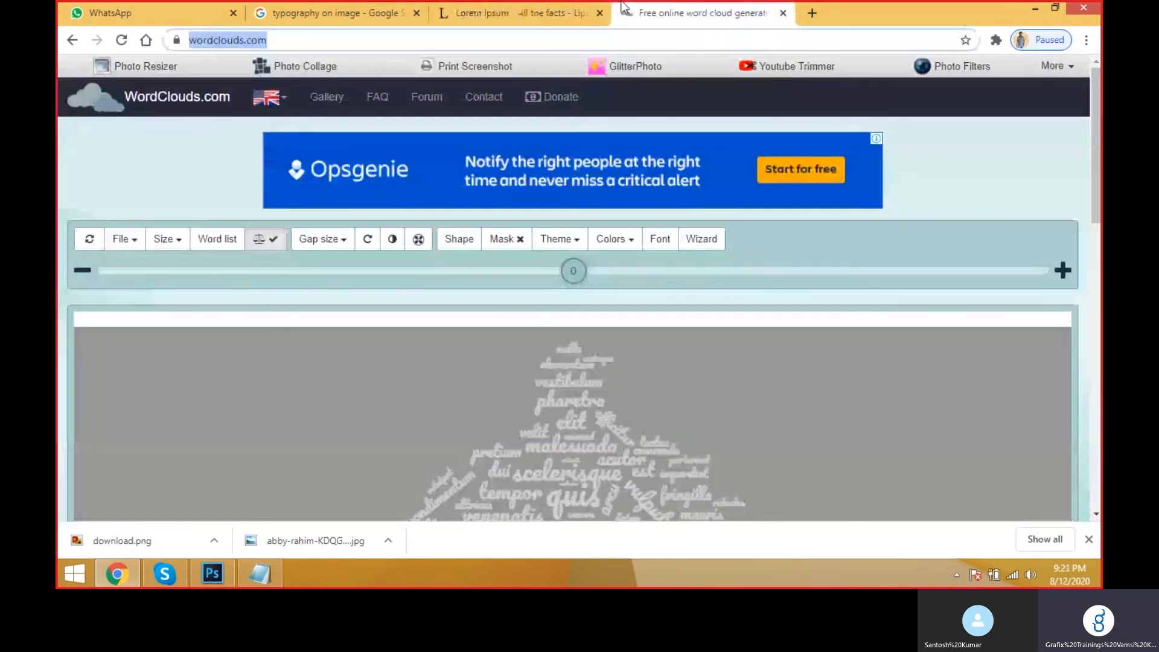
- Paste the copied Lorem Ipsum paragraph as the text source and generate a word cloud from it
scroll(135, 246, down, 1)
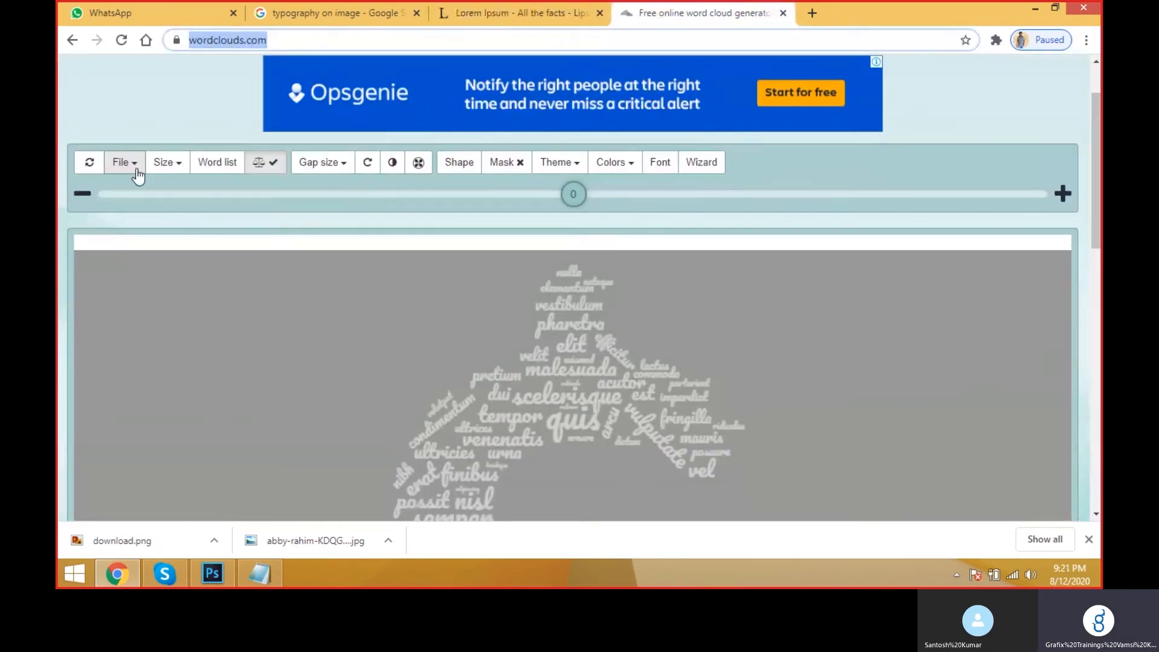
click(137, 175)
scroll(312, 272, down, 3)
scroll(194, 202, up, 2)
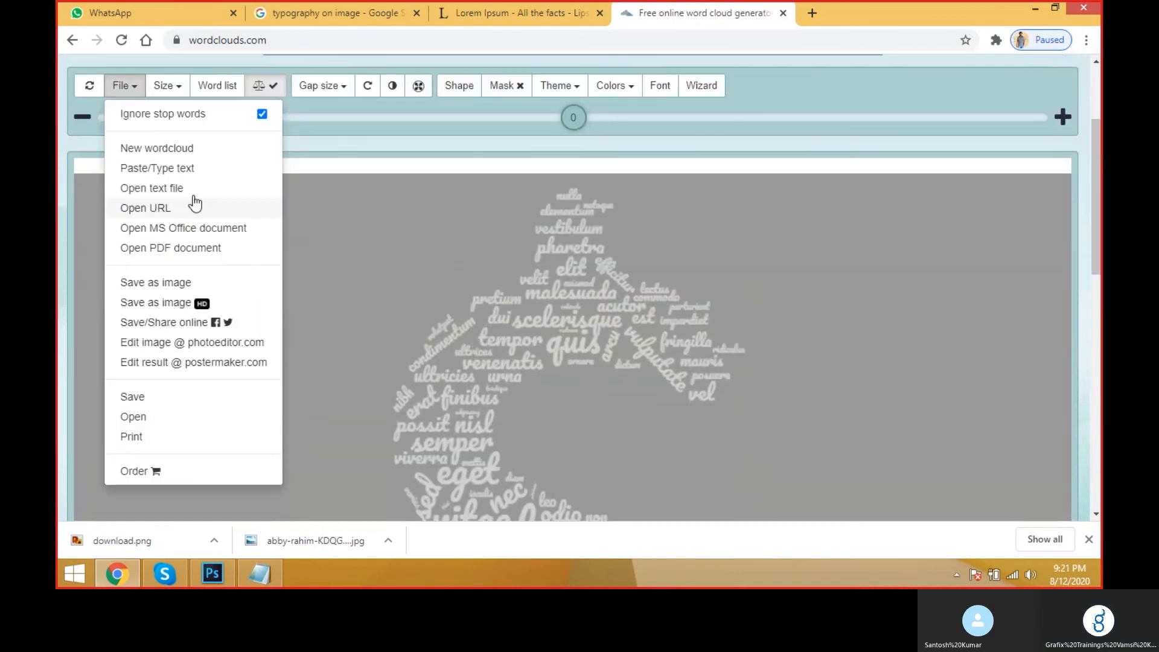
click(195, 172)
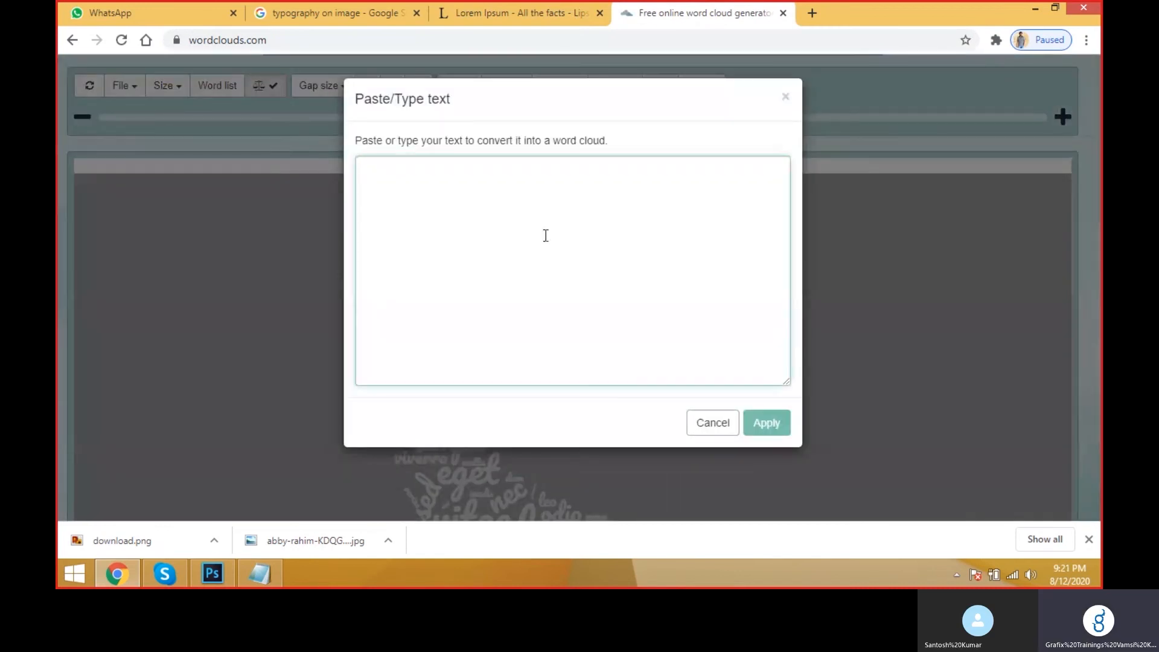
click(546, 242)
key(ctrl+v)
click(762, 429)
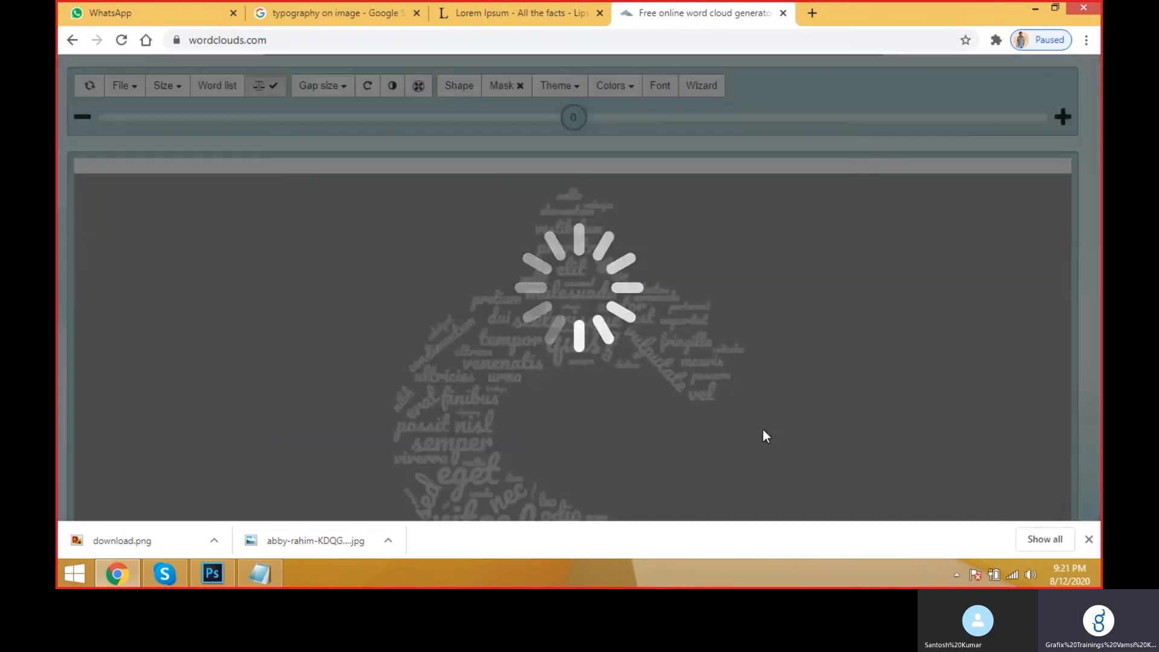
scroll(750, 432, down, 6)
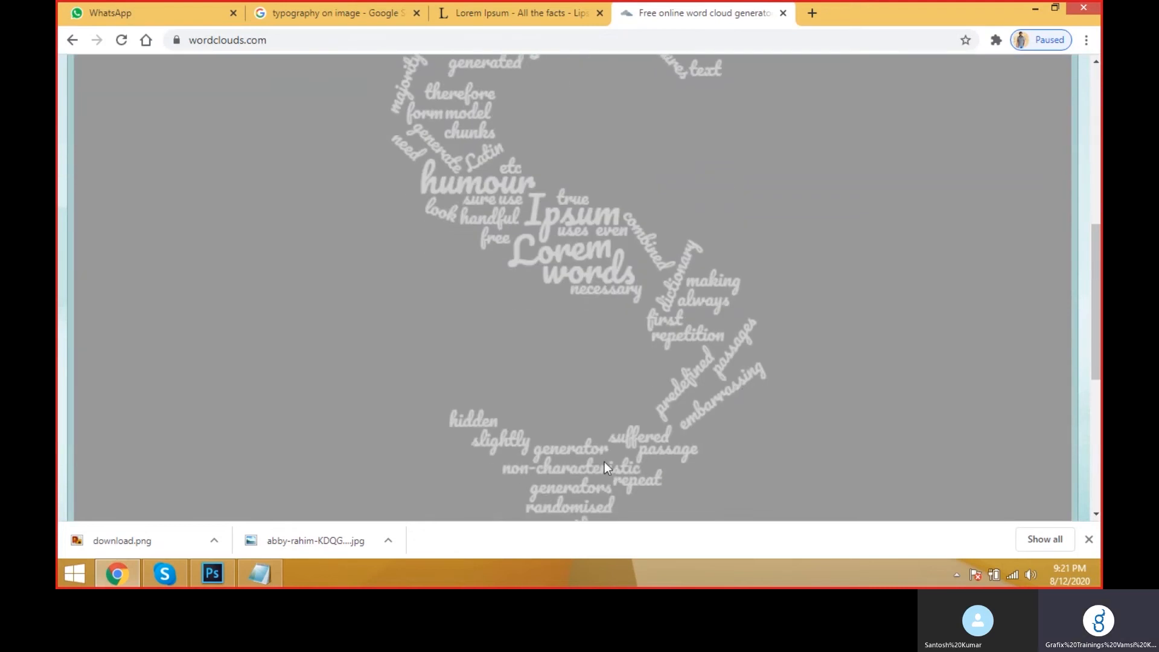
scroll(613, 282, up, 3)
scroll(445, 228, up, 5)
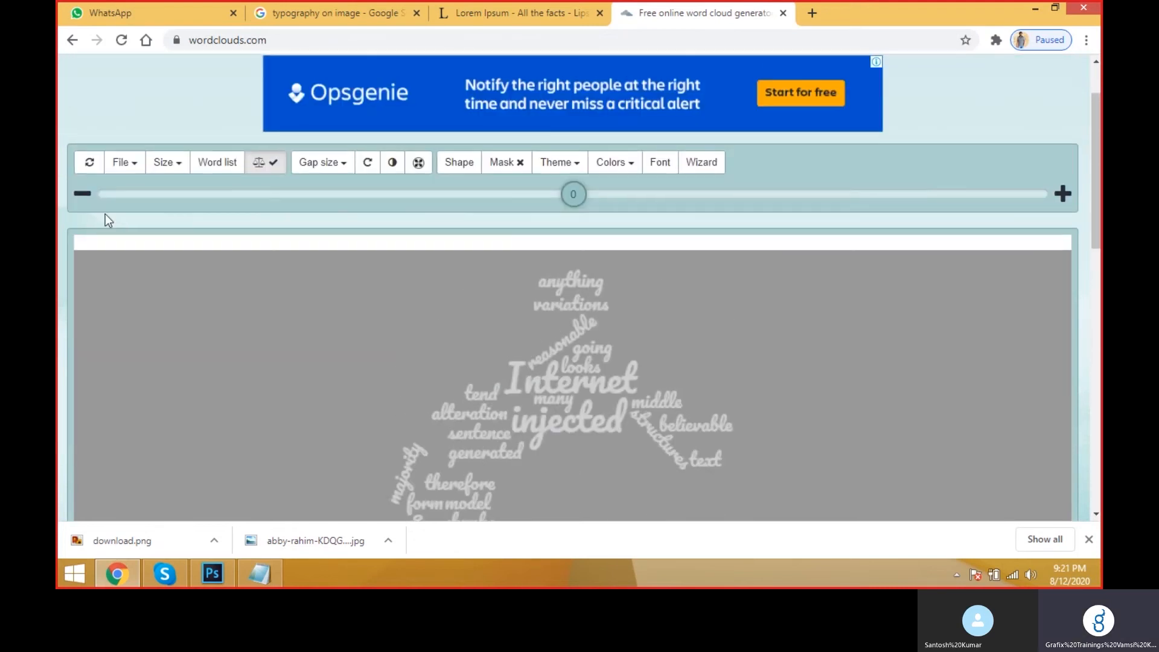
- Try the 900×1600 [9:16] size for the word cloud
click(171, 167)
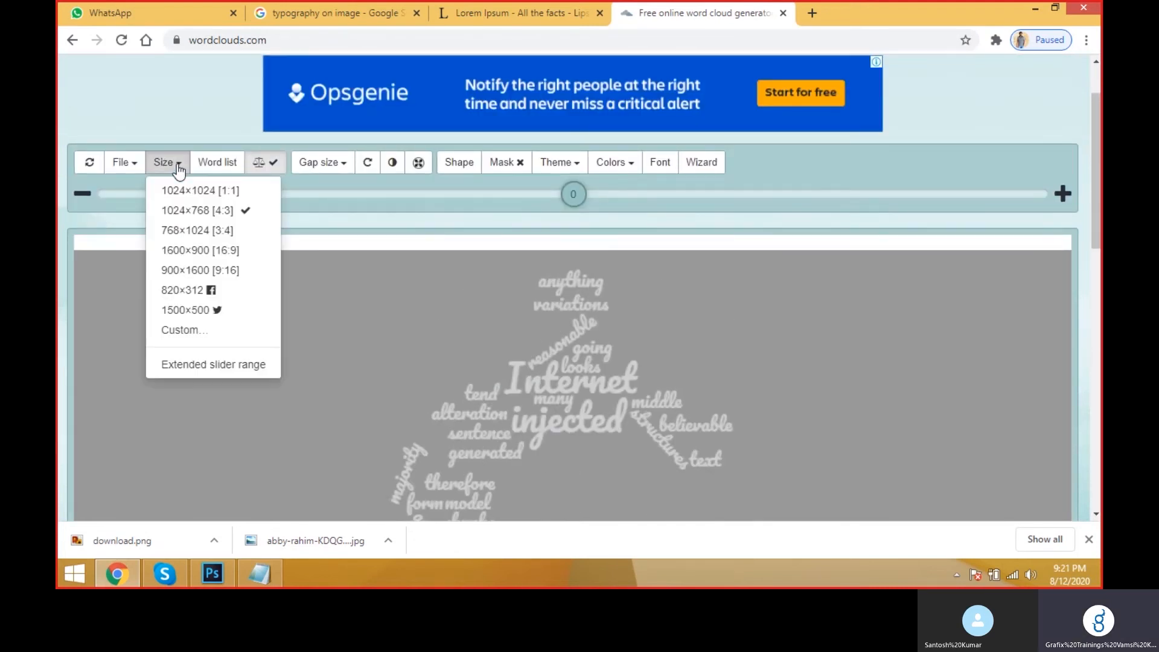
click(209, 271)
scroll(474, 330, down, 3)
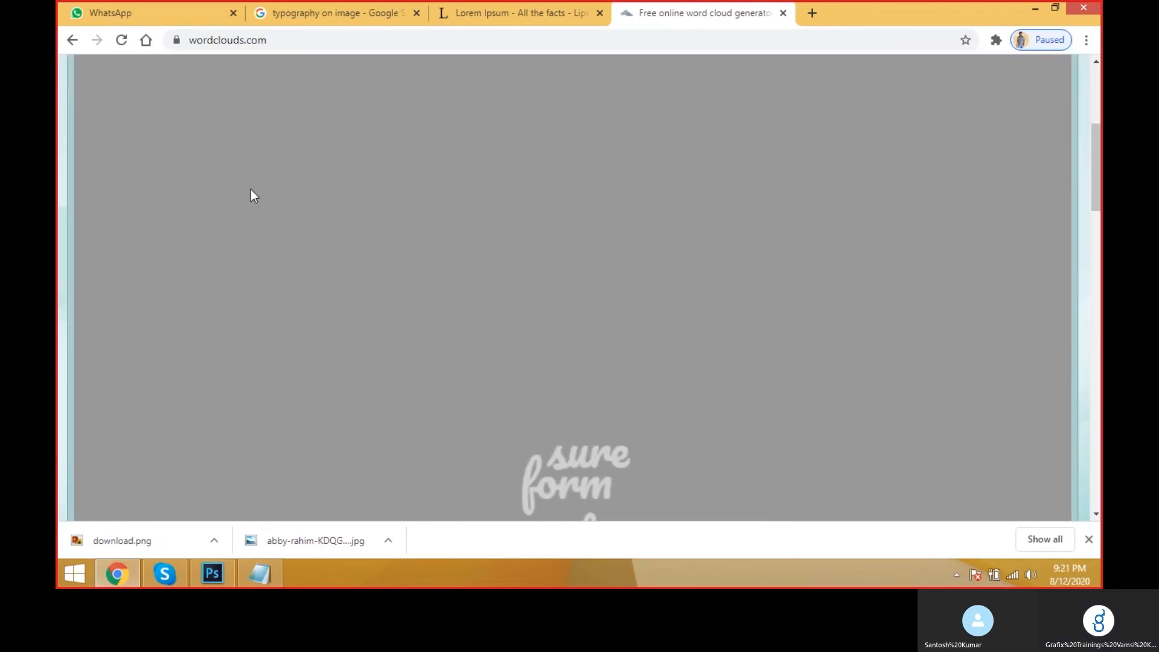
scroll(252, 194, up, 5)
- Set the word cloud size to 1600×900 [16:9]
click(180, 241)
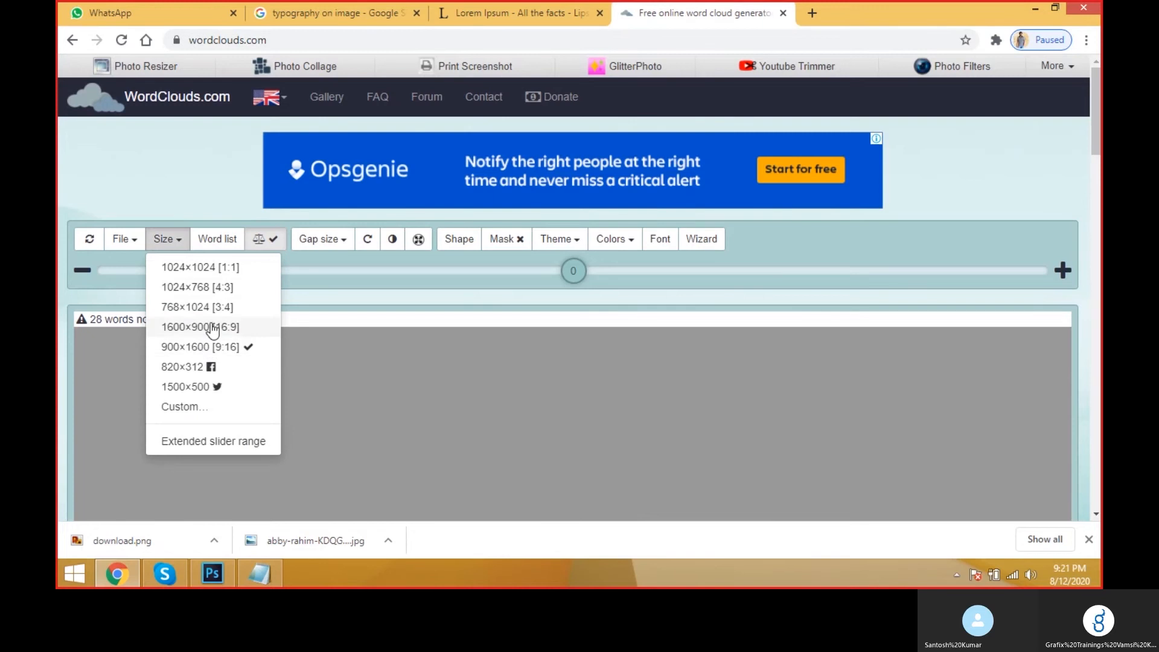
click(221, 326)
scroll(375, 326, down, 6)
scroll(375, 329, up, 4)
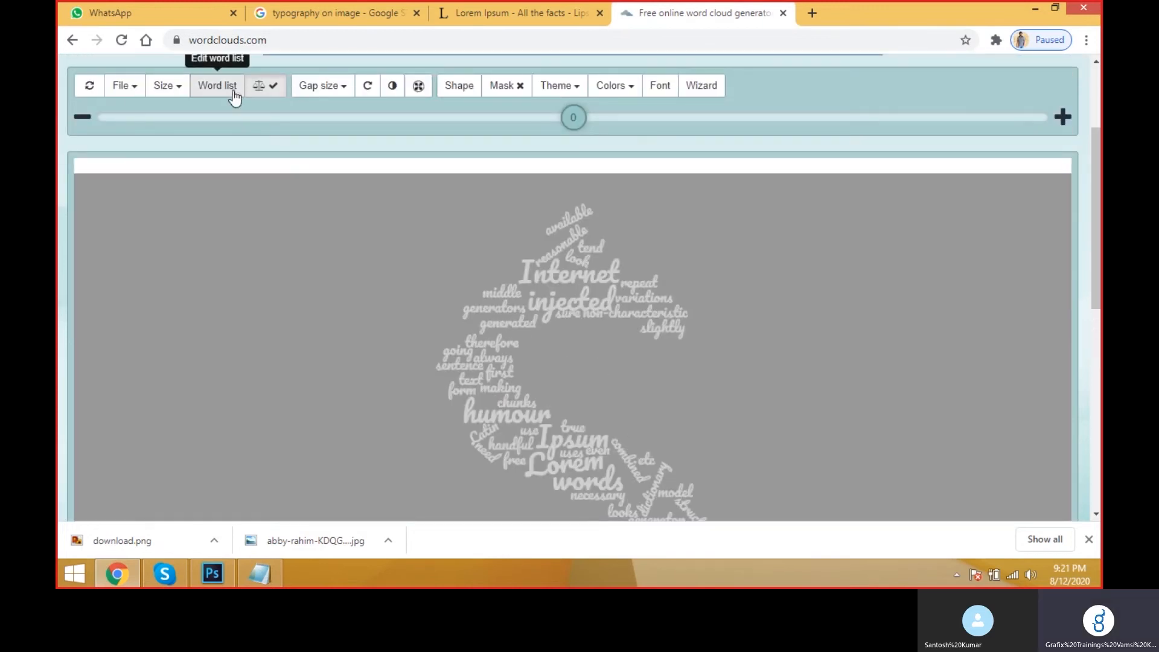
- Review the entries in the word list and close it without applying changes
click(236, 95)
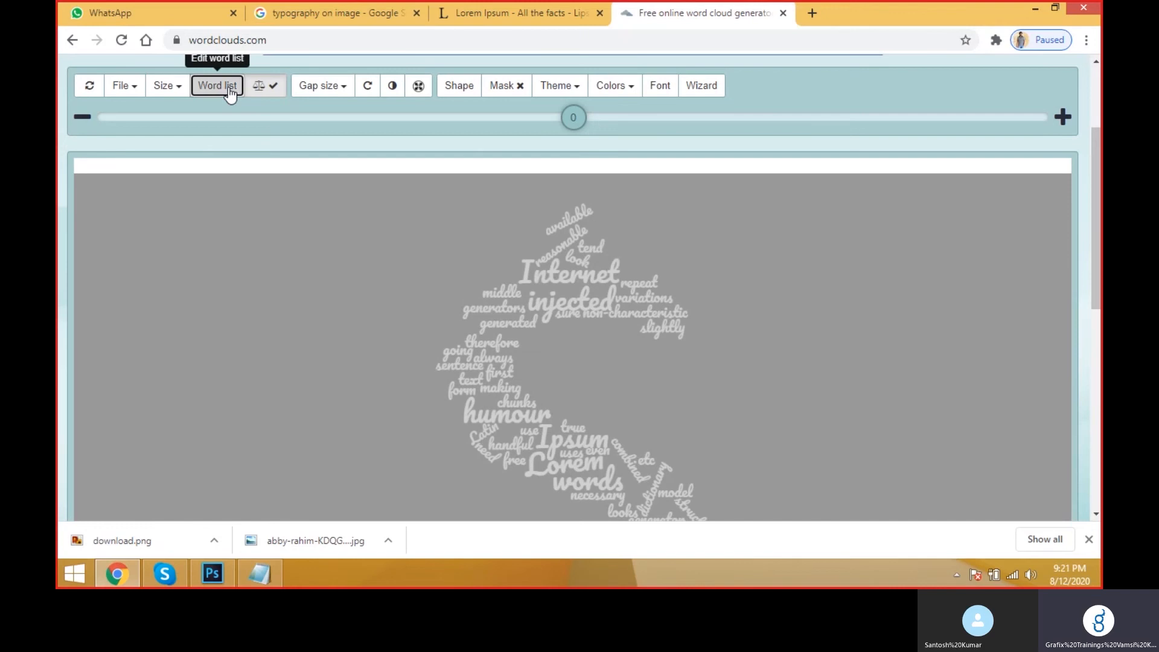
scroll(308, 334, down, 4)
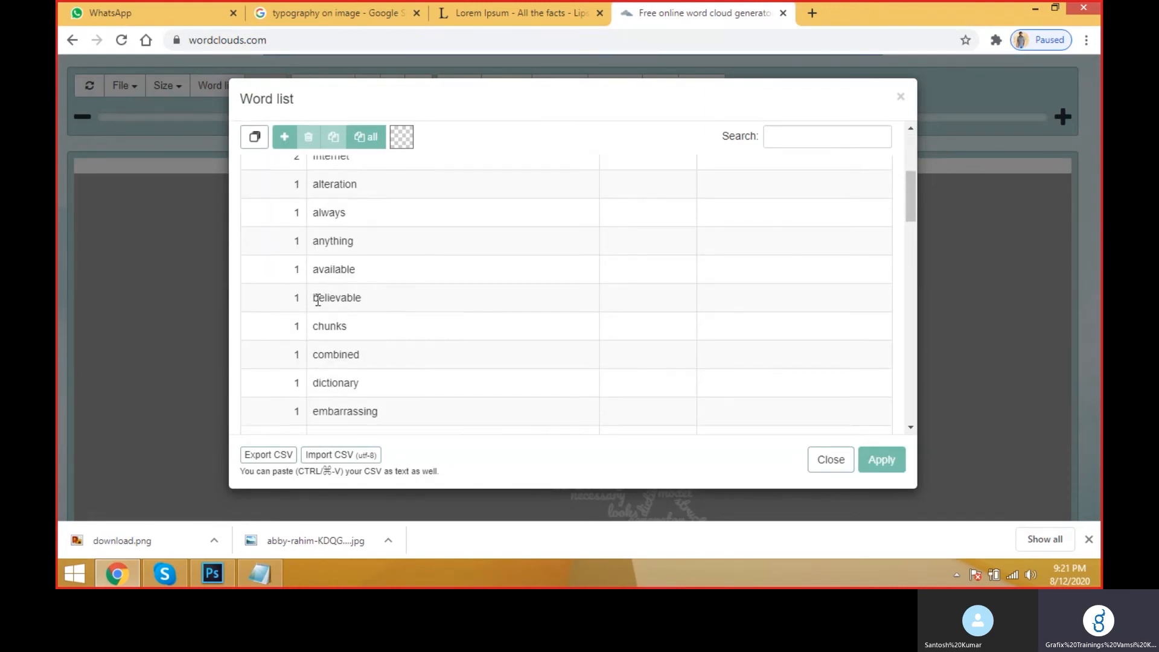
scroll(357, 338, down, 3)
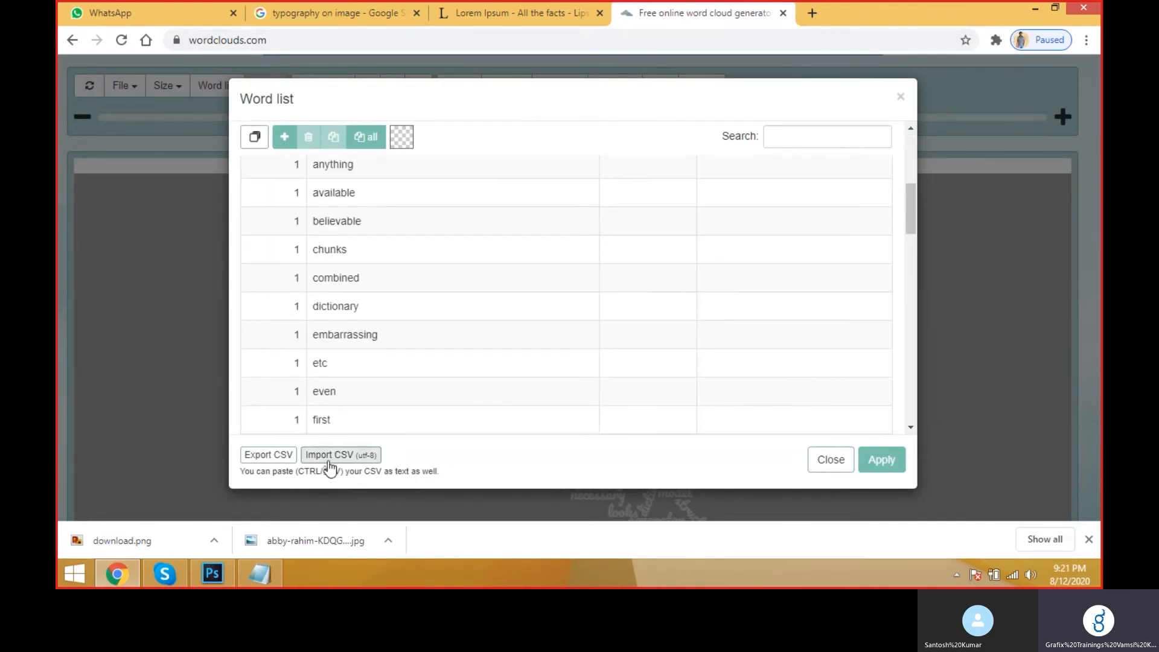
click(819, 460)
- Try a wider gap size between the words and reduce it to a small gap again
click(313, 90)
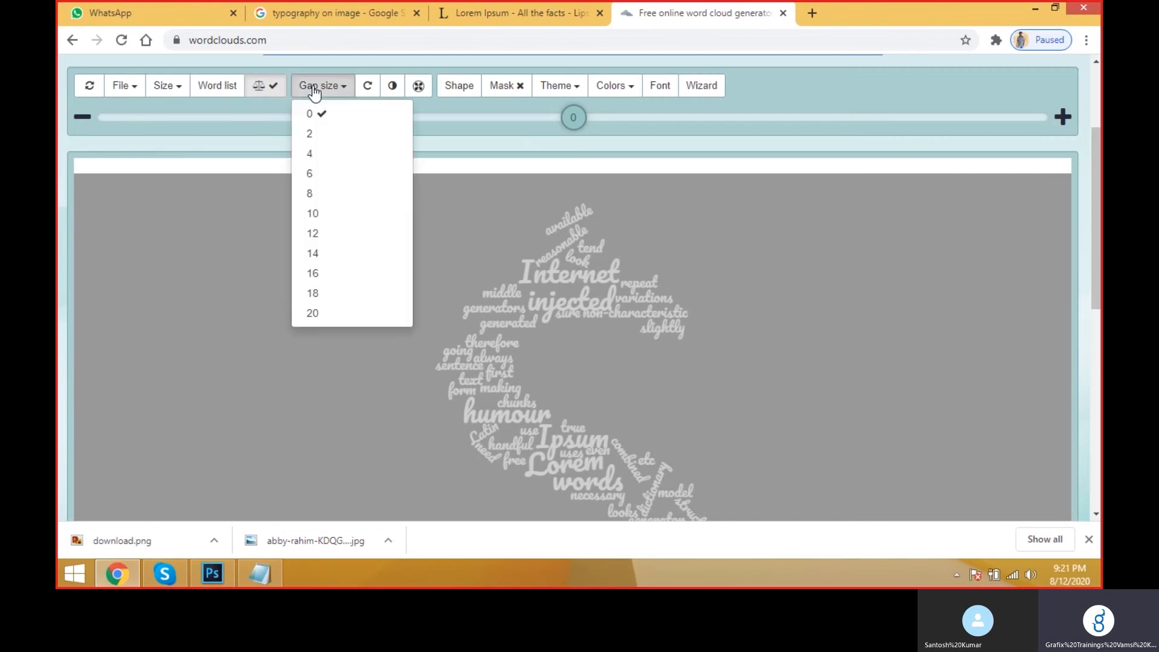
click(524, 310)
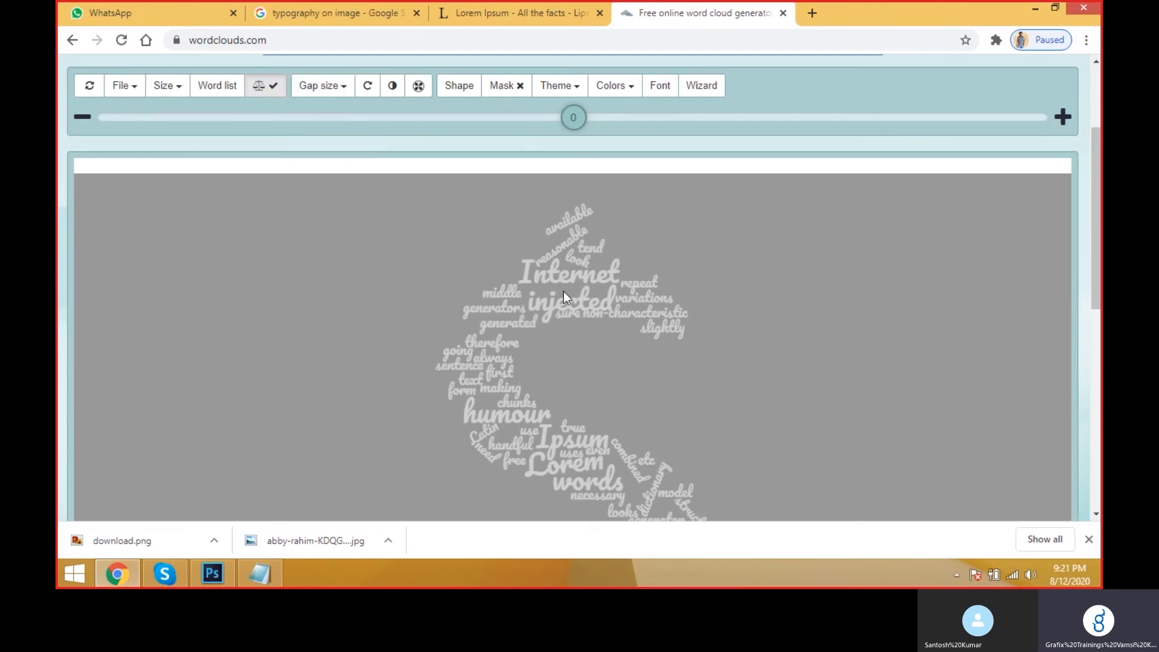
click(316, 85)
click(342, 184)
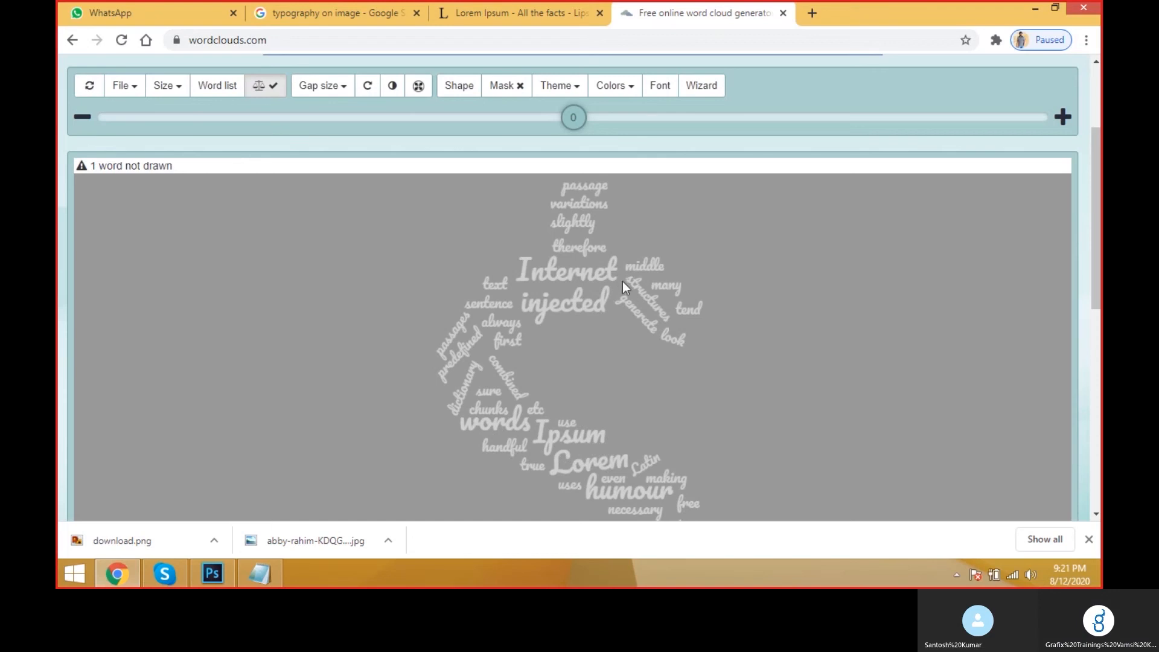
click(320, 85)
click(333, 129)
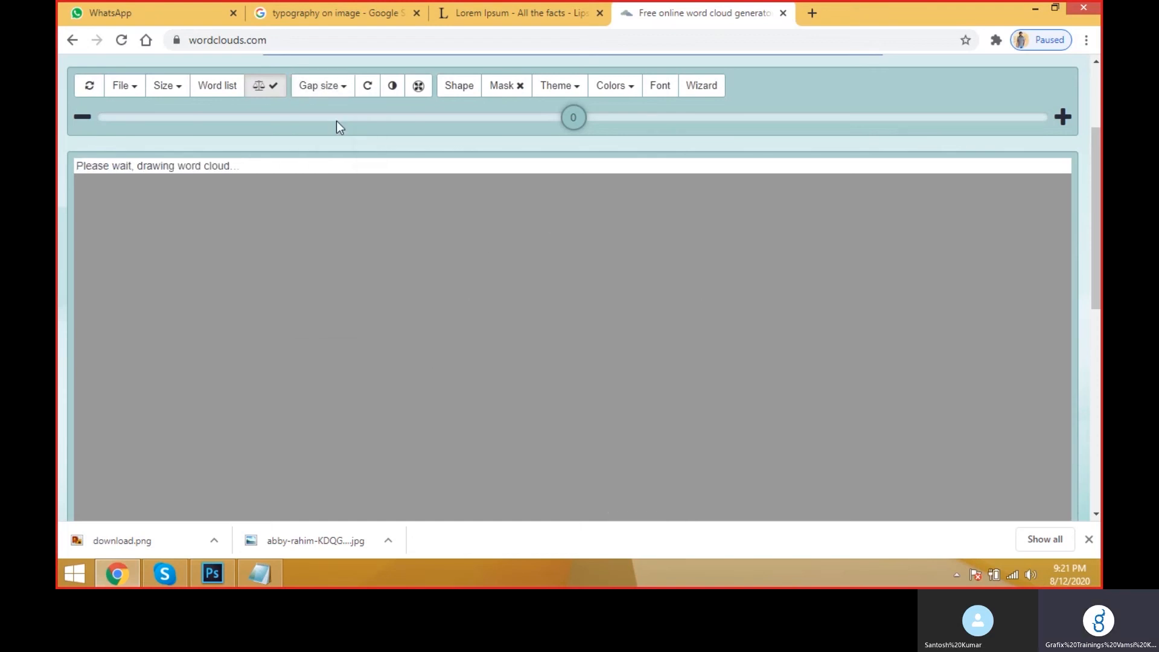
- Try the horizontal, mixed diagonal and all-vertical word directions on the dollar-shaped cloud
click(367, 86)
click(393, 162)
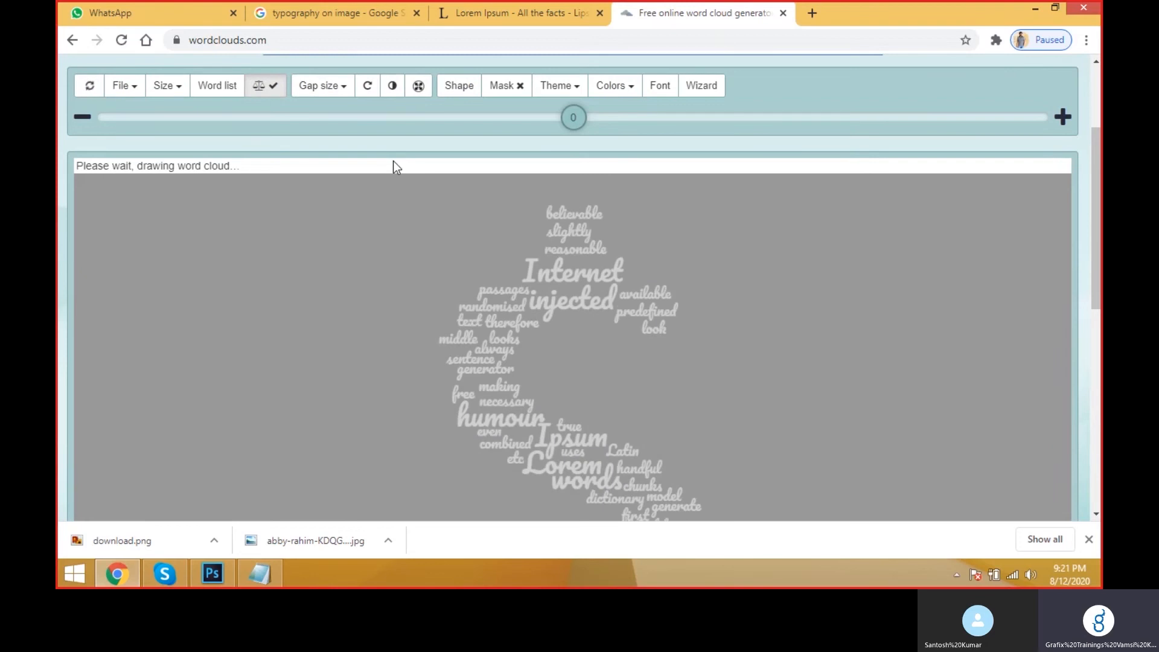
click(367, 85)
click(523, 239)
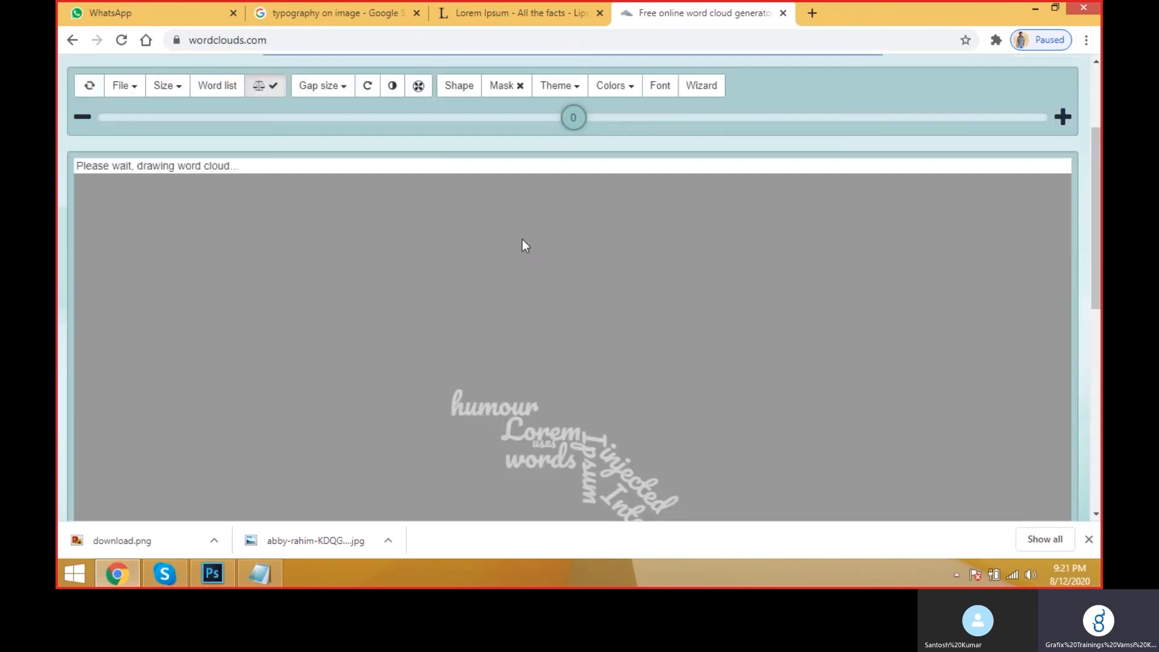
click(365, 88)
click(468, 184)
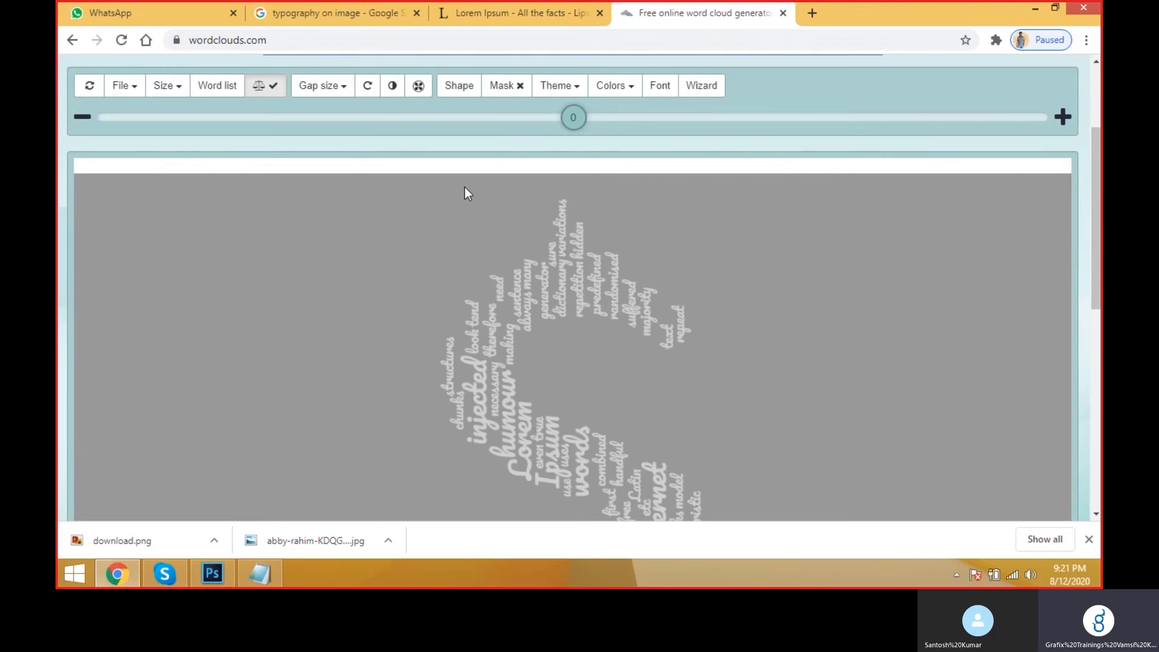
scroll(482, 238, down, 3)
scroll(477, 248, up, 1)
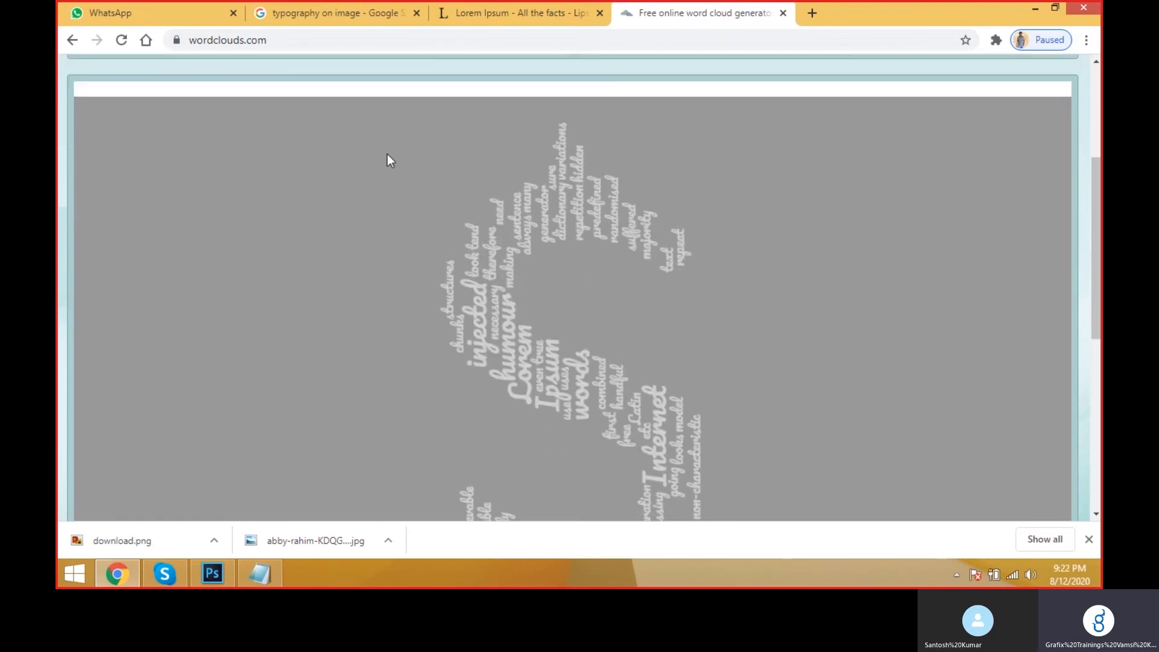
scroll(349, 74, up, 3)
- Set the word direction to all horizontal and apply the theme with red, orange and white words on black
click(370, 165)
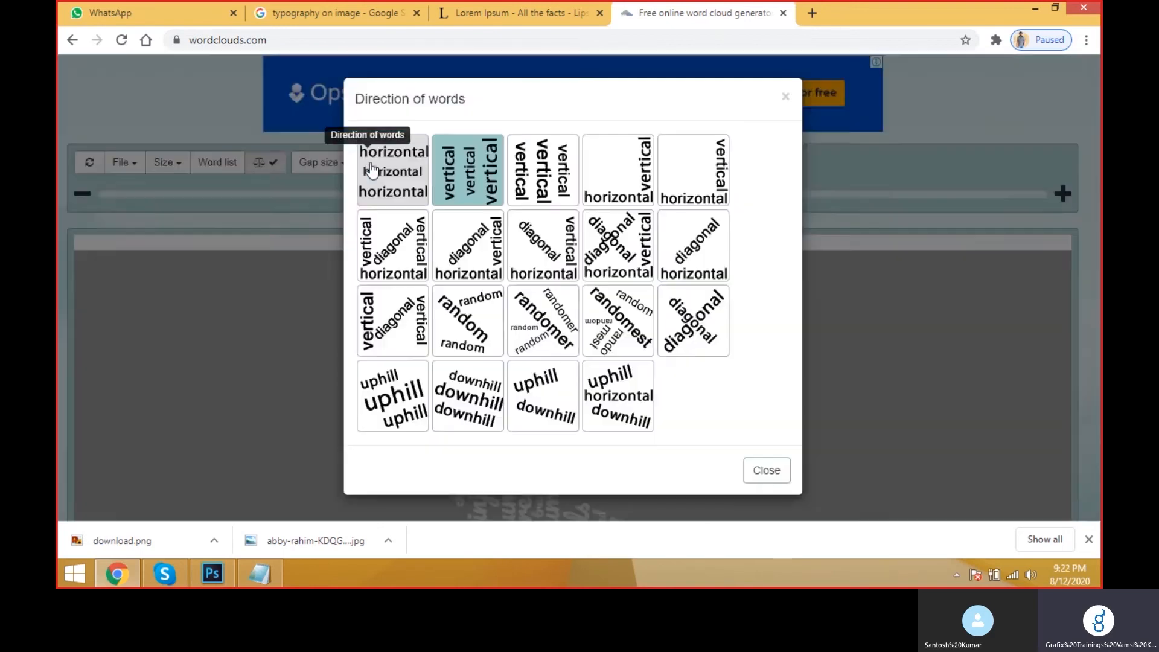
click(371, 170)
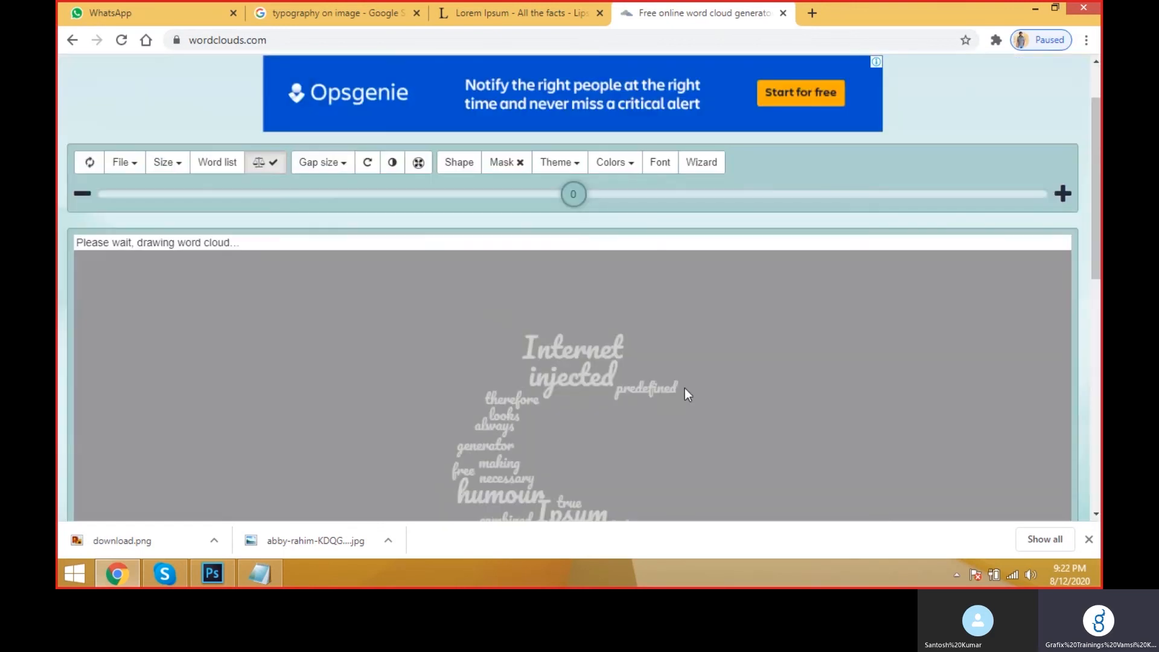
click(557, 175)
click(571, 223)
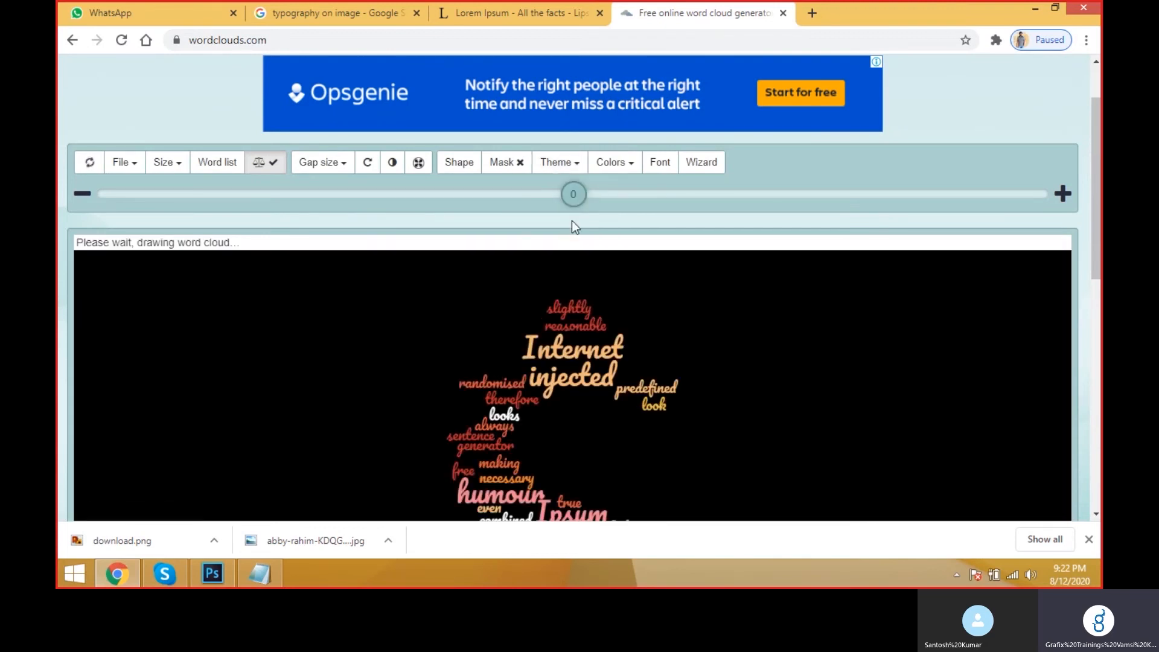
- Examine the whole dollar-shaped word cloud in its new theme colours
scroll(571, 227, down, 3)
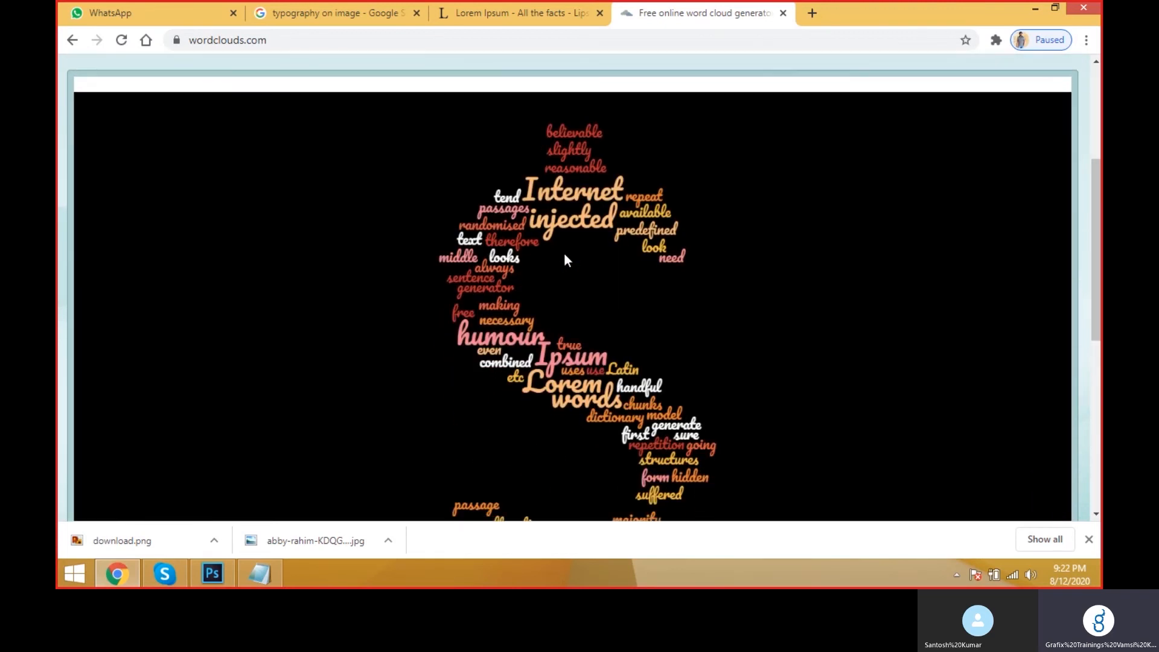
scroll(564, 255, down, 2)
scroll(564, 252, up, 4)
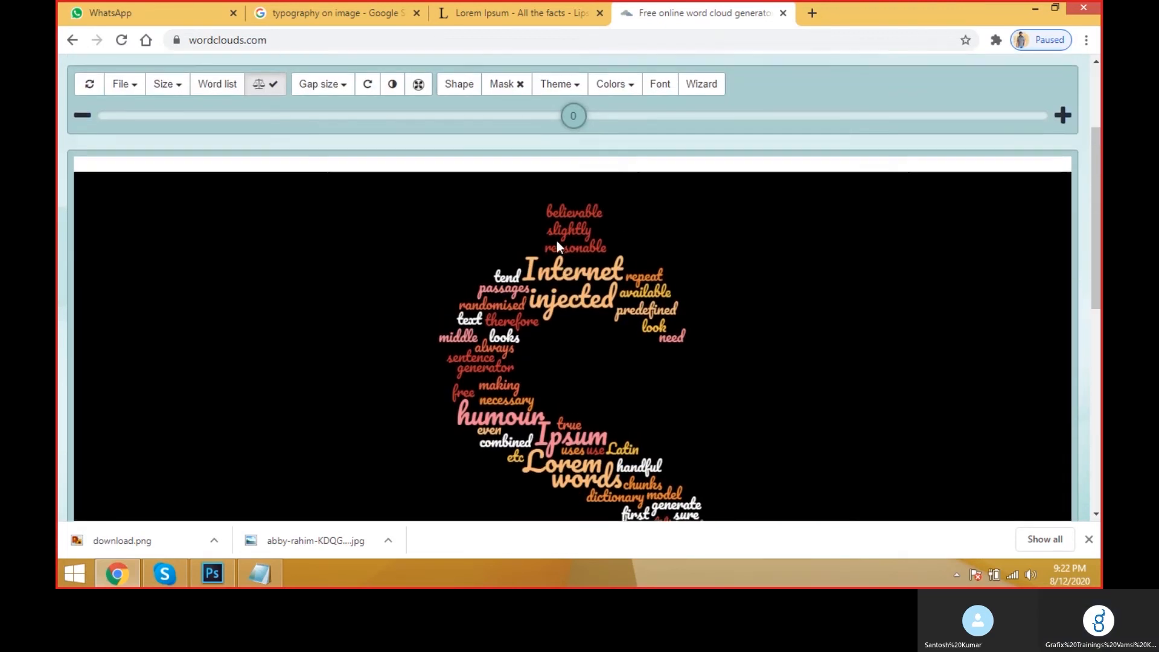
scroll(556, 241, down, 4)
scroll(595, 365, up, 5)
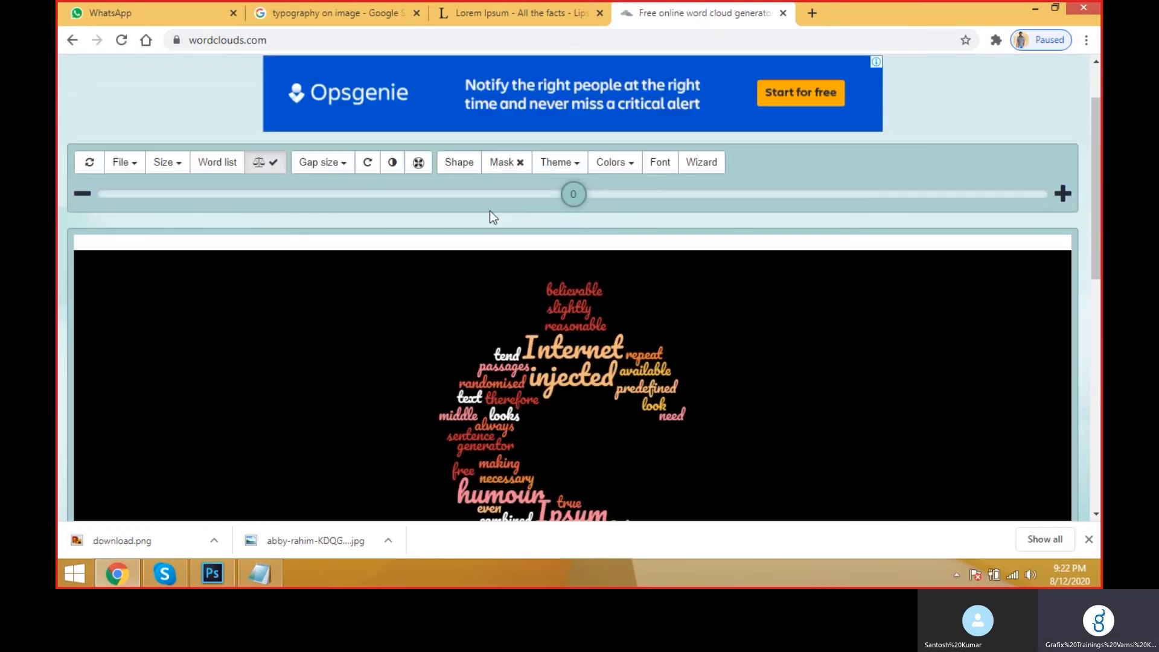
scroll(594, 324, down, 1)
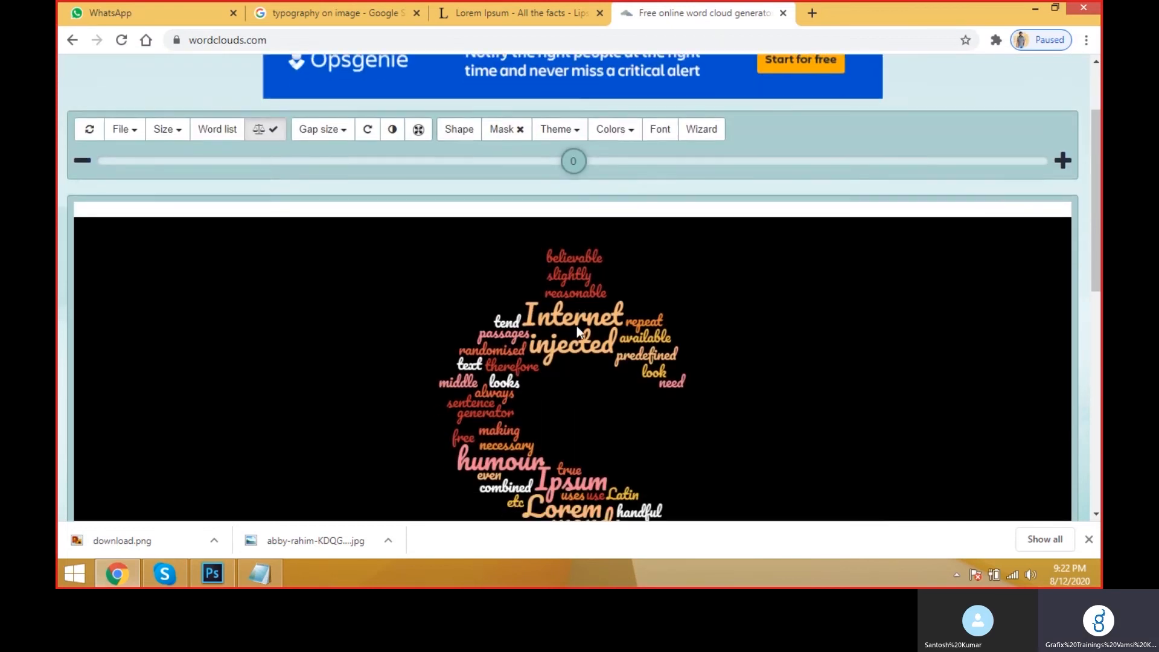
scroll(577, 326, down, 2)
scroll(560, 429, up, 3)
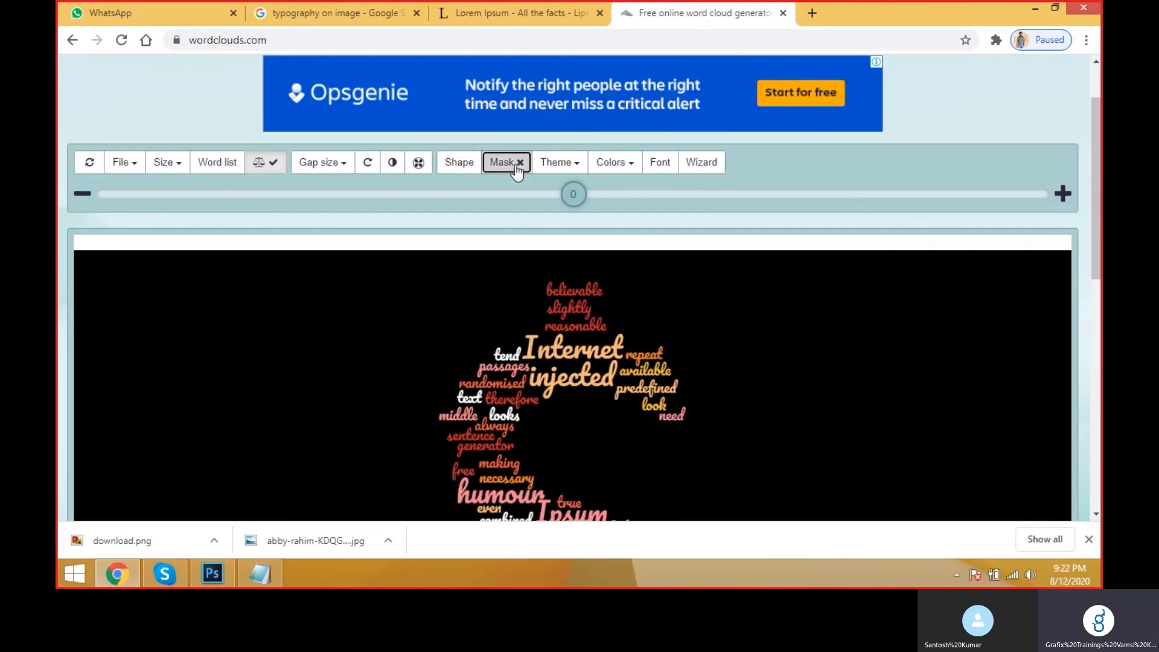
- Try showing the shape mask behind the words and turn it off again
click(516, 168)
scroll(574, 271, down, 4)
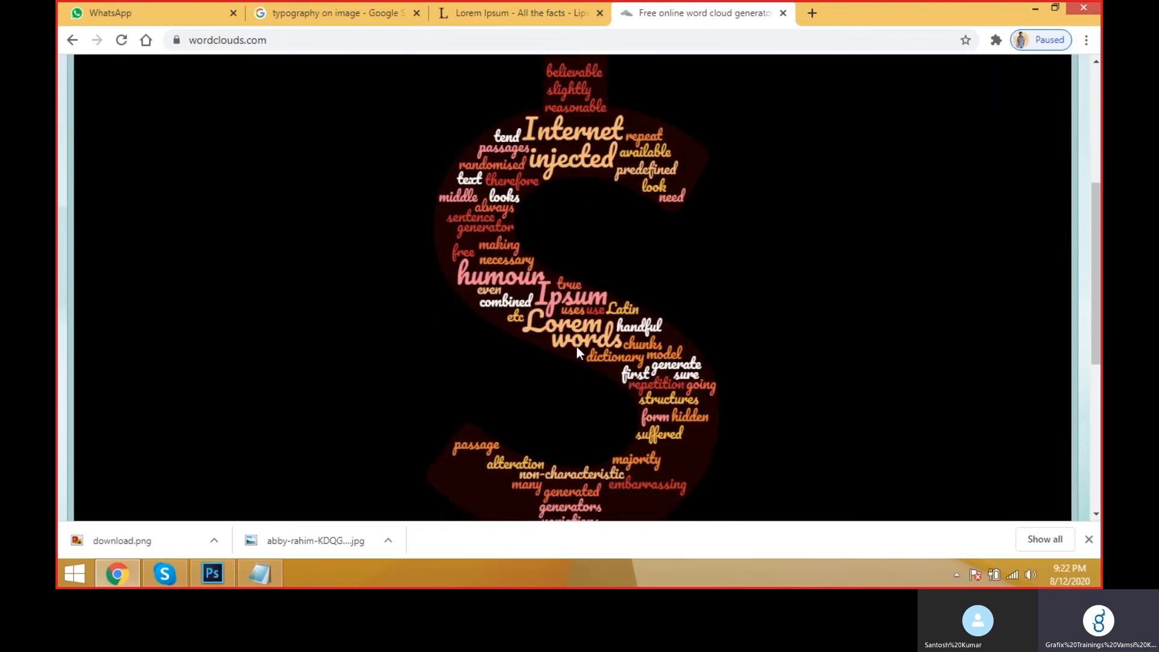
scroll(577, 349, down, 3)
scroll(591, 260, up, 5)
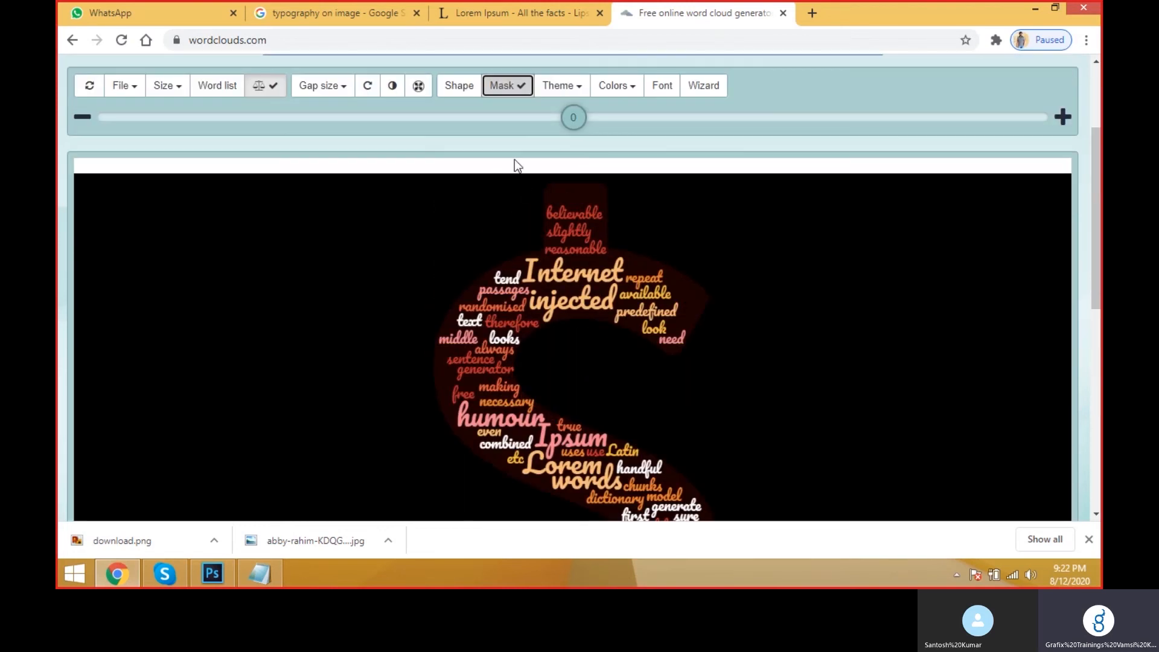
click(506, 90)
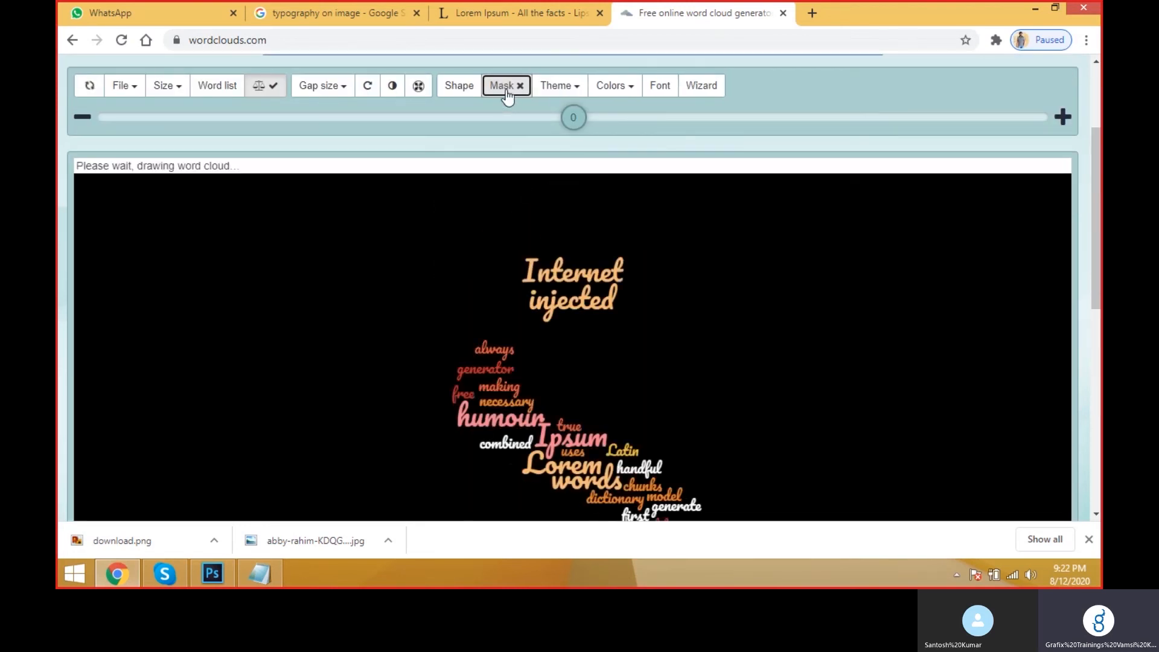
- Change the word cloud's shape from the dollar sign to a heart
click(458, 88)
scroll(603, 387, down, 1)
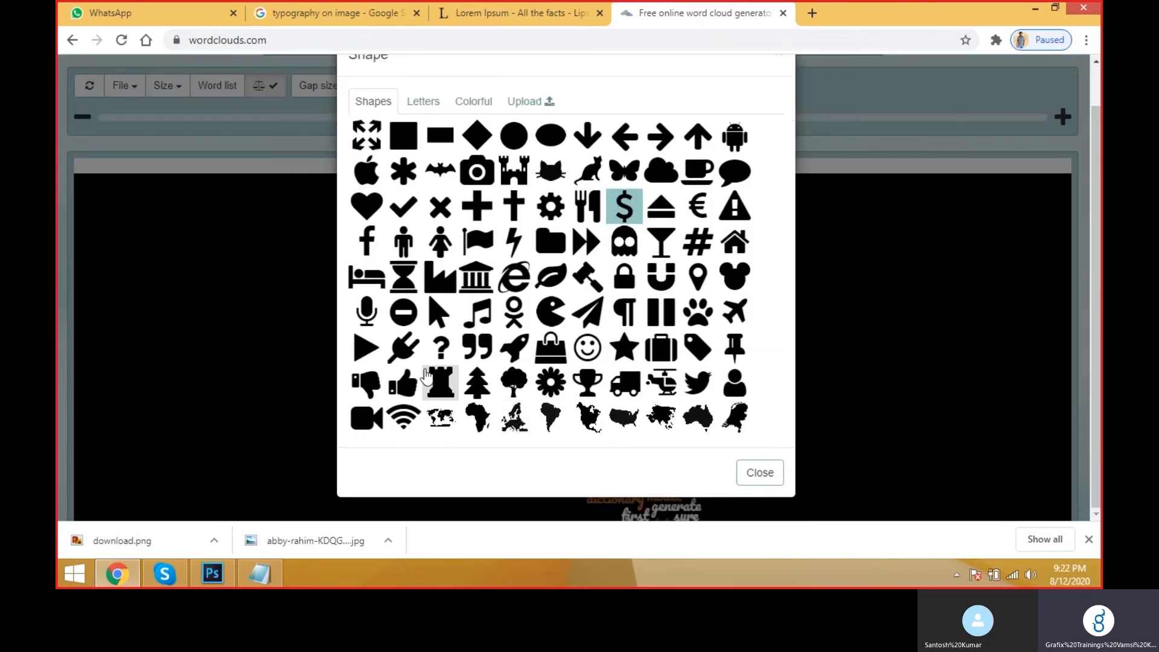
click(368, 205)
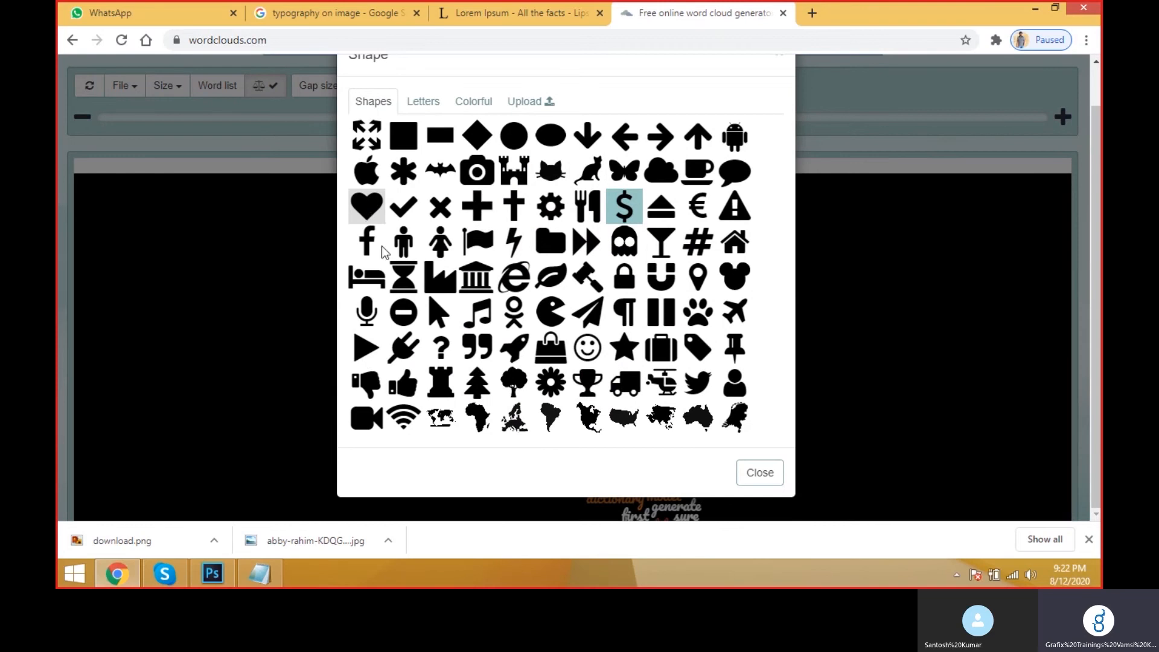
scroll(827, 386, down, 4)
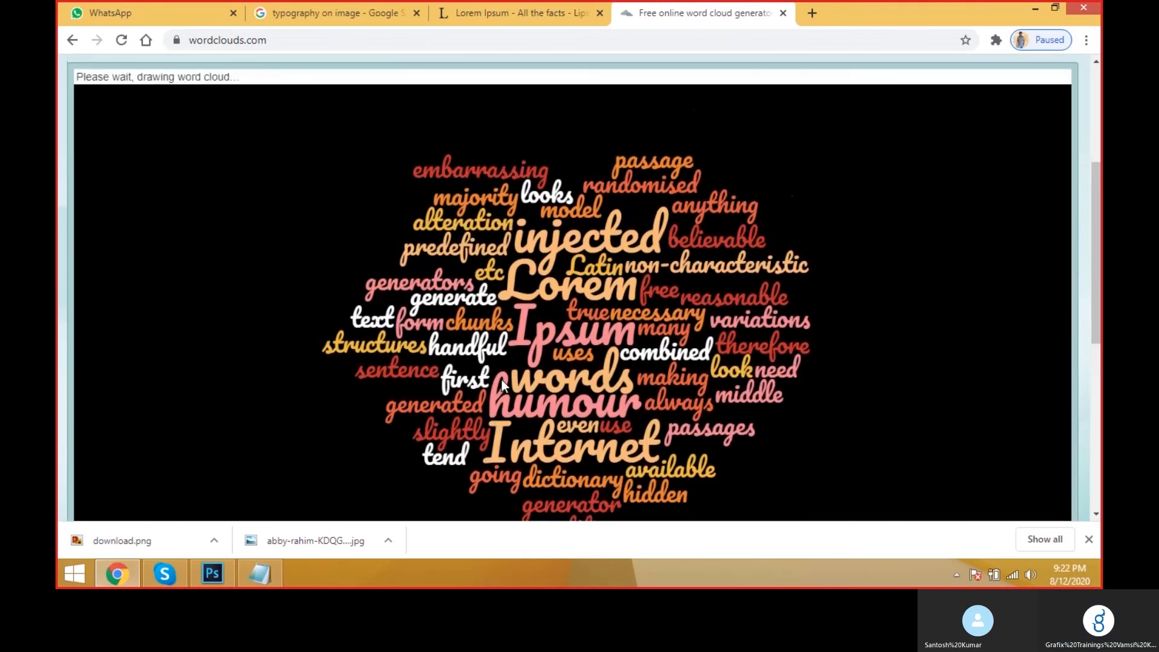
- Try showing the heart-shaped mask behind the words and turn it off again
scroll(455, 222, up, 3)
click(500, 91)
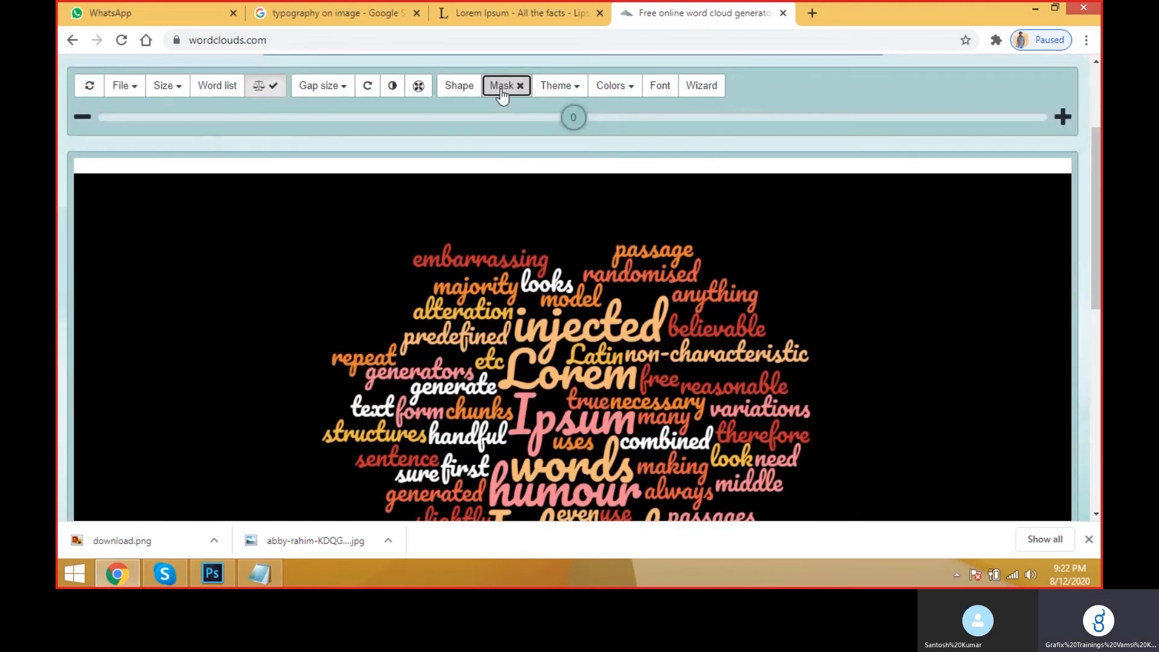
scroll(549, 211, down, 2)
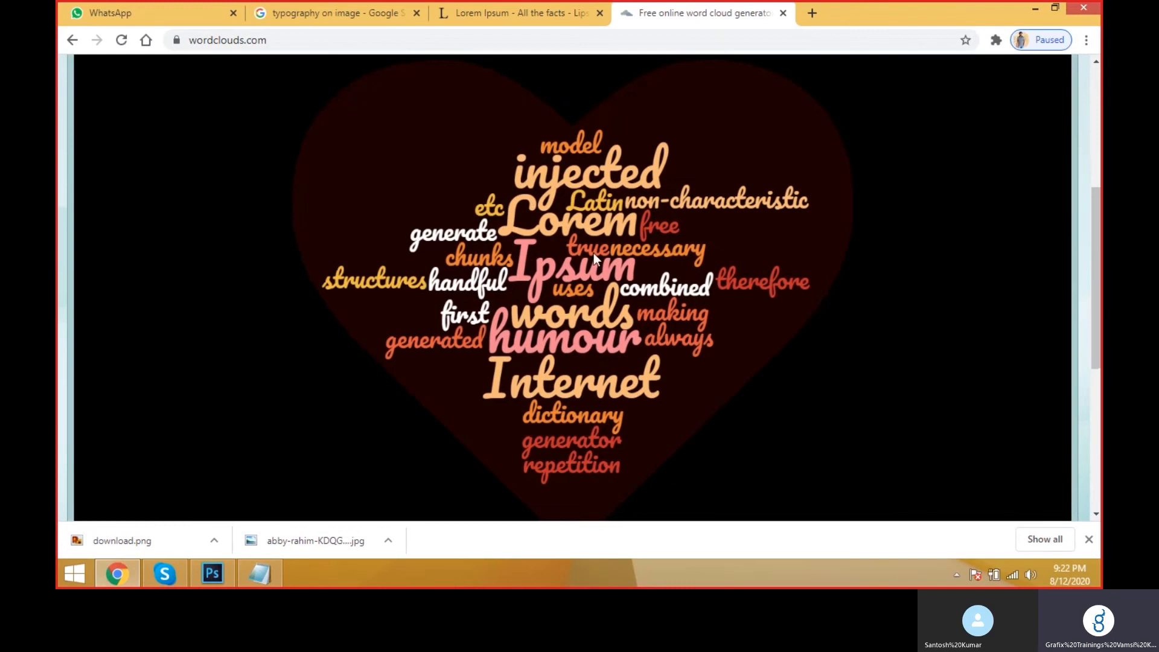
scroll(560, 232, up, 2)
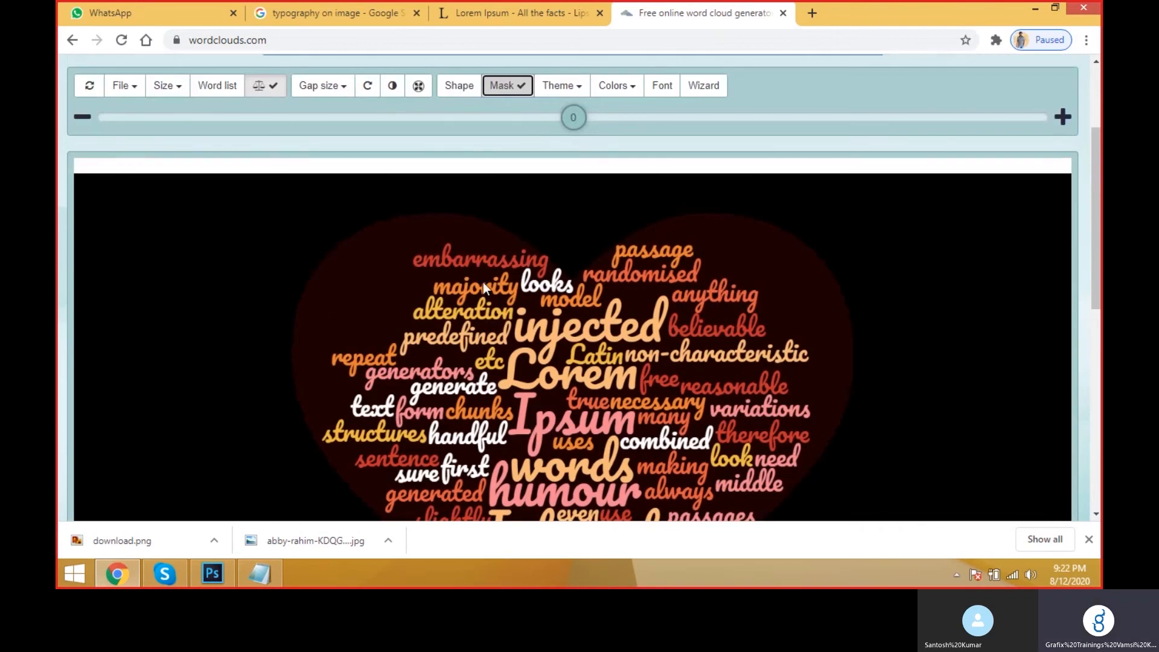
click(498, 87)
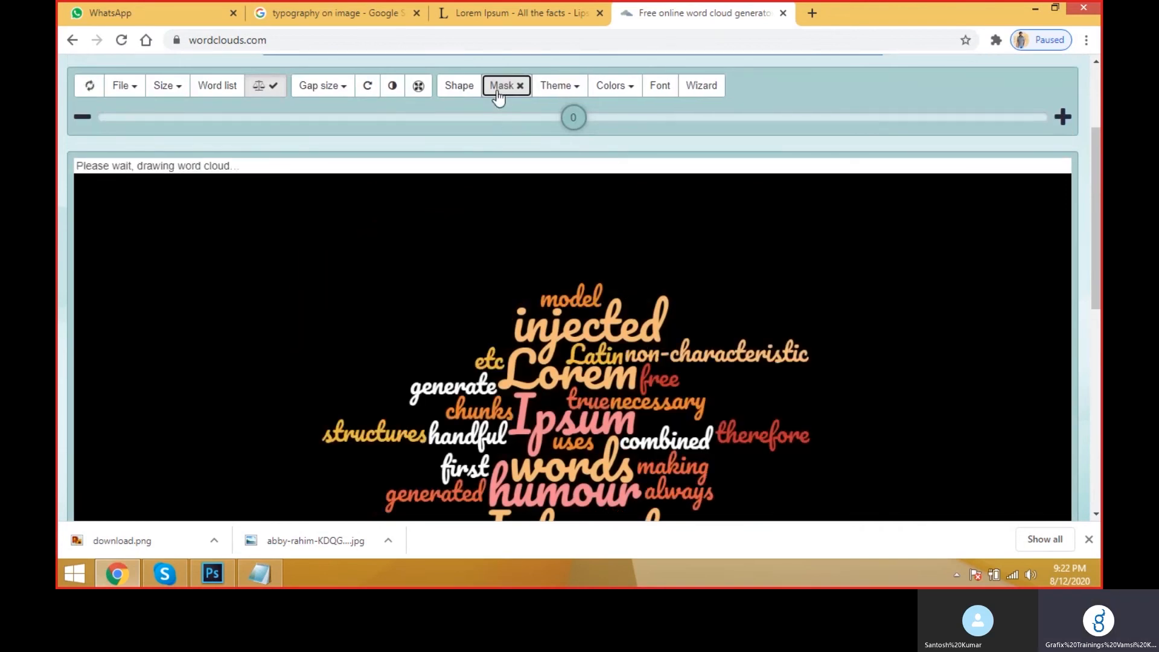
- Change the word cloud's shape from the heart to the chess rook
click(458, 92)
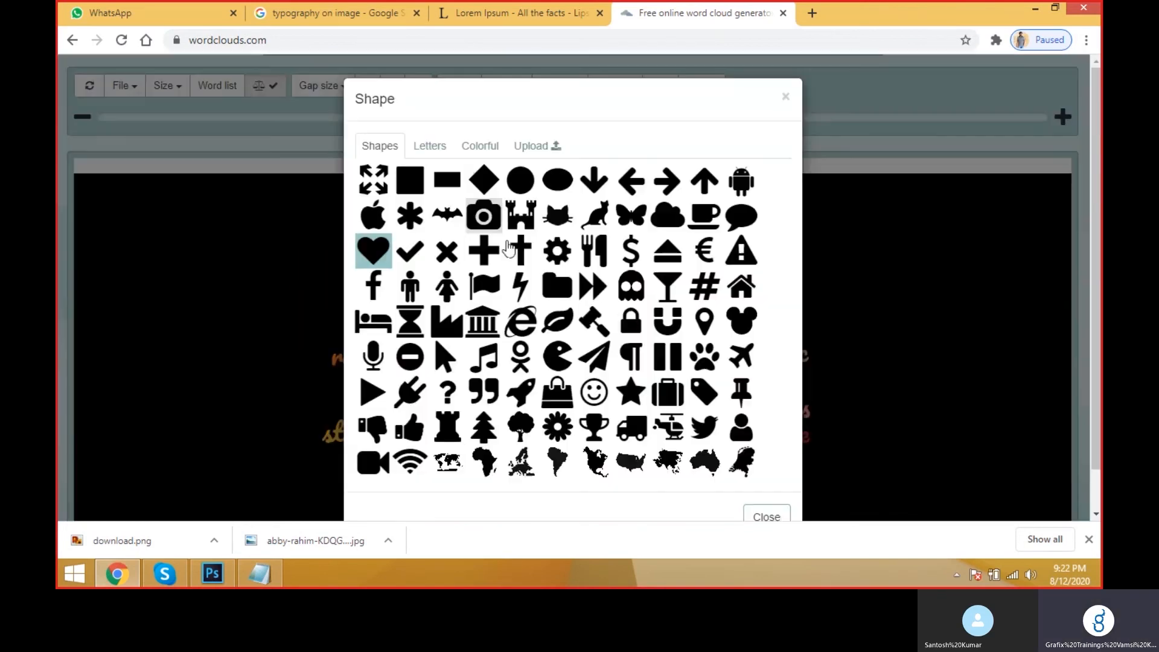
click(450, 430)
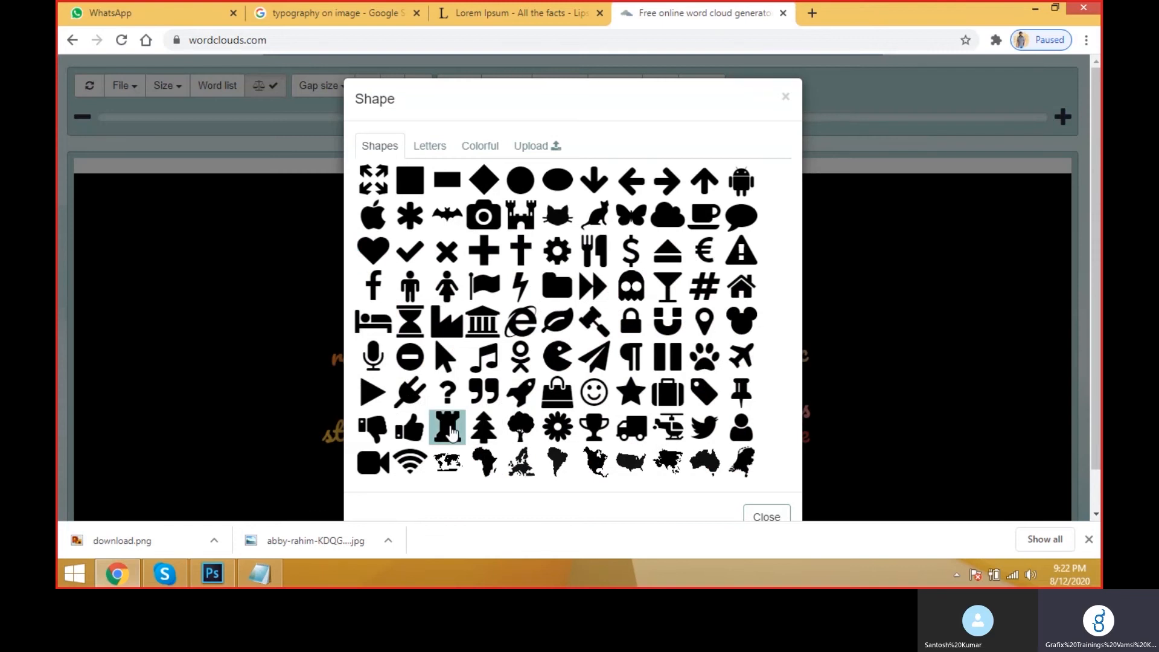
scroll(651, 376, down, 4)
scroll(661, 251, up, 3)
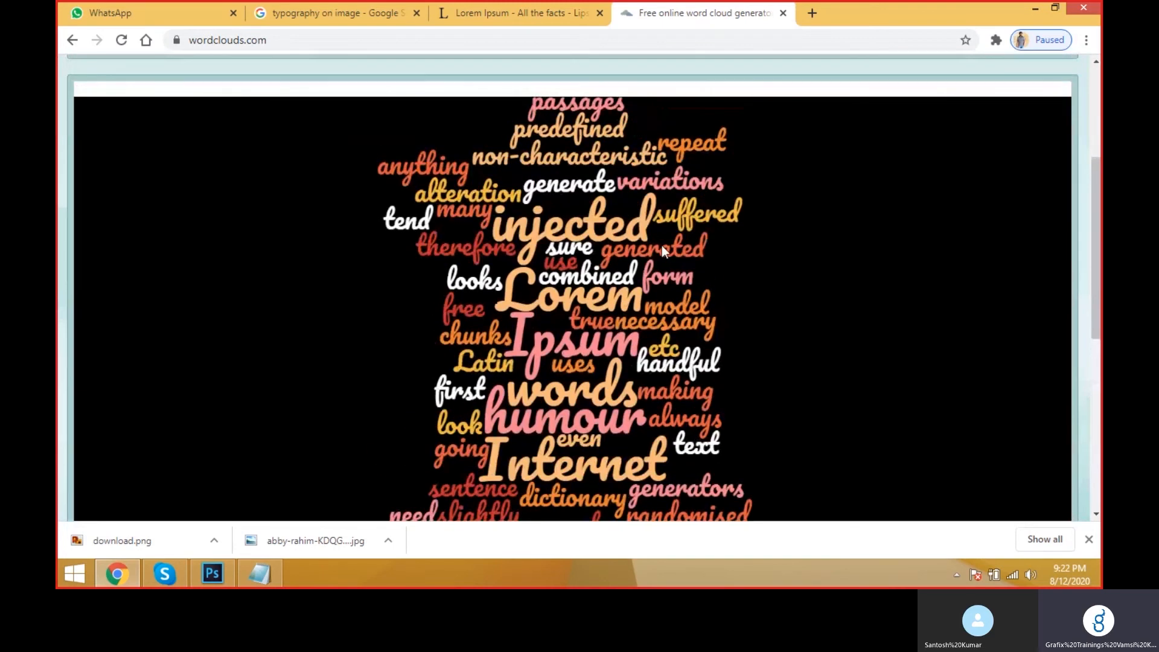
- Find the Bebas Neue font and apply it to the word cloud in place of Pacifico
scroll(658, 267, up, 3)
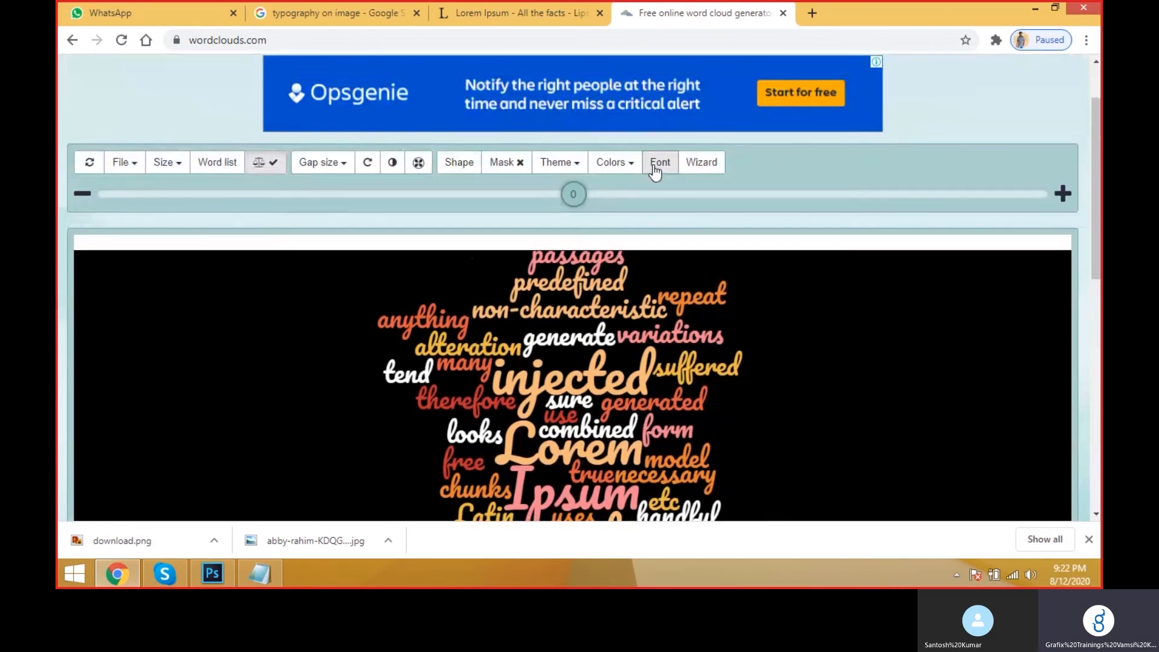
click(654, 169)
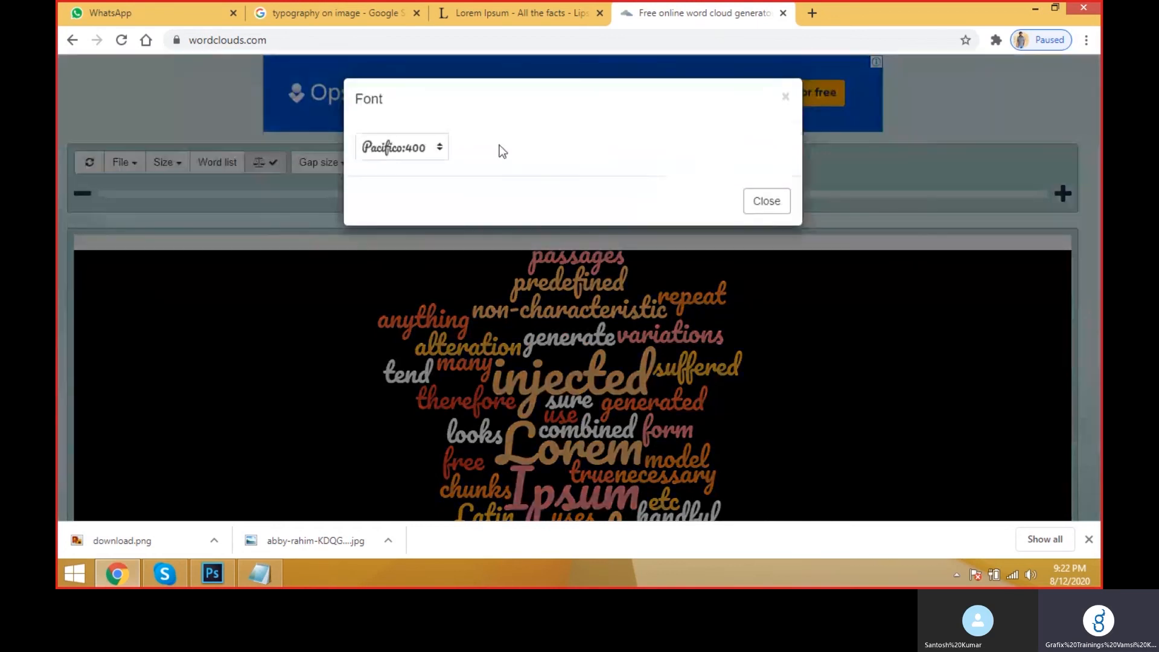
click(410, 152)
click(513, 109)
text(b)
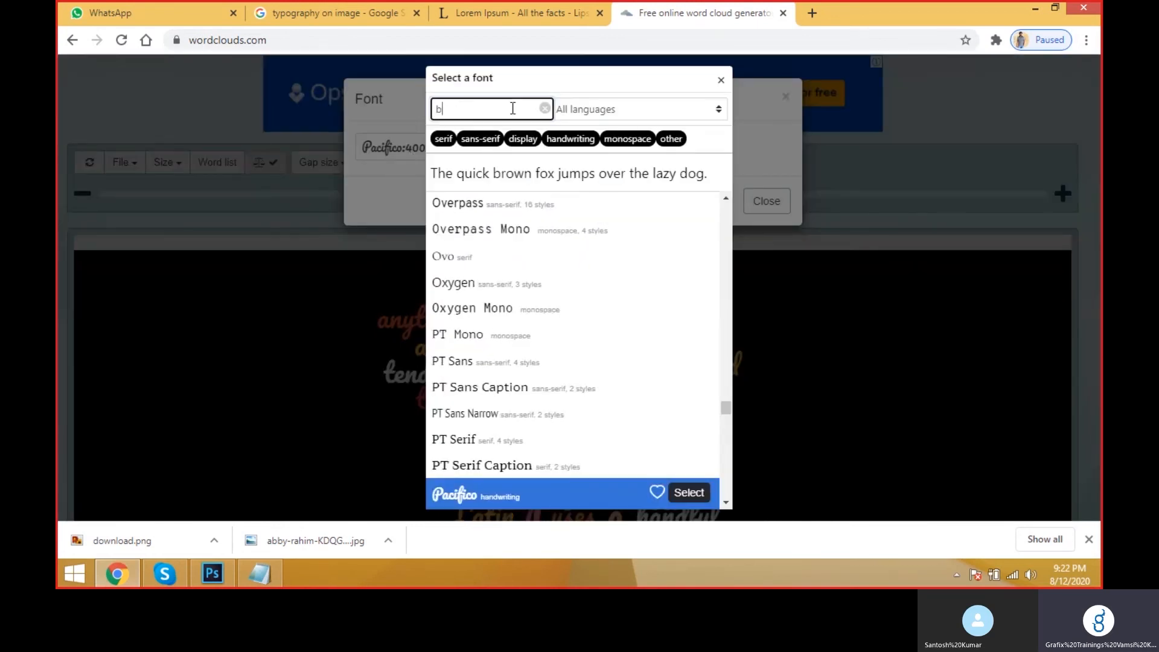
text(eb)
click(475, 234)
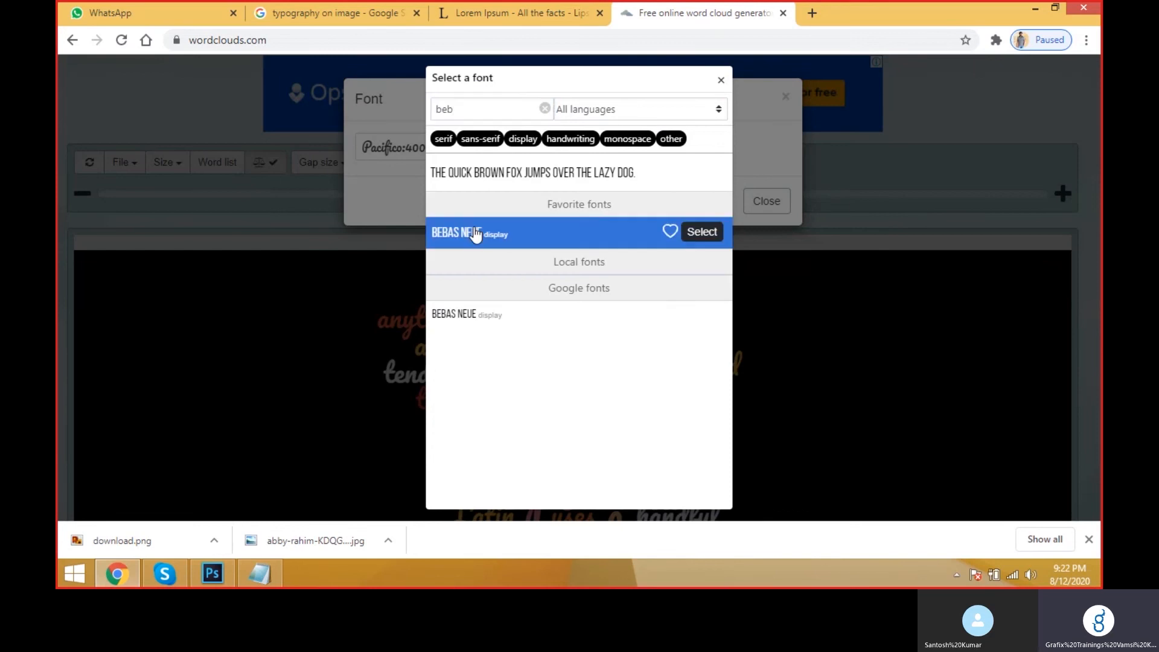
click(702, 232)
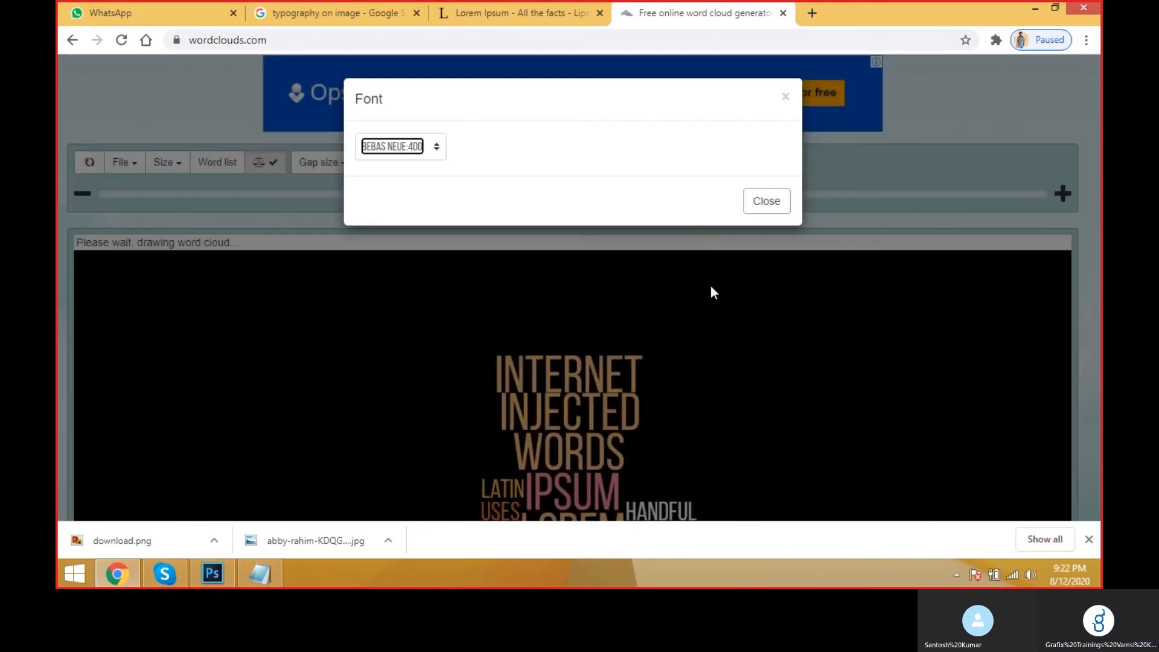
click(777, 205)
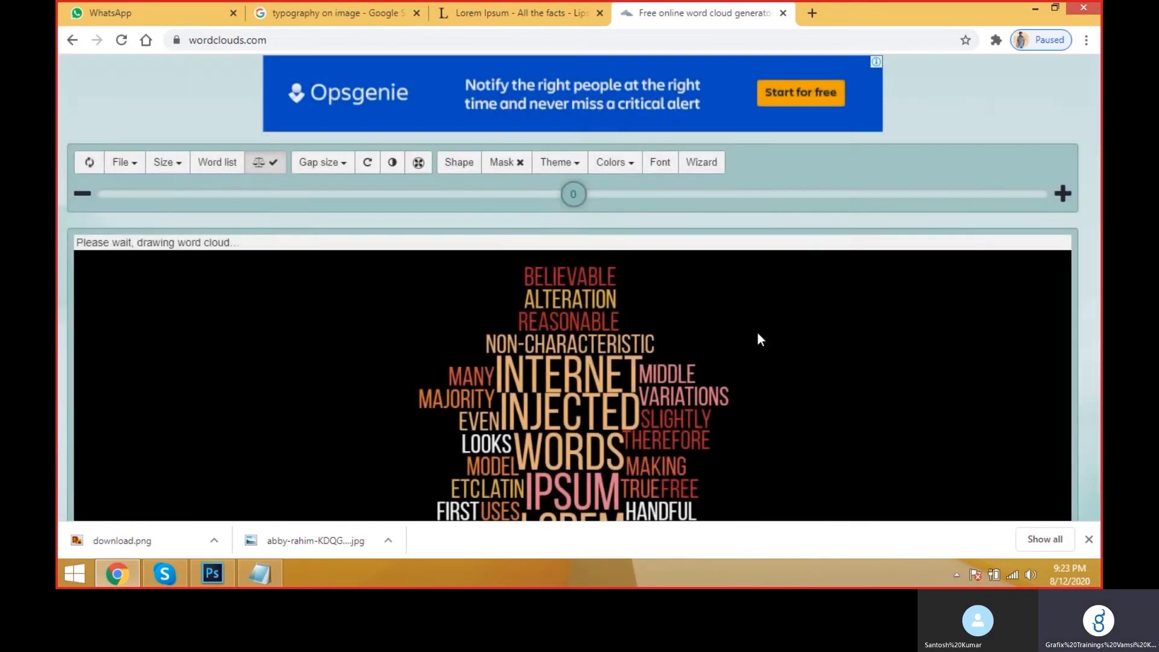
- Apply the theme with light grey words on a dark grey background to the rook-shaped word cloud
scroll(748, 350, down, 3)
scroll(663, 323, up, 1)
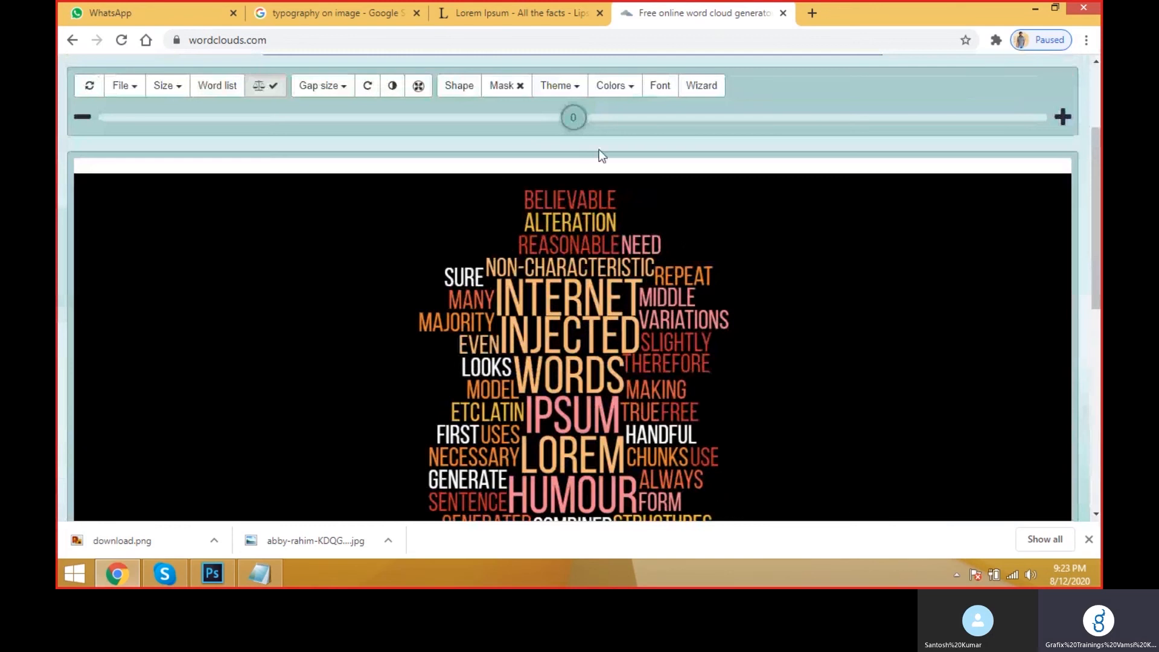
click(606, 86)
click(558, 87)
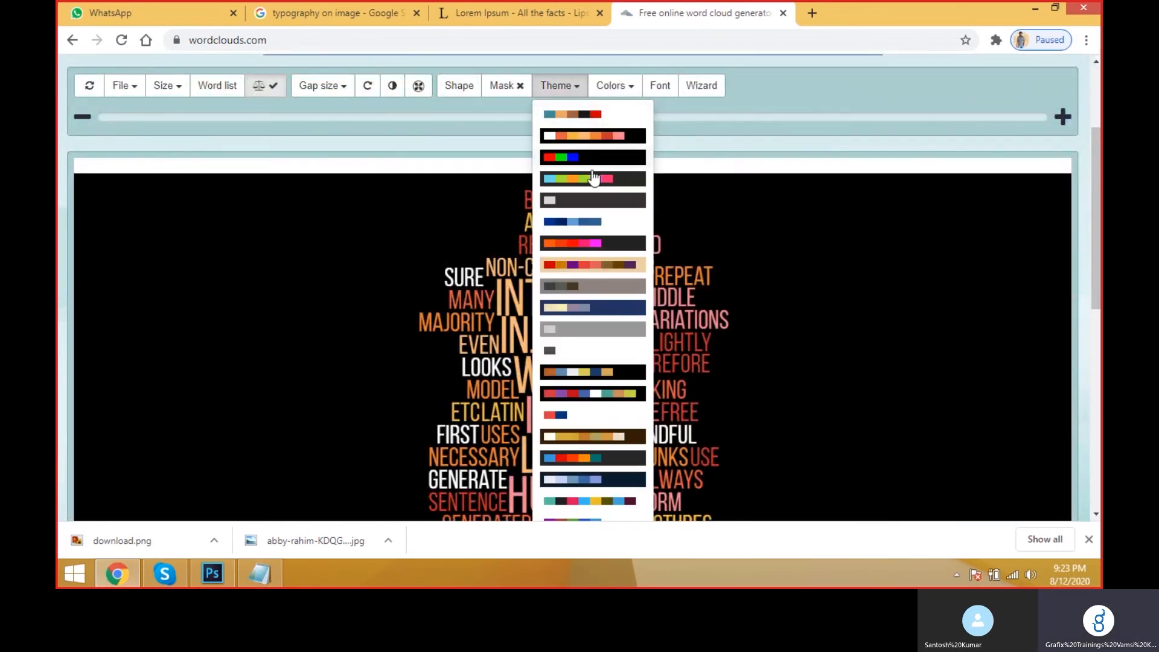
click(601, 203)
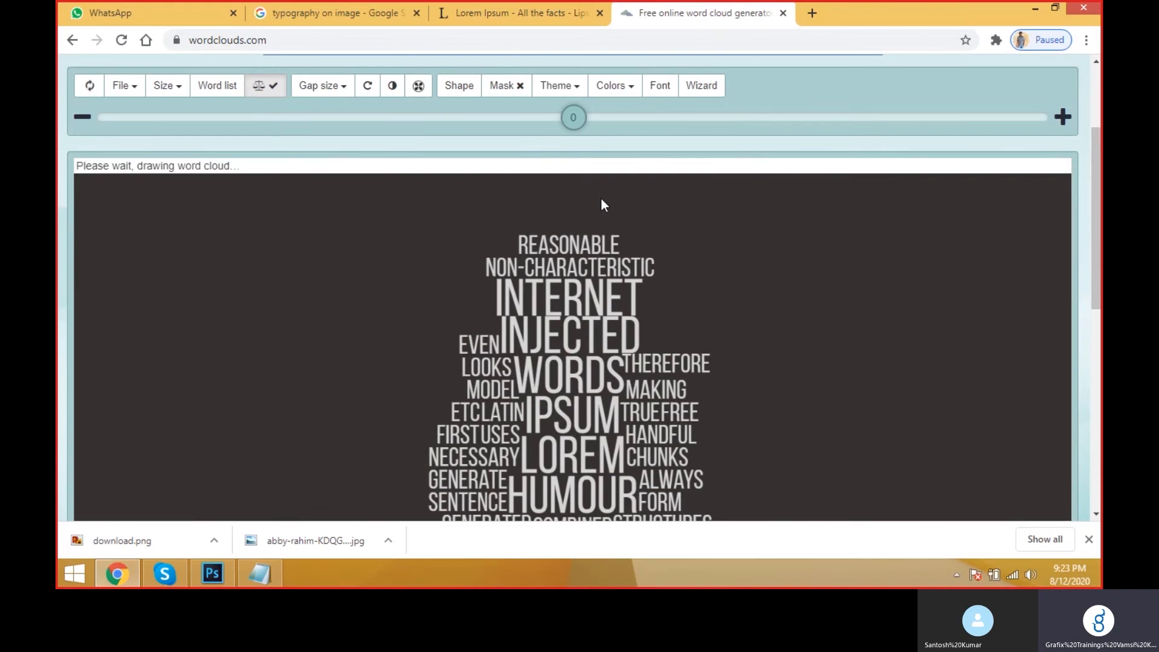
click(578, 90)
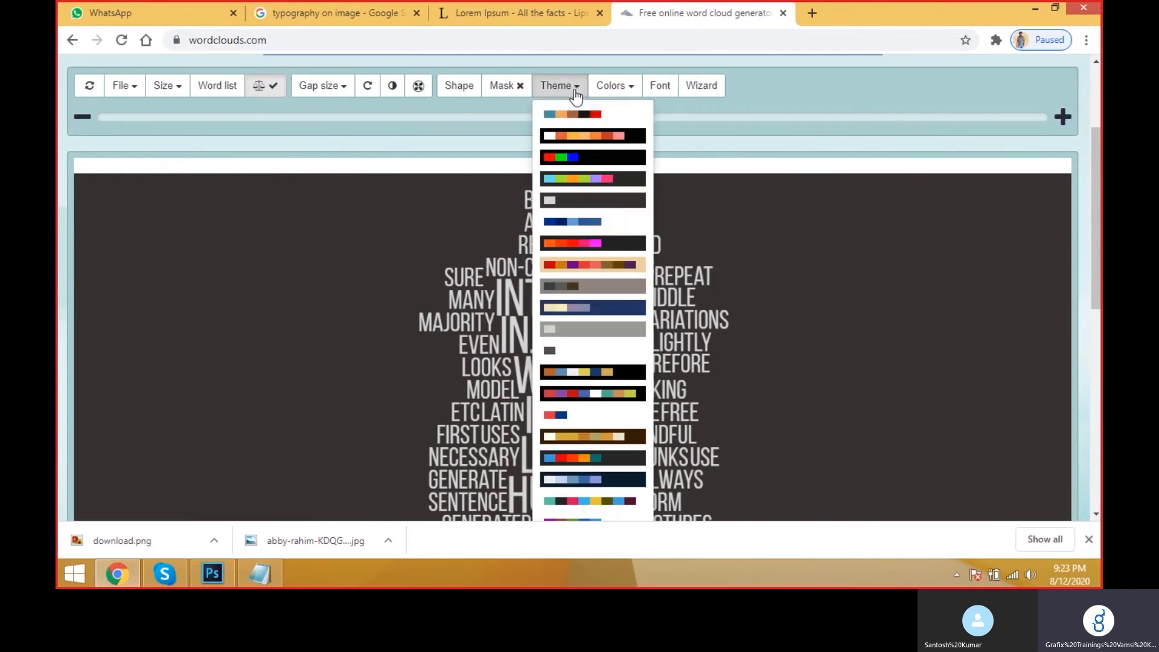
click(611, 222)
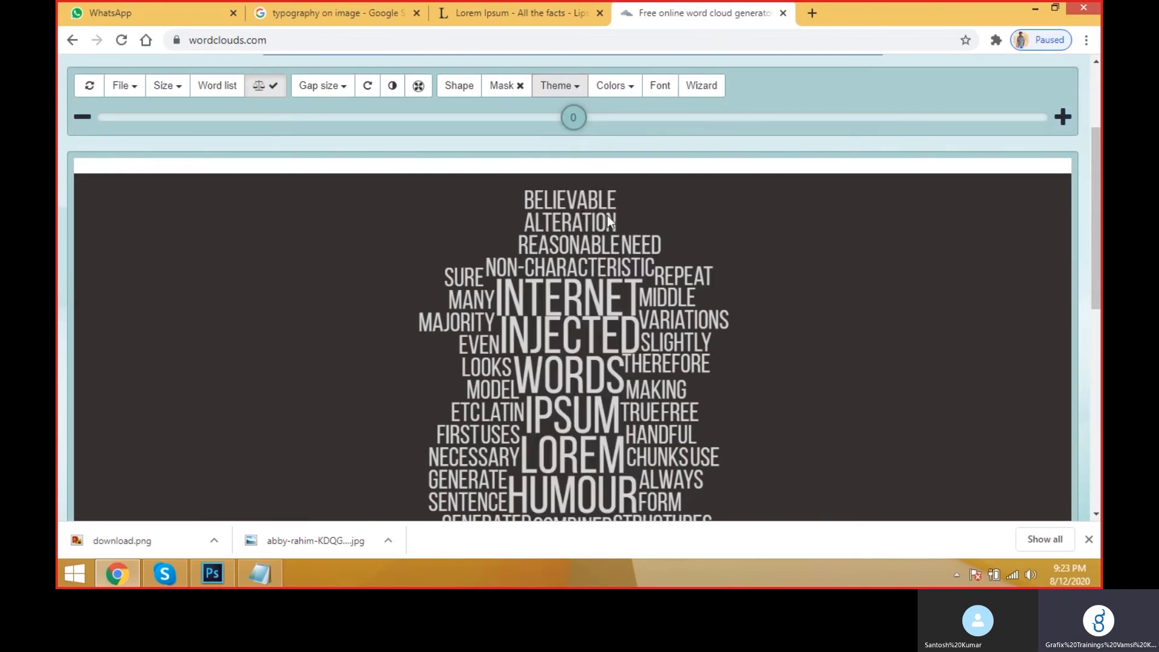
- Darken the word cloud's background colour to pure black and apply it
click(610, 85)
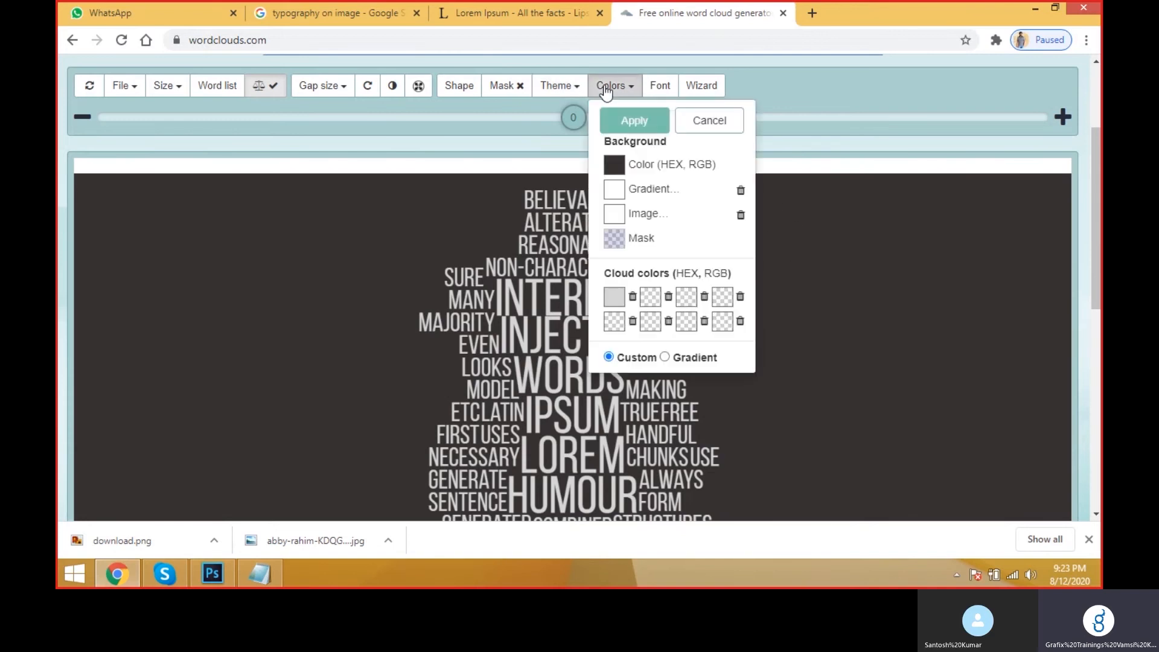
click(614, 165)
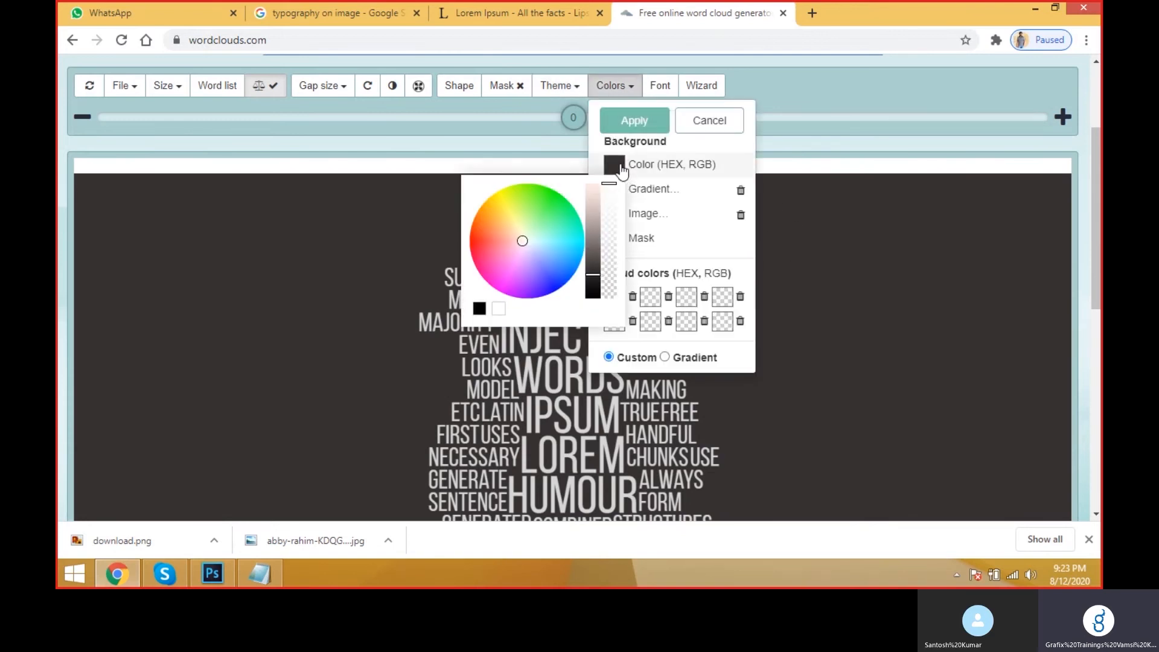
drag(597, 262, 602, 320)
click(633, 121)
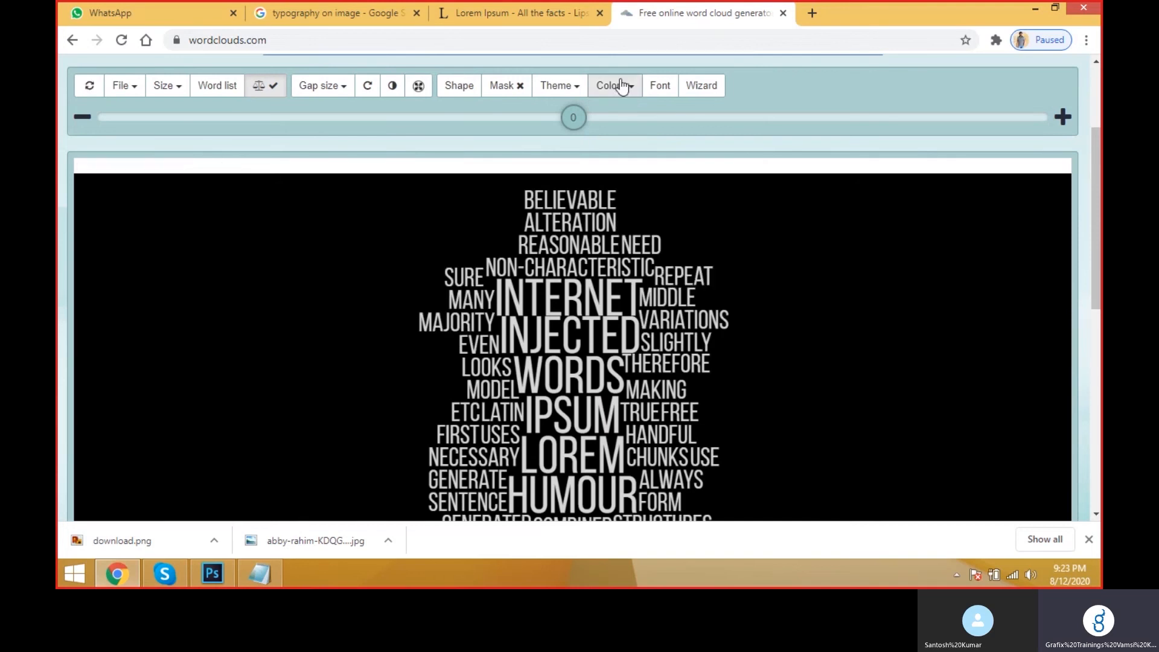
- Brighten the grey word colour to white, apply it and check the recoloured cloud
click(621, 85)
click(613, 297)
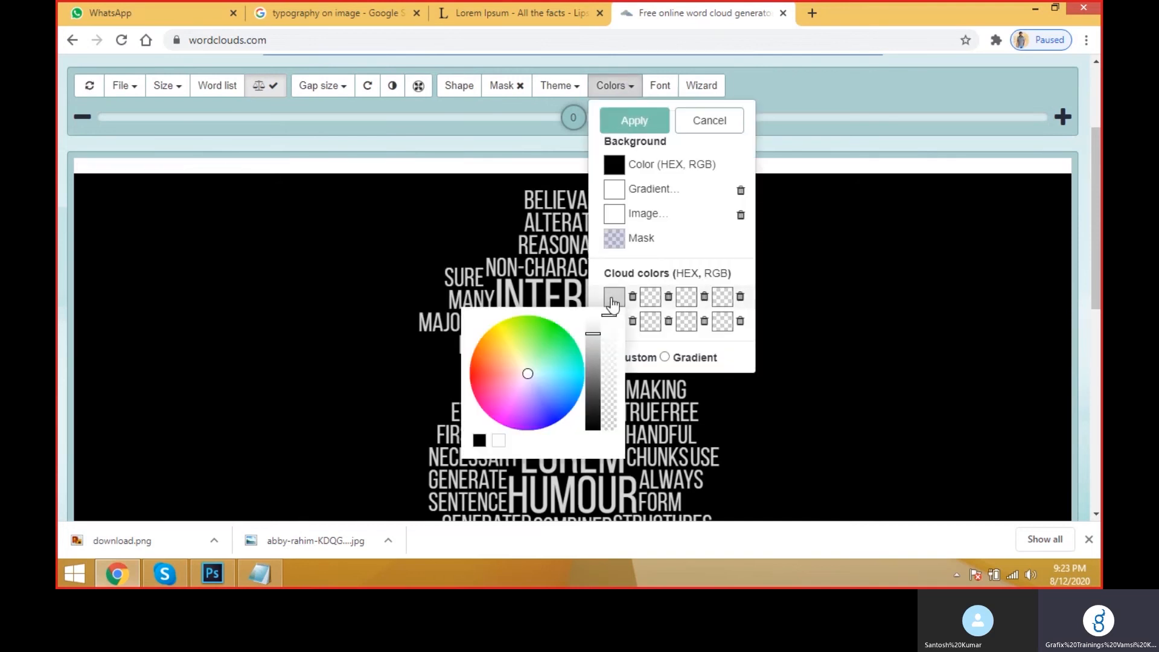
drag(593, 334, 600, 295)
click(623, 122)
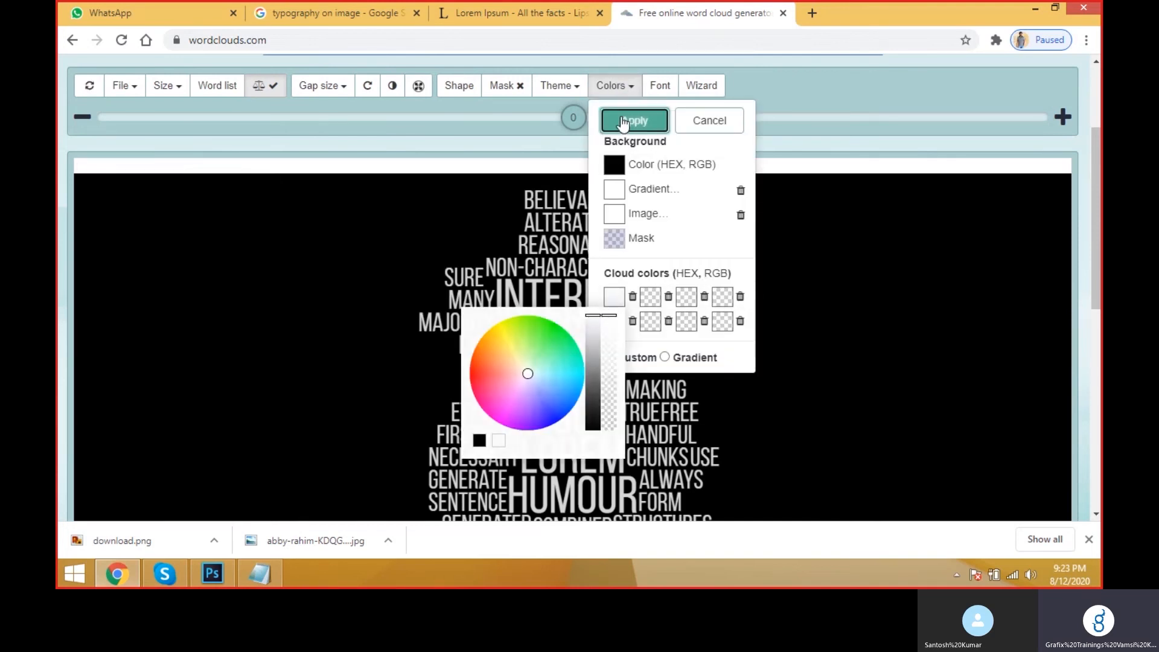
scroll(908, 353, down, 5)
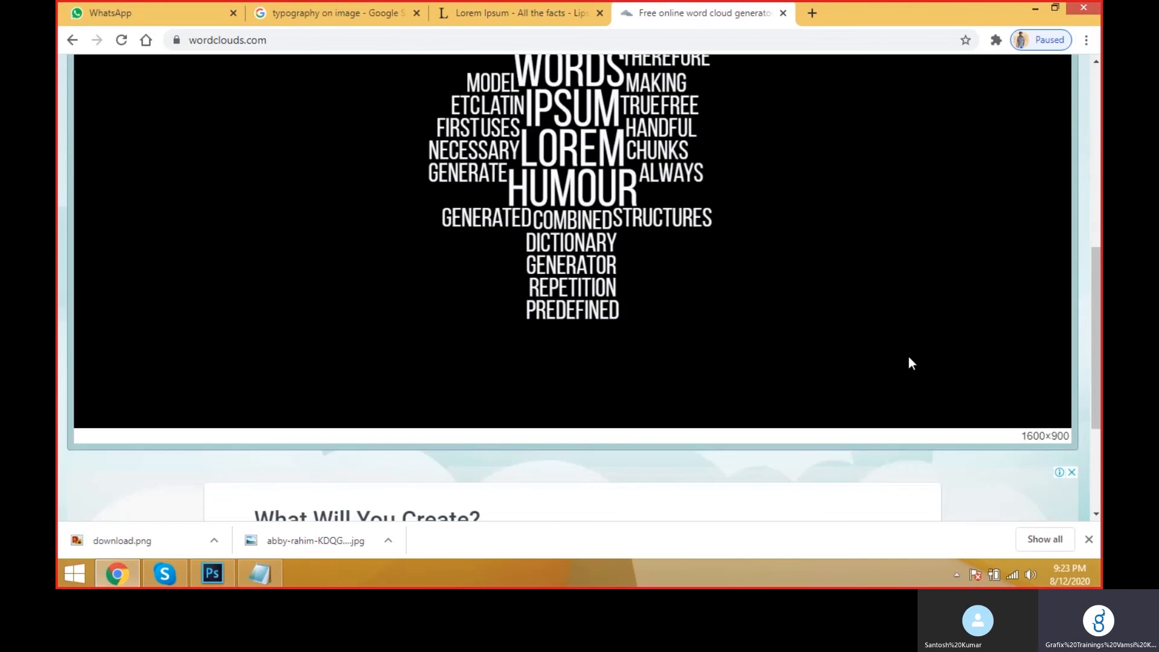
- Try a gap size of 2 between the words, and settle on a gap size of 4
scroll(635, 129, up, 6)
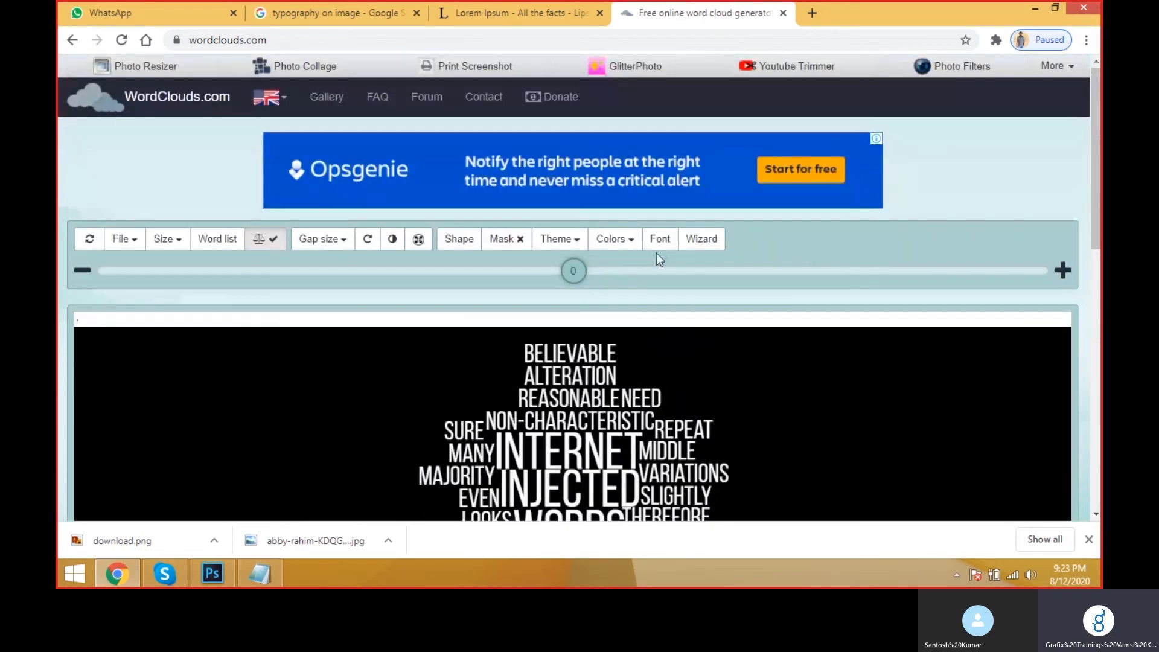
click(329, 244)
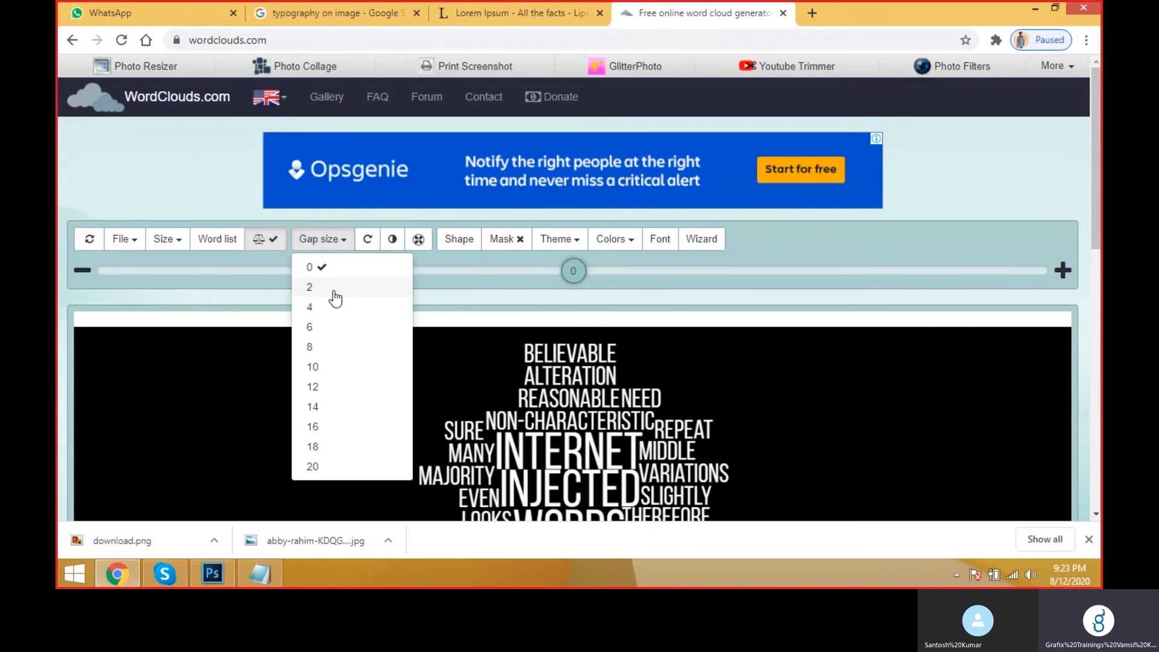
click(334, 292)
click(324, 240)
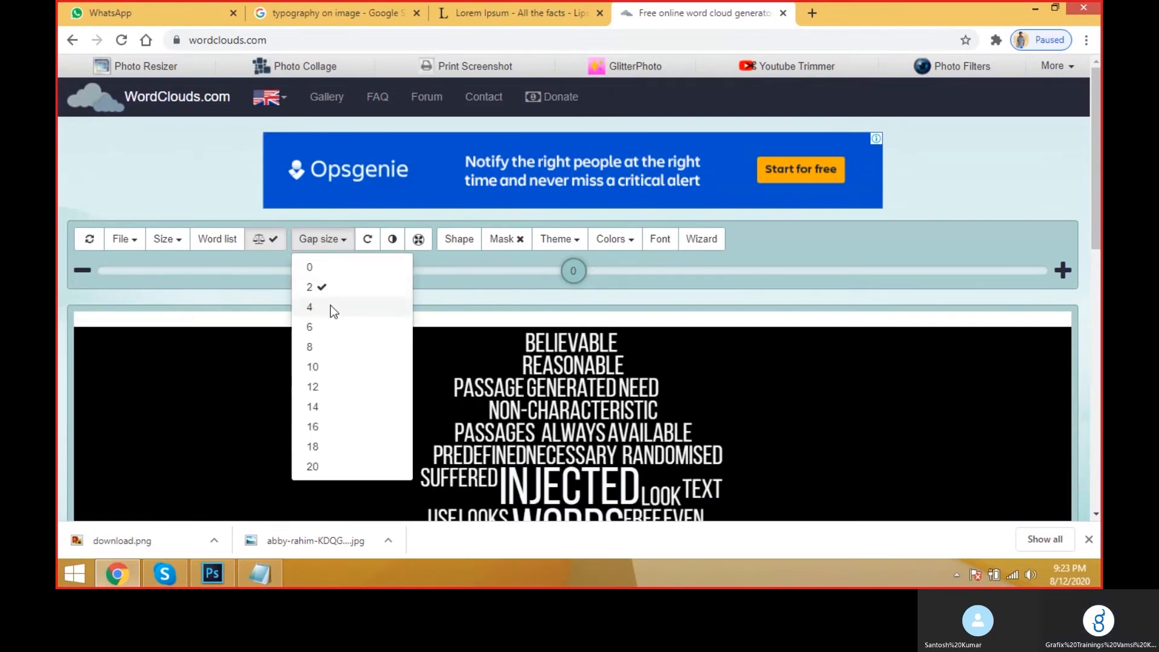
click(331, 306)
scroll(472, 292, down, 2)
scroll(472, 294, down, 1)
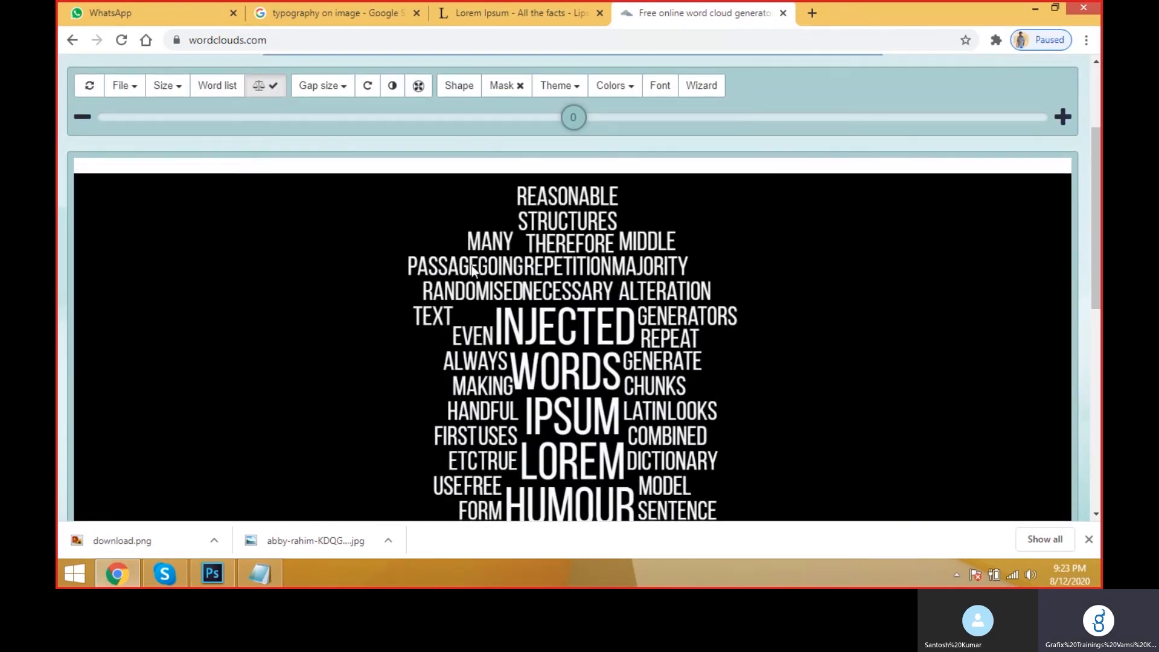
- Check the available word direction options and look over the lower part of the word cloud
click(374, 86)
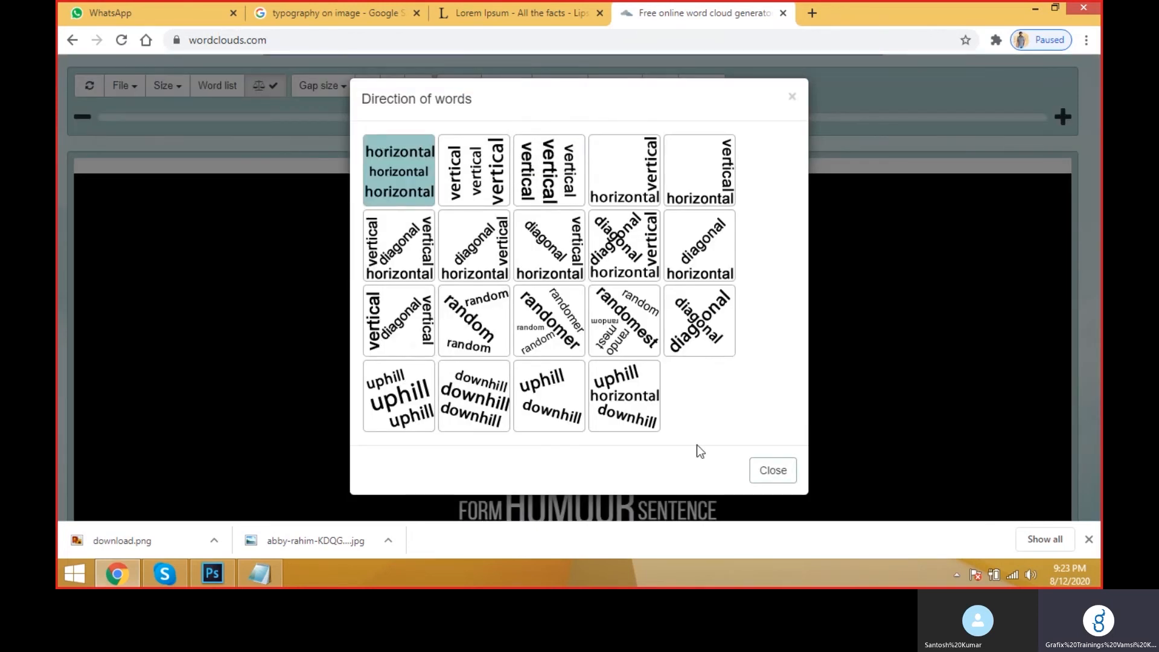
click(784, 473)
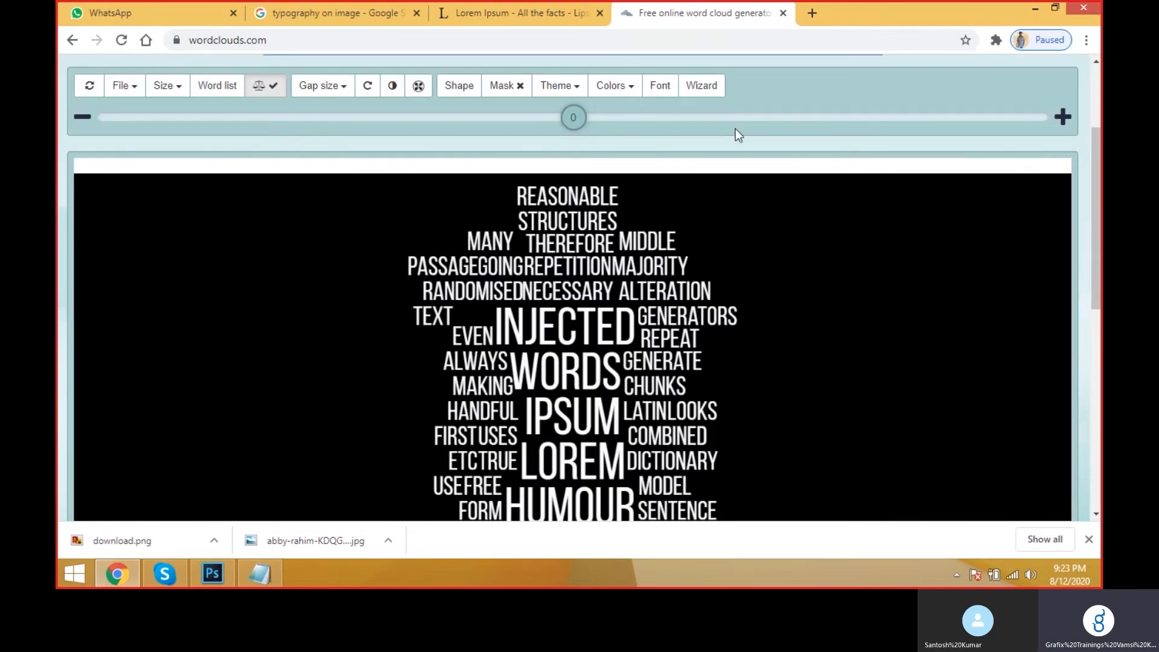
scroll(826, 423, down, 5)
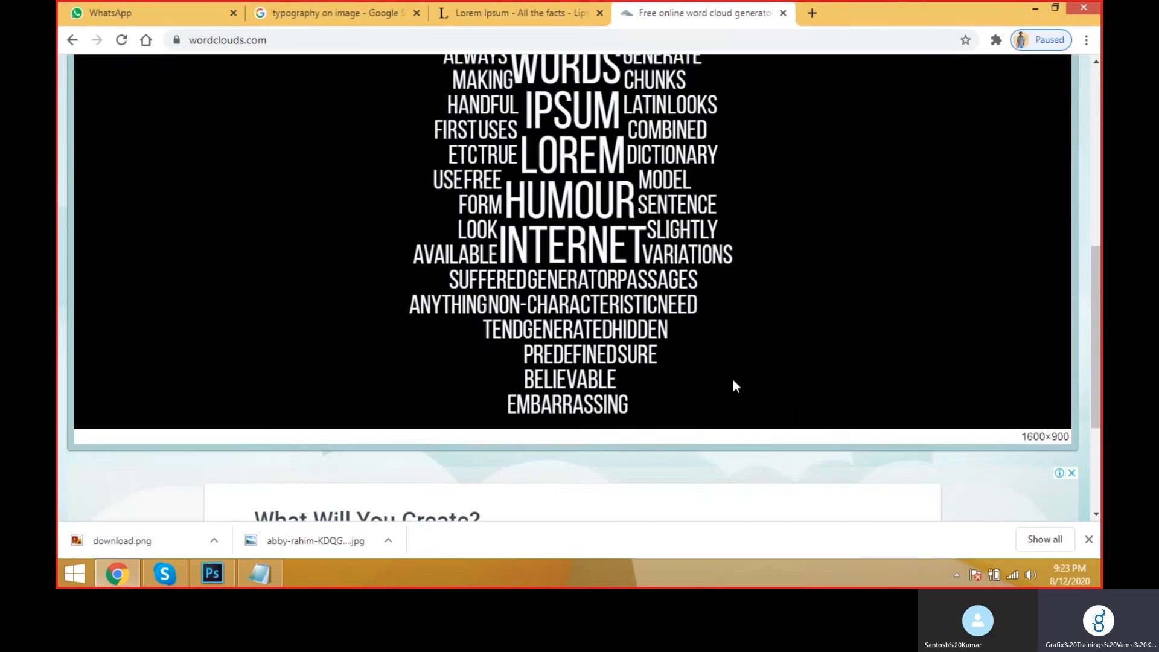
- Save the white-on-black word cloud image as download.png and show the file in the Downloads folder
right_click(625, 236)
click(664, 245)
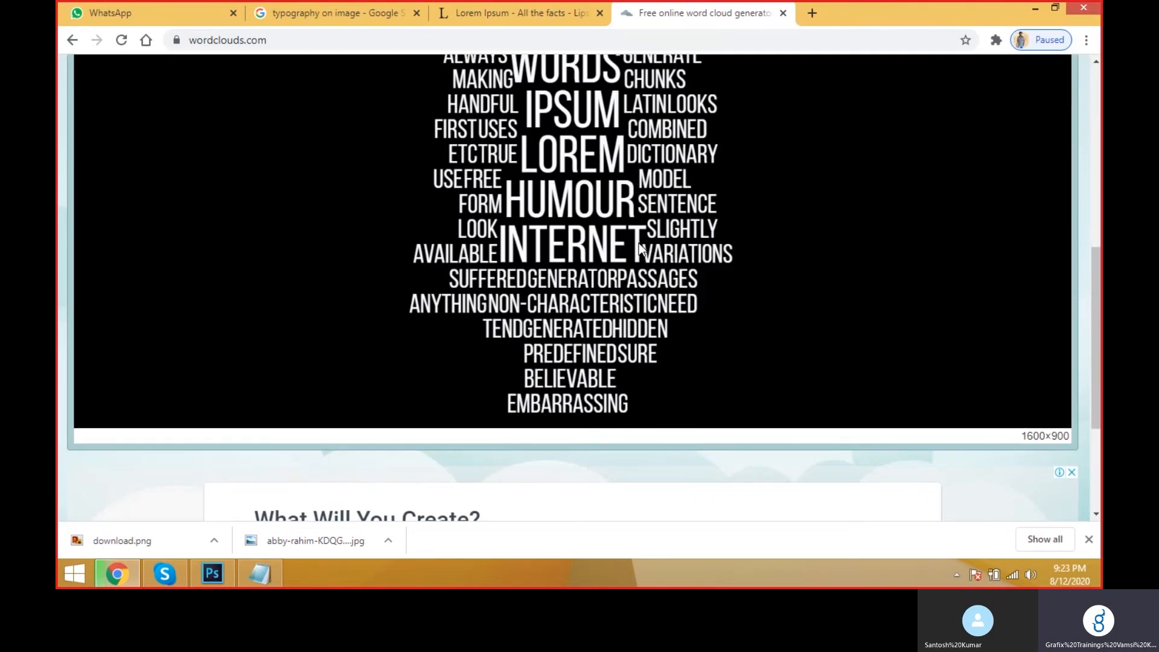
click(215, 540)
click(243, 491)
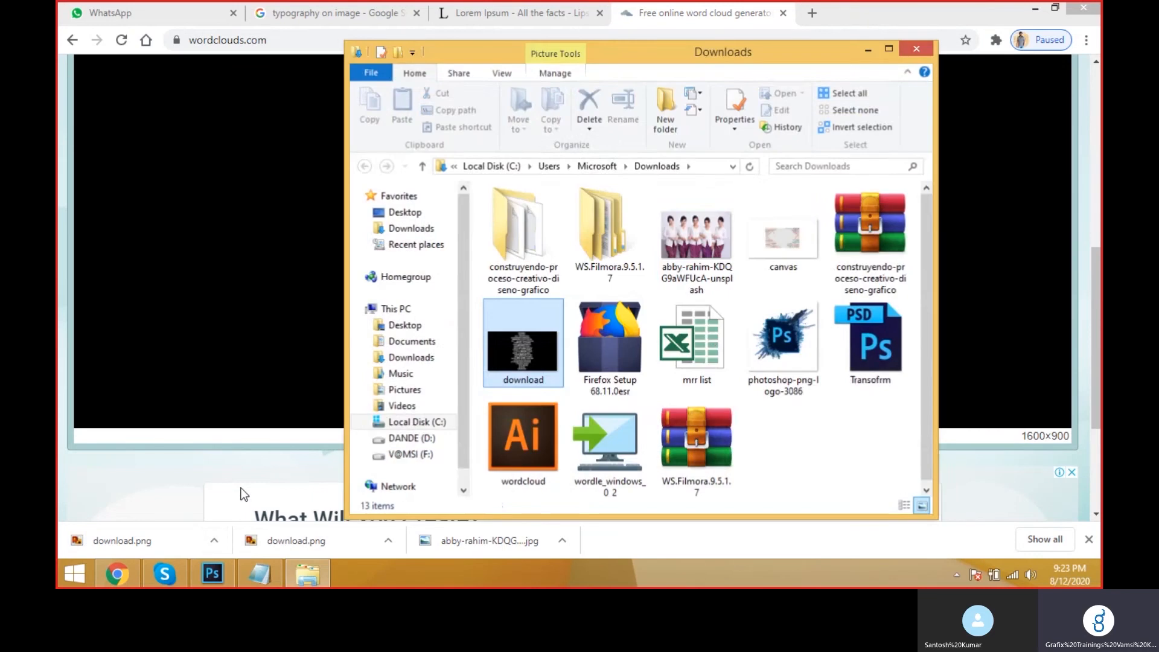
- Move the downloaded word cloud image from Downloads to the desktop and place it in an empty area
key(ctrl+x)
key(super+d)
key(ctrl+v)
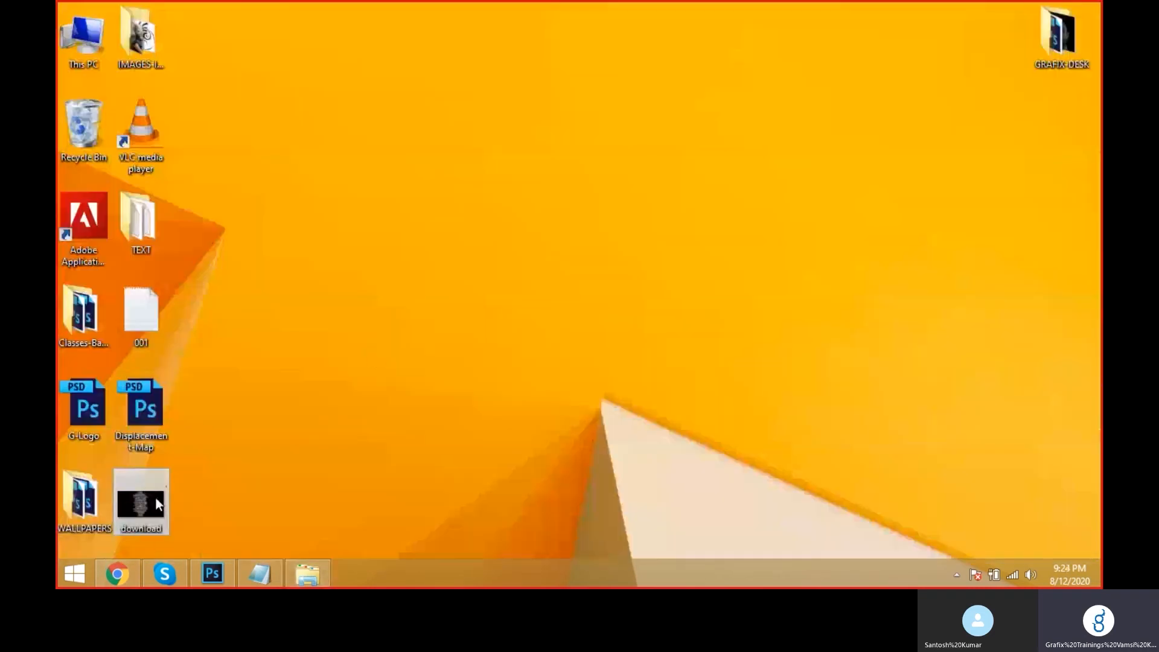
drag(163, 496, 312, 238)
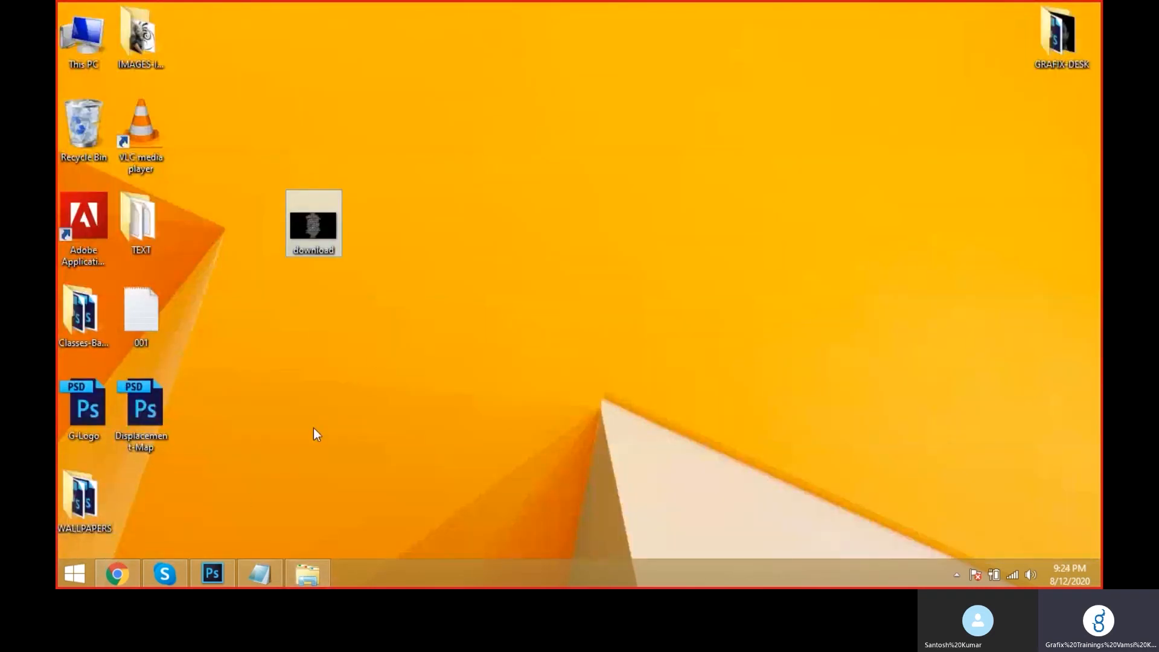
- Locate the newest downloaded word cloud in its folder and place the image in an empty area of the desktop
click(136, 567)
click(214, 540)
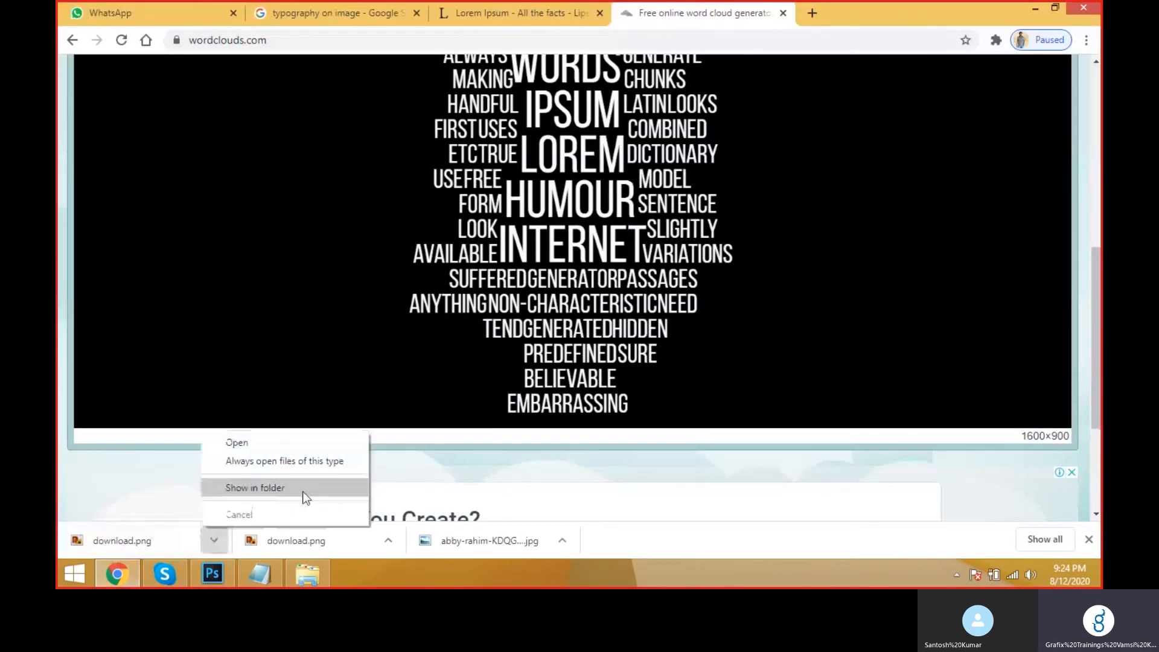
click(324, 486)
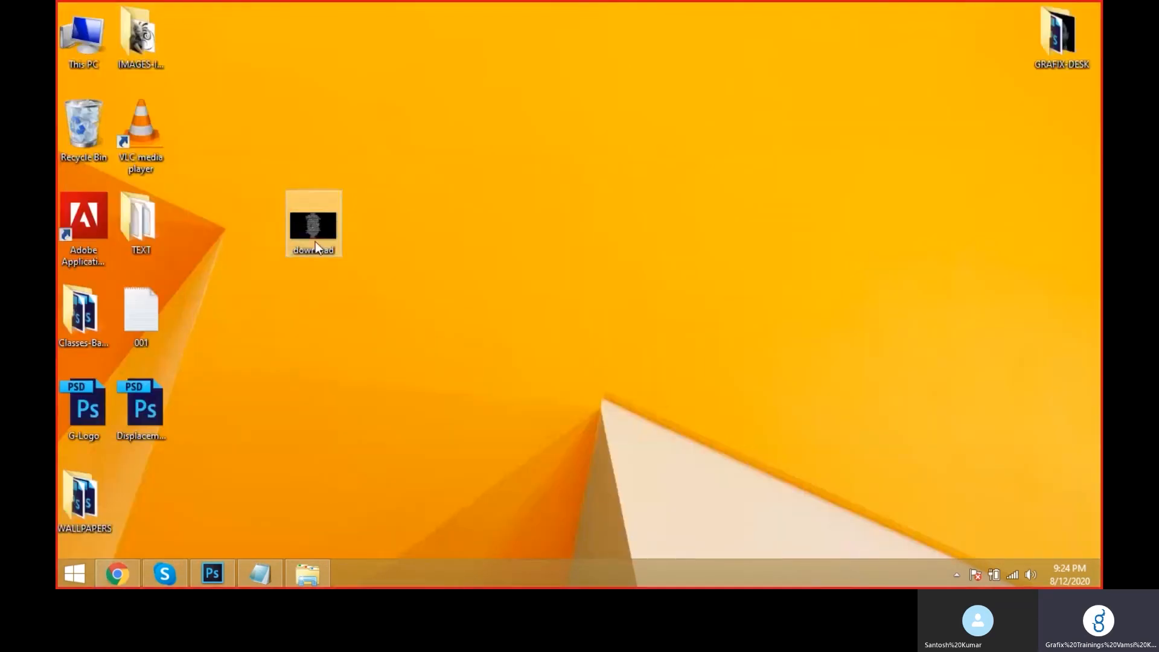
drag(315, 241, 287, 230)
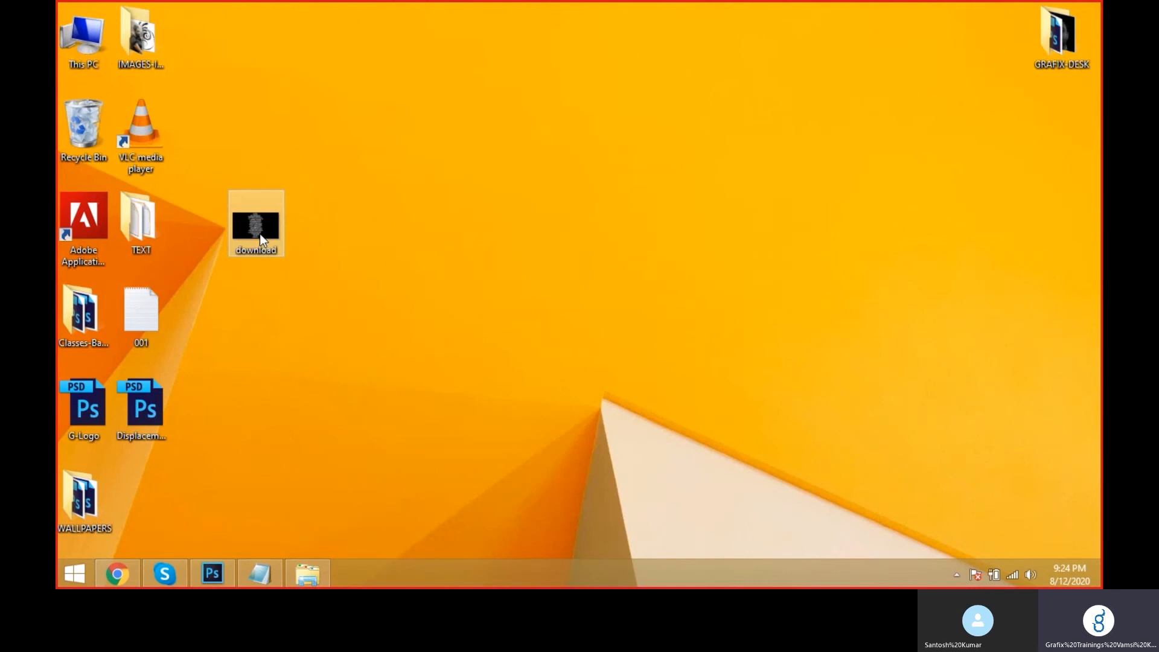
- Switch to Photoshop and open the word cloud image download.png
click(222, 572)
click(99, 12)
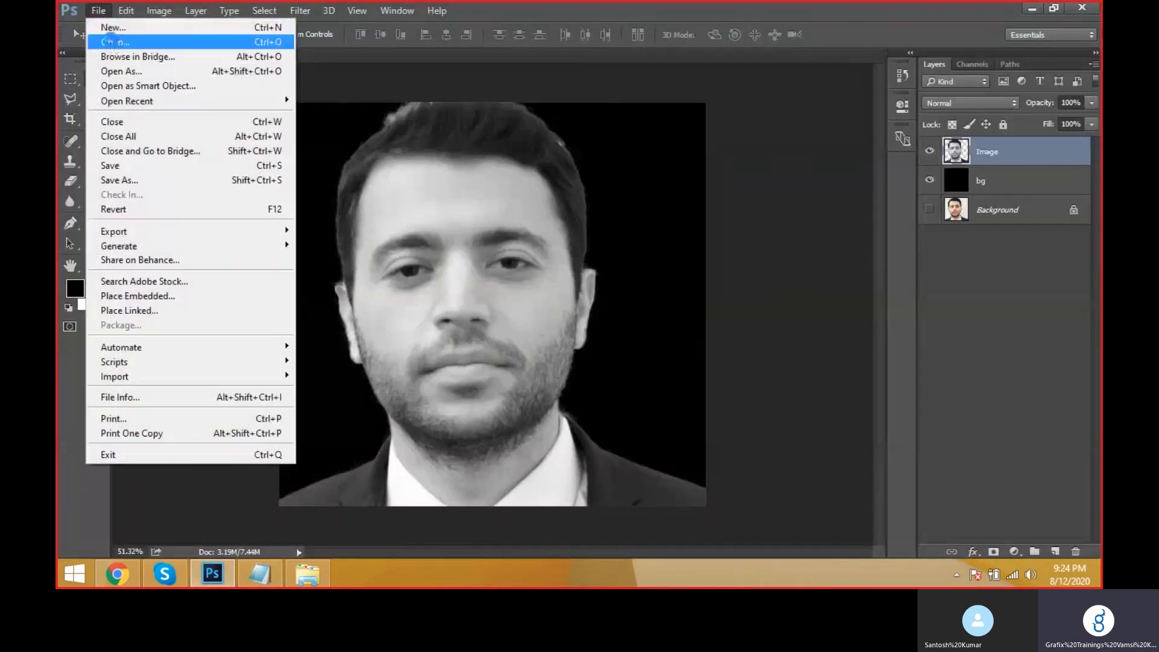
click(115, 42)
double_click(891, 254)
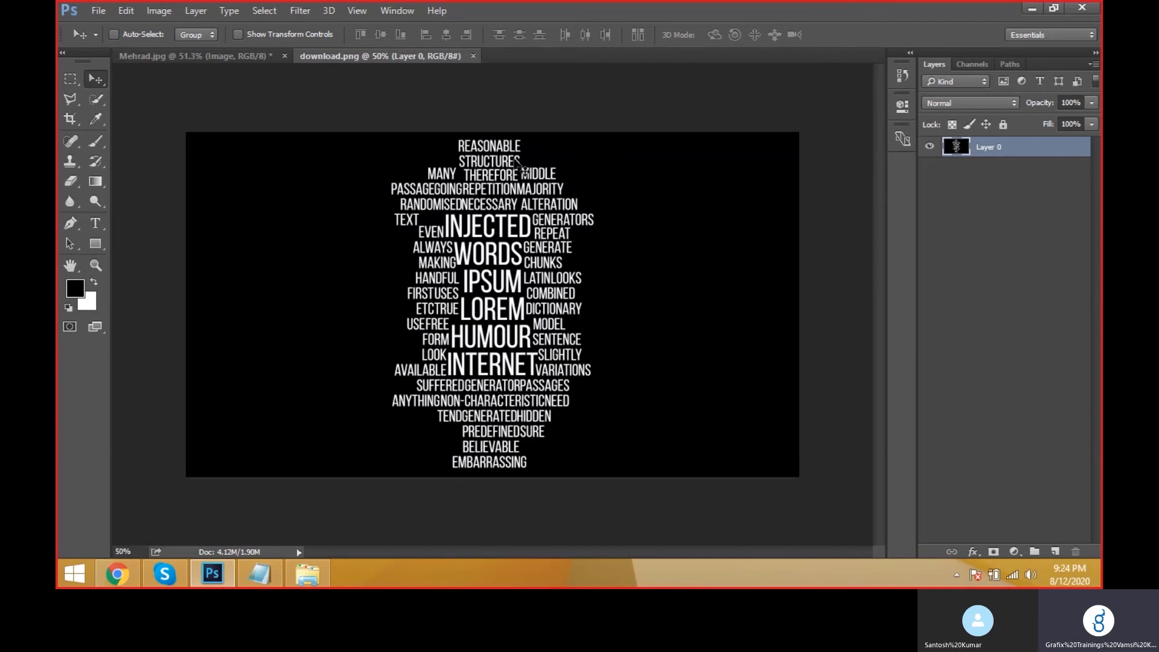
- Compare the portrait and word cloud documents, and load the RGB channel of download.png as a selection around the words
click(196, 57)
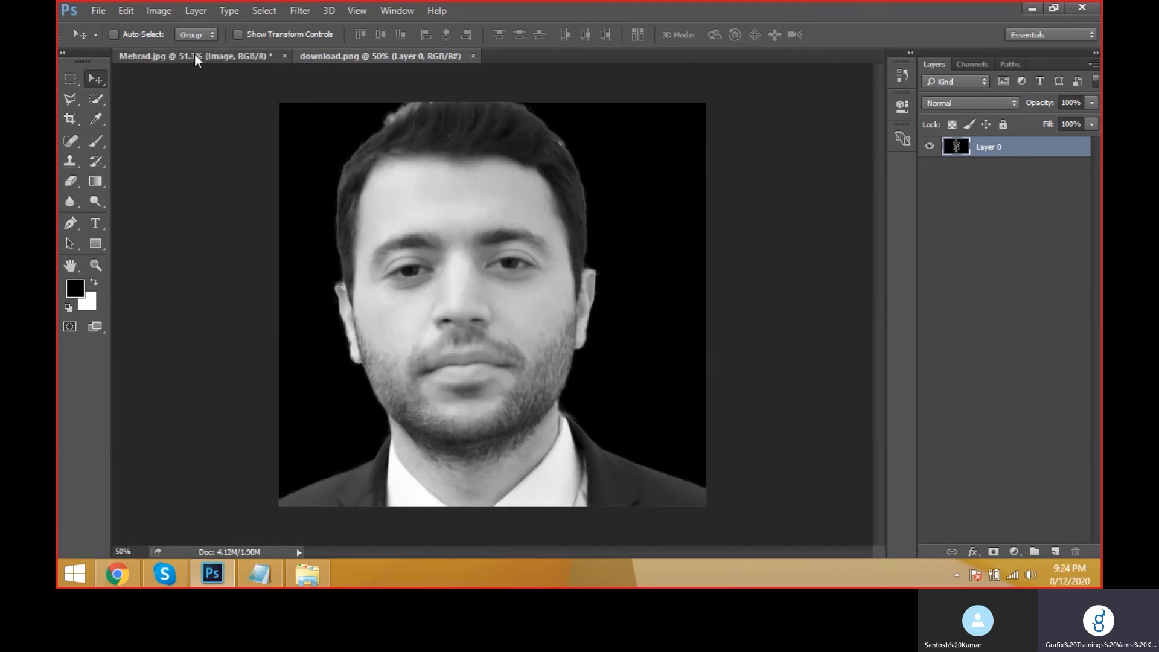
click(416, 59)
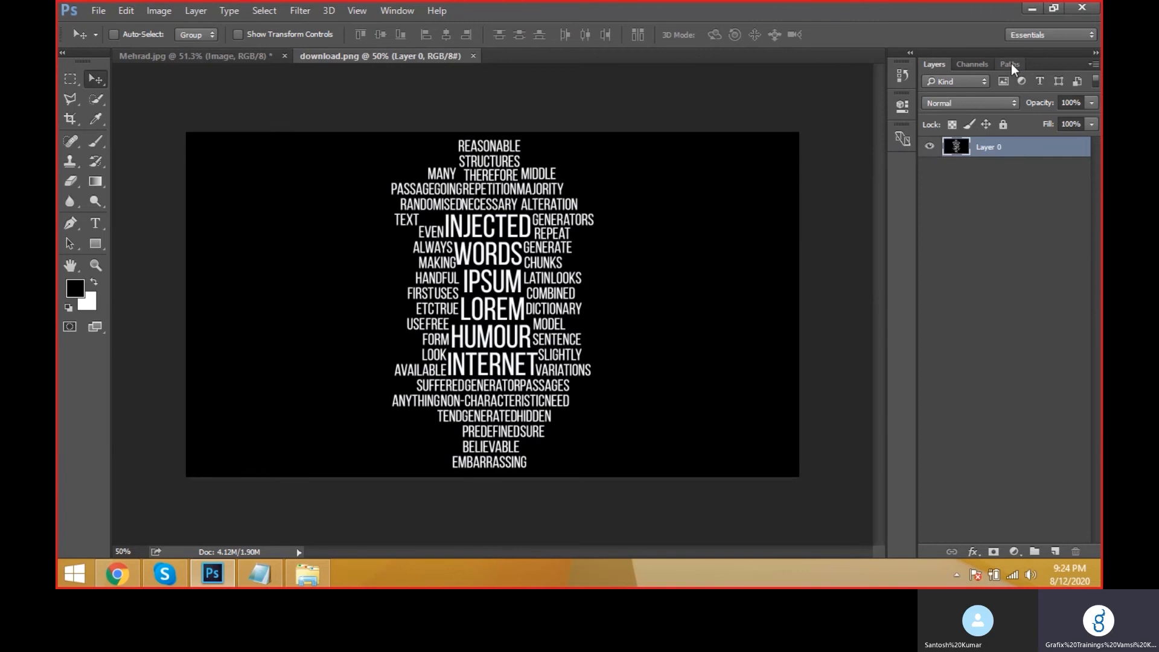
click(983, 66)
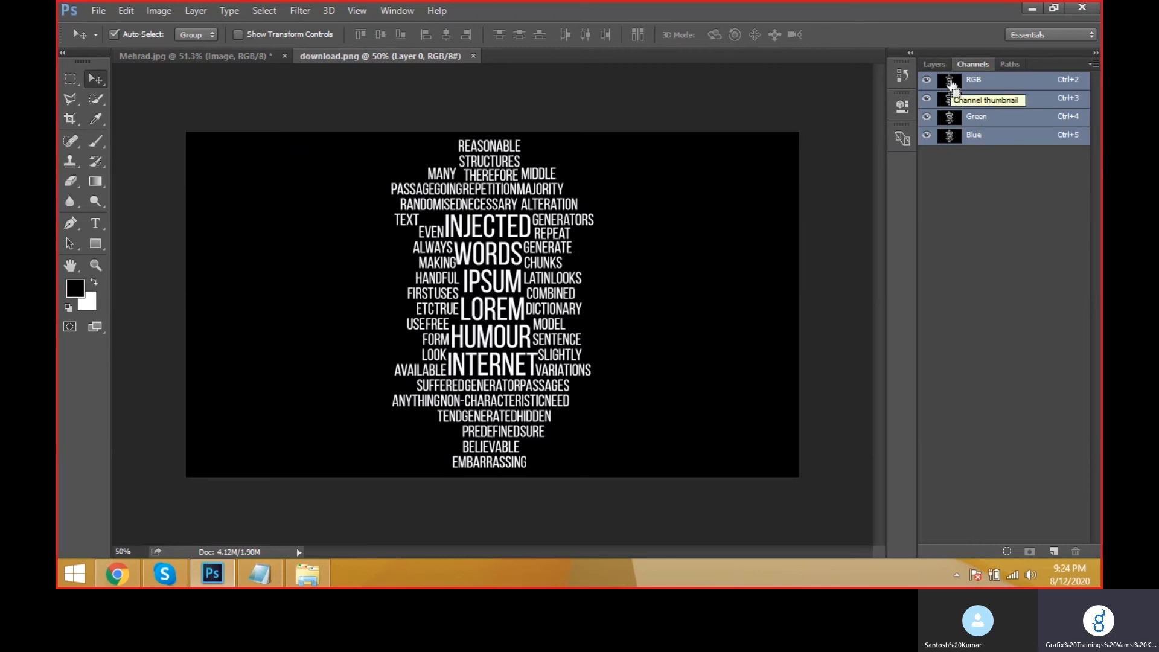
ctrl+click(950, 84)
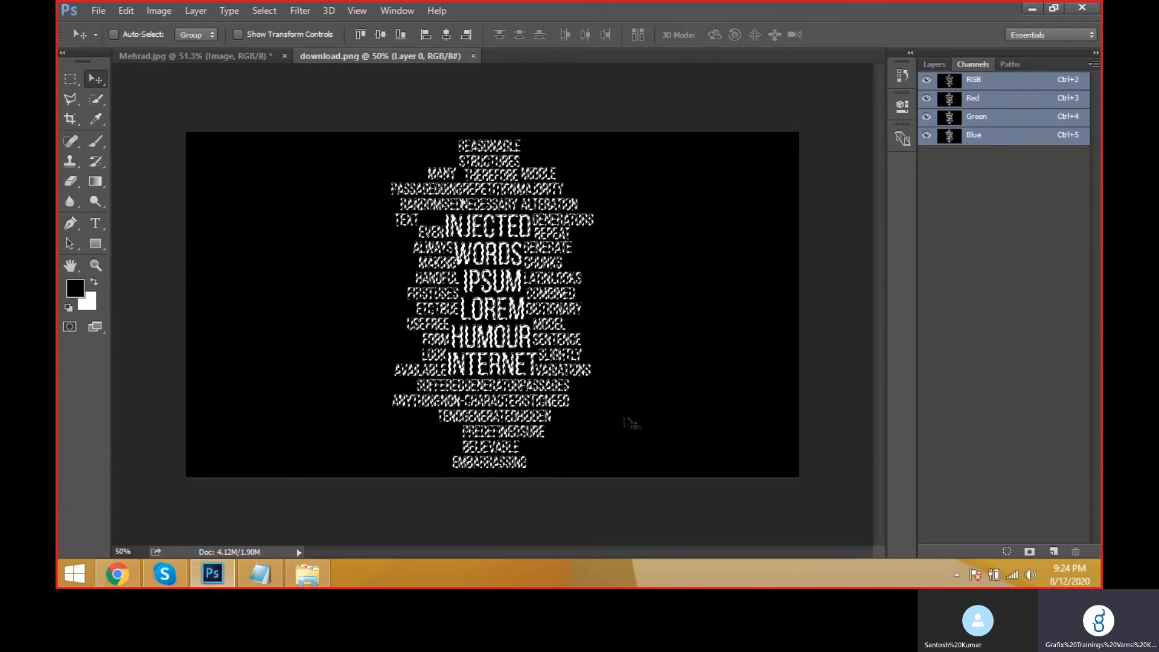
- Try to move the selected words straight into the portrait document, undo it and return to download.png
drag(492, 253, 504, 198)
key(ctrl+z)
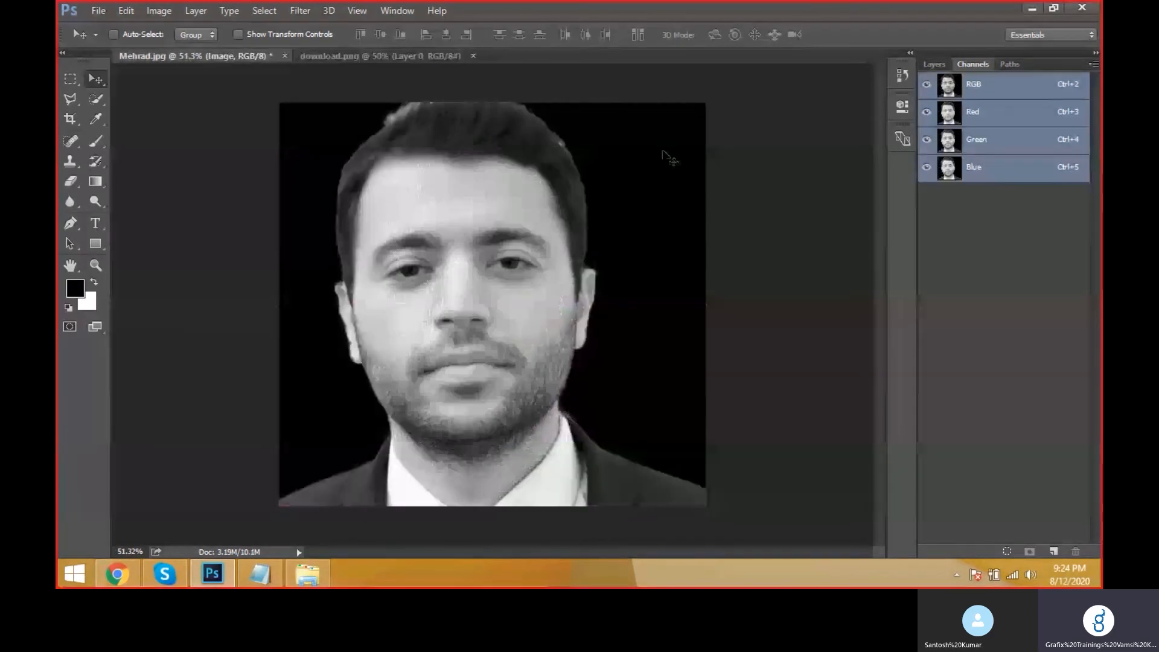
click(435, 57)
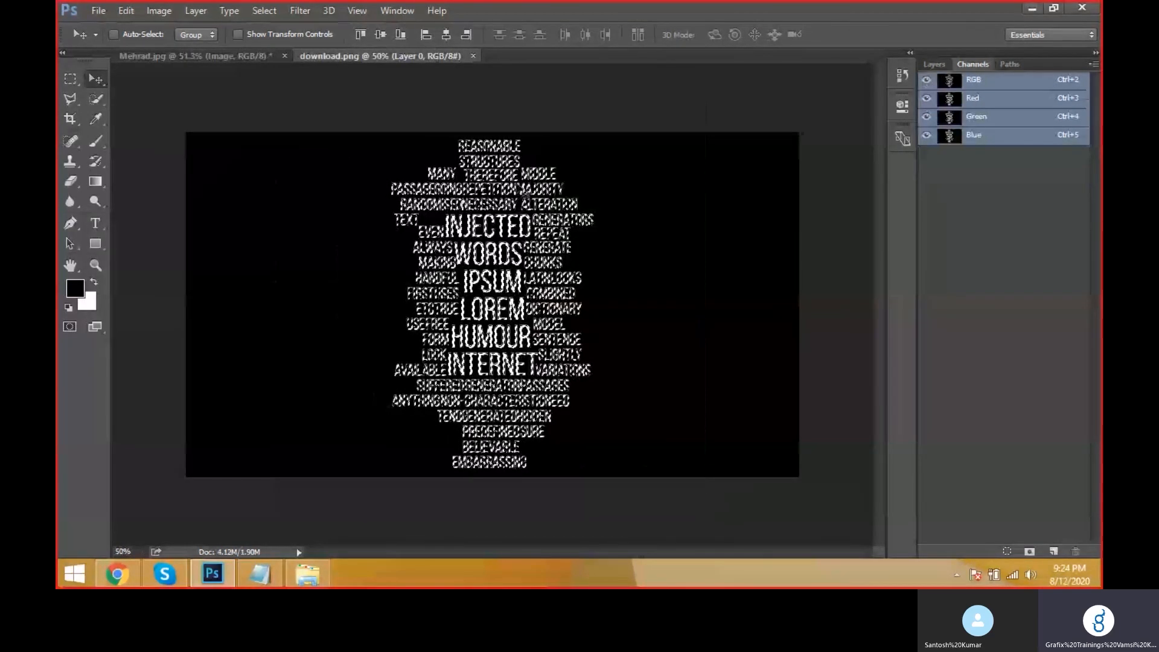
- Fill the word selection with white on a new layer and position the words over the face in the portrait document
click(934, 64)
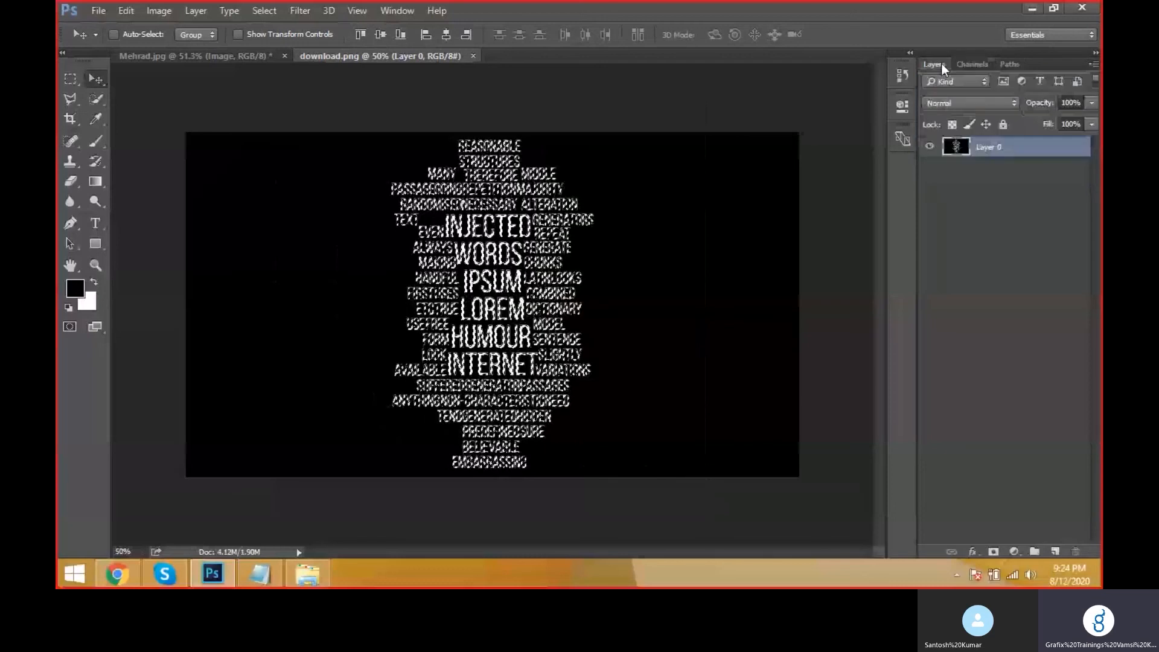
key(ctrl+shift+alt+n)
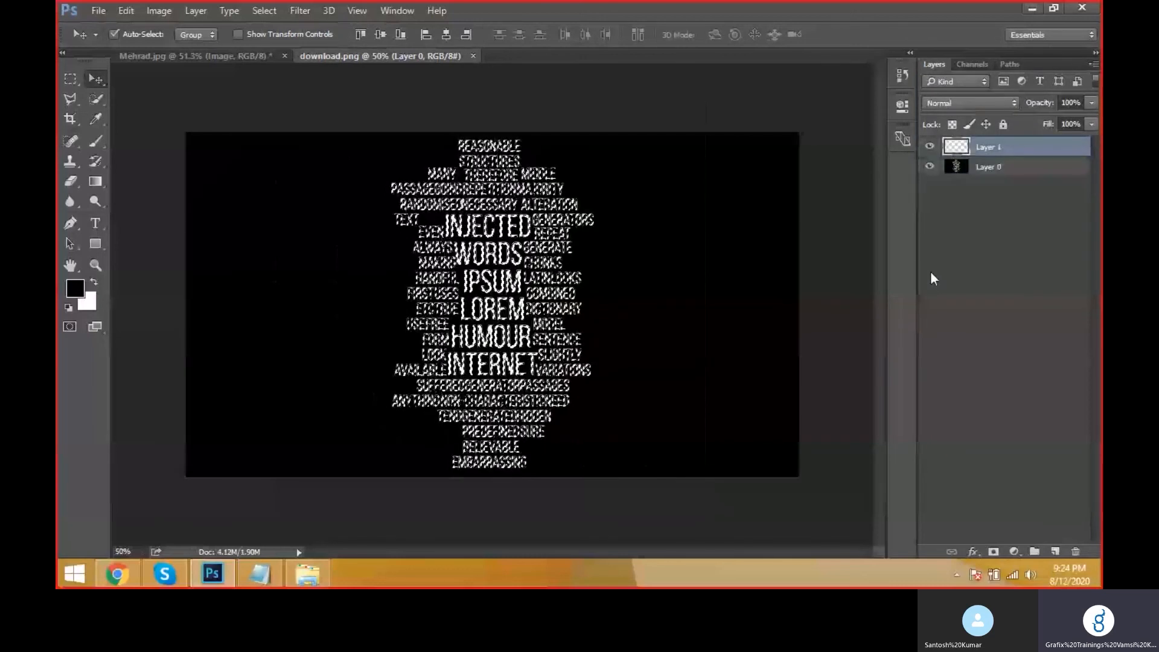
drag(517, 183, 495, 241)
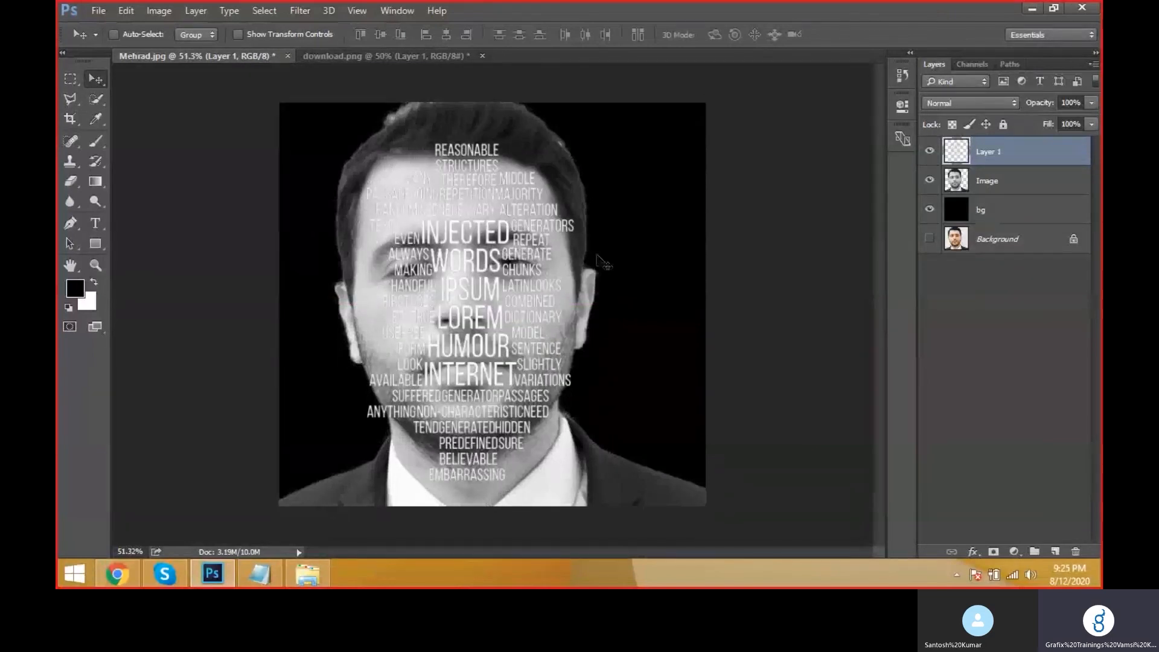
mouse_move(552, 282)
mouse_down()
mouse_move(575, 316)
mouse_move(688, 265)
mouse_move(564, 278)
mouse_up()
drag(470, 237, 460, 236)
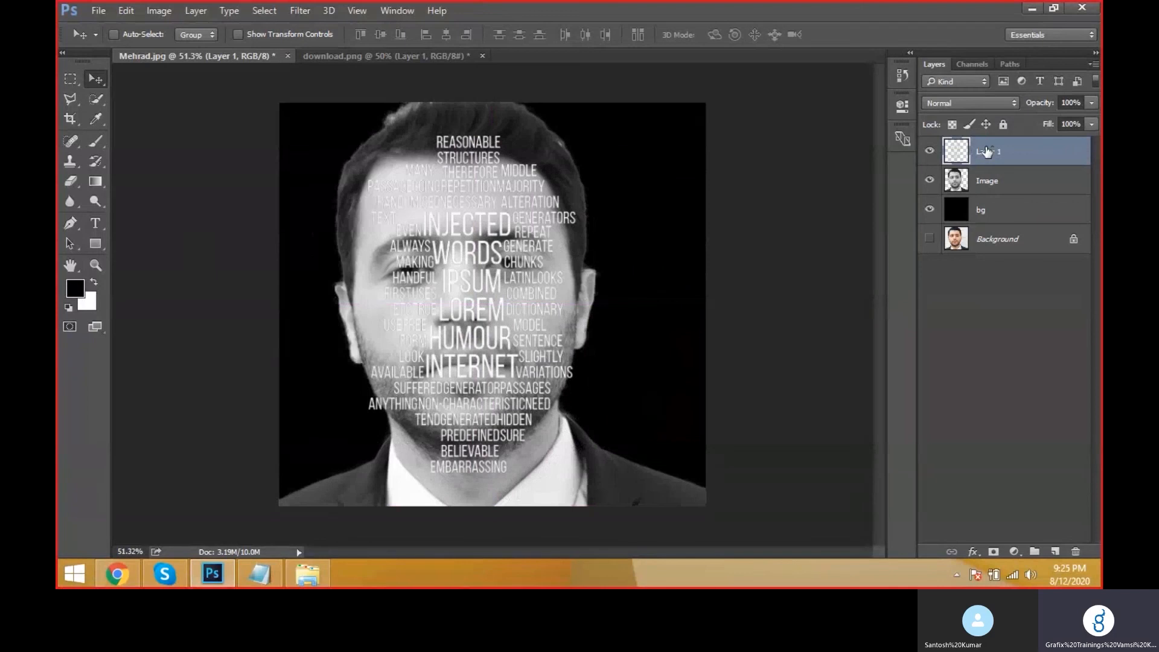
- Rename the layer holding the words as "word clouds"
double_click(988, 151)
text(word clouds)
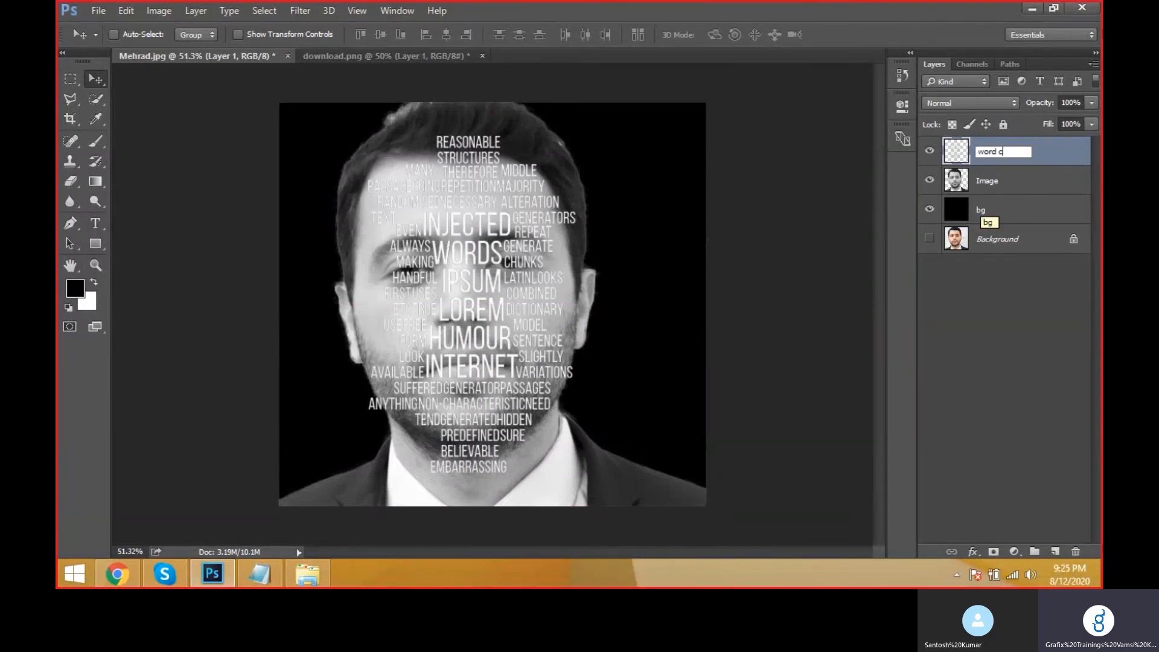
key(Return)
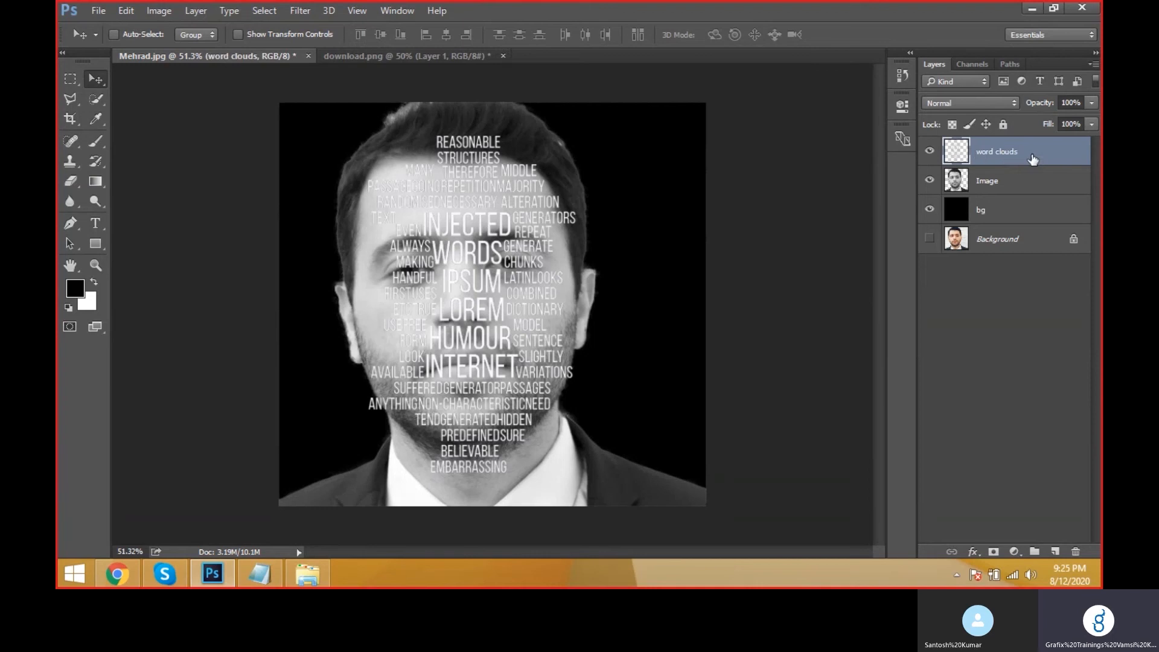
- Duplicate the word clouds layer and hide the original
key(ctrl+j)
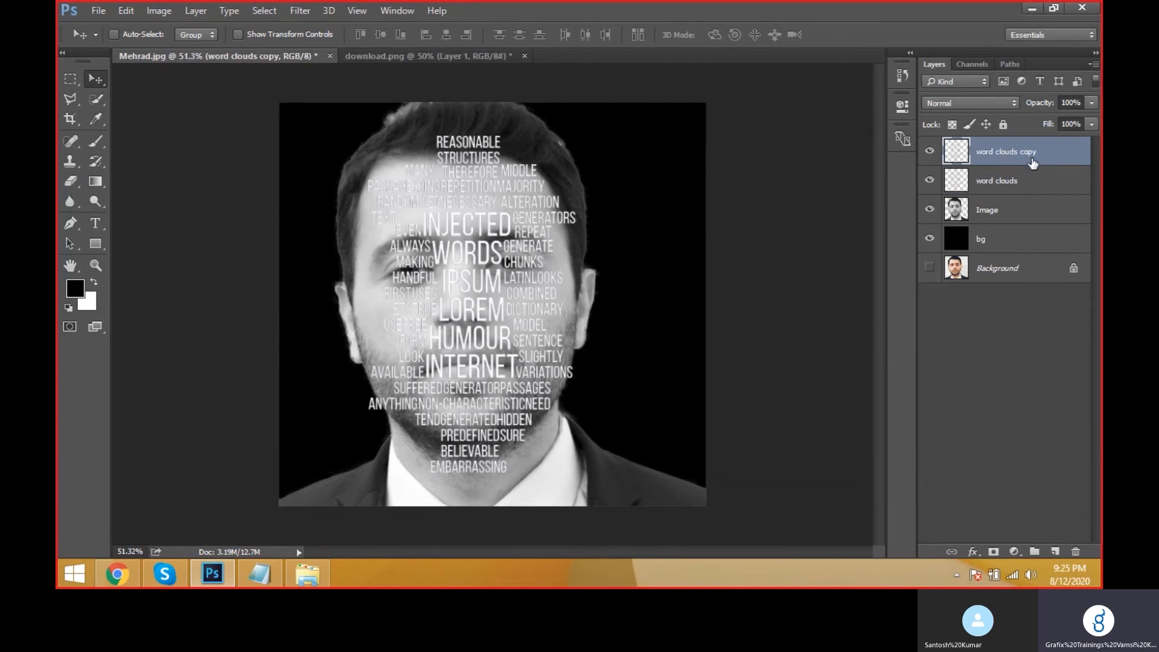
click(1028, 187)
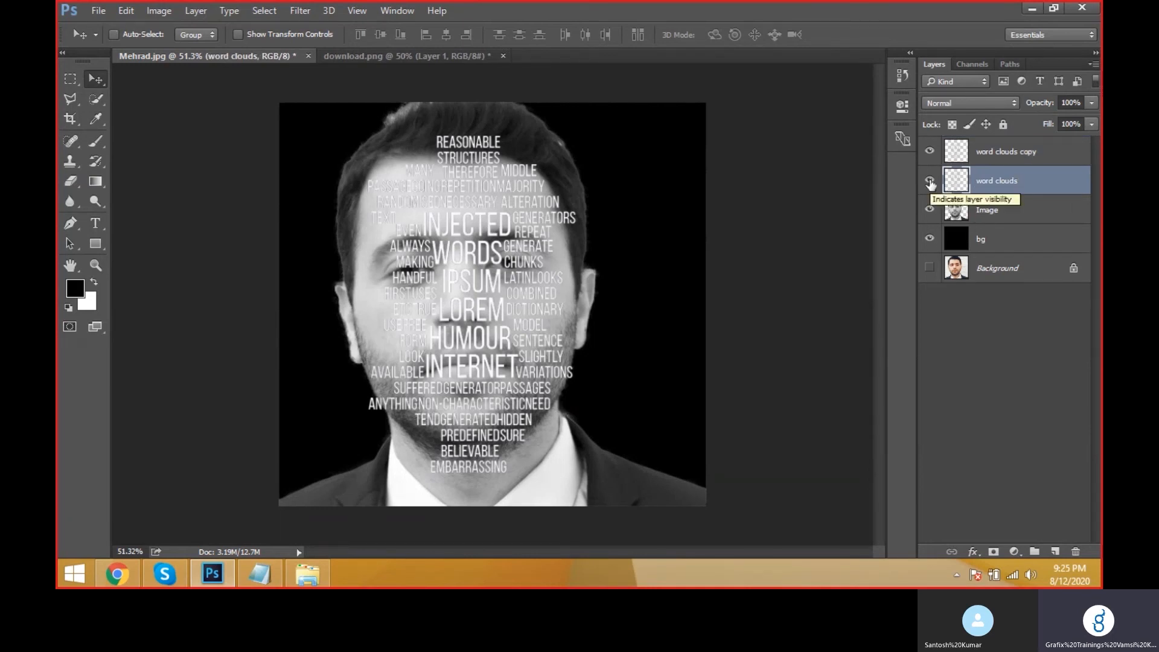
click(930, 180)
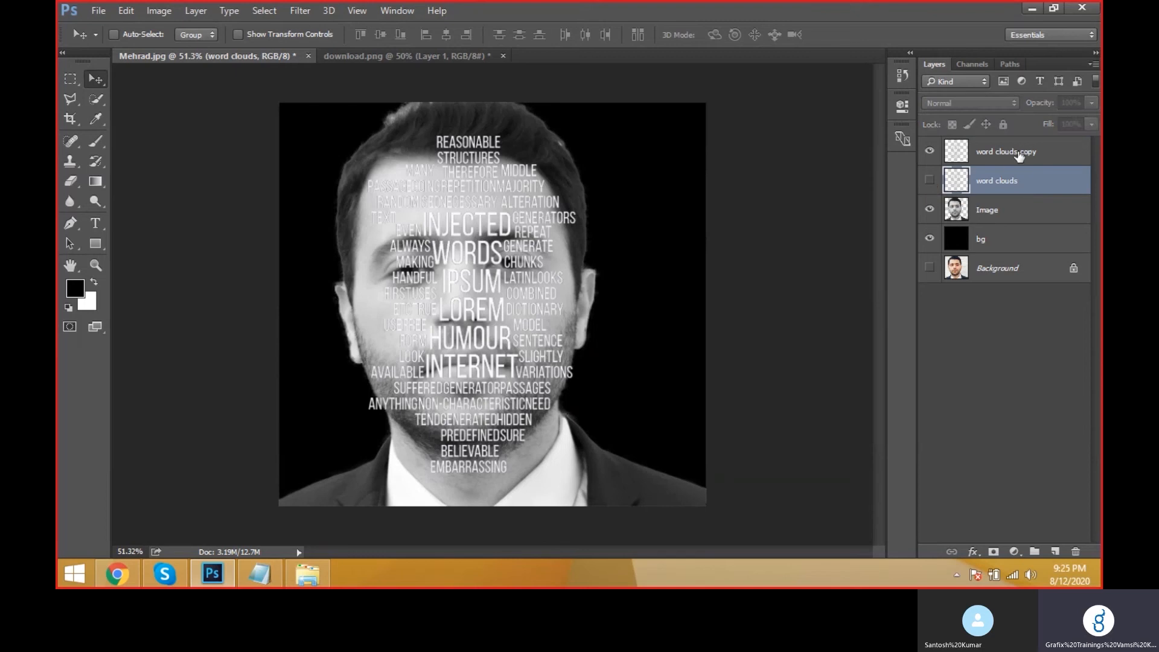
- Add a Drop Shadow to the word clouds copy layer, keeping the face visible beside the layer style settings
click(1020, 155)
double_click(1062, 153)
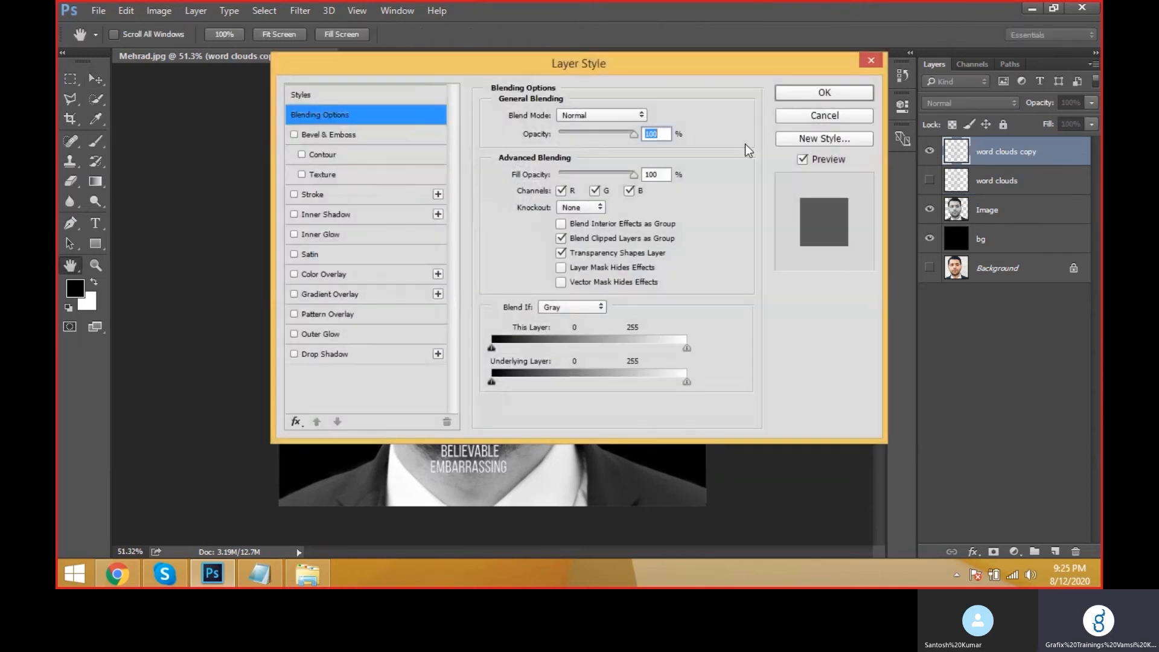
click(323, 353)
drag(626, 75, 899, 38)
click(916, 147)
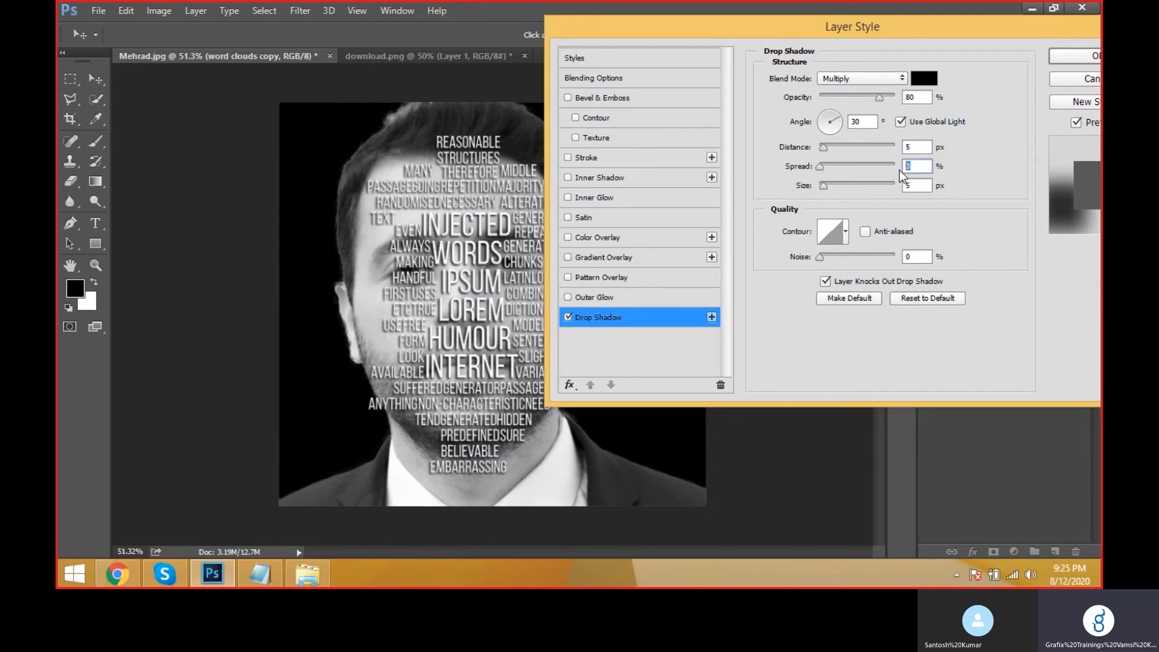
- Try a drop shadow opacity of 75% and set it back to 80%
drag(921, 98, 866, 101)
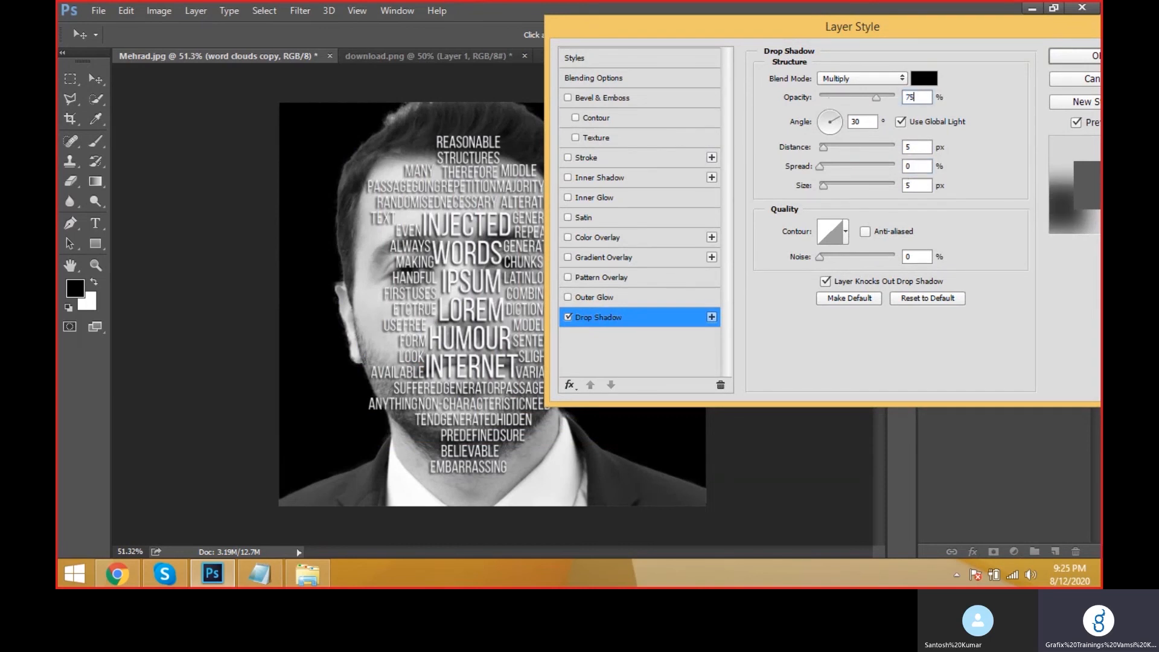
key(Down)
key(Down)
key(Down)
key(Down)
key(Down)
text(80)
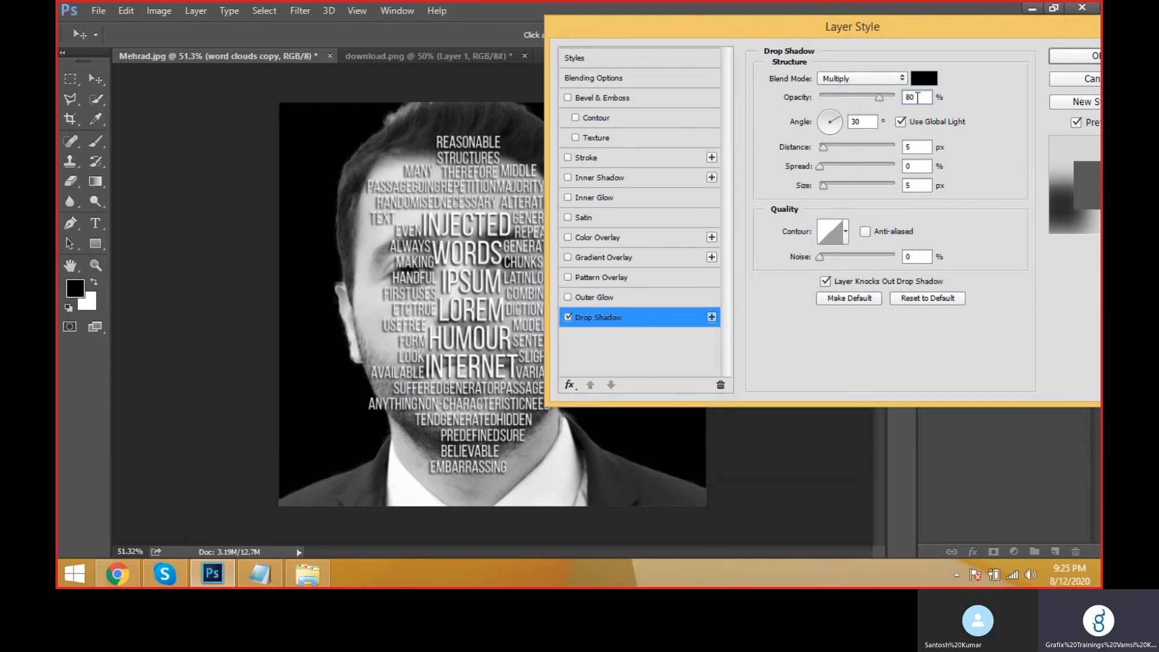
- Try a different drop shadow angle, set it back to 30 degrees and apply the layer style
click(905, 148)
click(905, 184)
click(920, 93)
drag(861, 122, 833, 124)
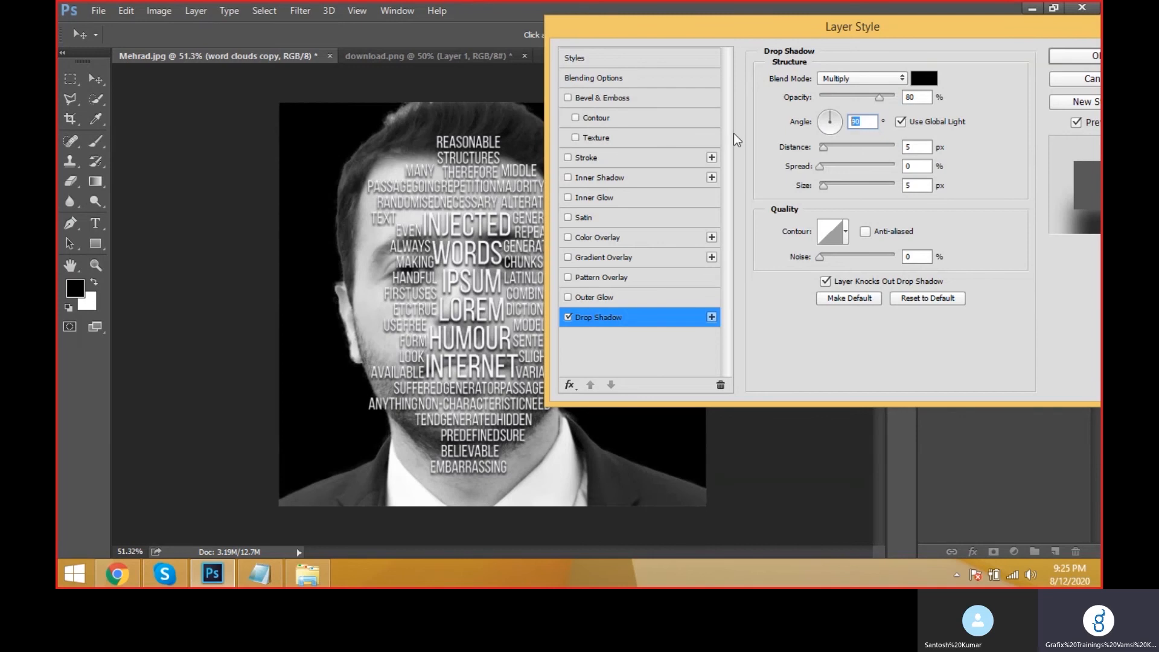
text(30)
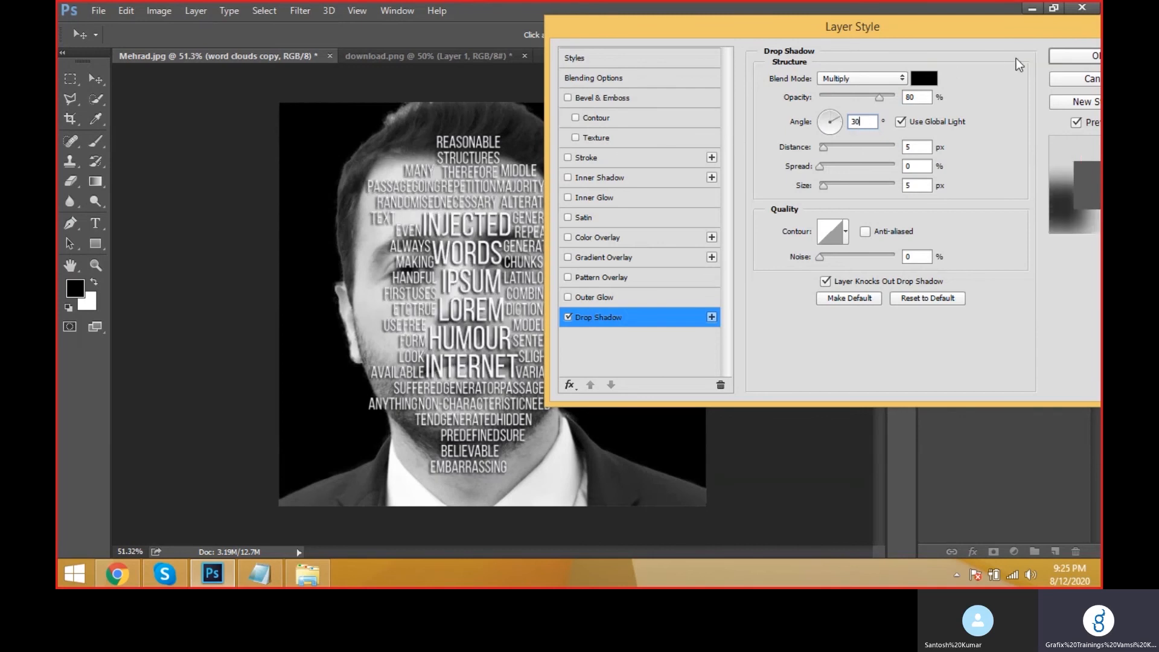
click(1066, 57)
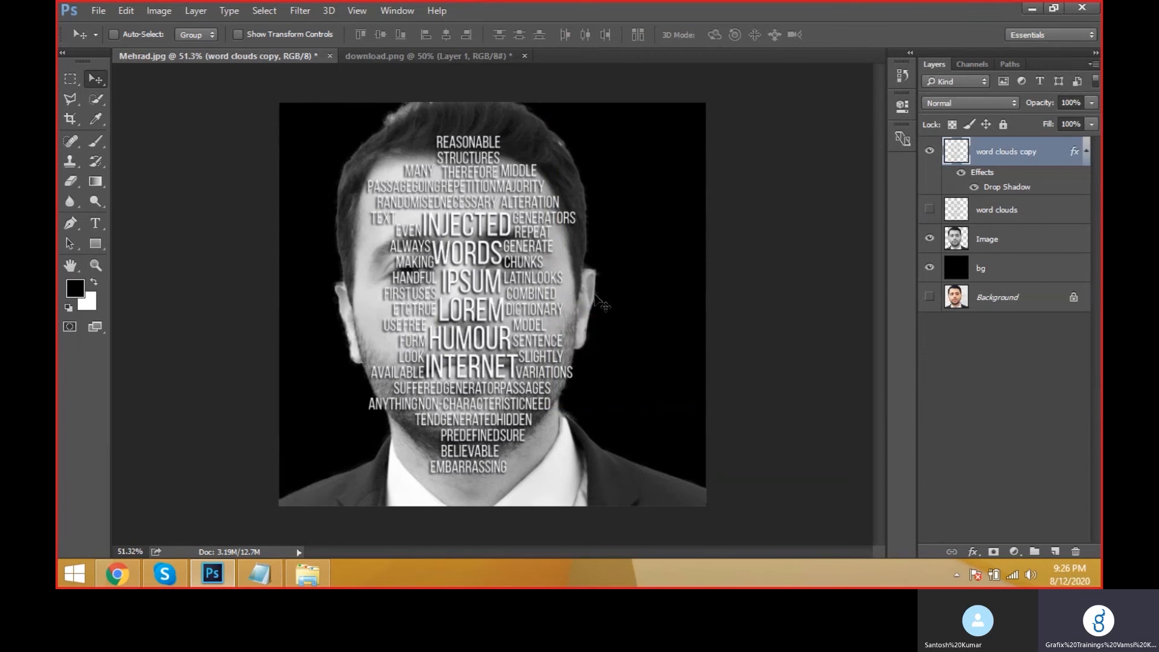
- Shift the word clouds copy slightly down and left on the face, and duplicate it with its drop shadow
drag(603, 306, 590, 309)
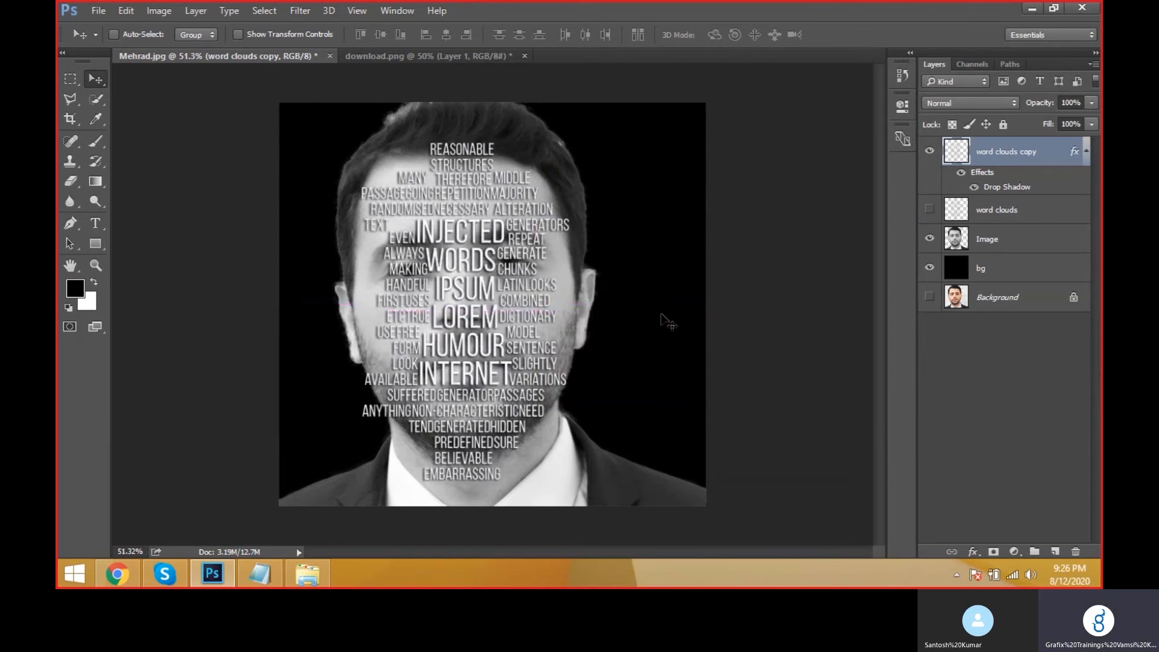
click(1087, 155)
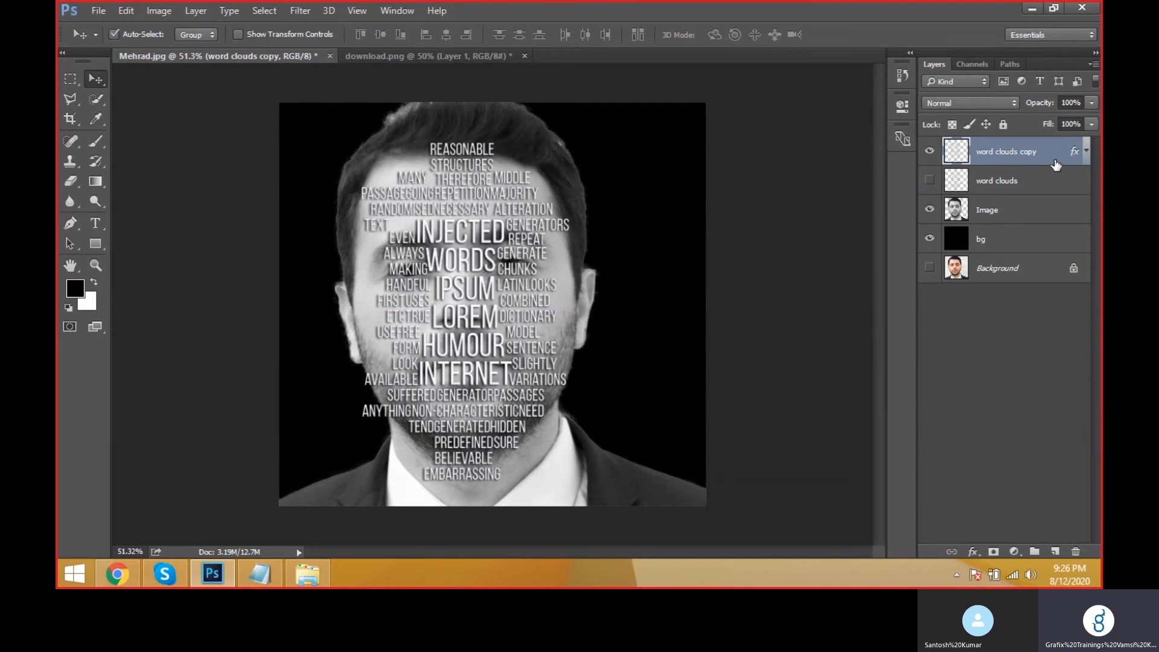
key(ctrl+j)
click(1012, 192)
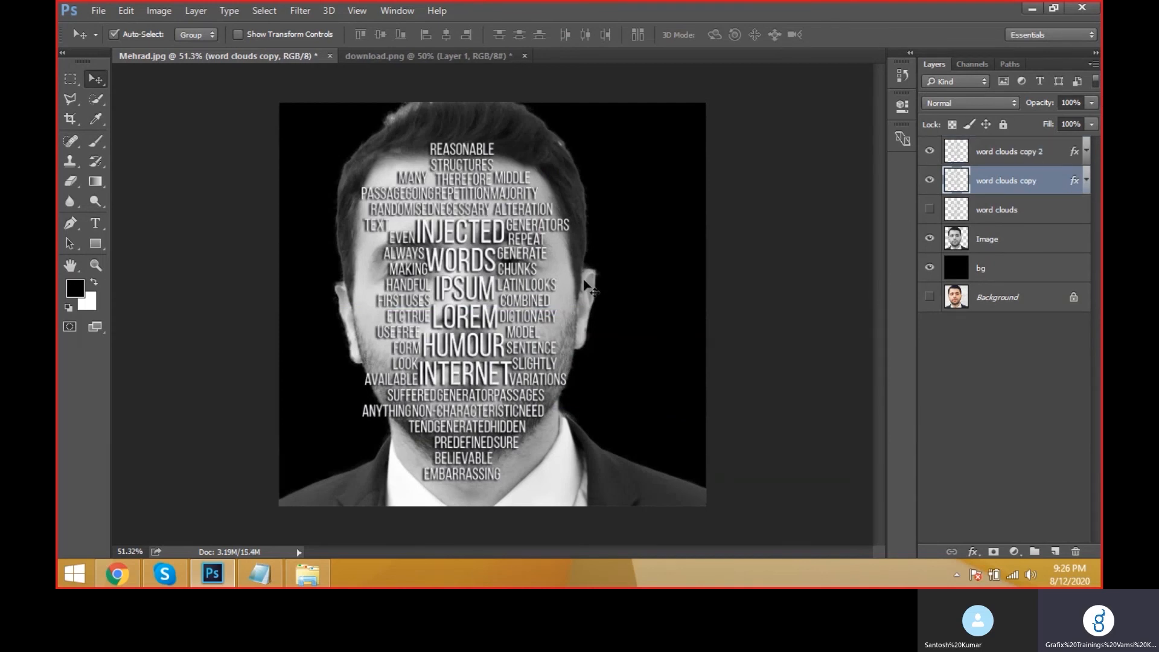
- Scale the word clouds copy layer down to about 72% and place it over the upper-left part of the head
key(ctrl+t)
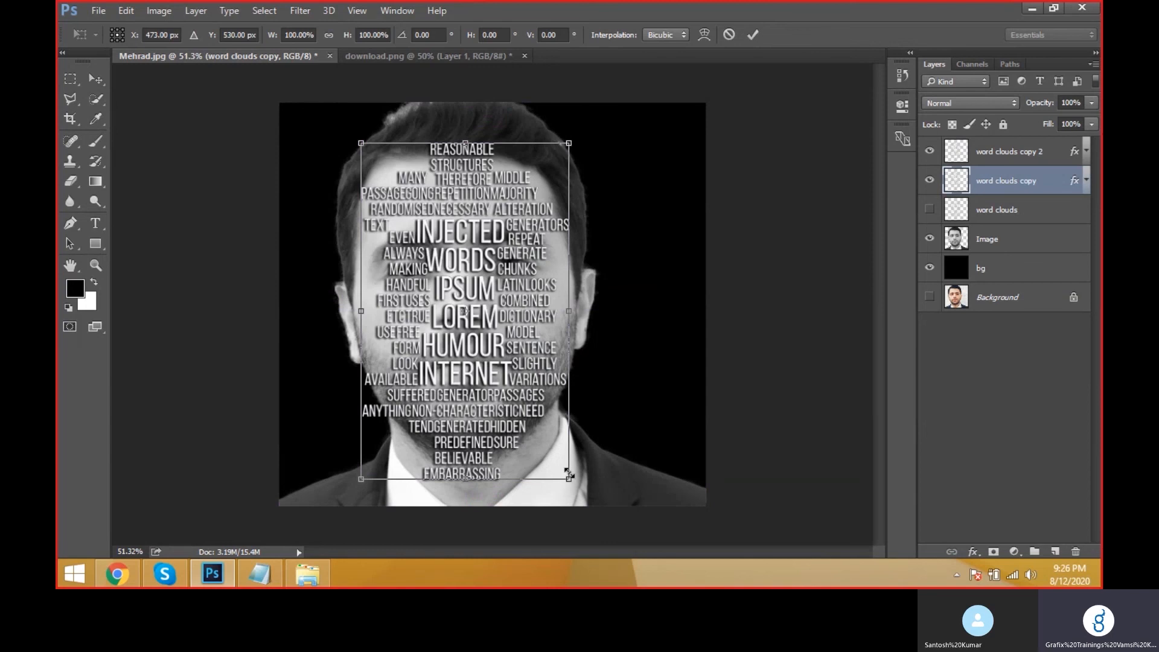
drag(568, 474, 450, 296)
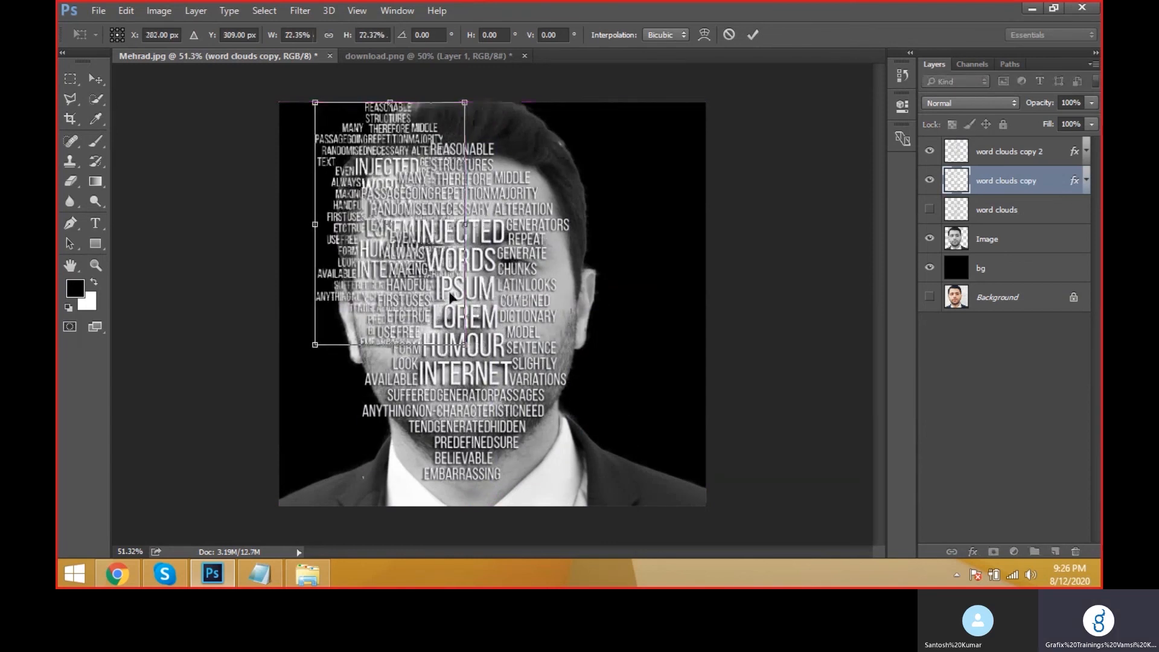
key(Return)
right_click(539, 253)
click(540, 257)
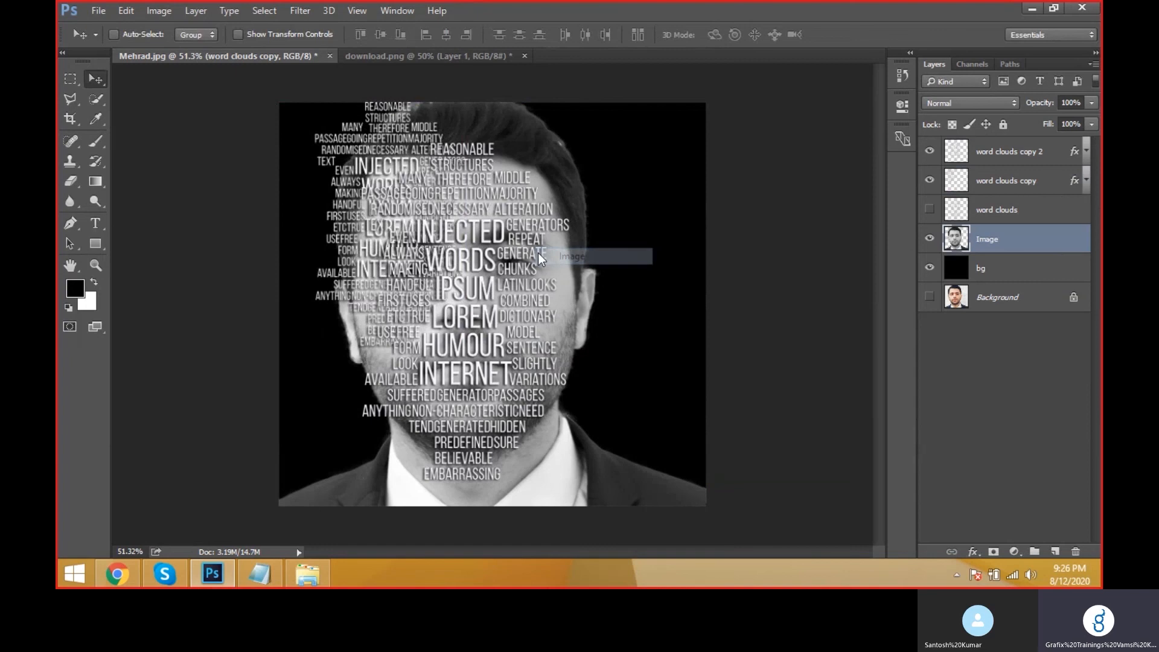
- With word clouds copy 2 temporarily hidden, rotate the word clouds copy layer -90 degrees and place it across the top of the head
click(929, 151)
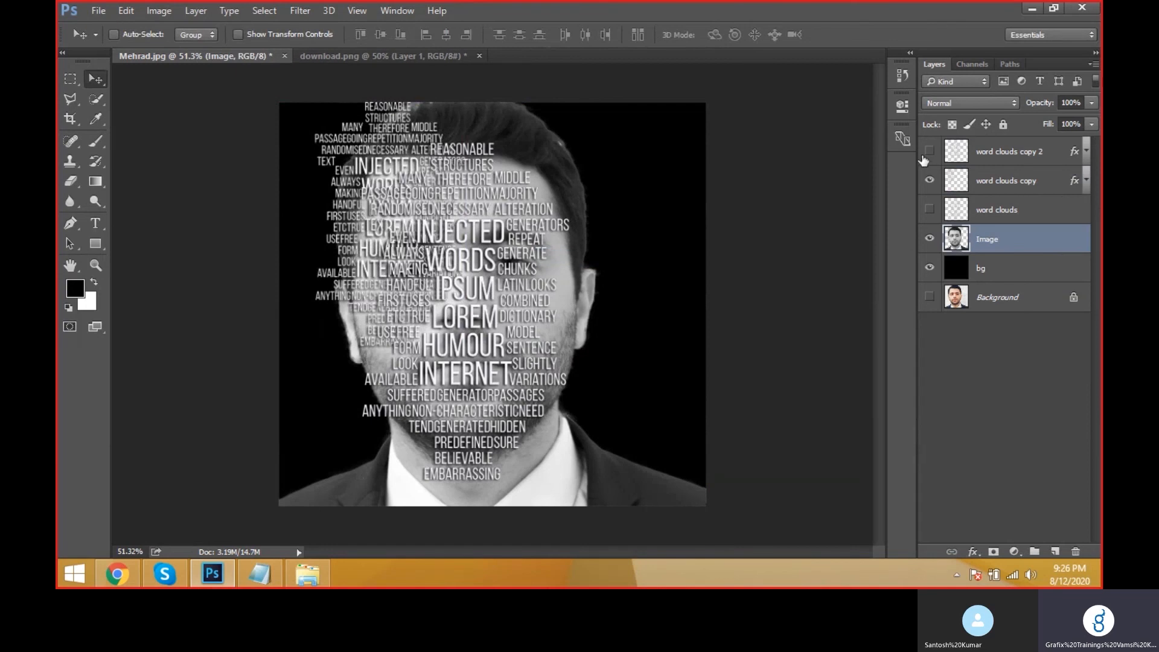
click(990, 163)
click(1002, 180)
key(ctrl+t)
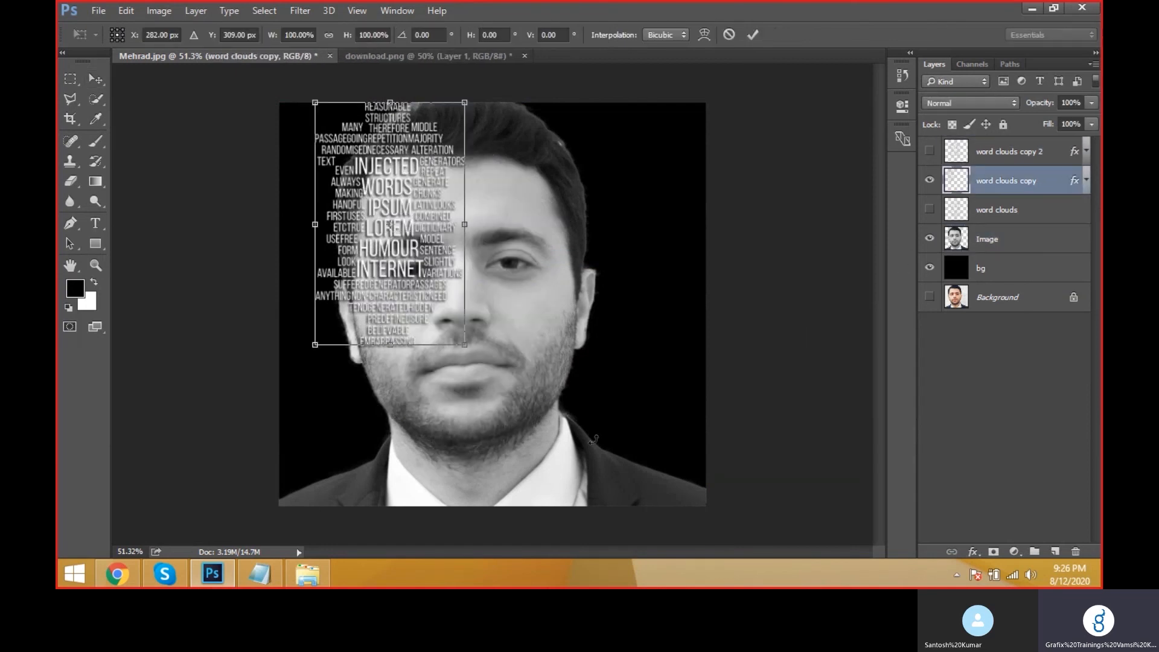
drag(593, 439, 534, 77)
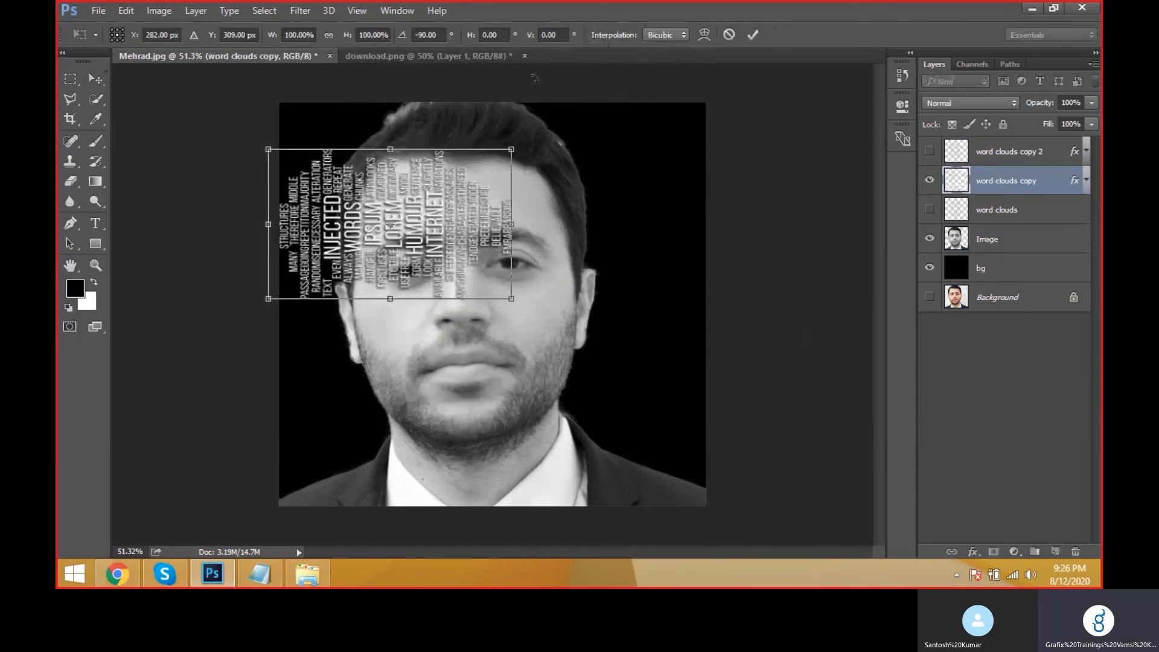
drag(464, 217, 497, 152)
key(Return)
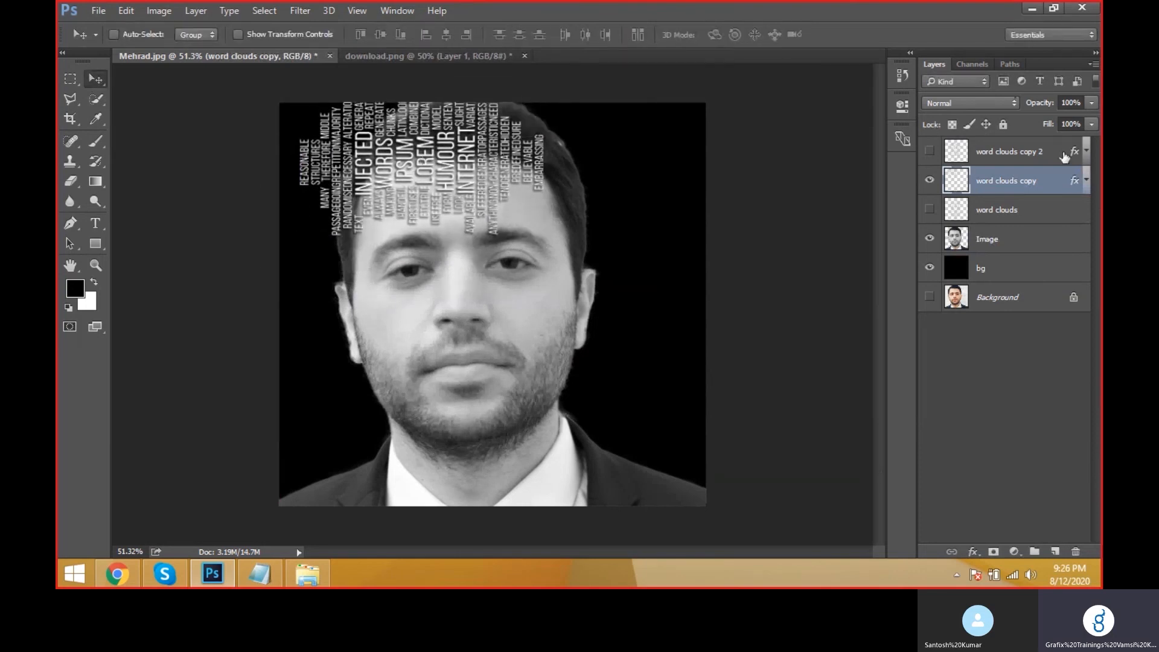
click(929, 151)
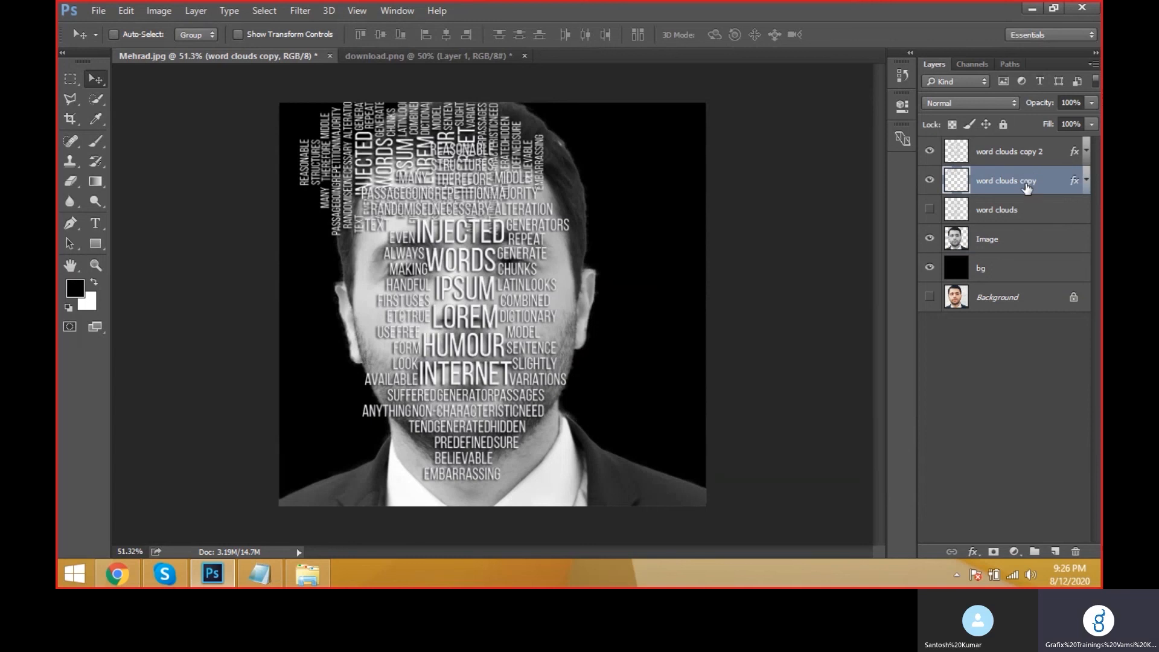
- Try scaling the word clouds copy 2 layer down over the upper-right part of the head, and undo the change
key(ctrl+t)
key(Escape)
click(1002, 151)
key(ctrl+t)
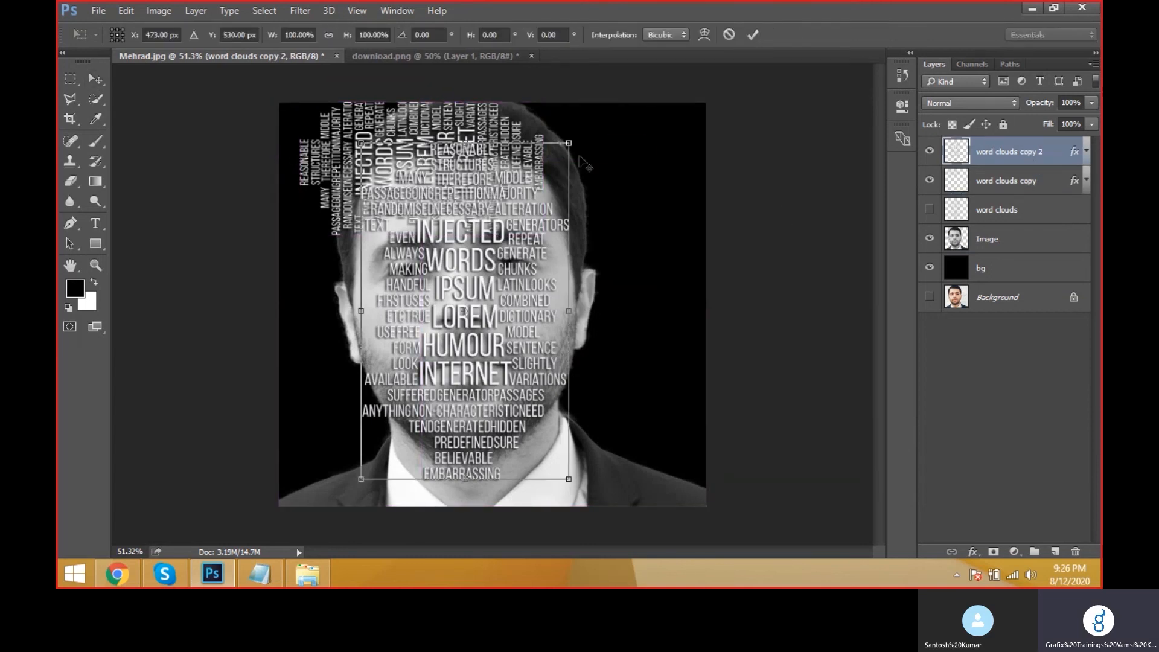
drag(569, 143, 529, 207)
drag(514, 253, 571, 145)
key(Return)
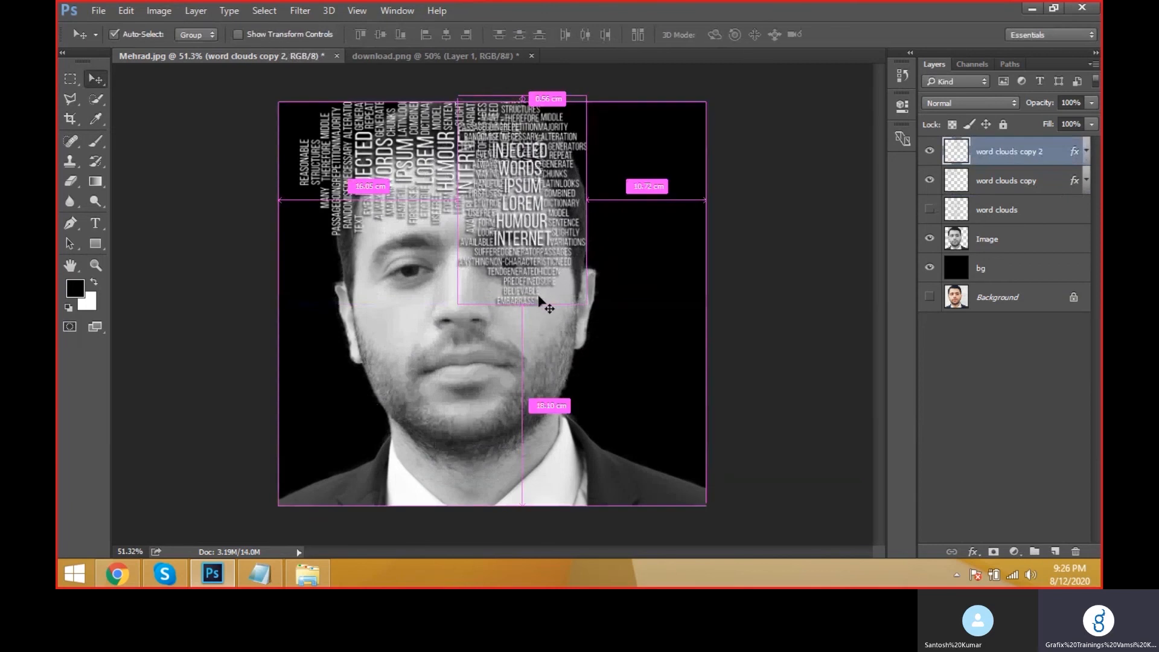
key(ctrl+z)
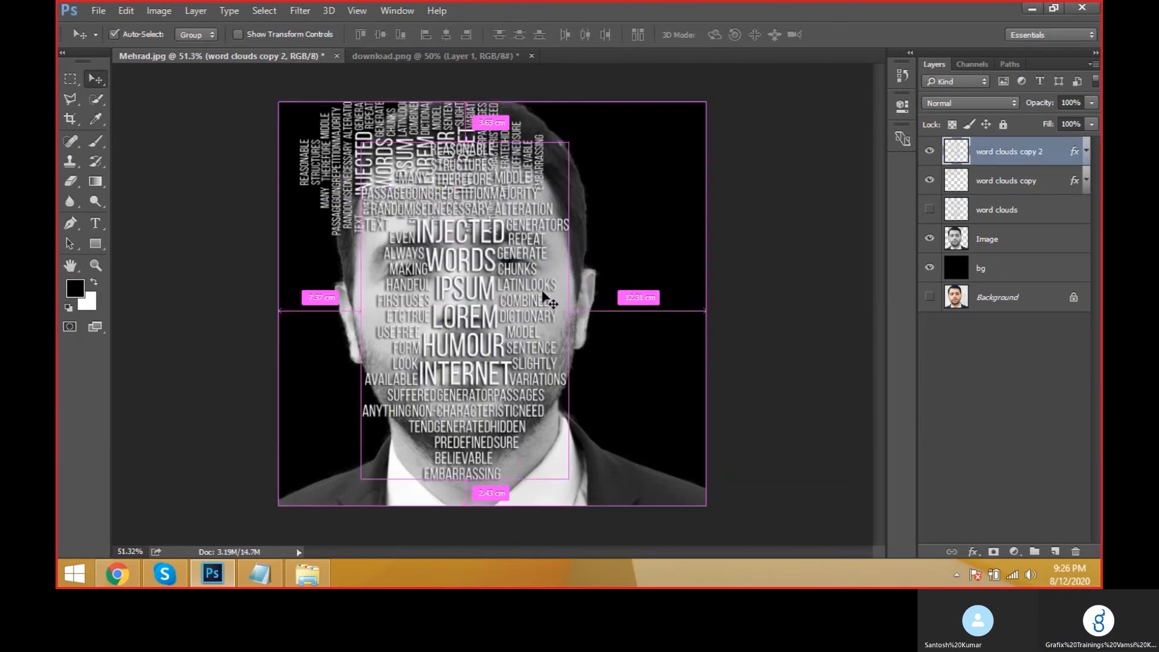
- Scale the word clouds copy 2 layer down proportionally around its centre
key(ctrl+t)
drag(569, 143, 554, 168)
- Open the Psd-Keys notes from the TEXT folder, highlight the lines on transform controls and proportional scaling, and return to Photoshop
key(super+d)
double_click(123, 218)
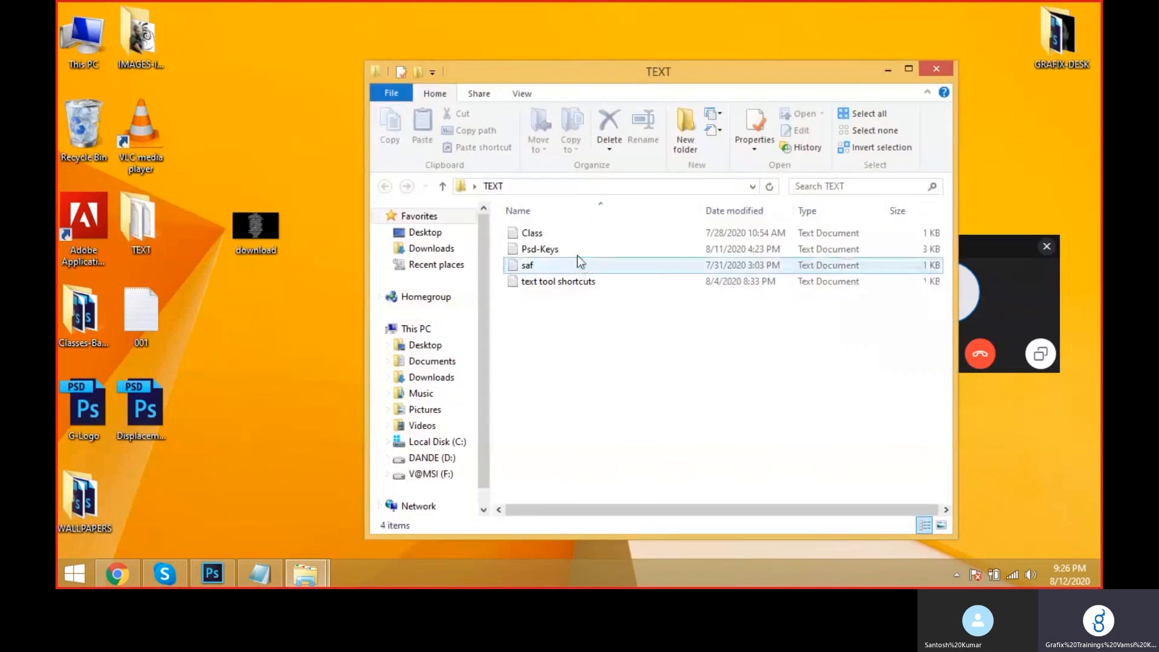
double_click(577, 255)
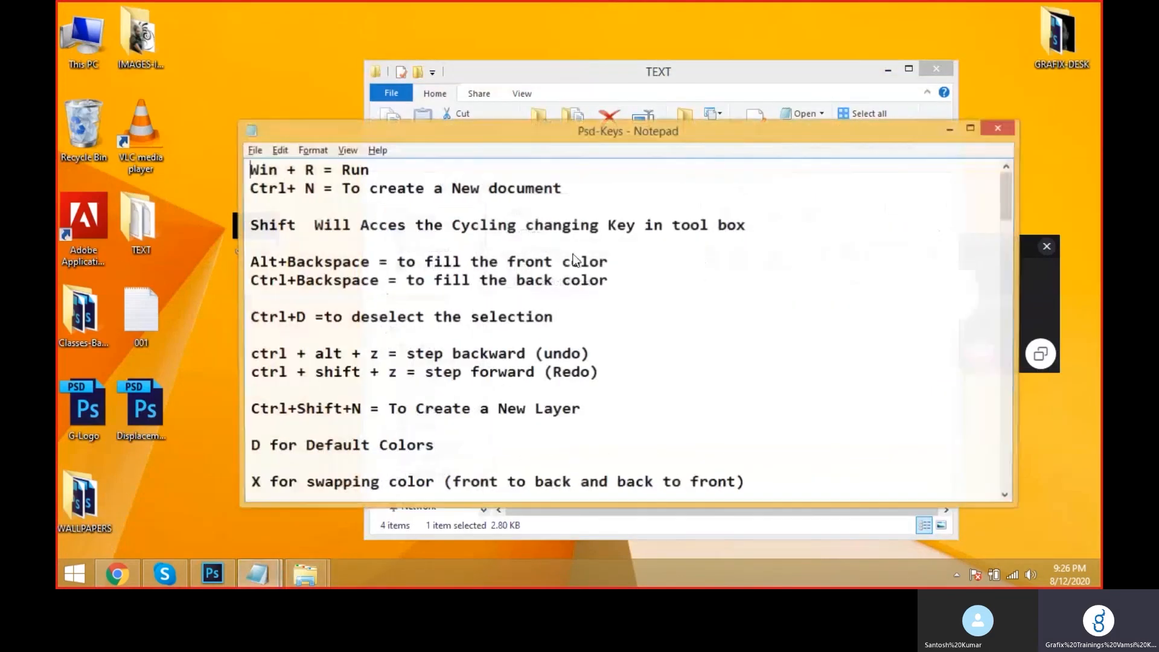
key(alt+space)
key(x)
scroll(559, 284, down, 4)
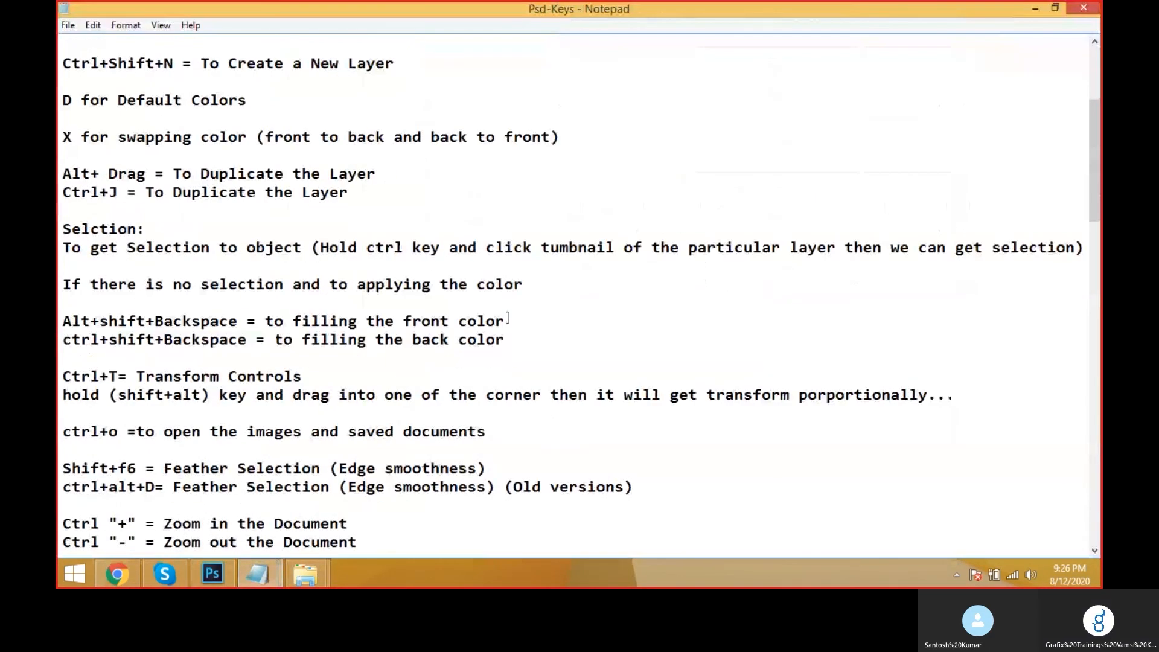
scroll(507, 316, down, 4)
scroll(362, 254, up, 1)
drag(63, 209, 301, 208)
drag(63, 229, 58, 202)
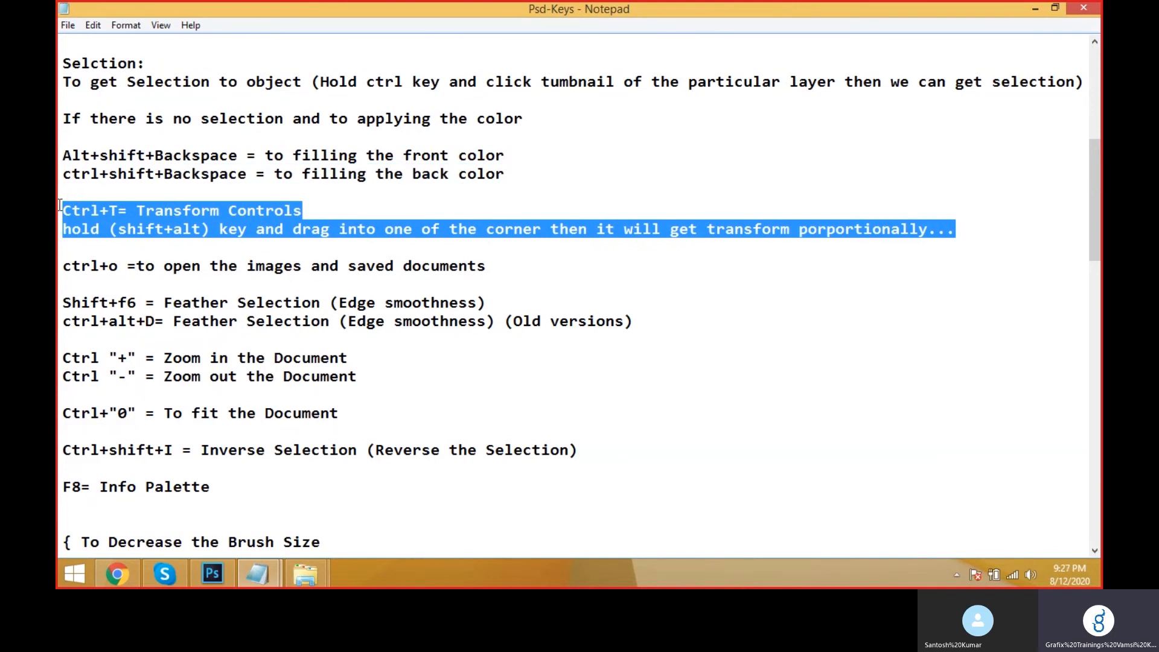
key(alt+Tab)
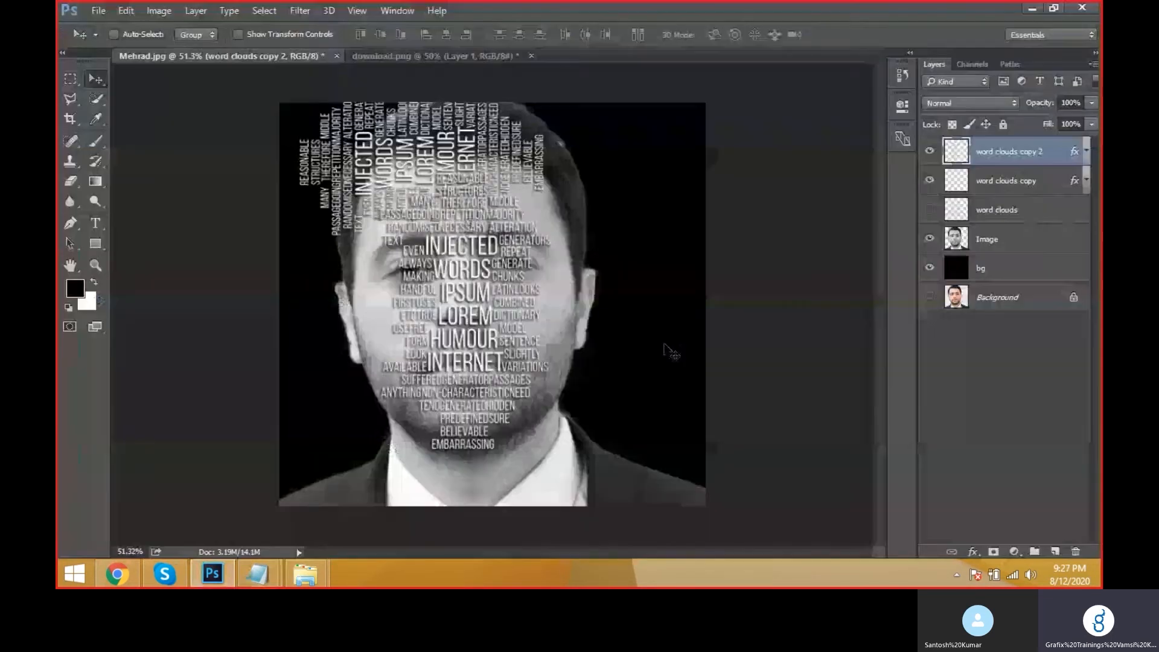
- Scale the word clouds copy 2 layer down further around its centre and place it over the upper-right part of the head
drag(531, 290, 572, 318)
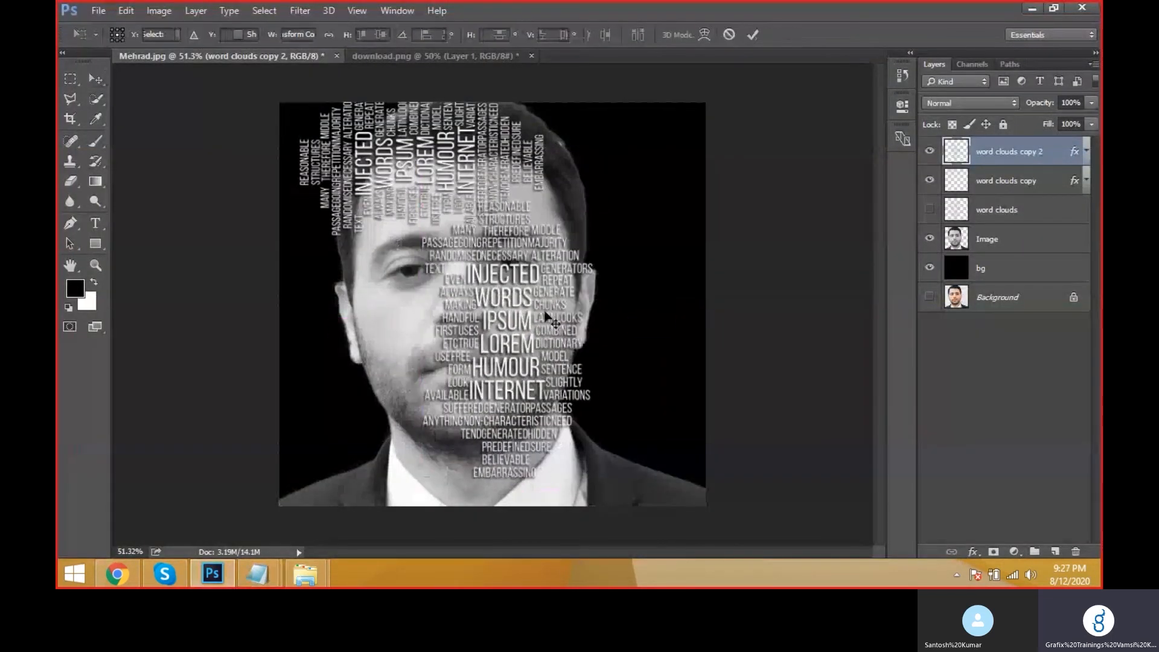
key(ctrl+t)
drag(597, 198, 574, 240)
key(Escape)
key(ctrl+t)
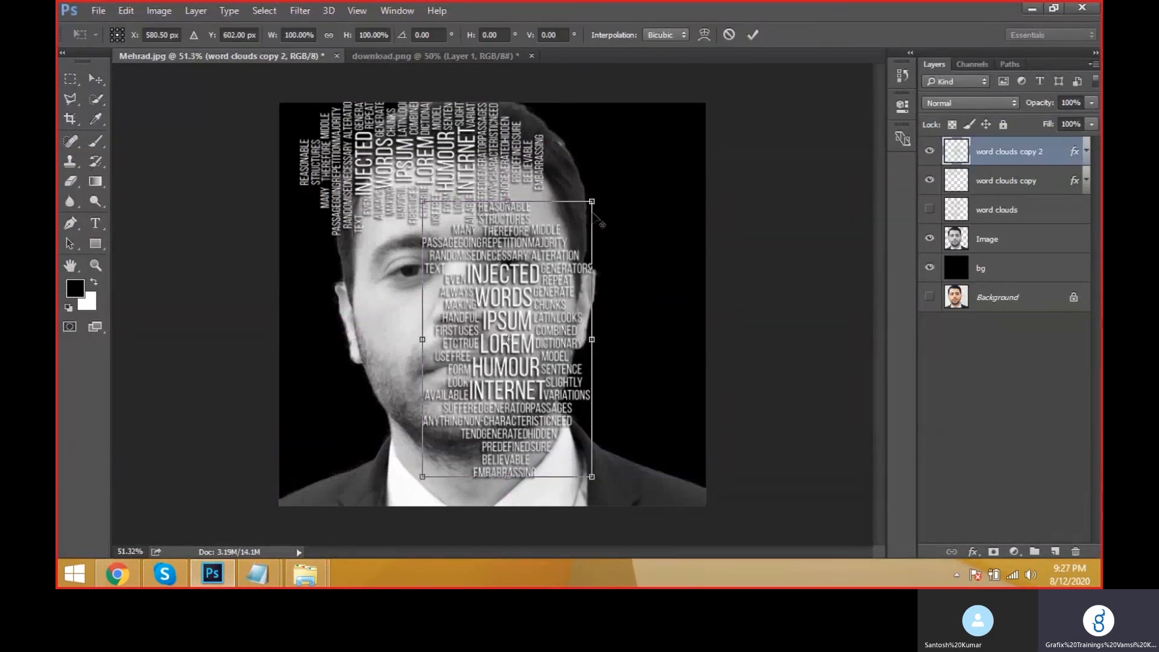
drag(591, 202, 572, 234)
key(Return)
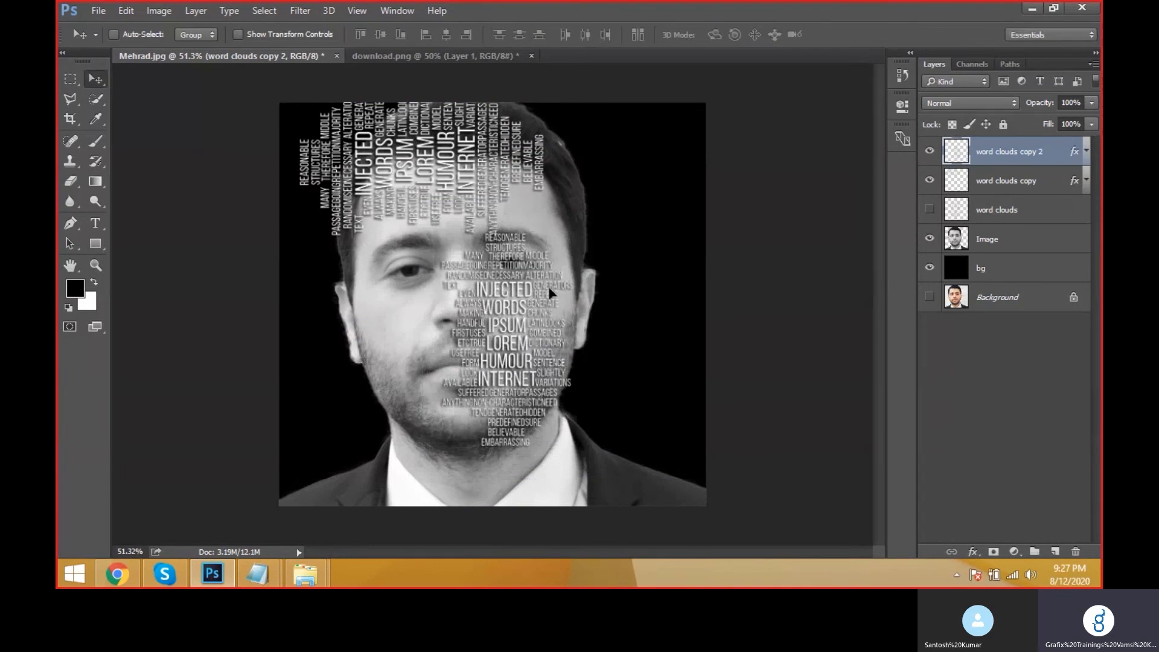
drag(544, 277, 577, 175)
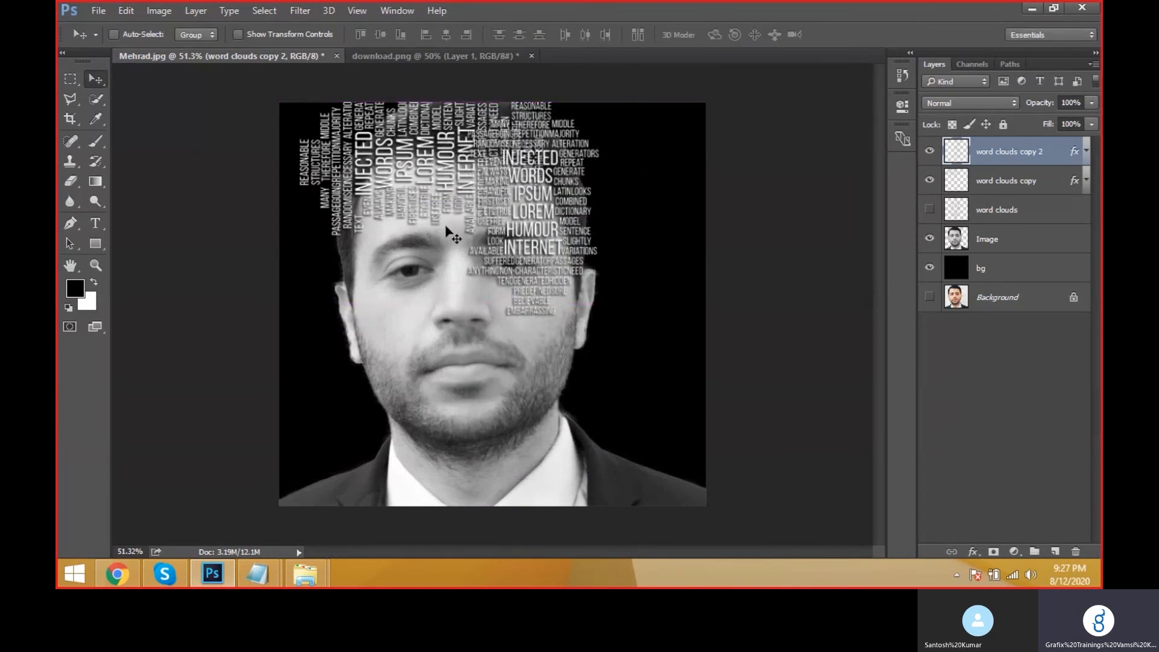
- Duplicate the word clouds copy 2 layer onto the left side of the face, and undo a trial shift of the original
drag(521, 217, 377, 307)
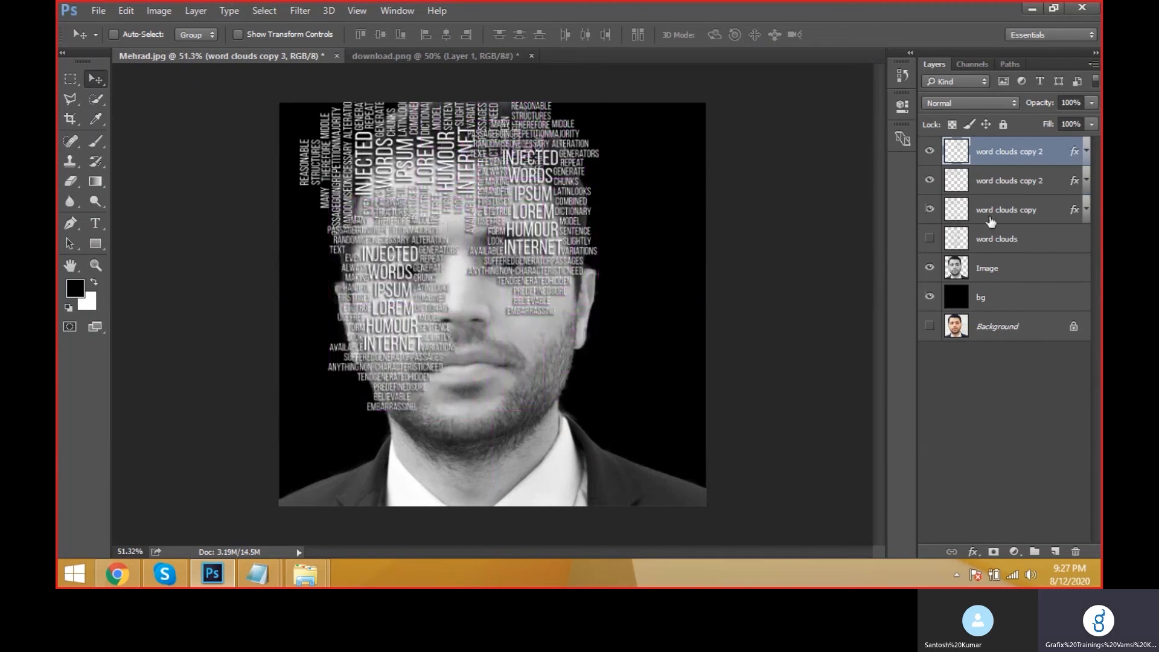
click(993, 183)
drag(497, 146, 496, 242)
key(ctrl+z)
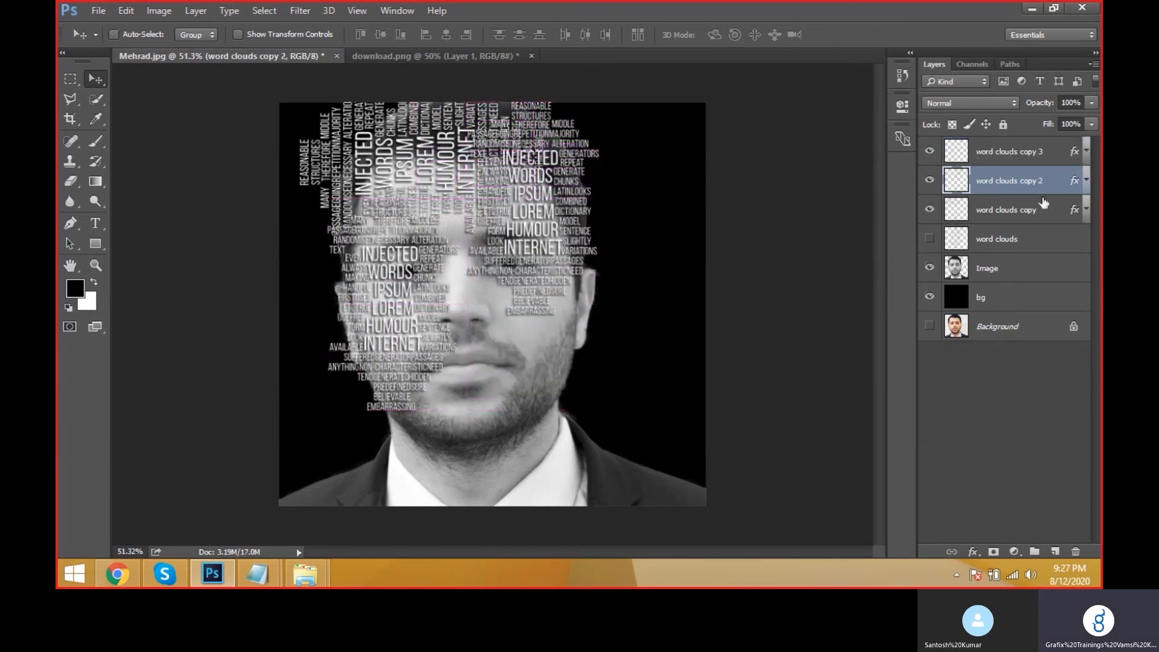
- Duplicate the rotated word clouds copy layer five times to cover the right side of the face, chin, neck and both shoulders
click(1043, 207)
drag(492, 150, 548, 271)
drag(464, 314, 495, 480)
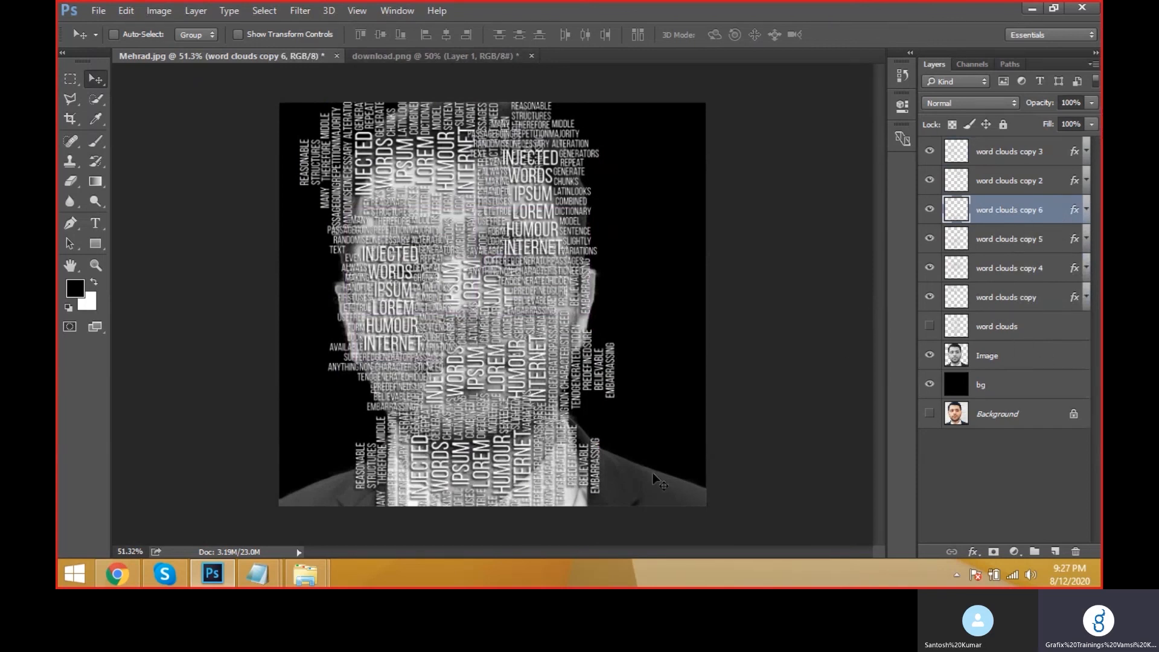
drag(625, 473, 399, 476)
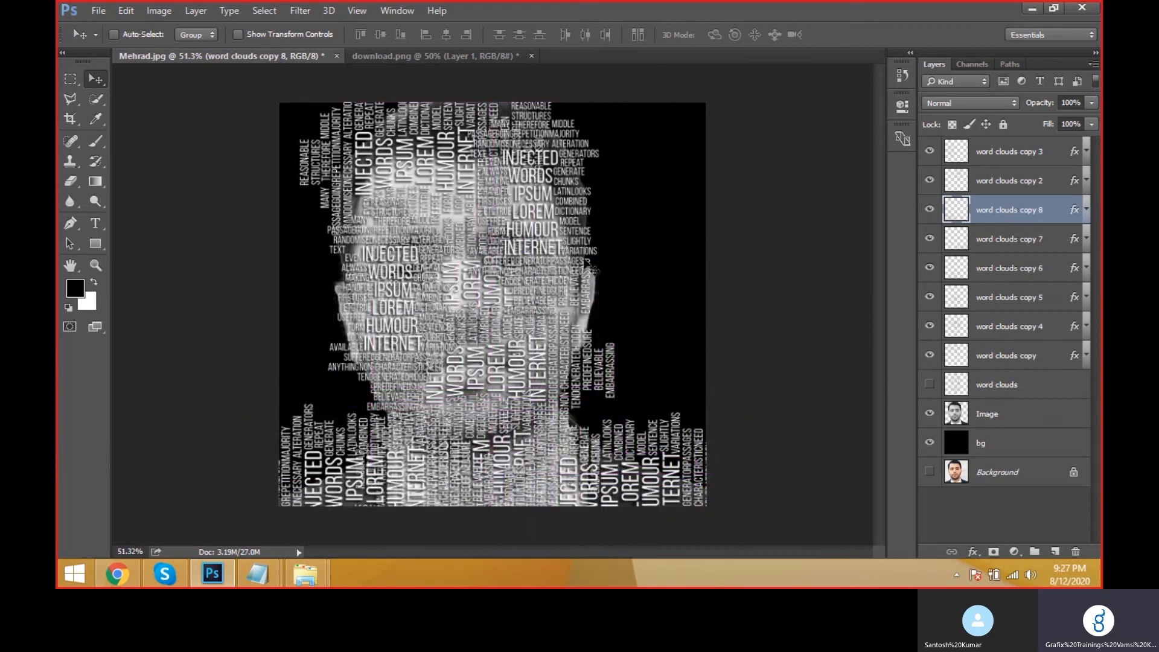
- Select all eight word clouds copy layers and put them in a group
click(1011, 361)
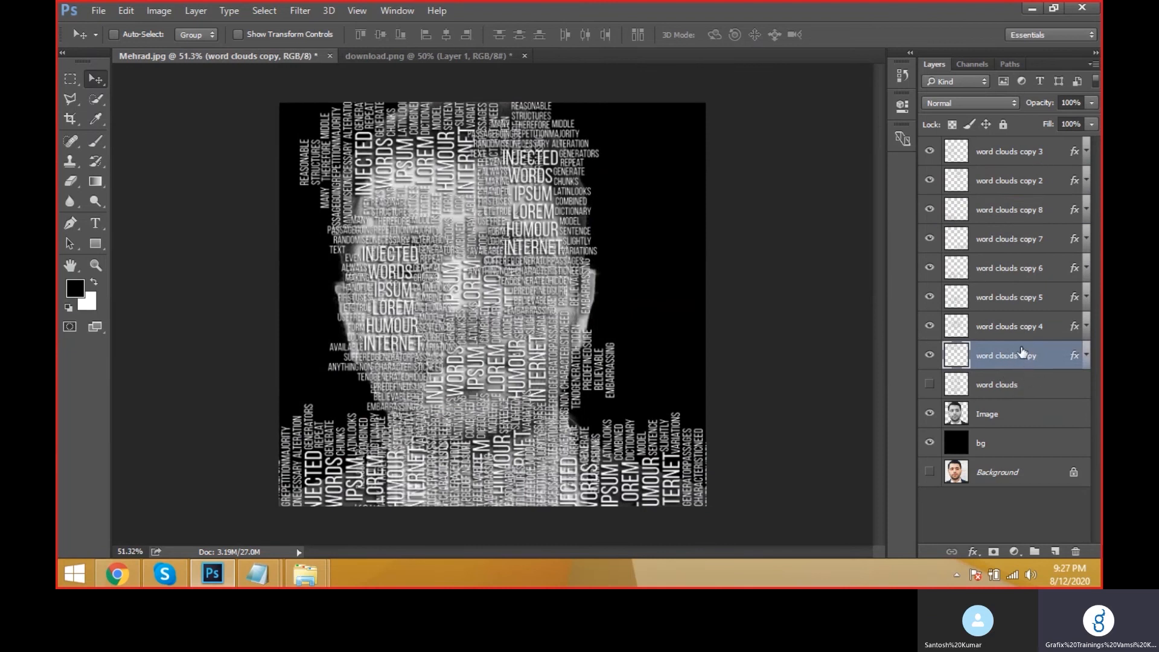
ctrl+click(1032, 329)
ctrl+click(1026, 296)
ctrl+click(1024, 267)
ctrl+click(1024, 247)
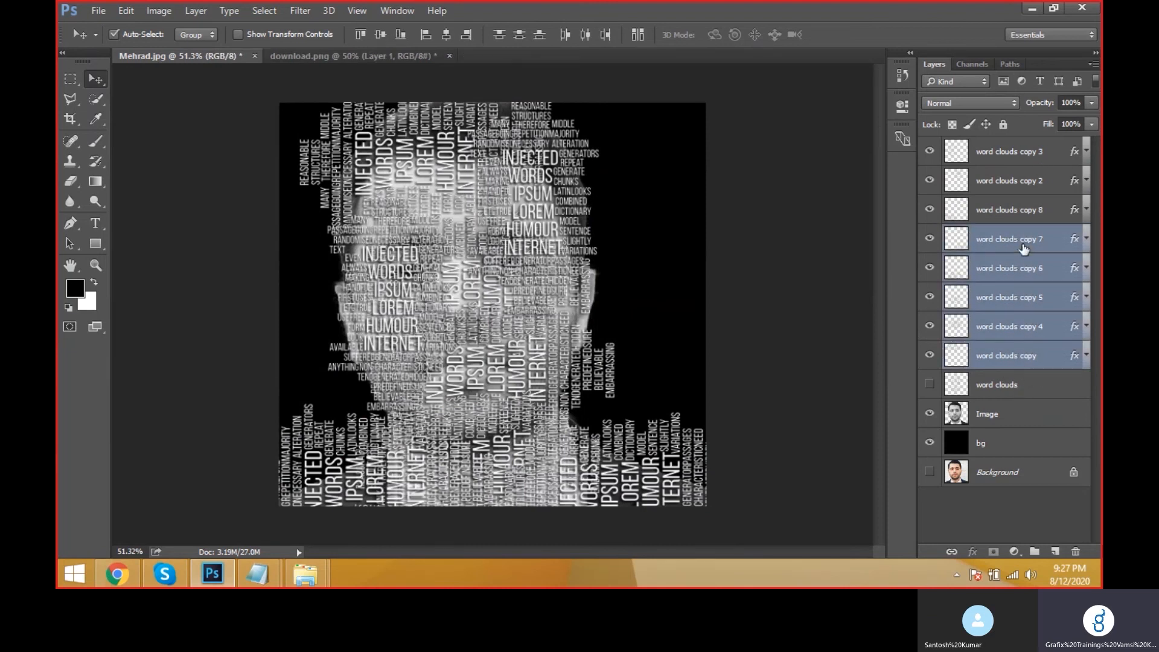
ctrl+click(1024, 218)
ctrl+click(1030, 187)
ctrl+click(1032, 161)
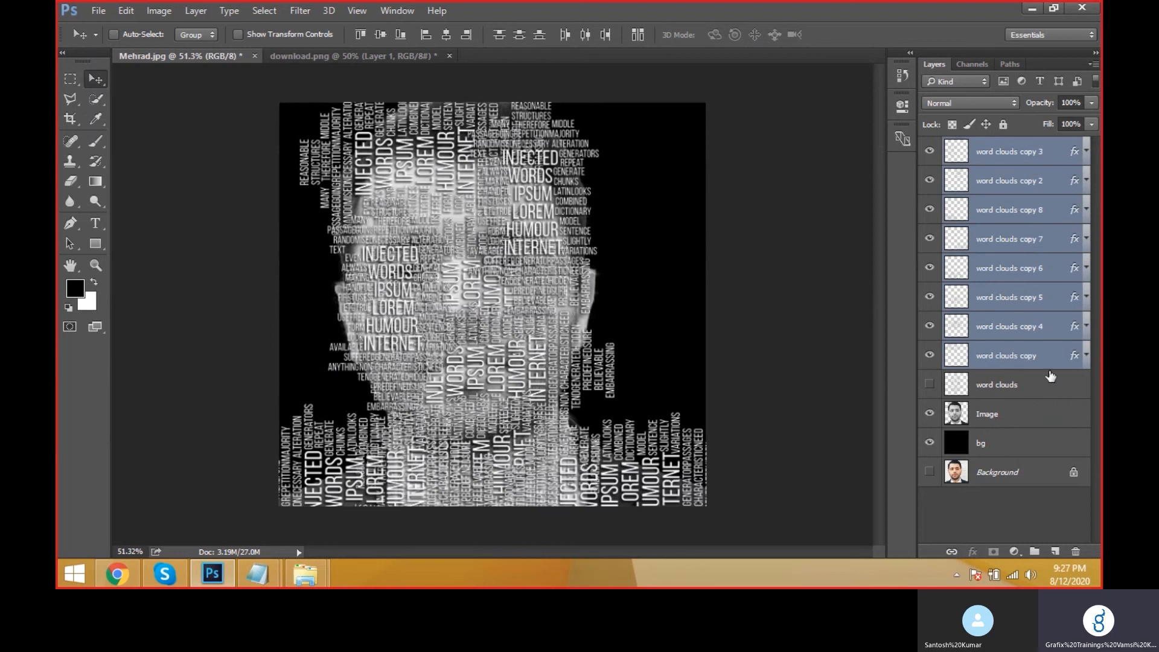
click(1045, 362)
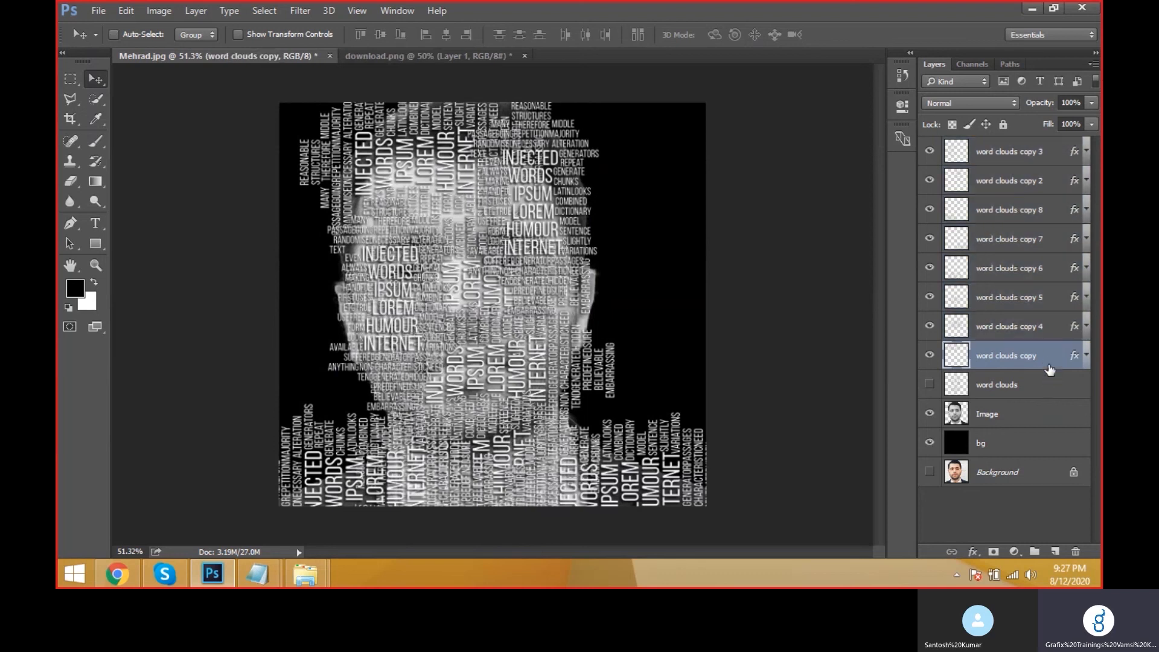
shift+click(1063, 151)
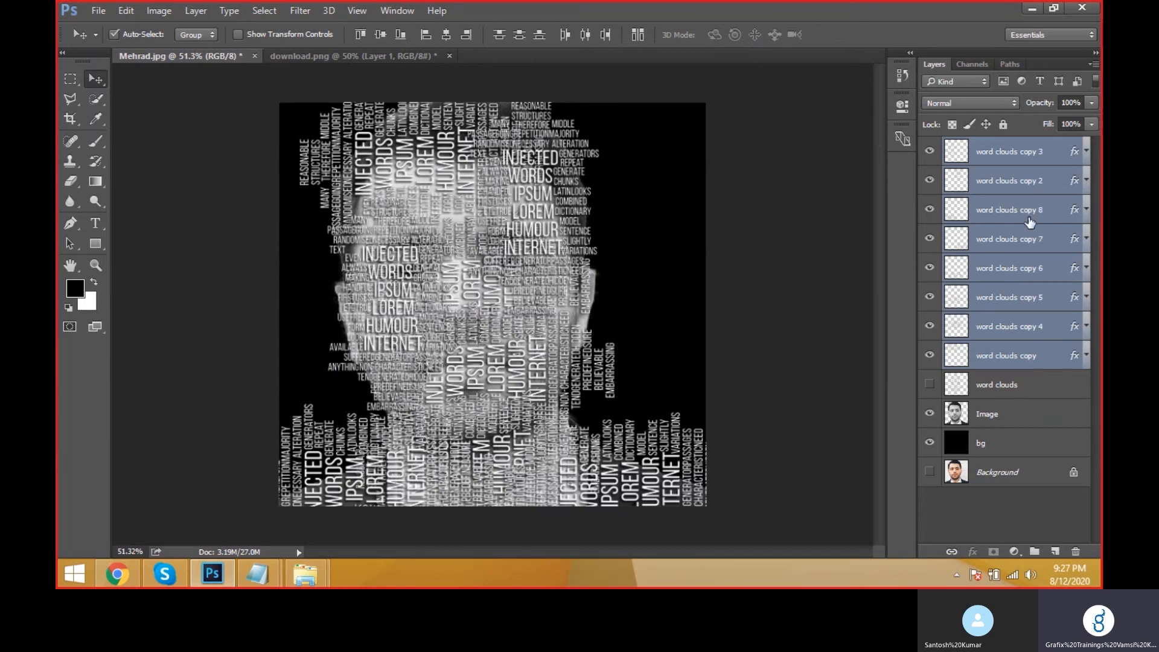
key(ctrl+g)
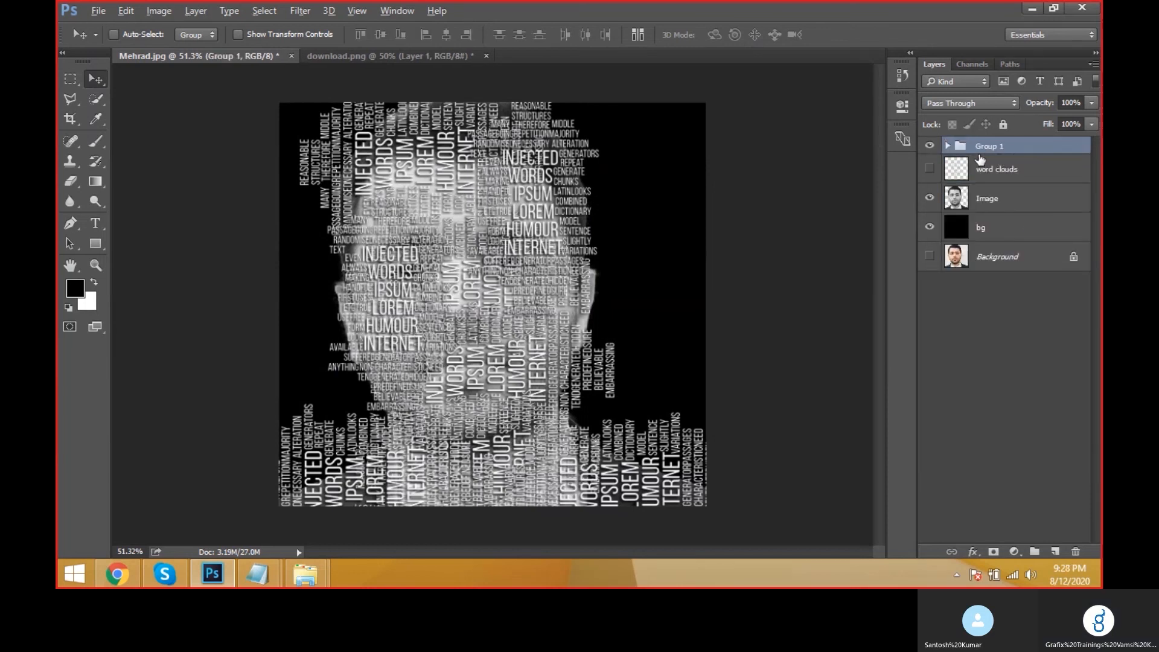
- Examine the shortcuts further down in the Psd-Keys notes, highlight an entry there, and return to Photoshop
key(alt+Tab)
scroll(636, 375, down, 2)
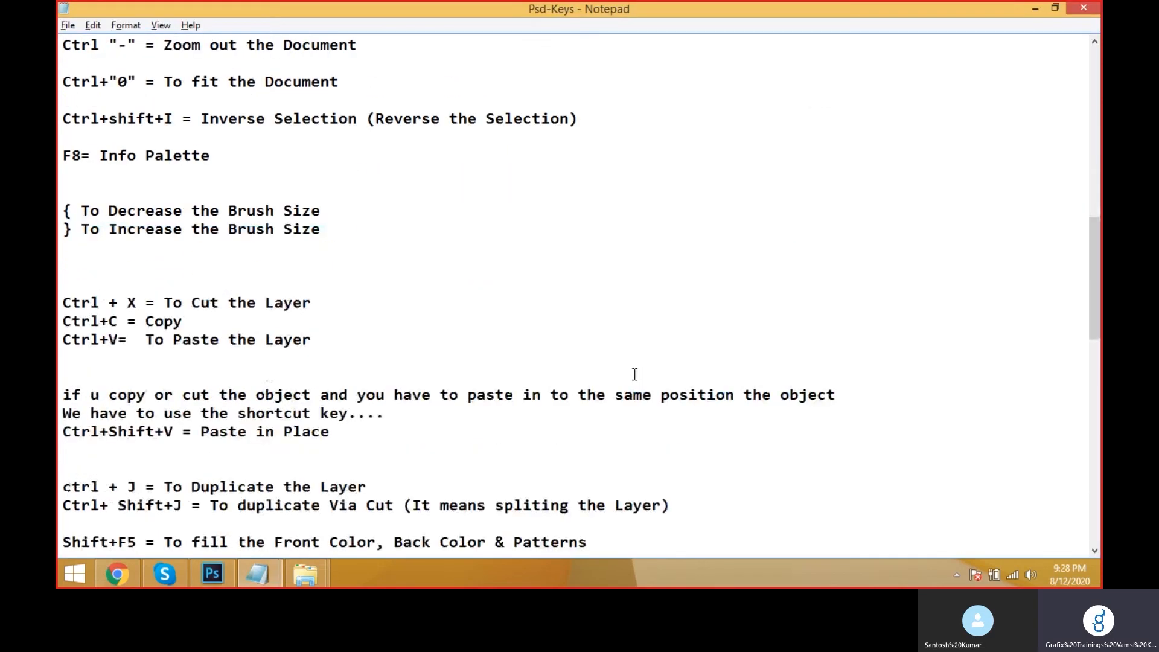
scroll(635, 371, down, 4)
scroll(634, 372, down, 11)
drag(387, 303, 63, 283)
key(alt+Tab)
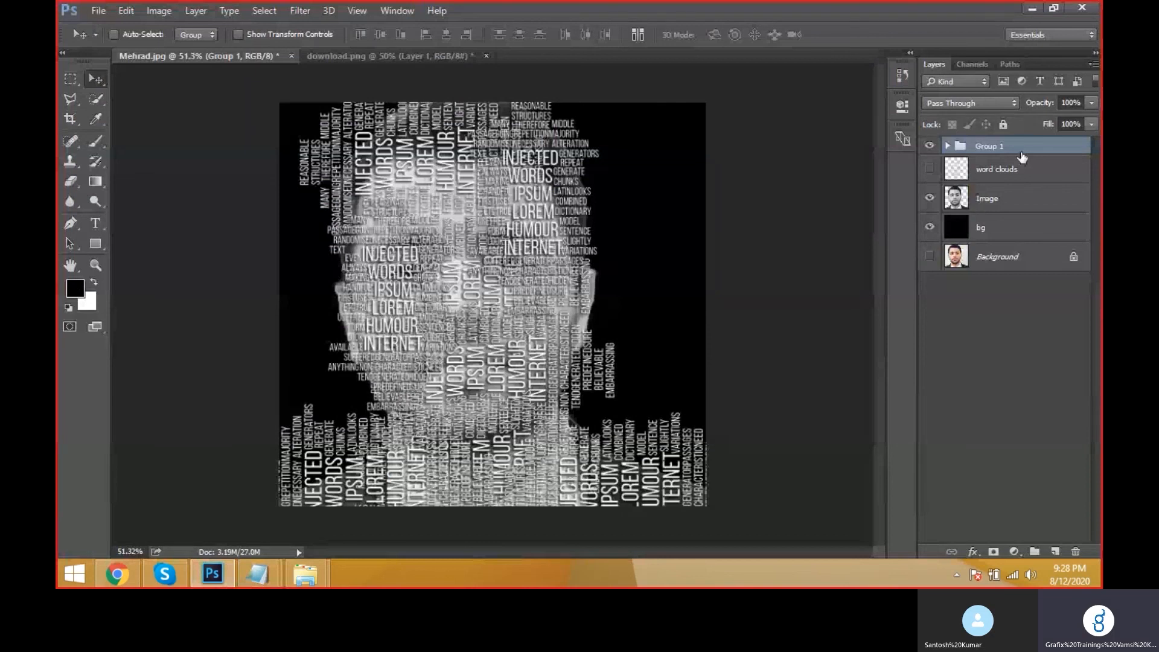
- Duplicate Group 1, rotate the copy 90 degrees and shift it left to cover more of the face and background
key(ctrl+j)
key(ctrl+t)
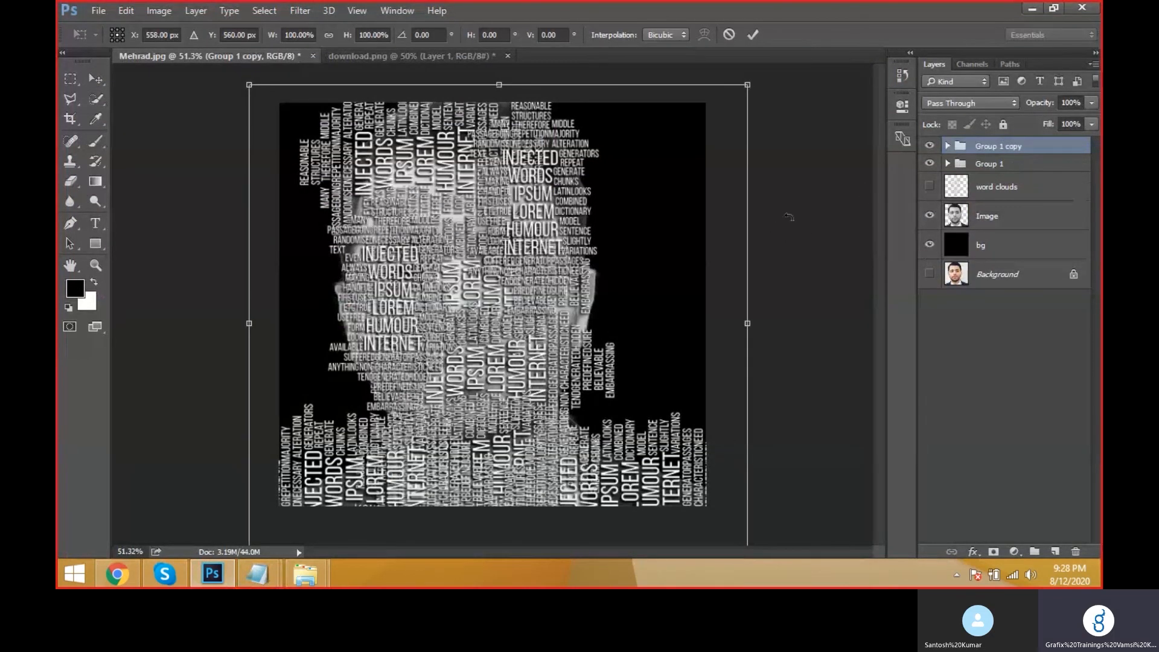
drag(807, 97, 737, 562)
drag(648, 346, 552, 347)
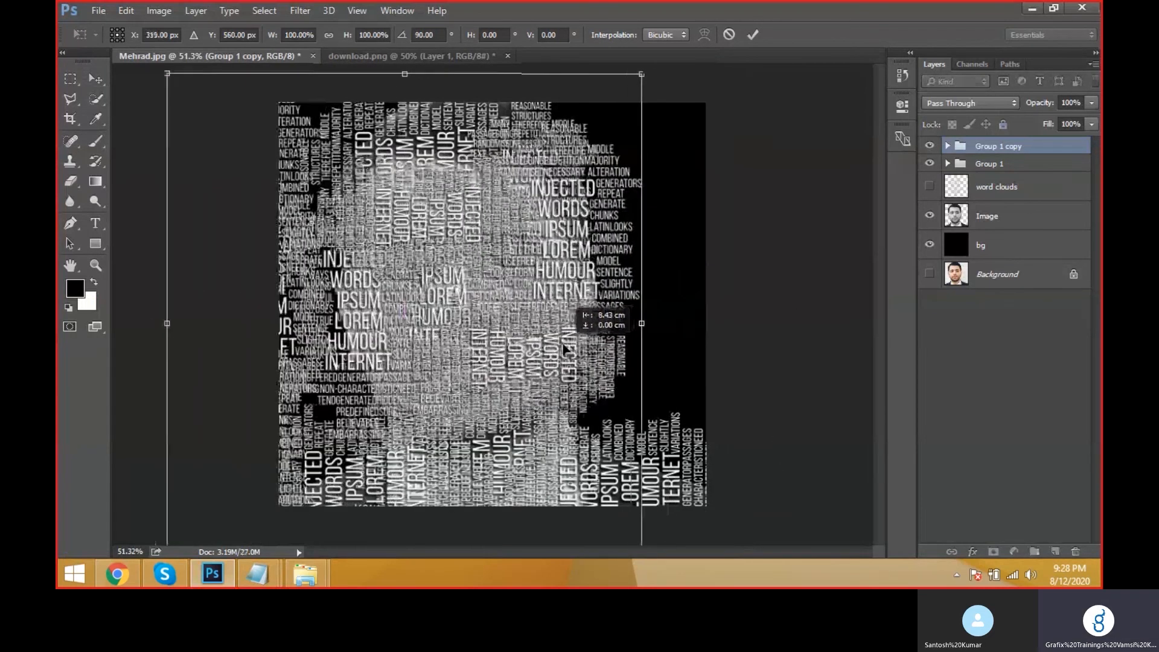
key(Return)
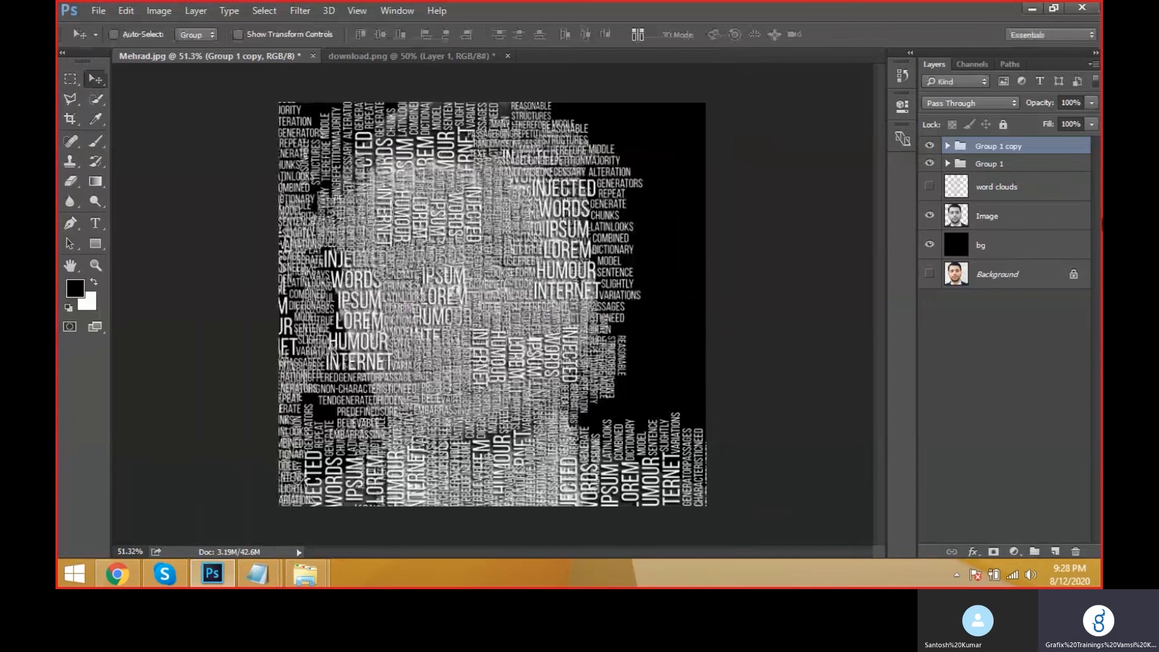
- Select Group 1 together with Group 1 copy and collapse all groups
shift+click(1063, 169)
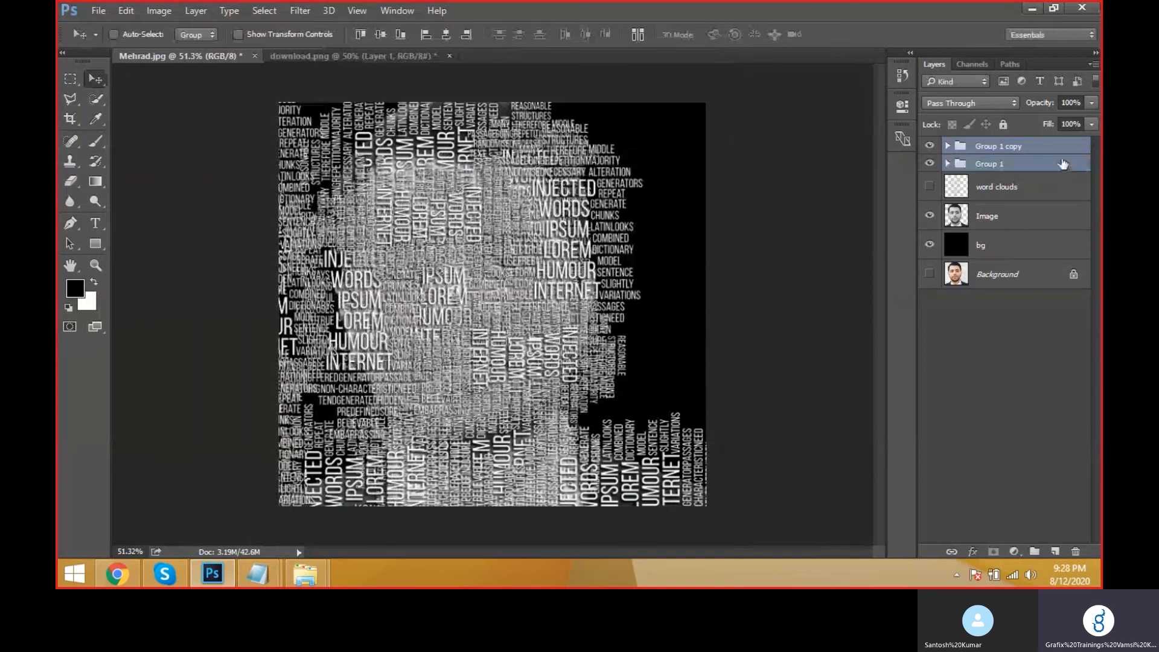
click(1096, 65)
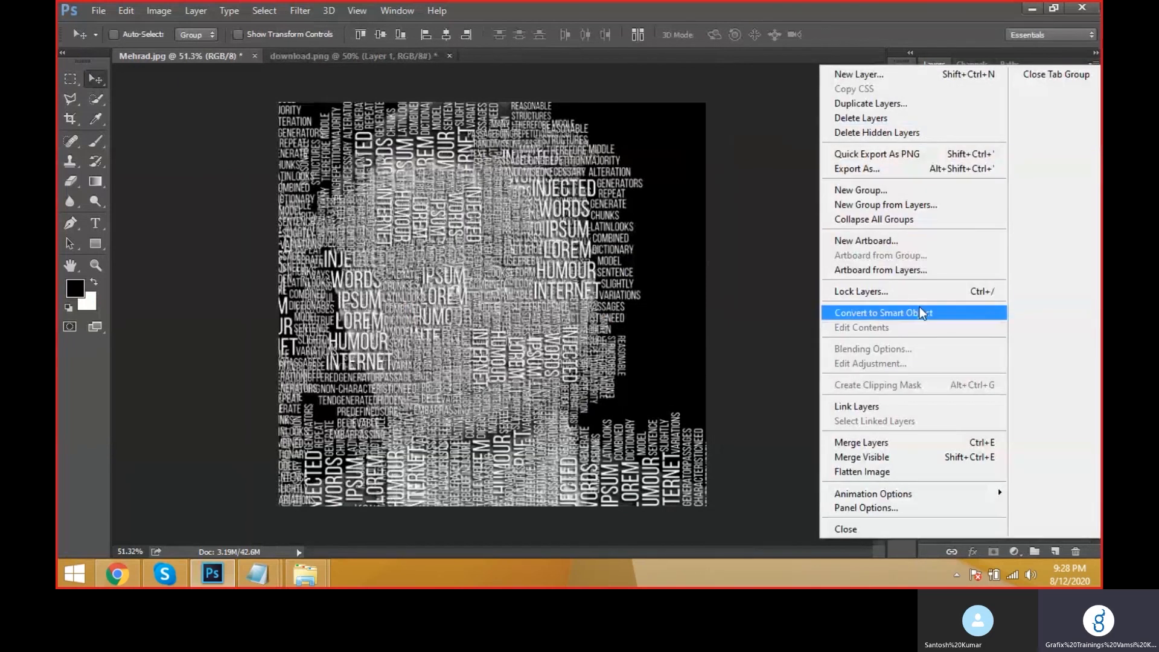
click(886, 221)
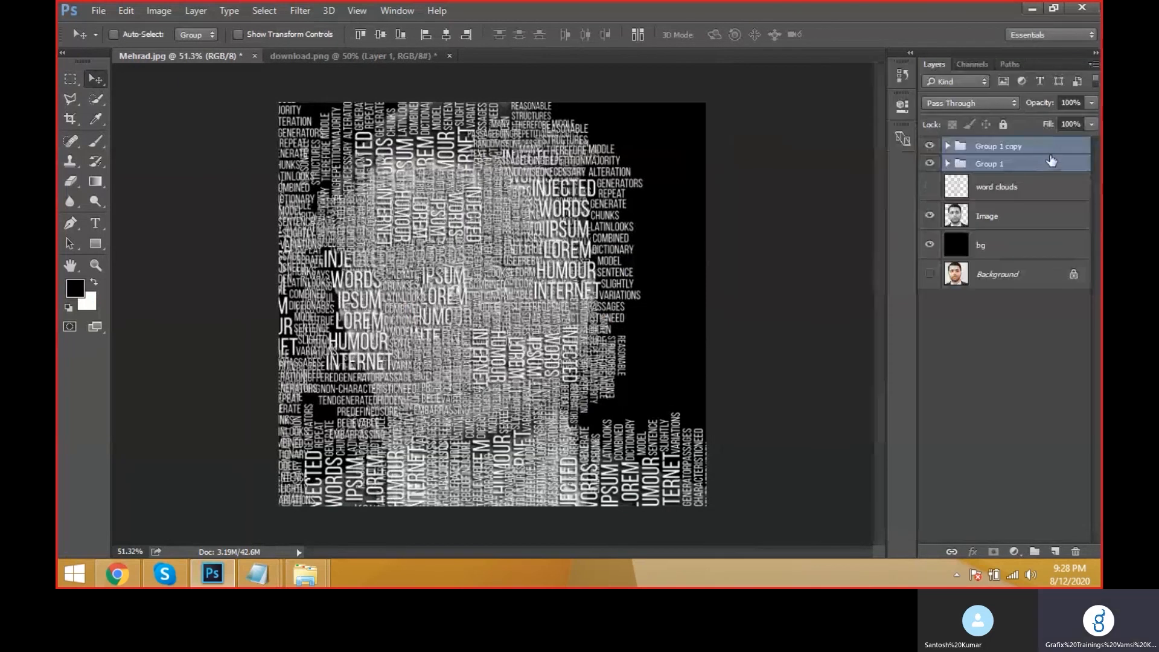
- Convert the selected Group 1 and Group 1 copy into a single smart object
click(1096, 65)
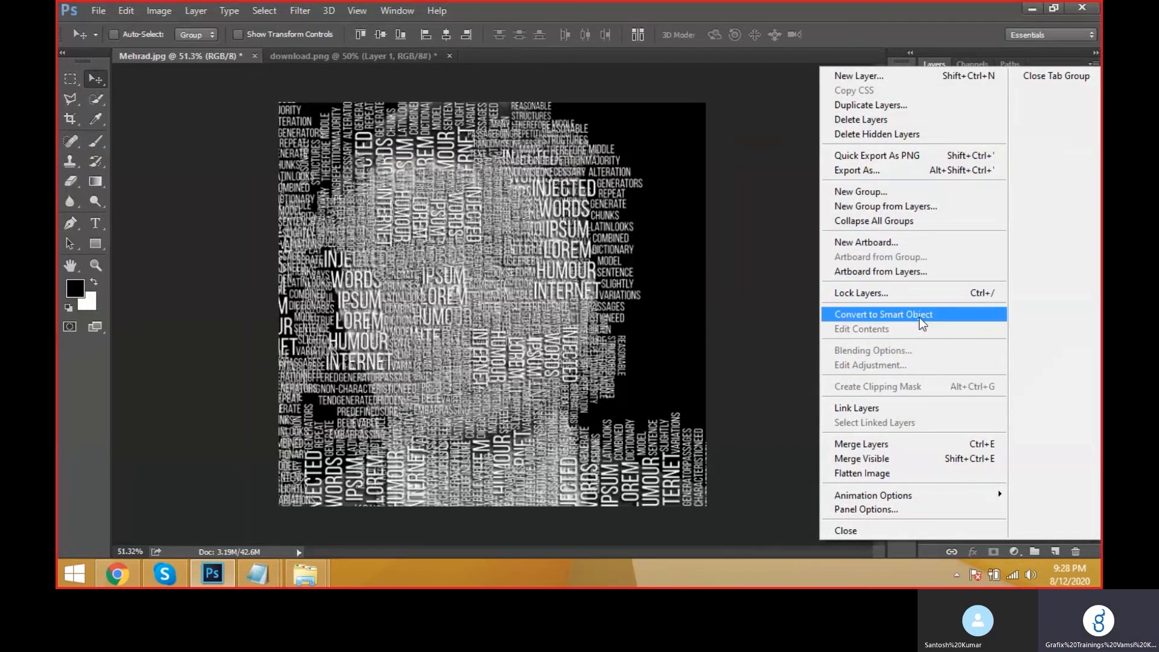
click(733, 226)
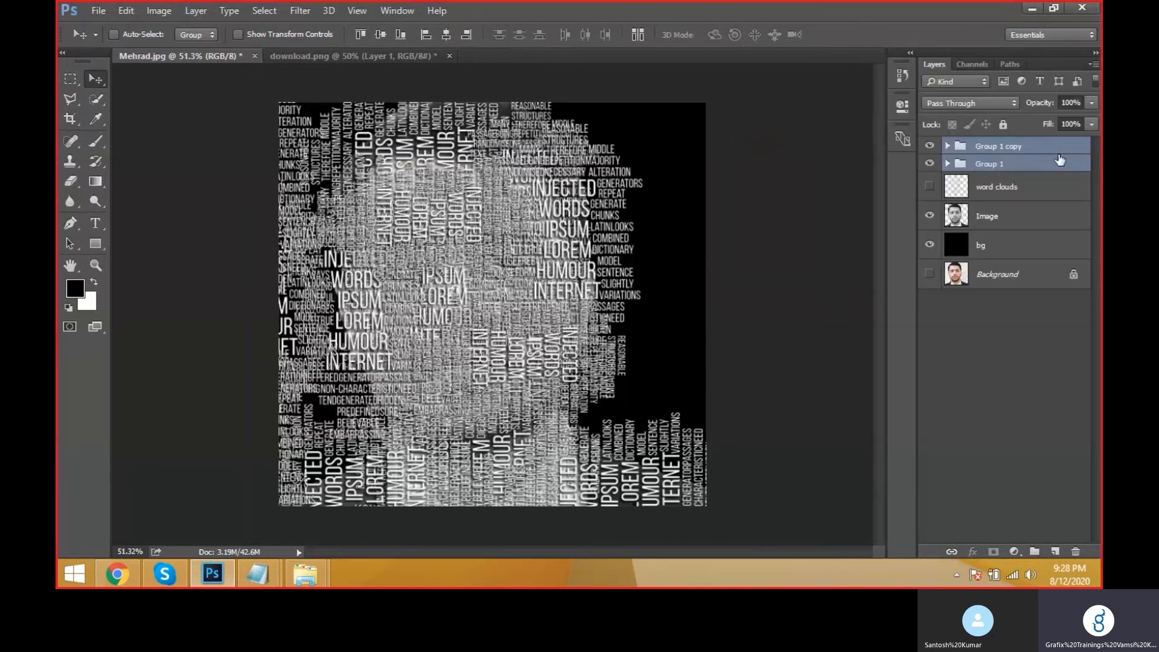
right_click(1059, 150)
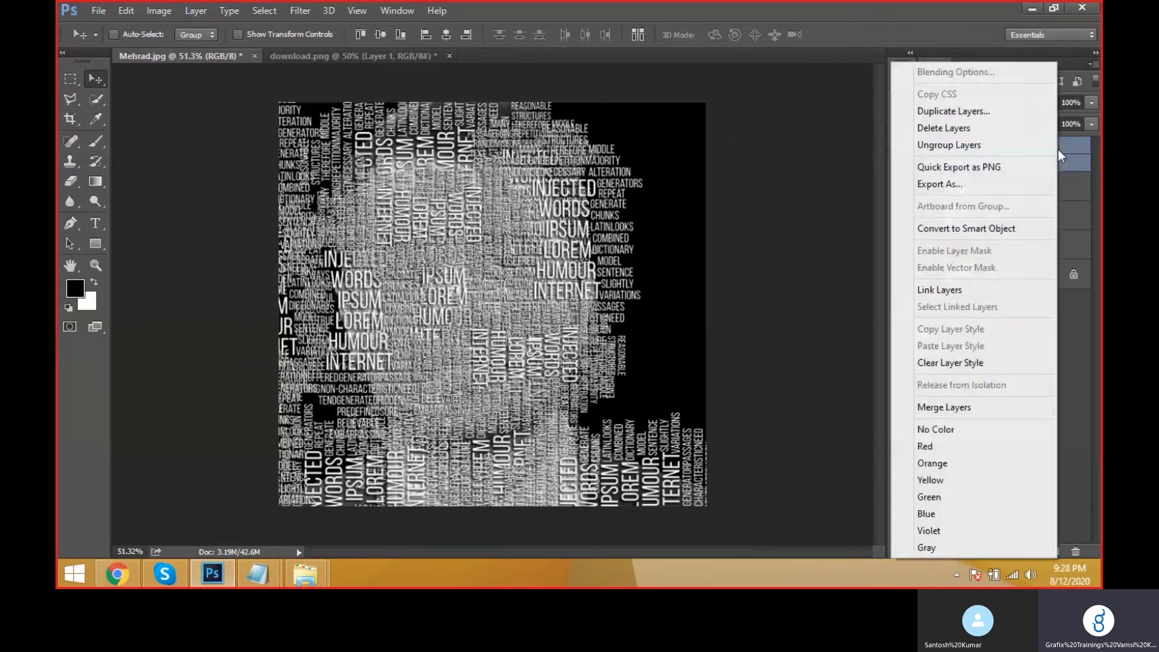
click(985, 231)
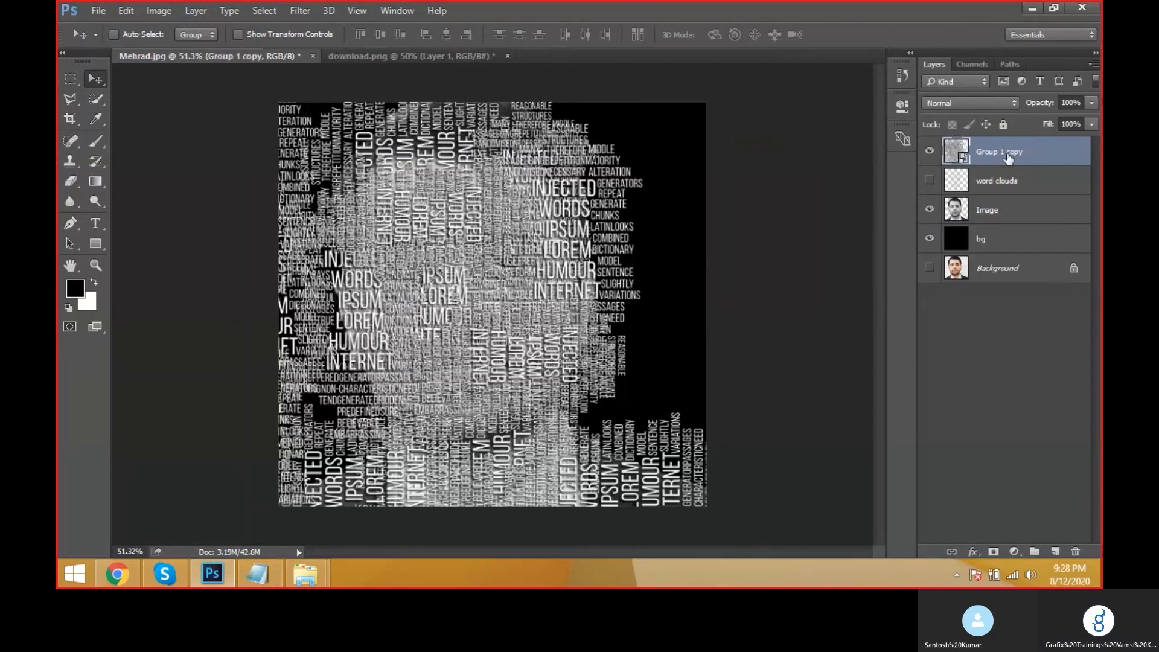
- Rename the new smart object layer as Displacement
double_click(1003, 154)
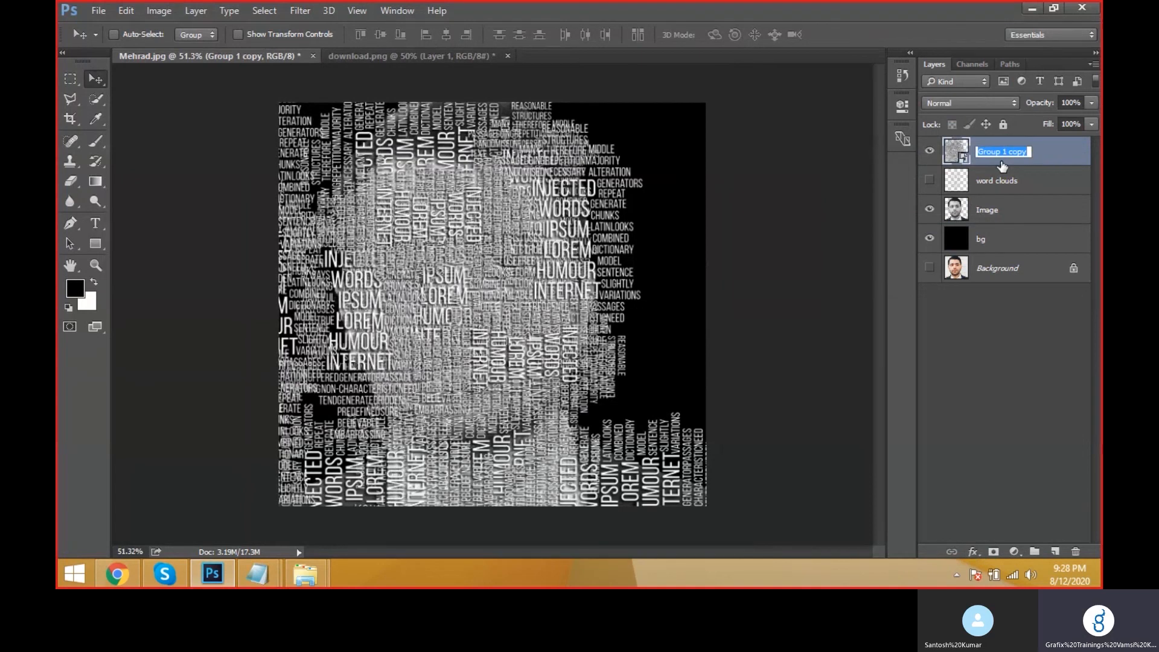
text(Disp)
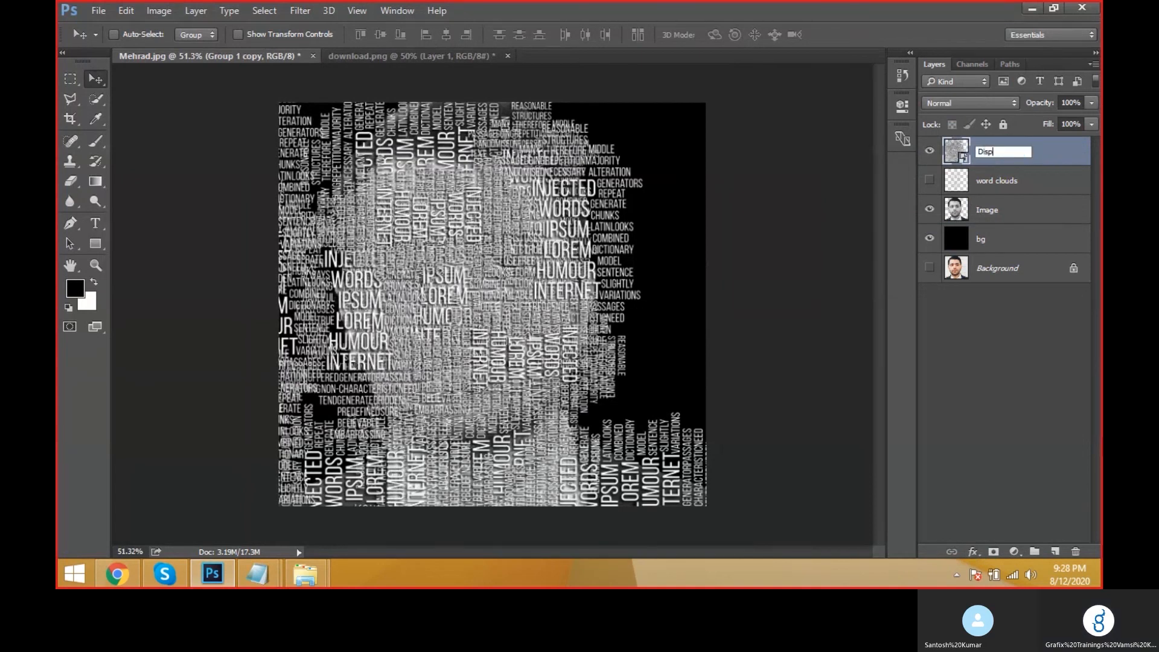
text(lacement)
key(Return)
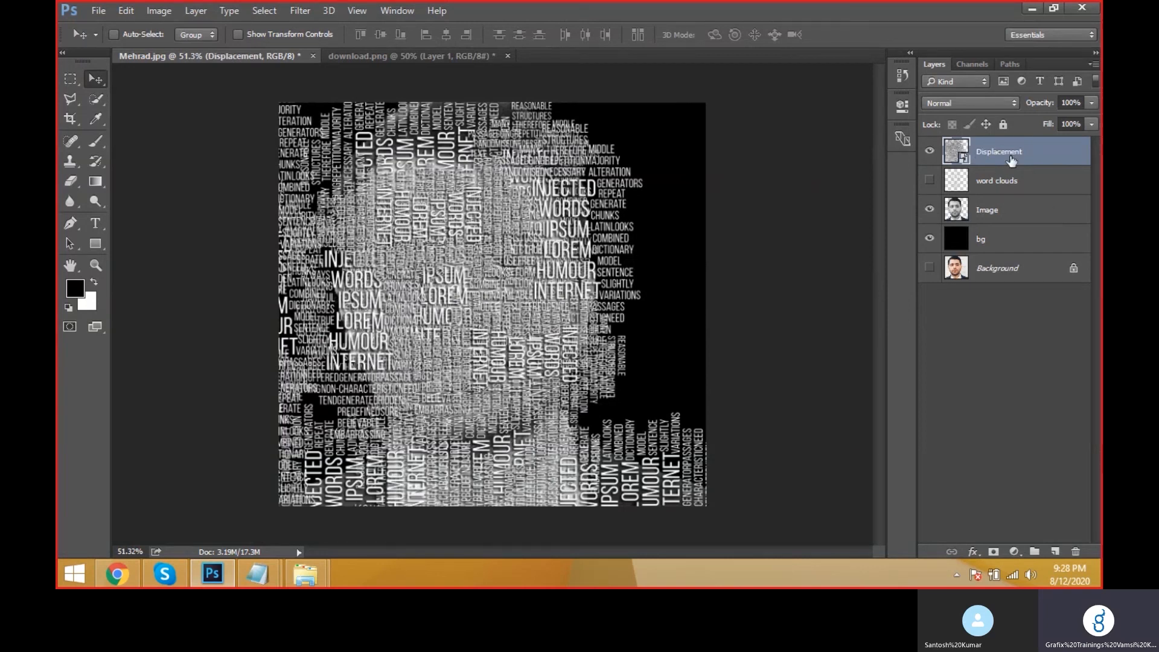
- Apply the Displace filter to the Displacement layer at scale 10 both ways, Stretch To Fit and Repeat Edge Pixels, using Displacement-Map, and collapse its filter list
click(394, 56)
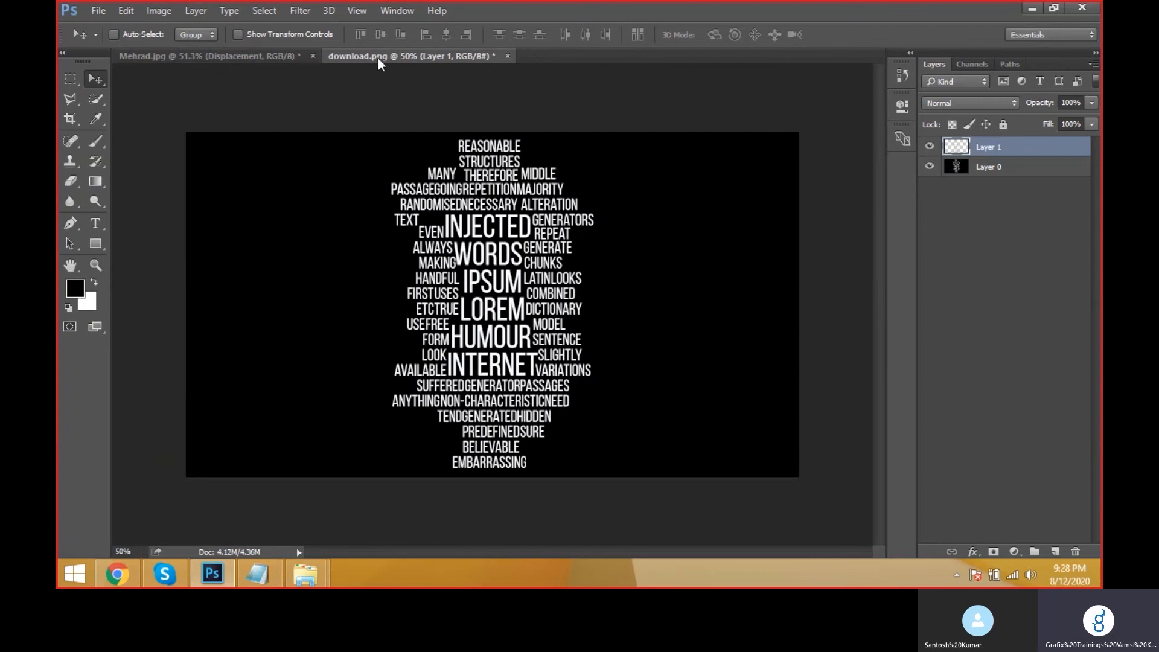
click(297, 57)
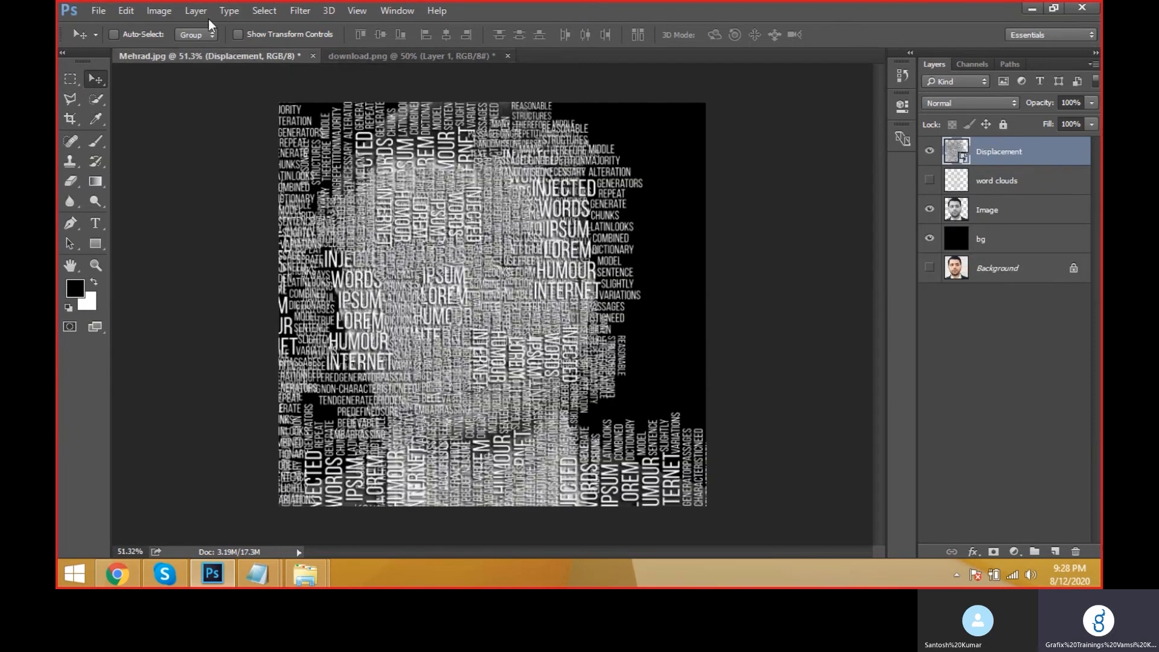
click(305, 12)
mouse_move(361, 212)
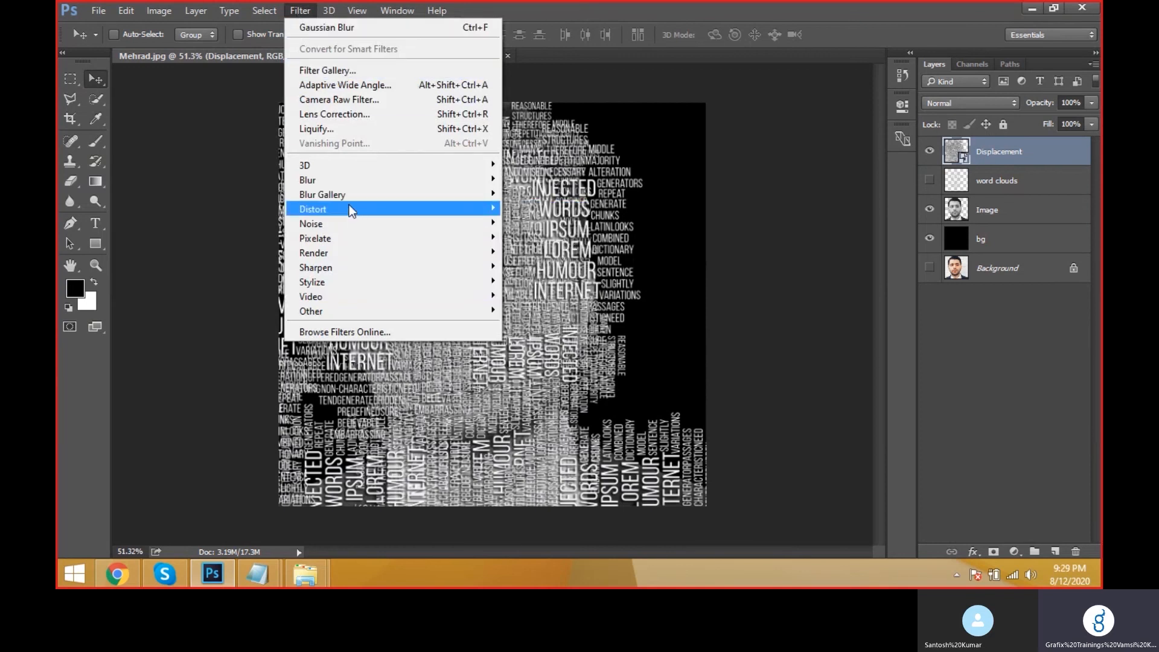
mouse_move(353, 211)
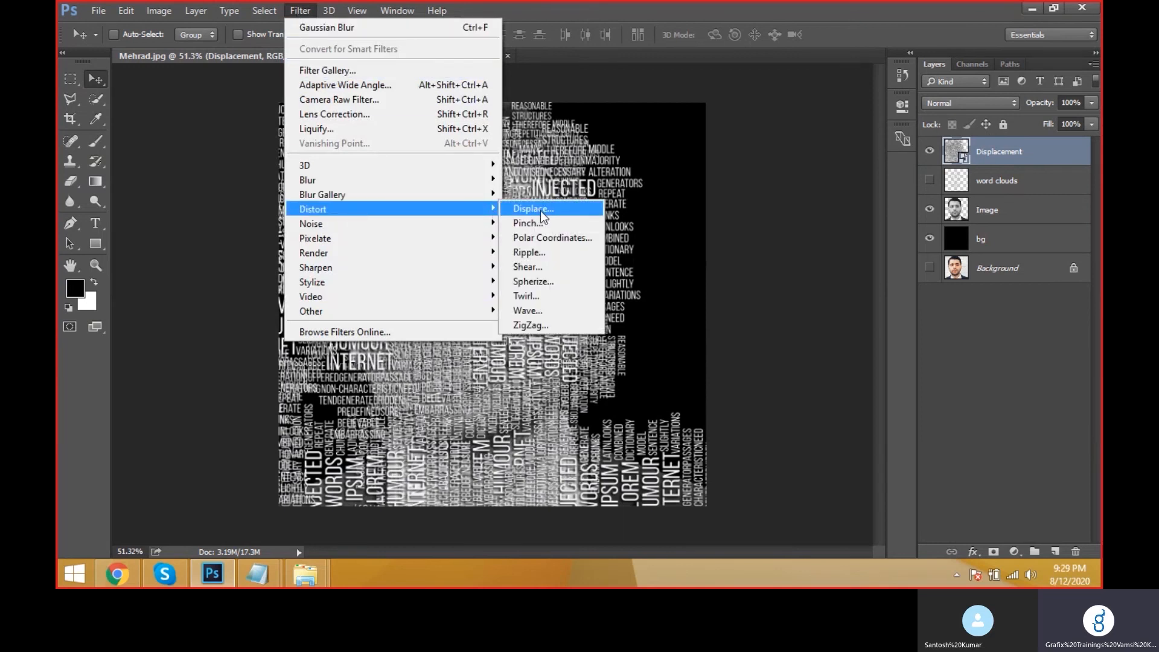
click(541, 211)
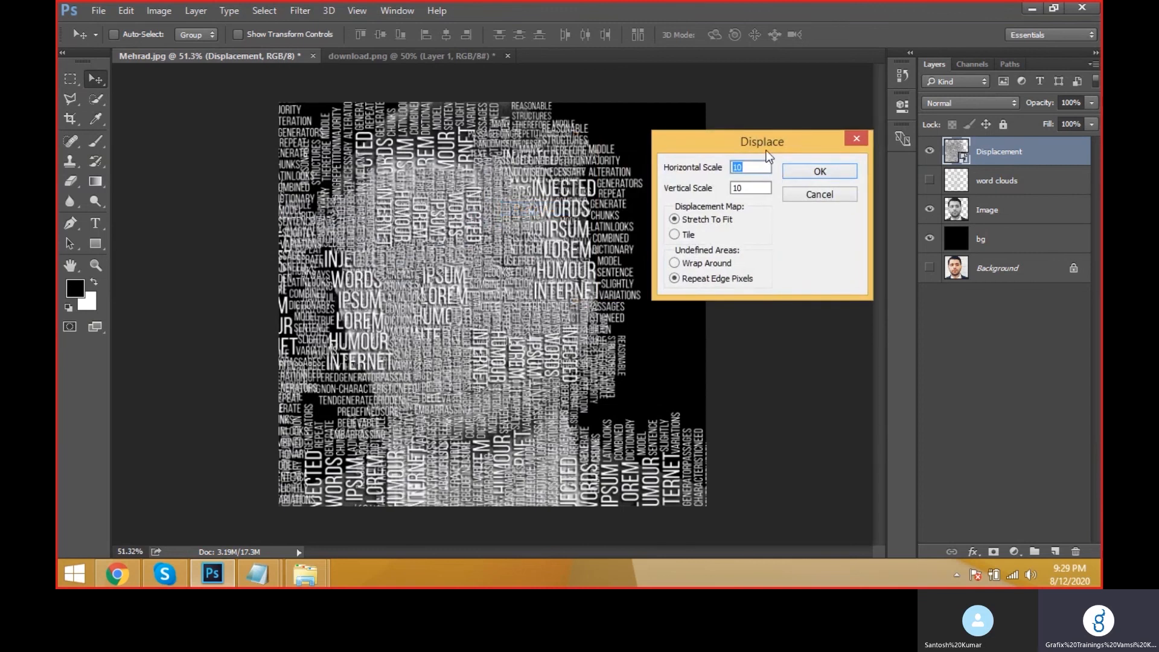
drag(765, 151, 774, 147)
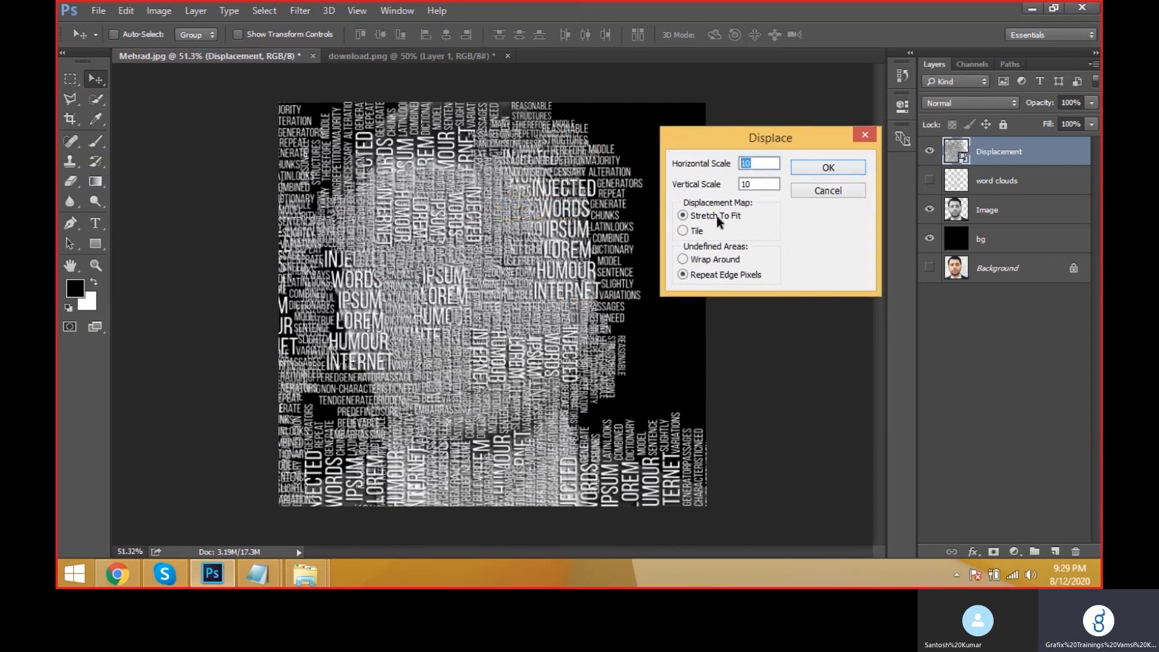
double_click(765, 184)
click(816, 172)
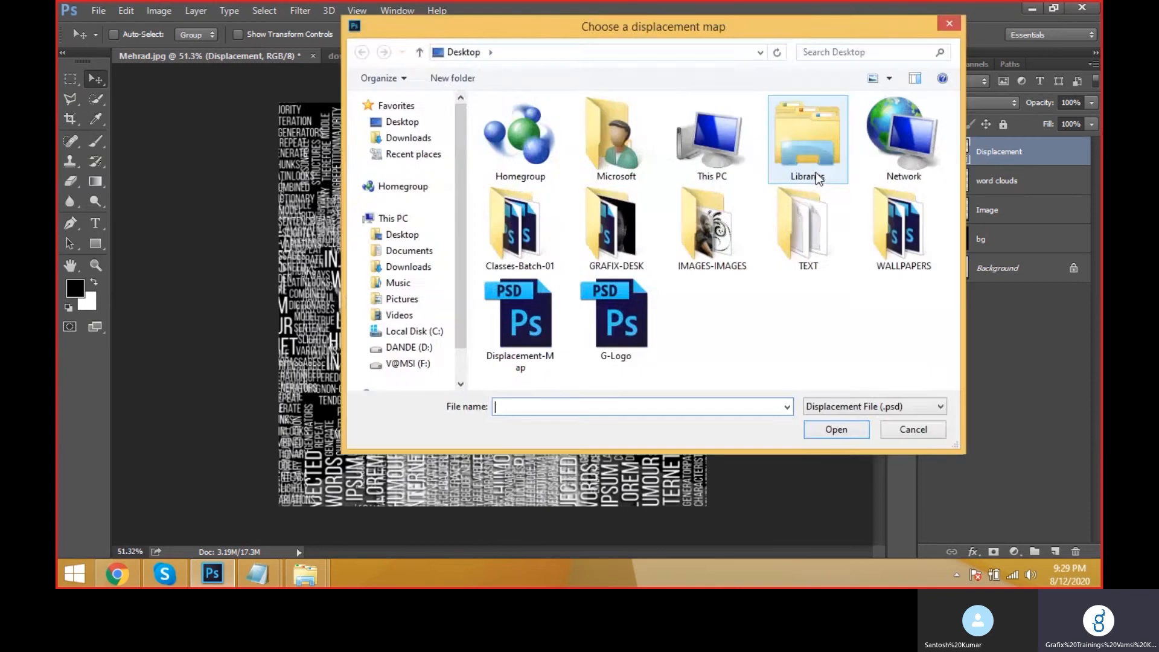
click(543, 331)
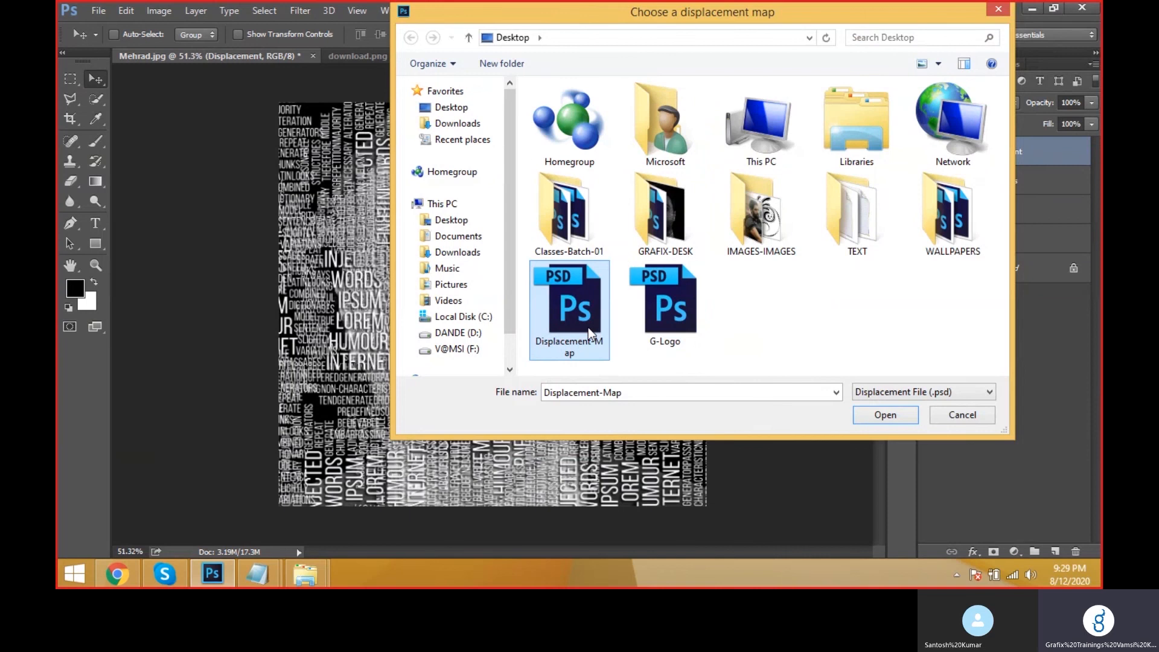
click(892, 416)
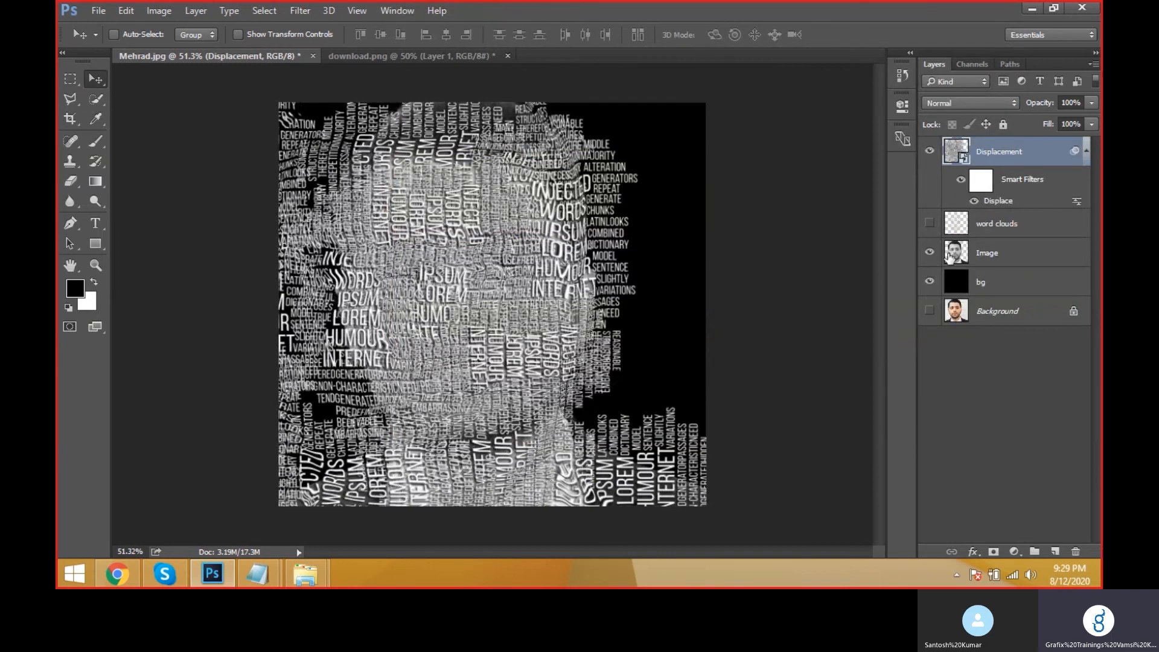
click(1087, 154)
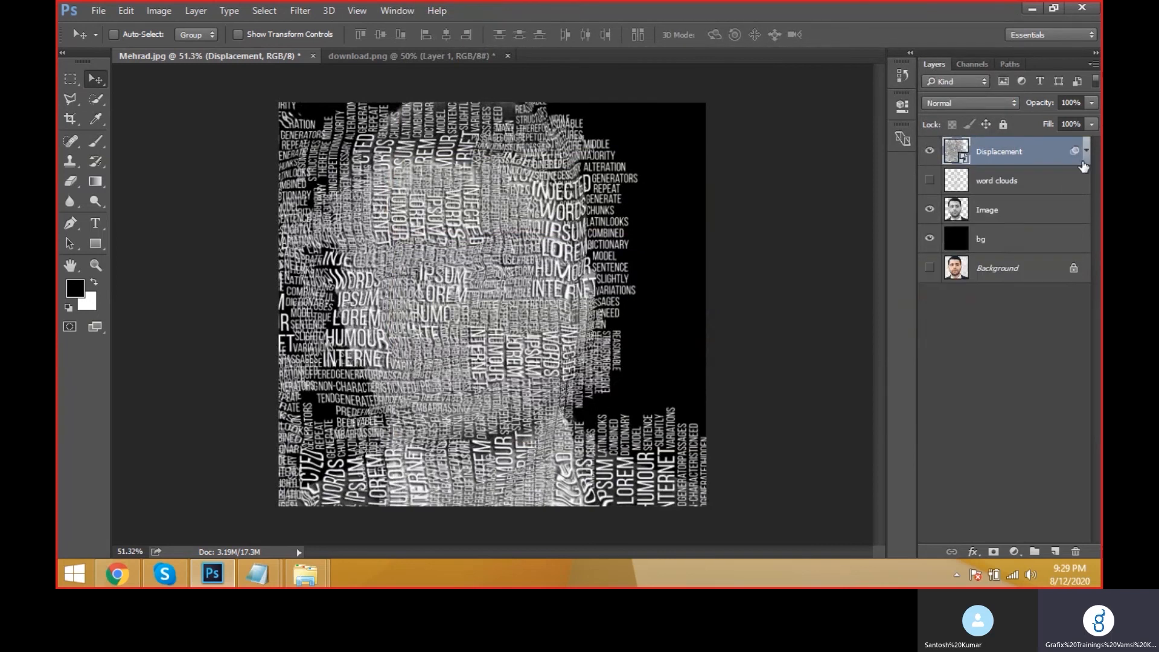
- Load the Displacement layer's outline as a selection, hide that layer, and add a layer mask from the selection to the Image layer
click(1054, 212)
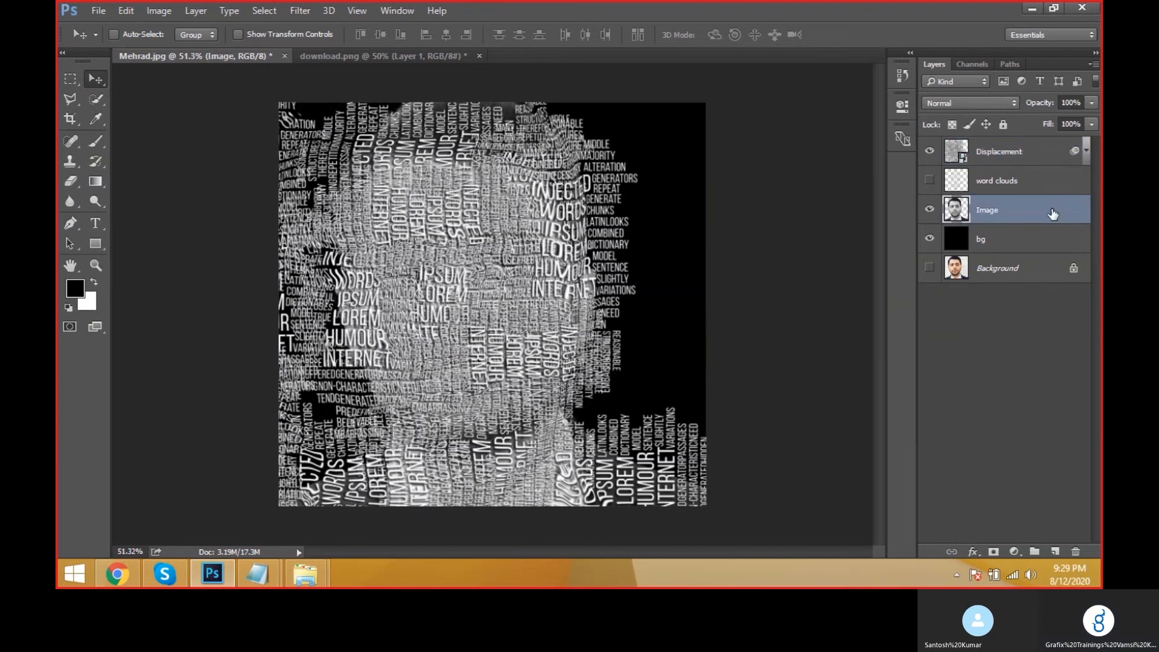
click(1035, 158)
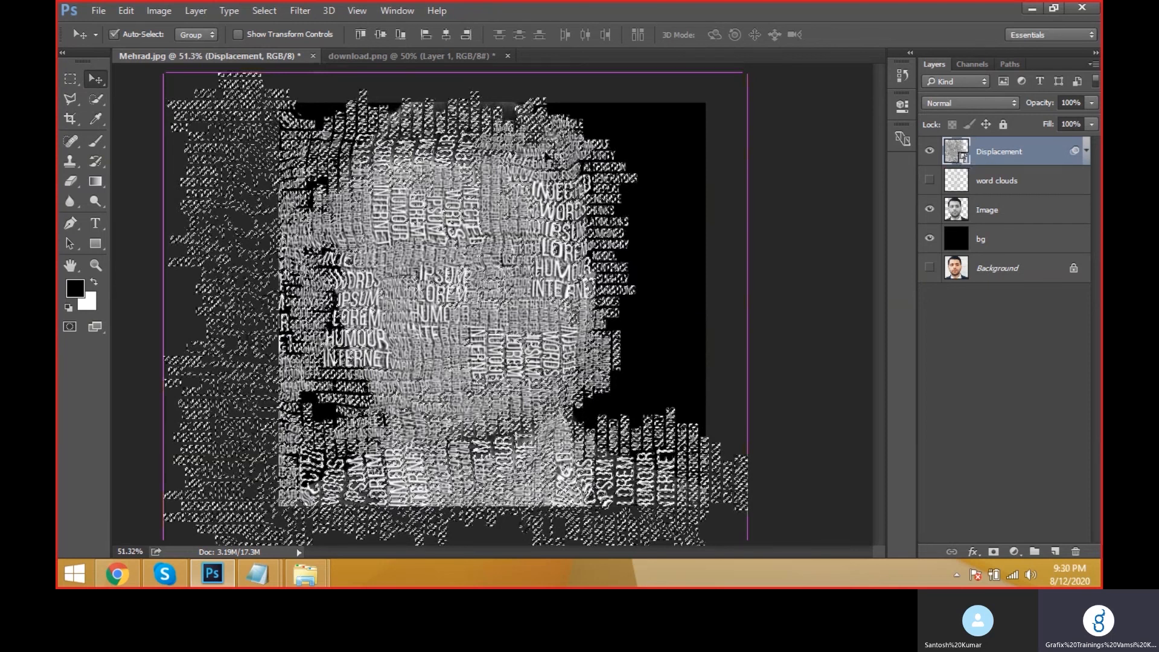
click(929, 151)
click(1008, 211)
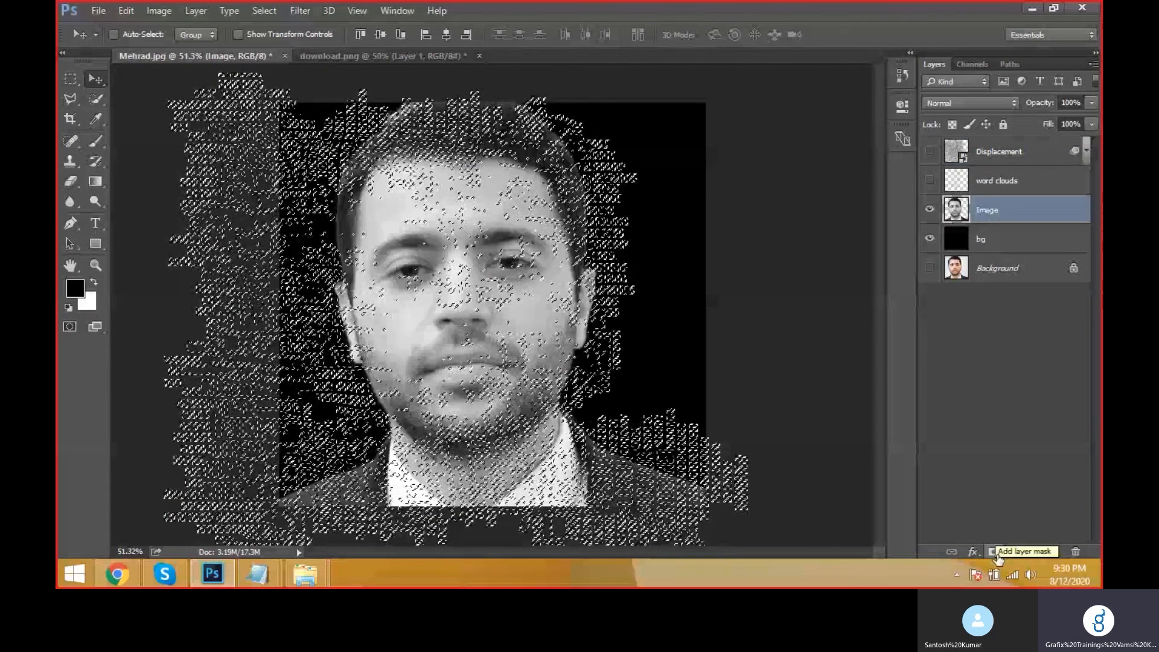
click(993, 552)
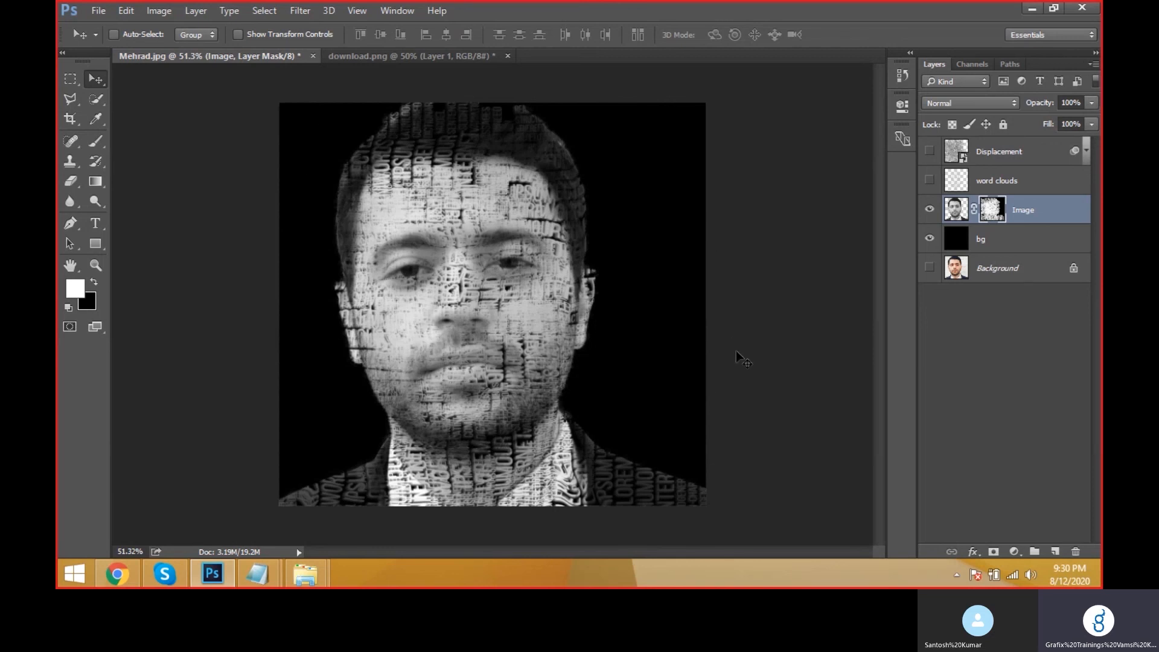
key(ctrl)
ctrl+click(994, 220)
key(ctrl+j)
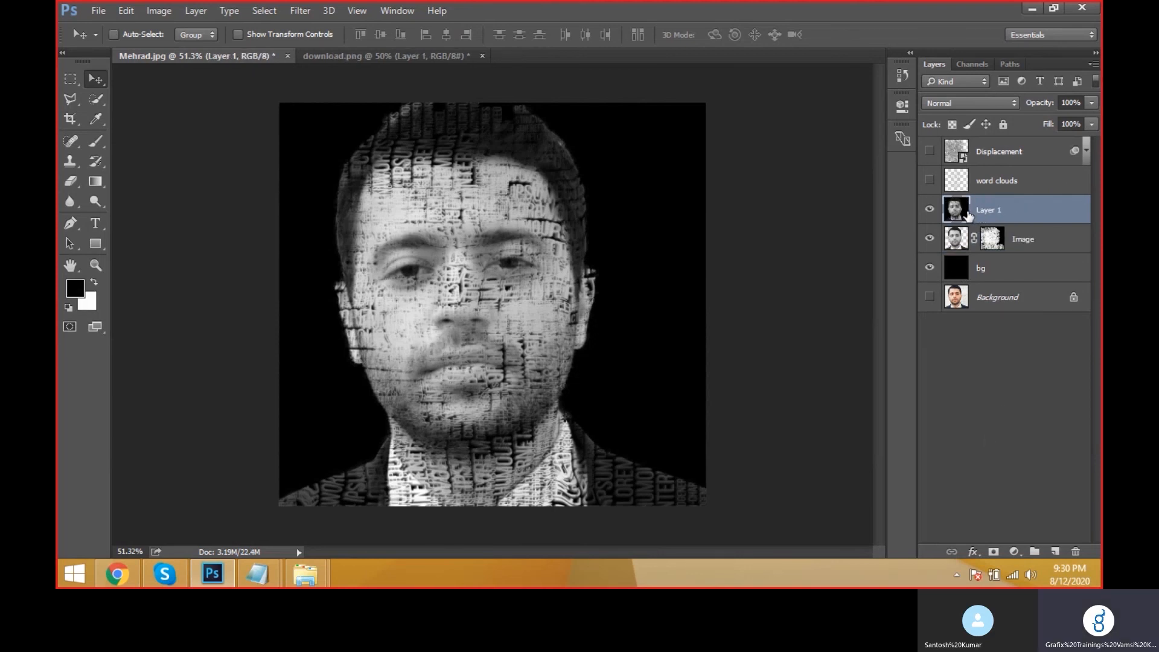
key(ctrl+z)
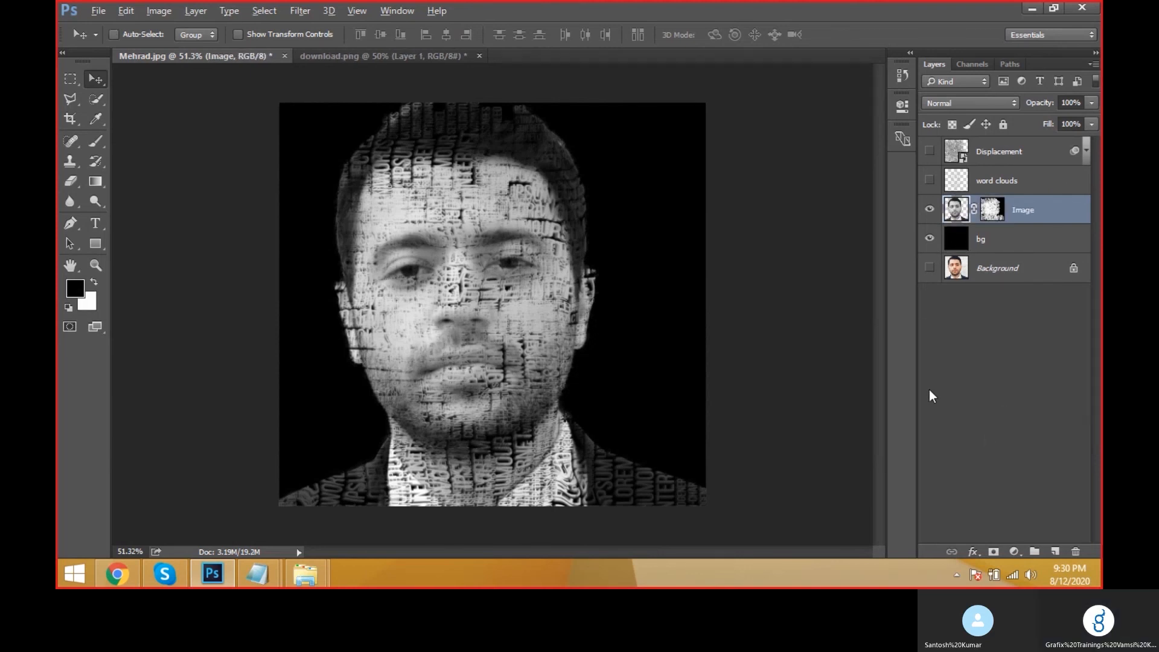
- Switch to the 001 Notepad notes, examine the entry for taking a snapshot of the document, and return to Photoshop
key(alt+Tab)
key(alt+Tab)
key(alt+Tab)
key(alt+Tab)
key(alt+Tab)
key(alt+Tab)
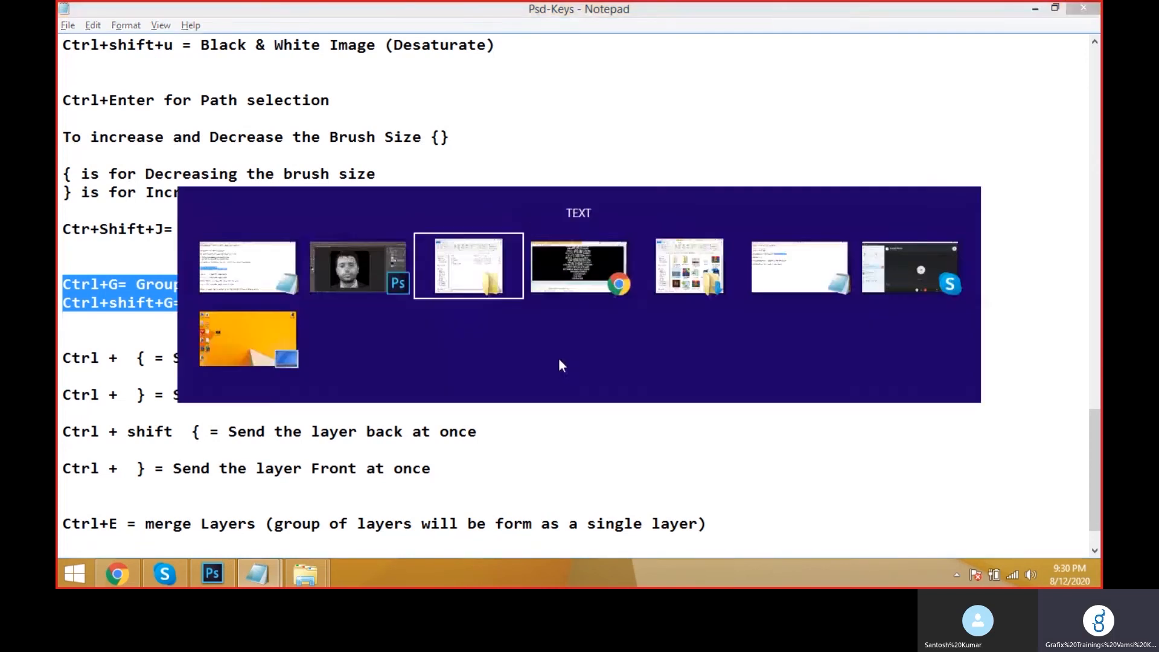
drag(391, 253, 257, 248)
drag(524, 211, 59, 209)
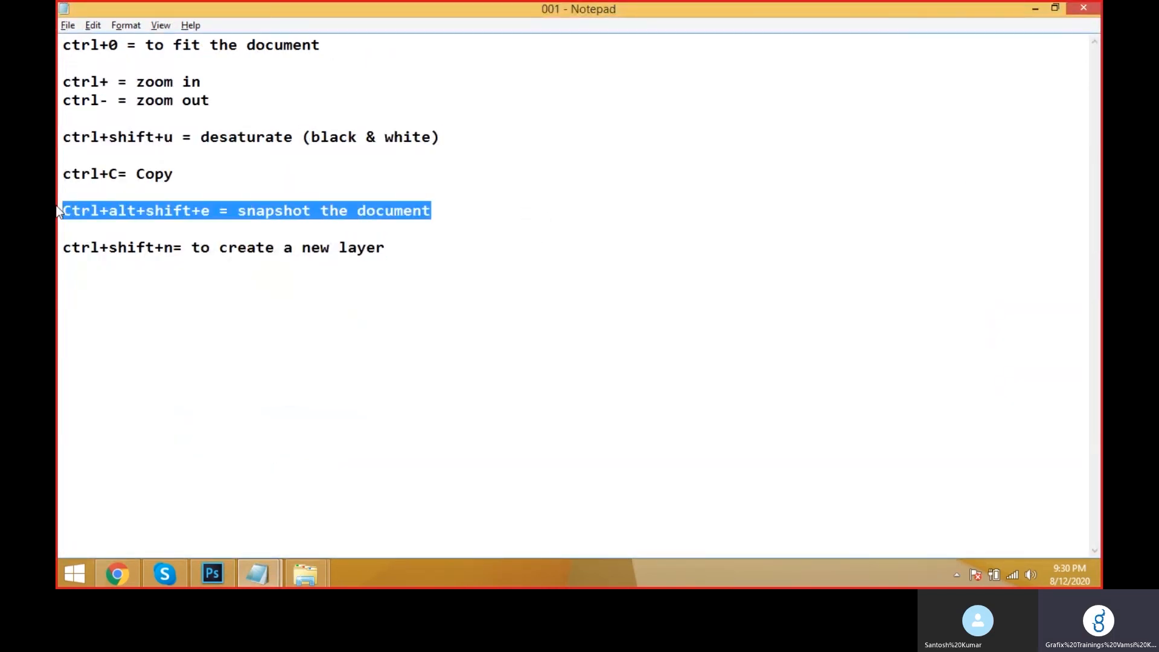
click(460, 208)
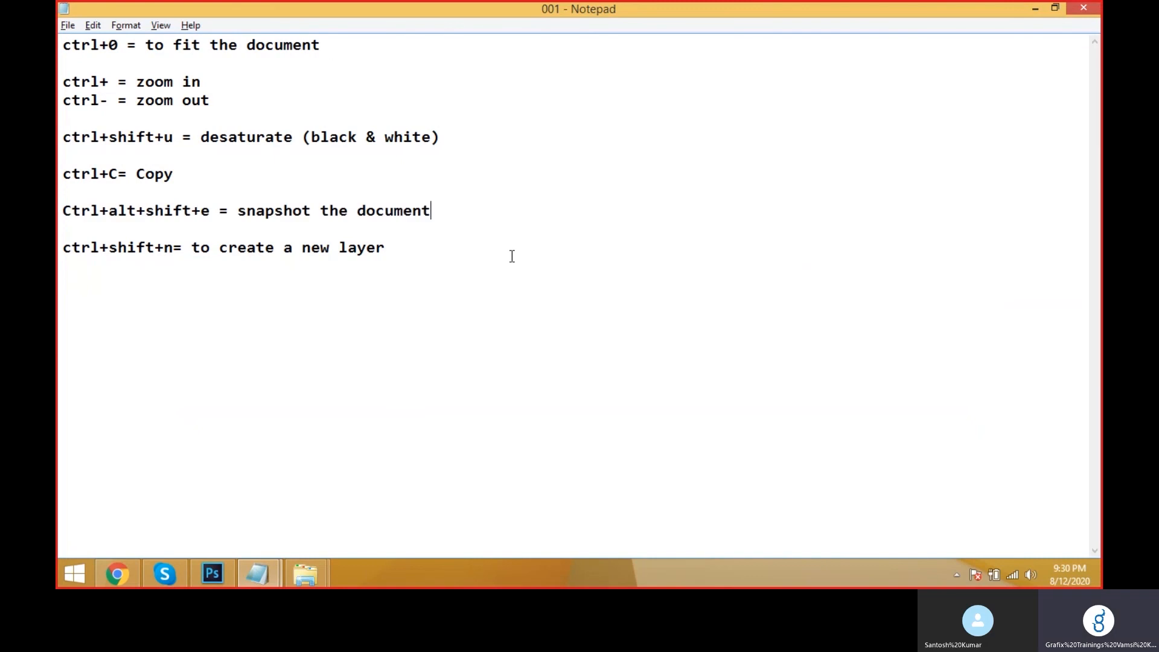
key(alt+Tab)
key(alt+Tab)
key(Escape)
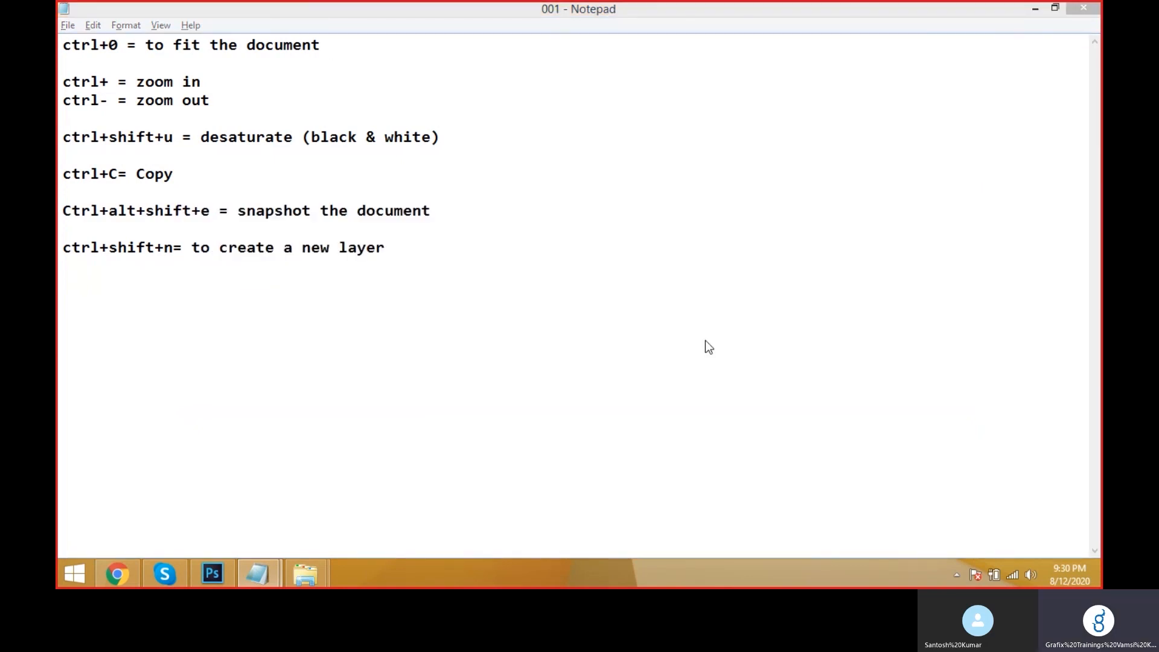
key(alt+Tab)
- Stamp all visible layers into a new layer named Snapshot and place it above the Displacement layer
key(ctrl+alt+shift+e)
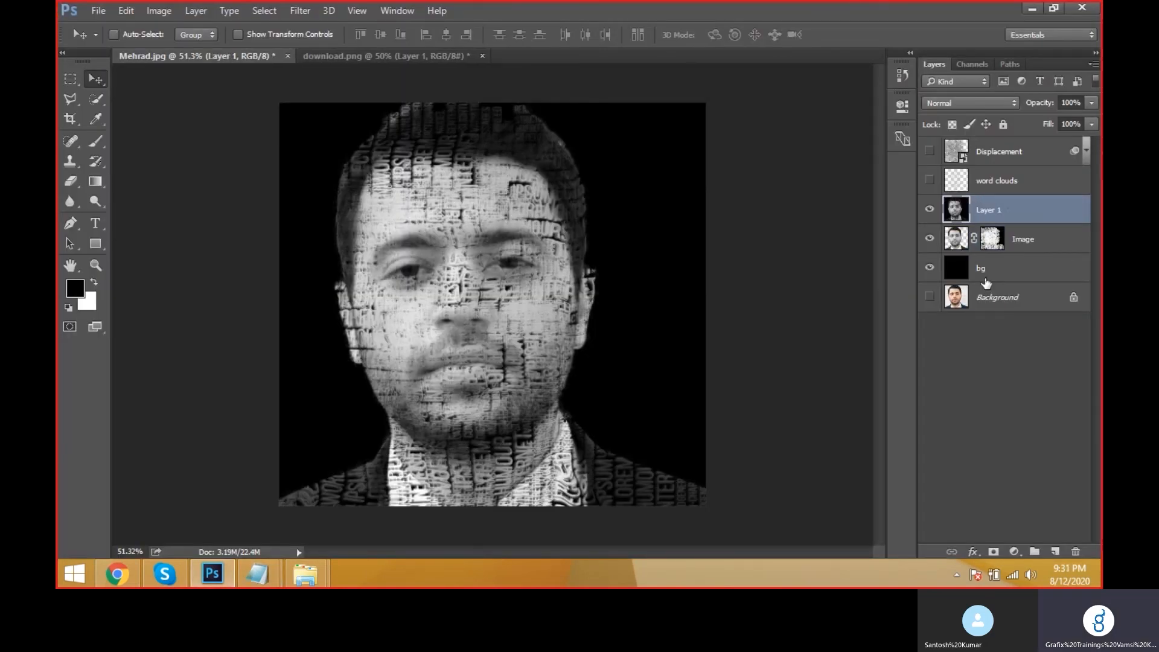
double_click(988, 209)
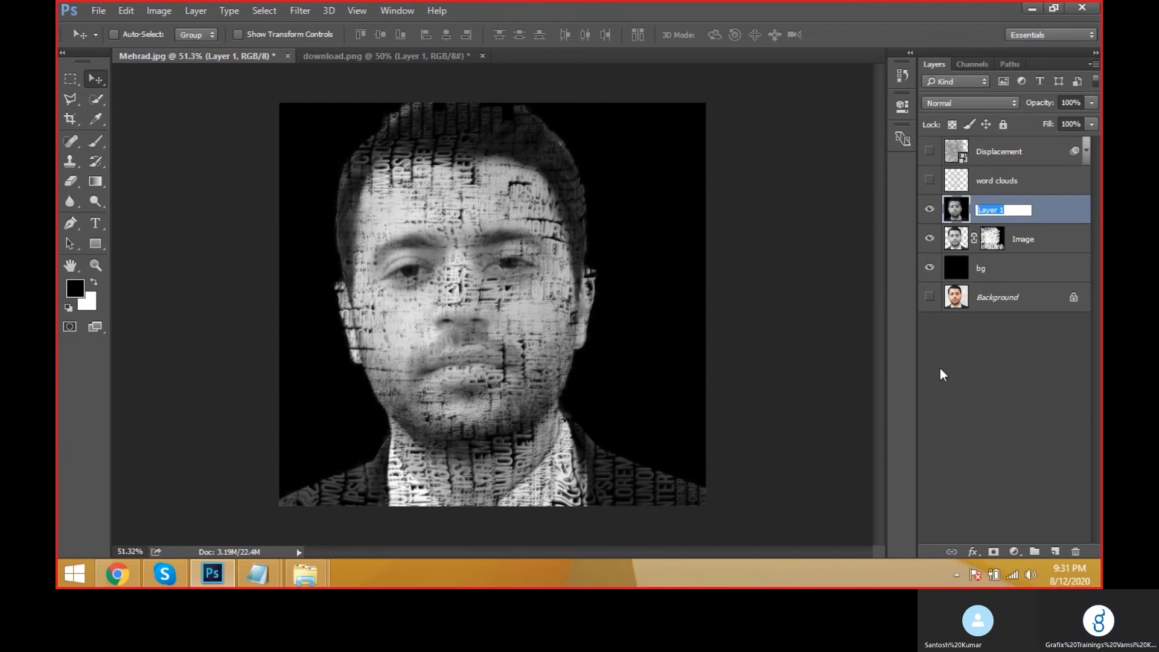
text(Snapshot)
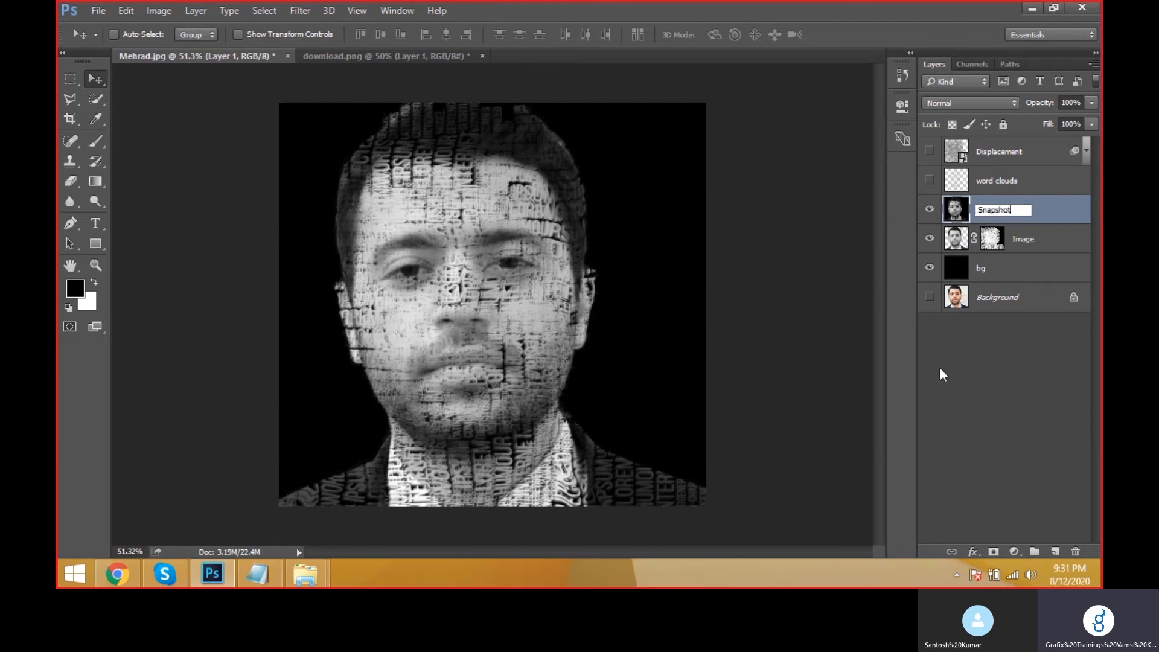
key(Return)
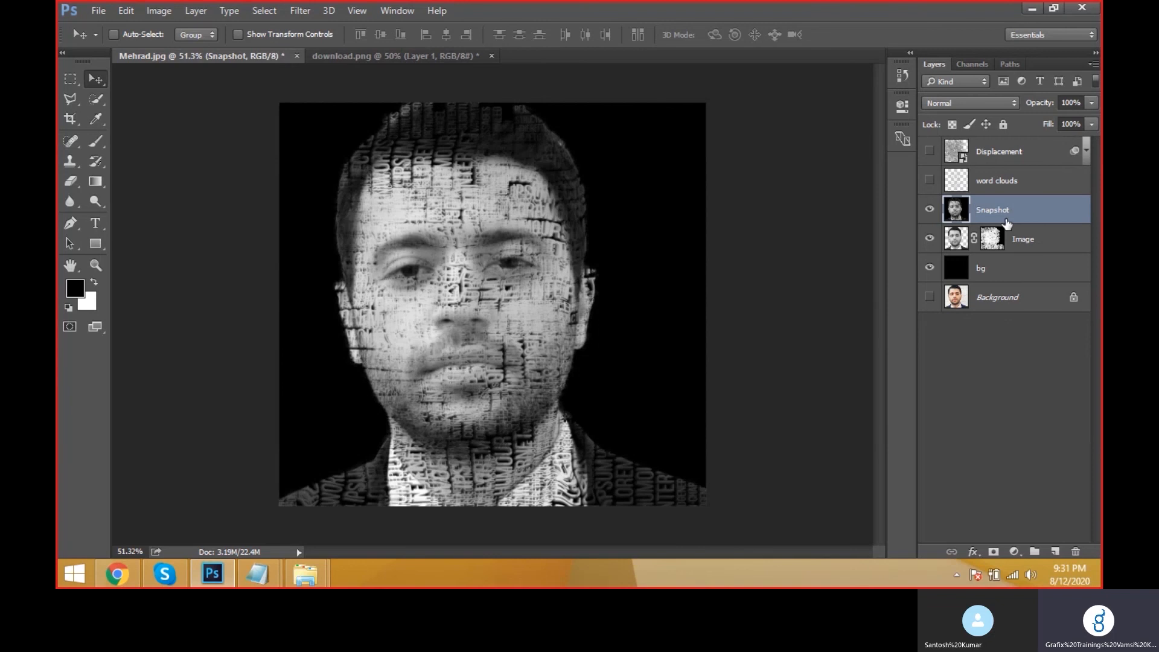
drag(1020, 205, 1024, 149)
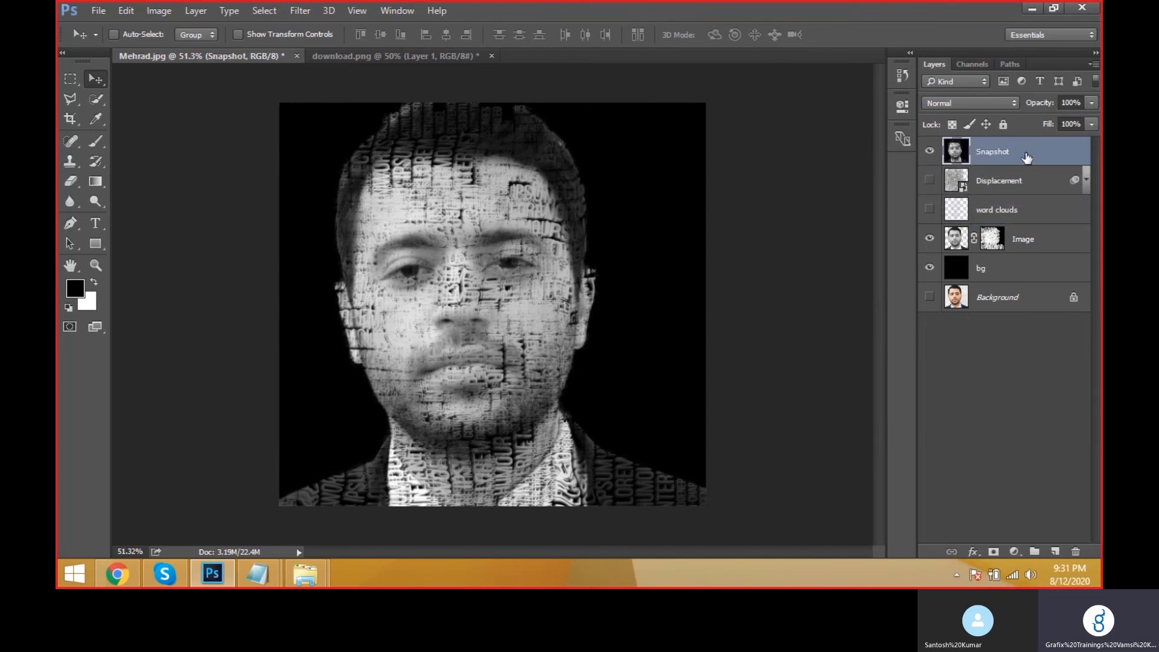
- Show the Displacement layer again and set the Snapshot layer's blend mode to Linear Burn
click(930, 181)
click(1041, 194)
click(1041, 159)
click(1012, 103)
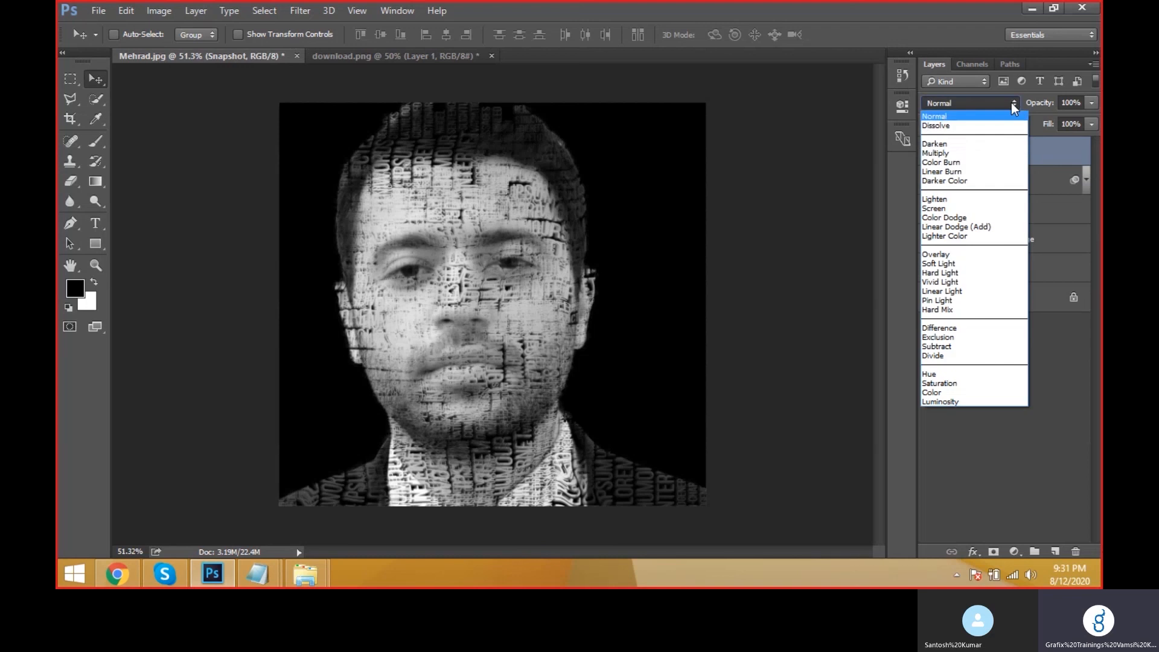
click(986, 172)
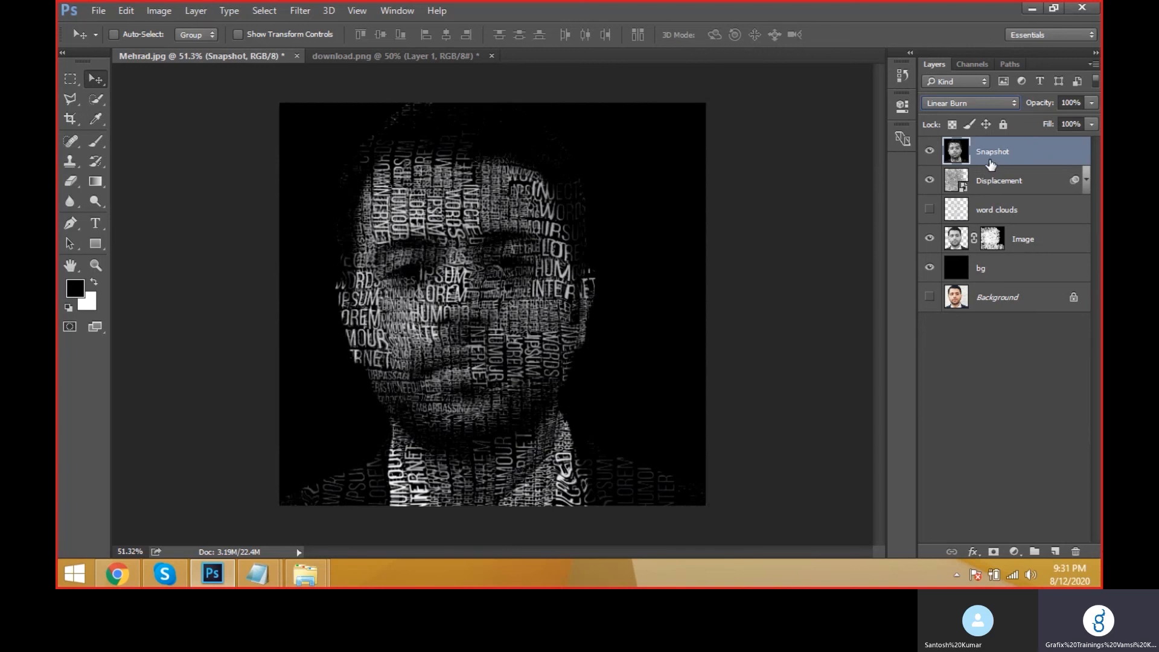
key(ctrl)
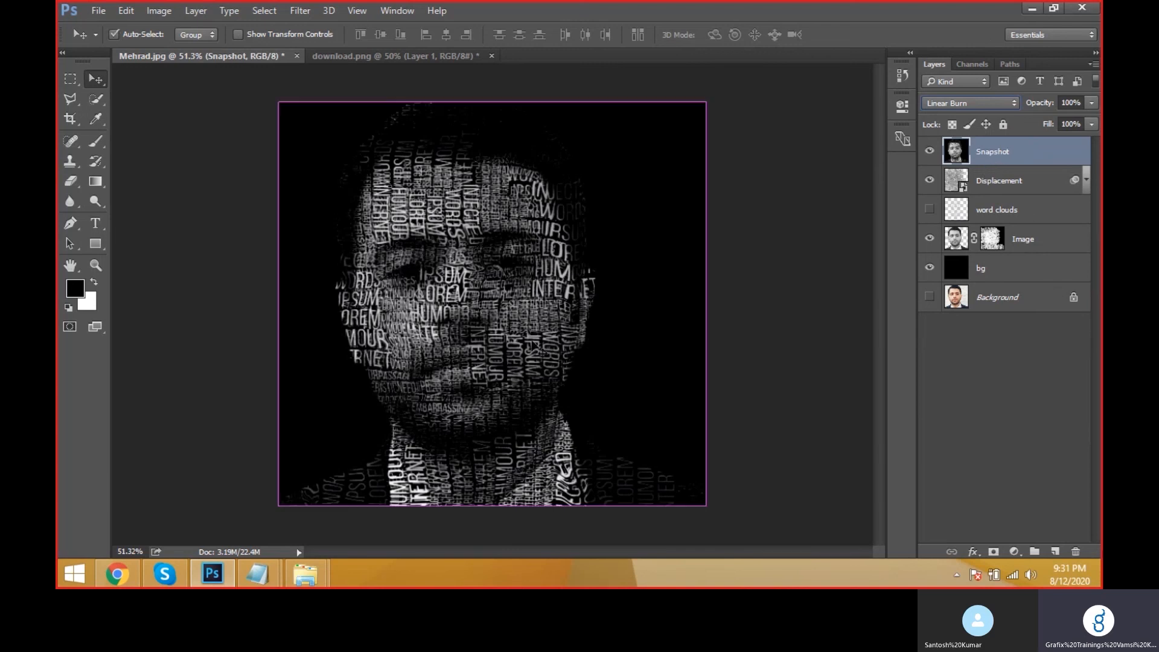
ctrl+click(536, 338)
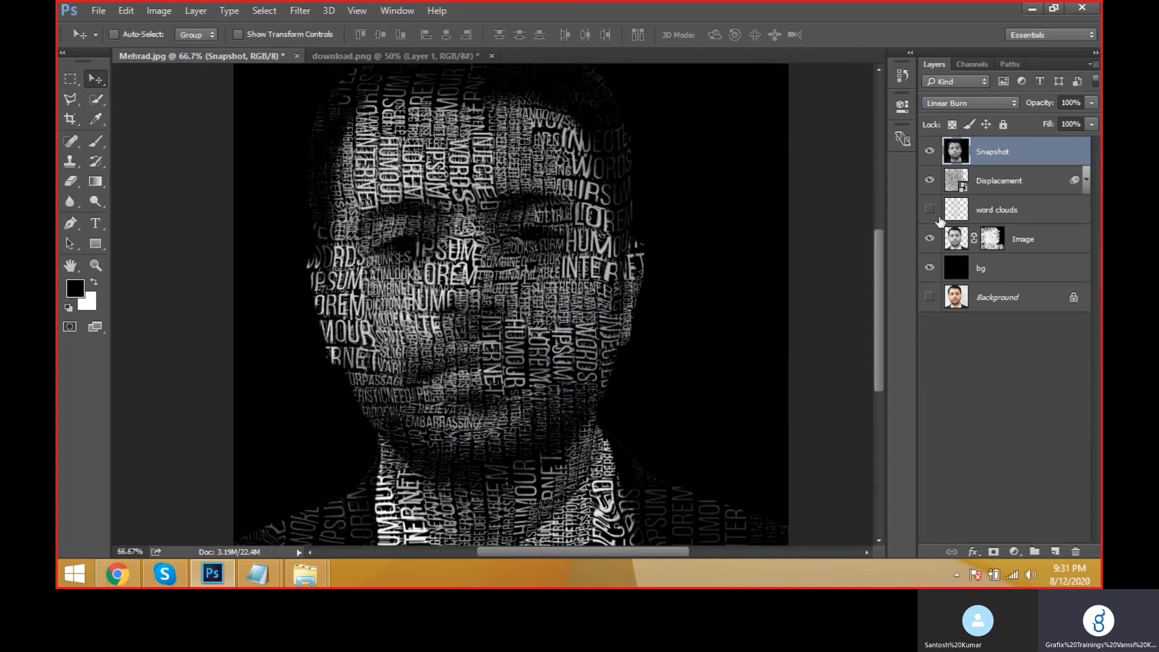
shift+click(1053, 188)
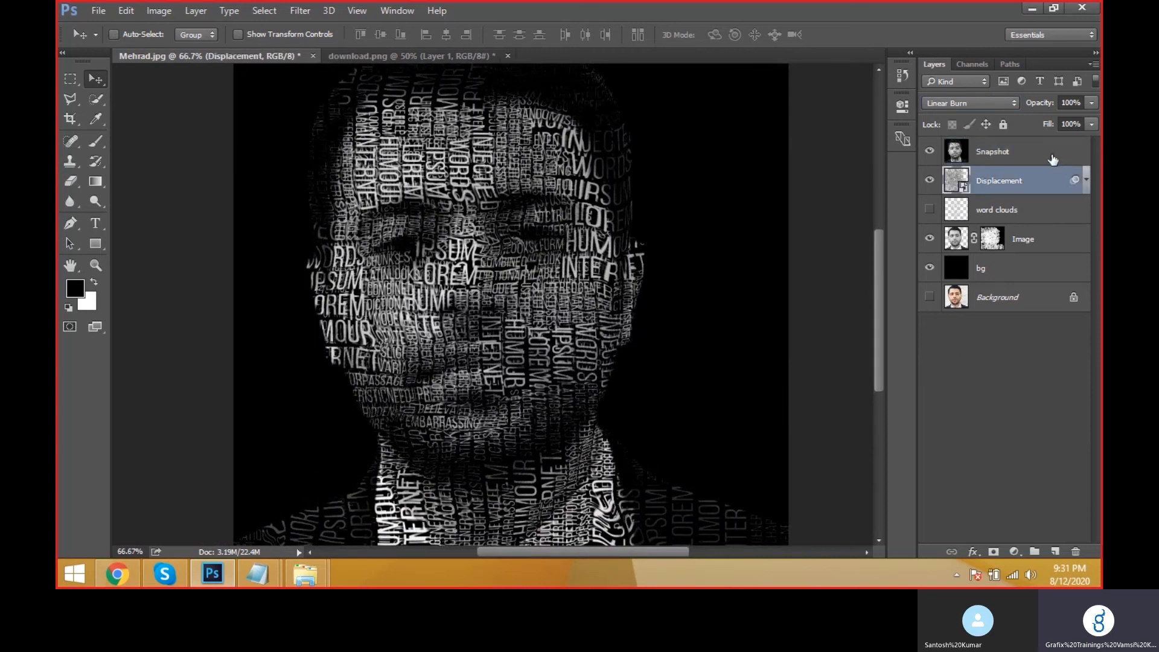
shift+click(1059, 210)
click(1070, 240)
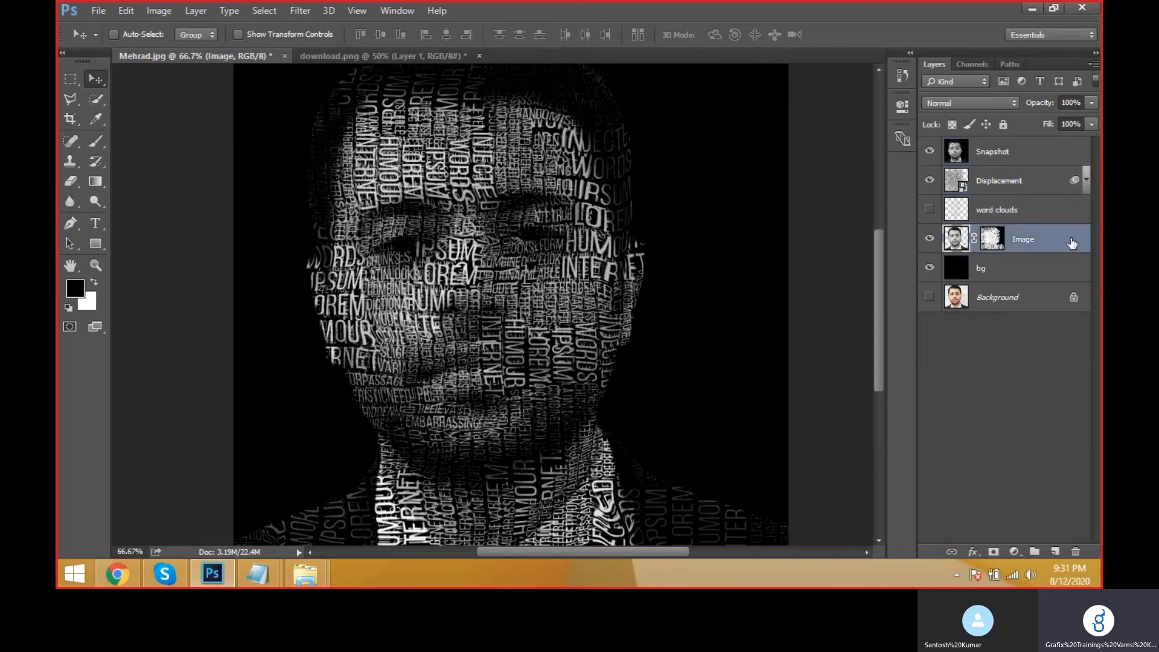
- Try the Dissolve, Color Burn, Screen and Hard Light blend modes on the Snapshot layer
click(1013, 158)
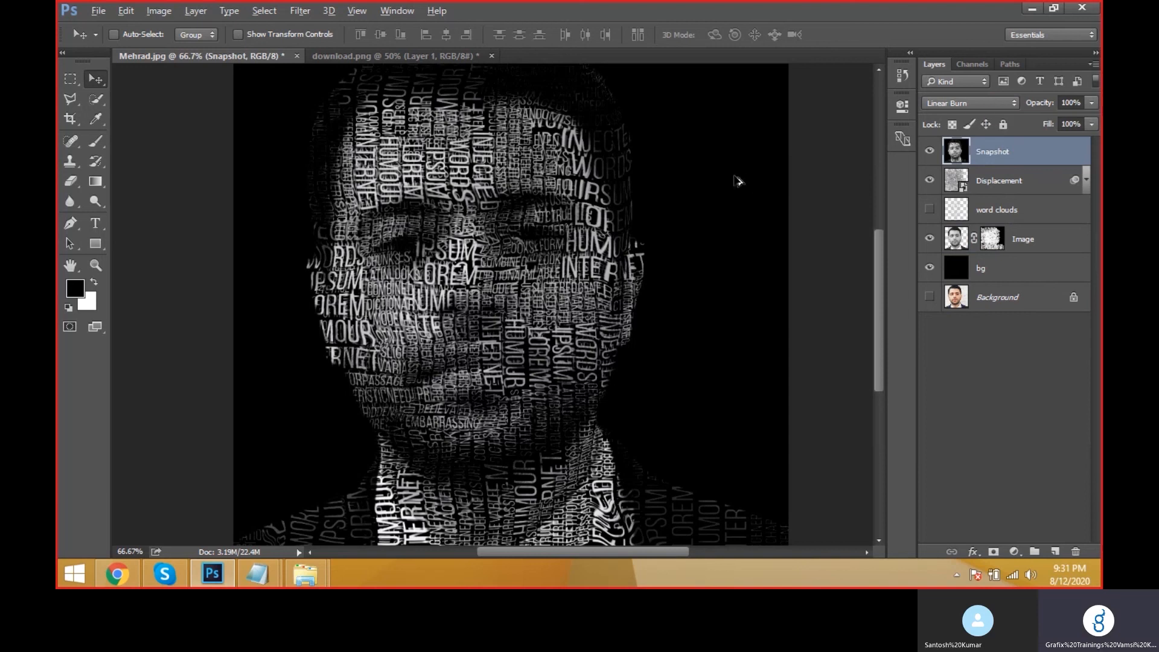
key(ctrl+0)
click(991, 104)
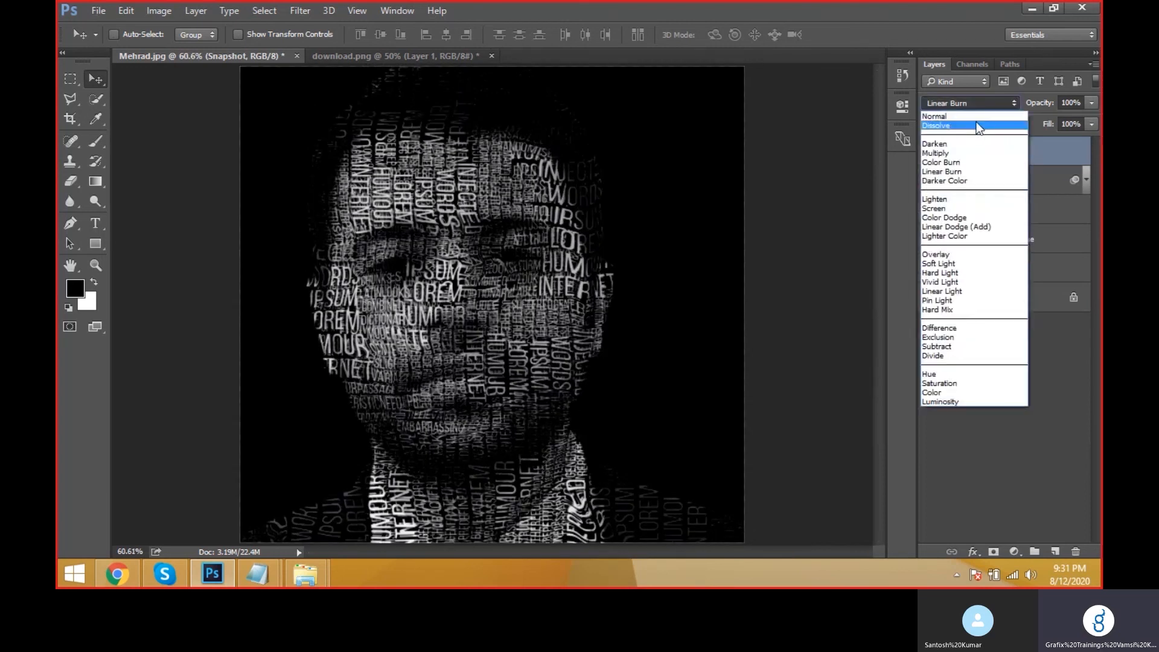
click(976, 122)
click(979, 103)
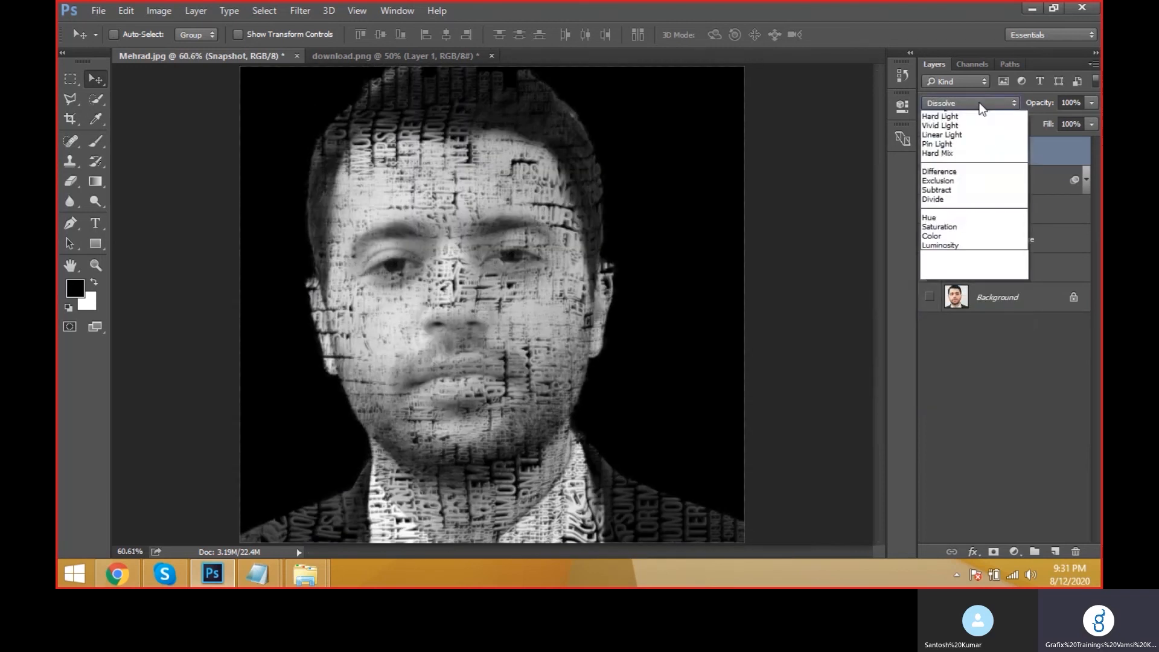
click(969, 158)
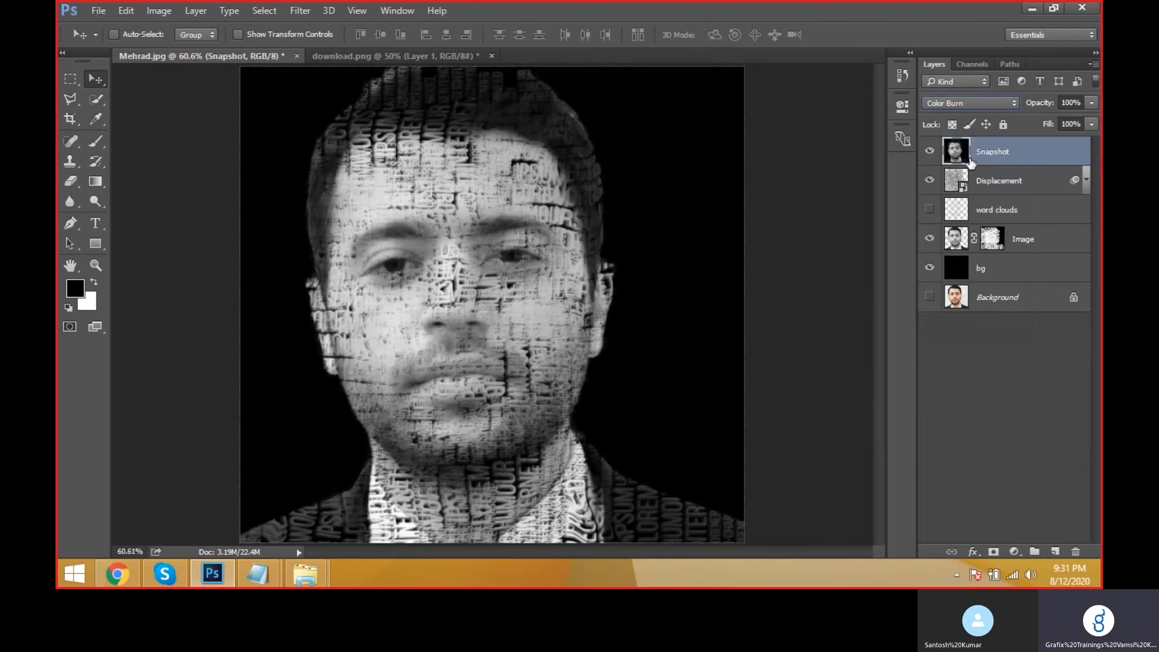
click(972, 102)
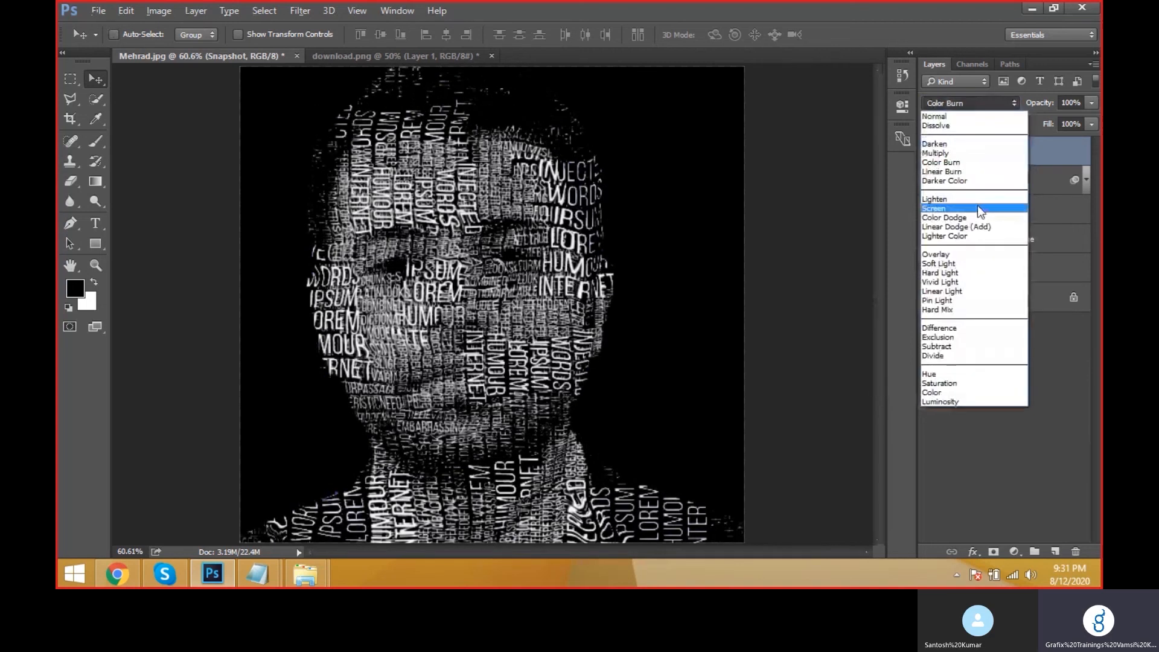
click(977, 205)
click(971, 102)
click(966, 270)
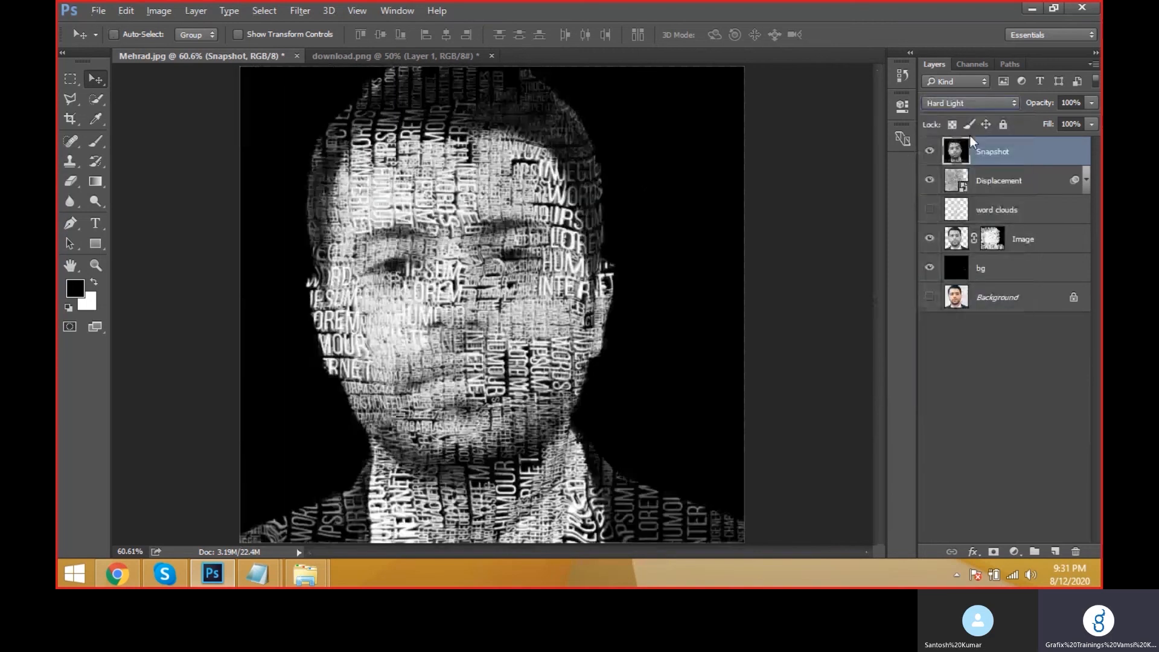
- Try Pin Light, Difference and Darker Color on the Snapshot layer and return its blend mode to Linear Burn
click(973, 105)
click(958, 300)
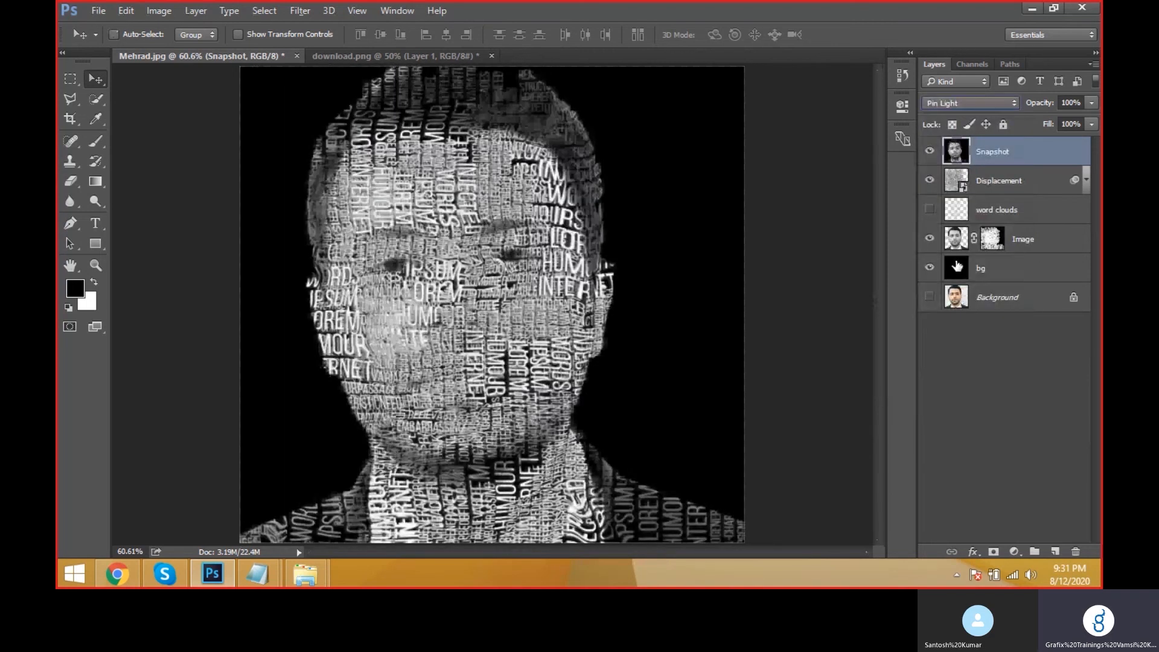
click(972, 102)
click(951, 328)
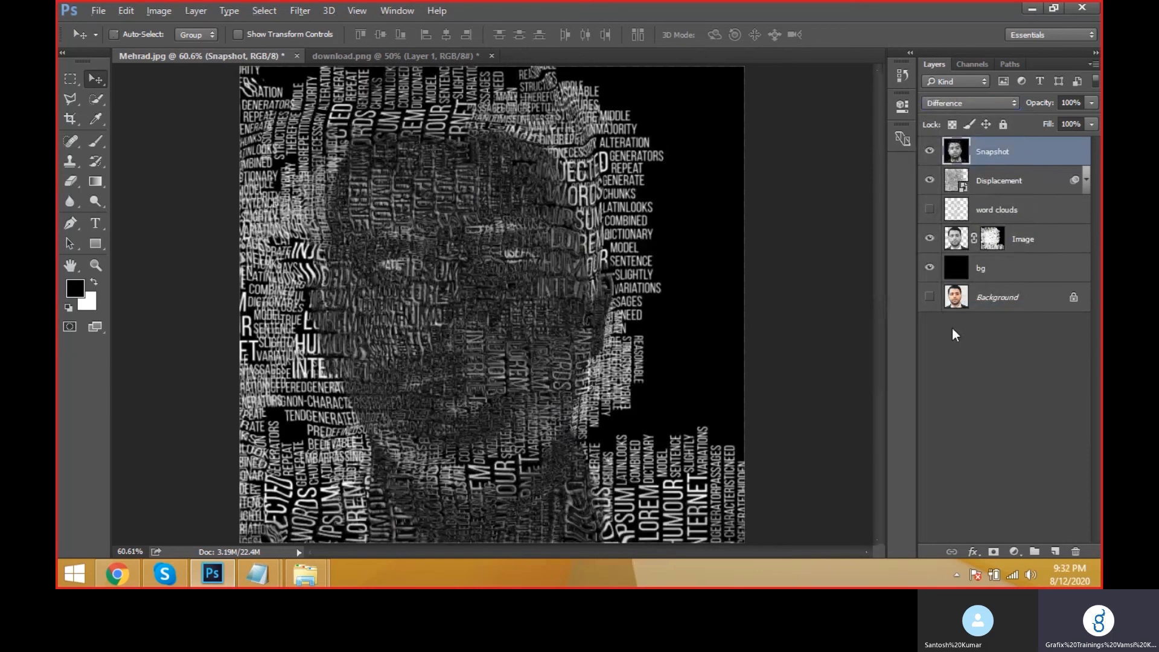
click(968, 102)
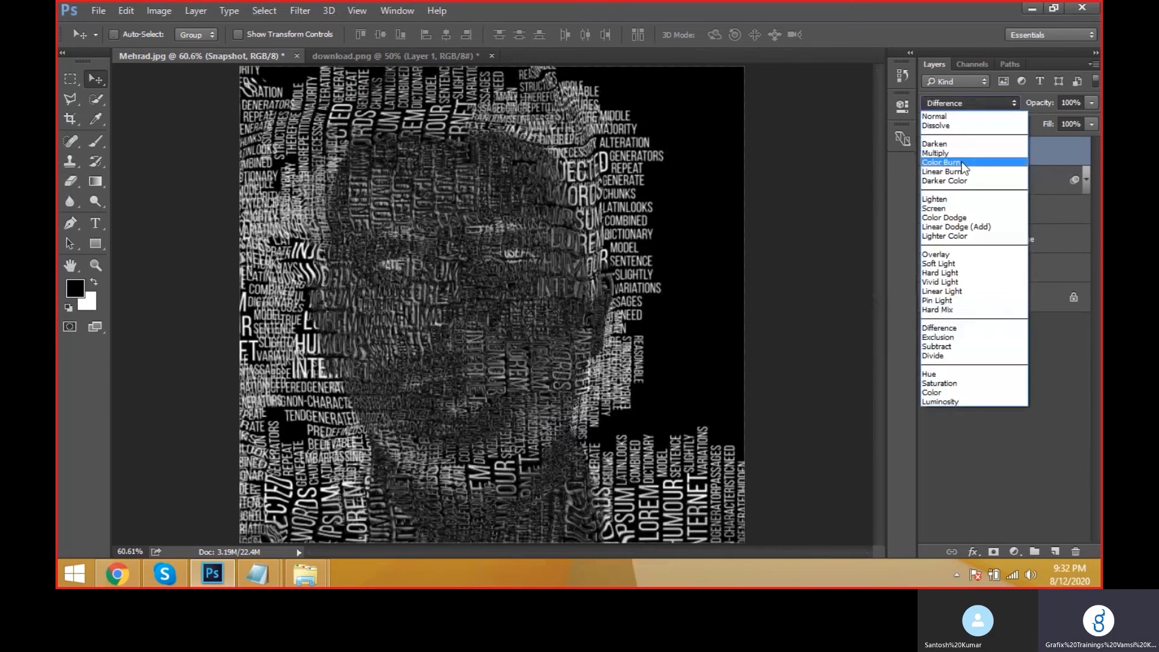
click(962, 170)
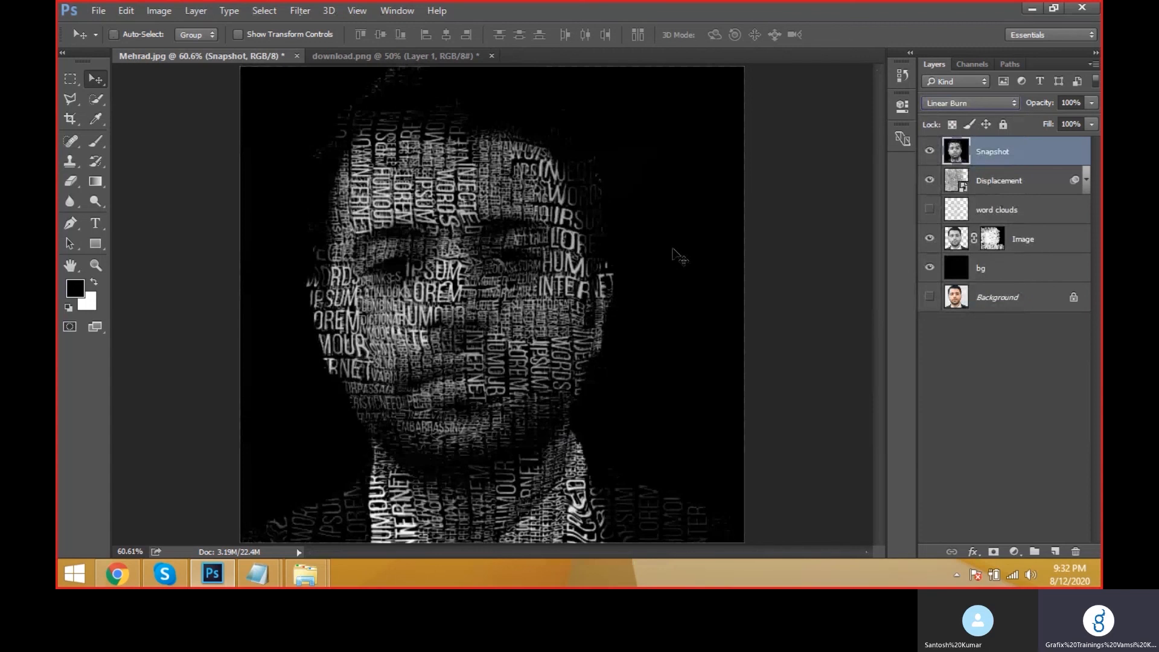
key(Down)
click(968, 103)
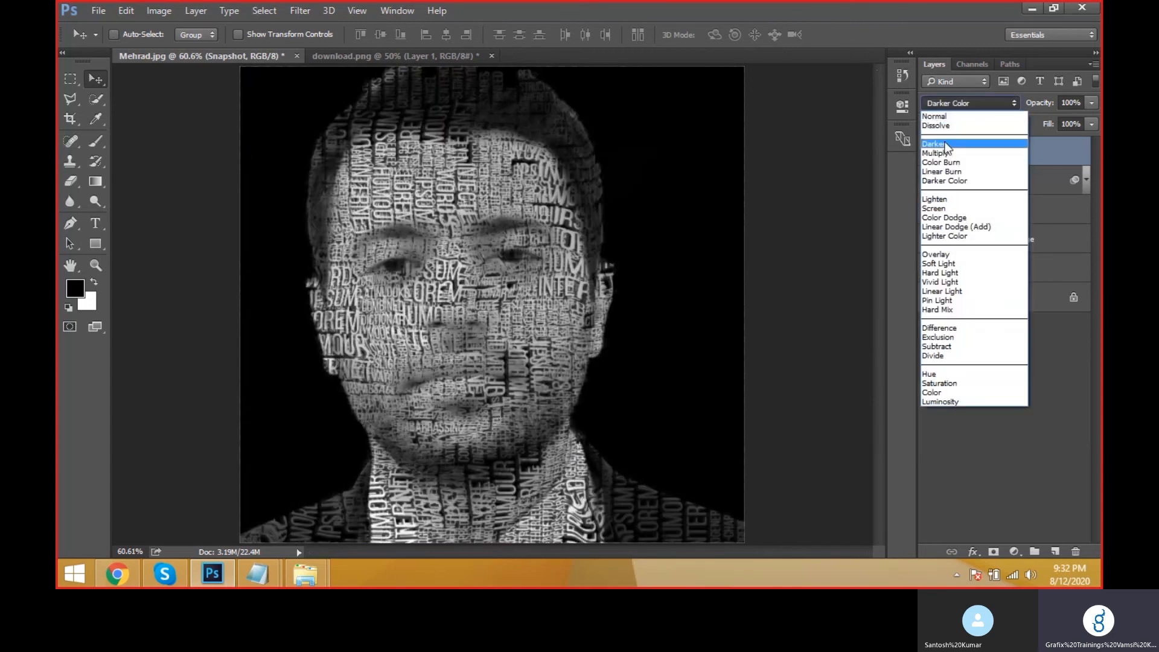
click(948, 171)
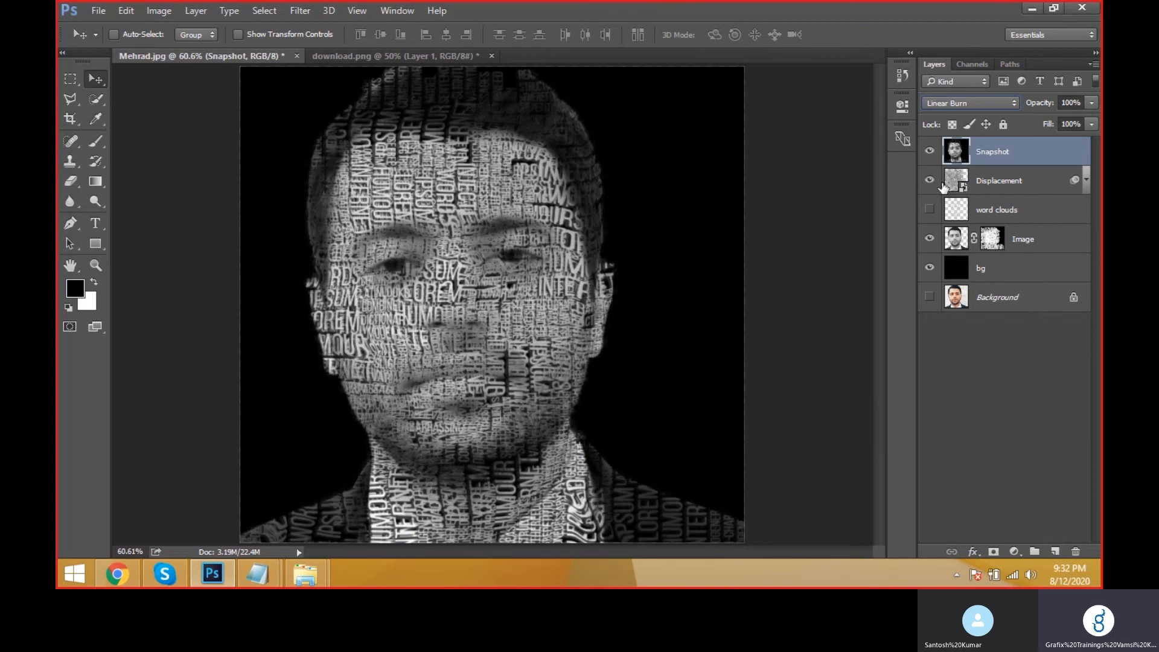
scroll(651, 321, down, 3)
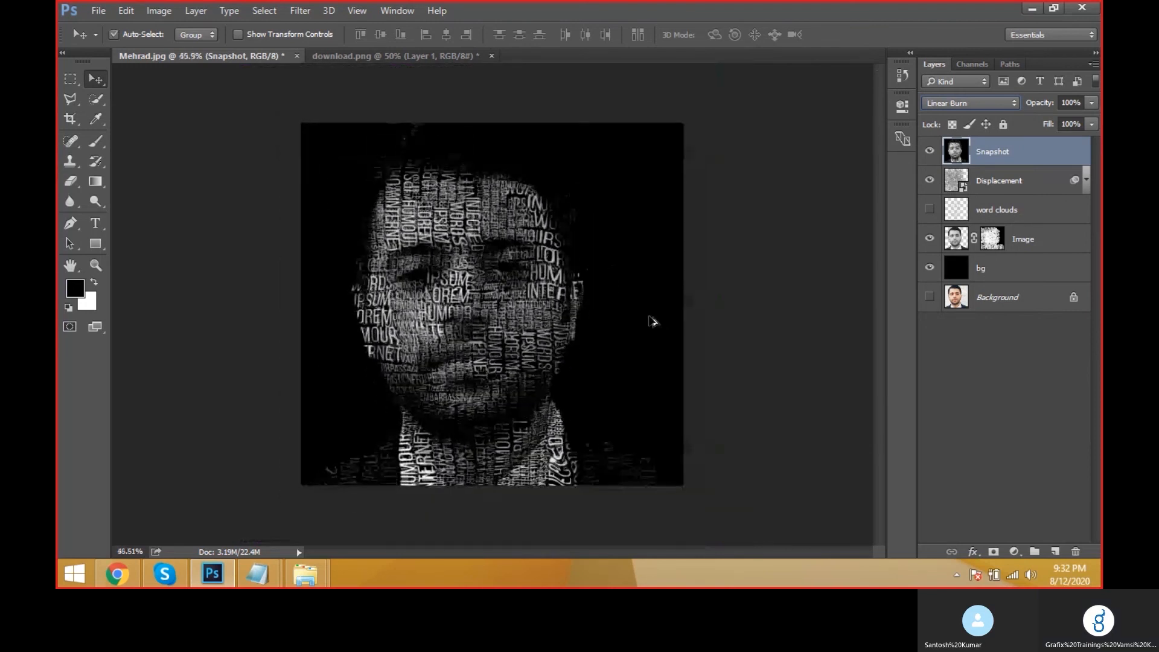
scroll(653, 322, up, 1)
- Save the layered document to the Desktop in Photoshop format as "Potratit image"
click(97, 11)
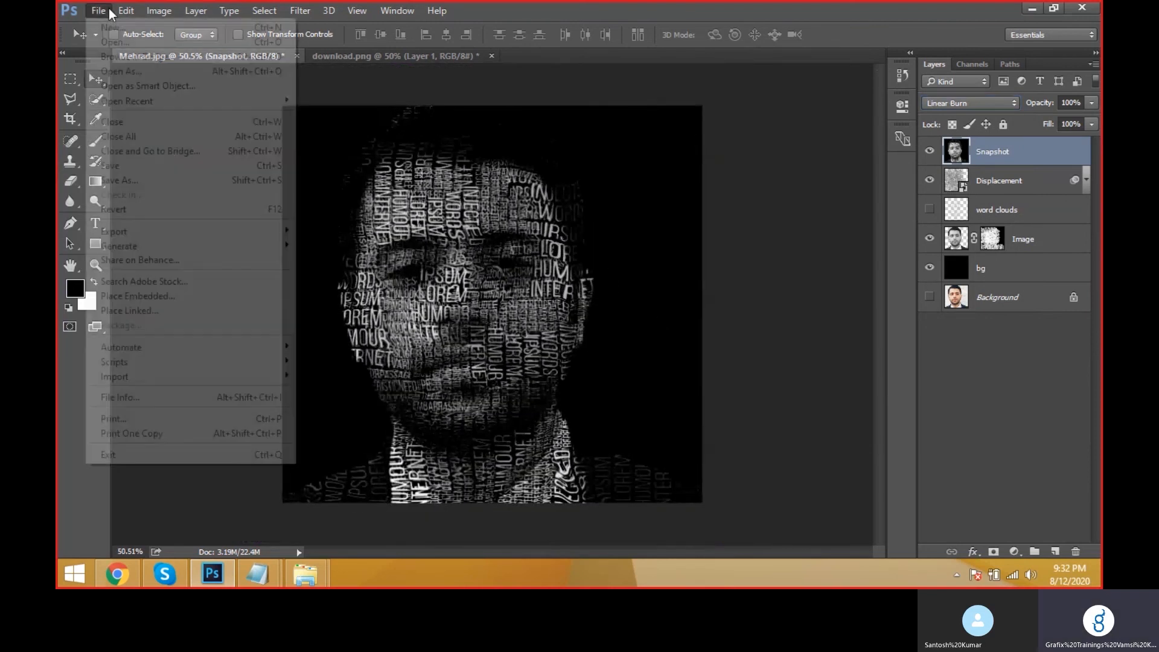
click(167, 172)
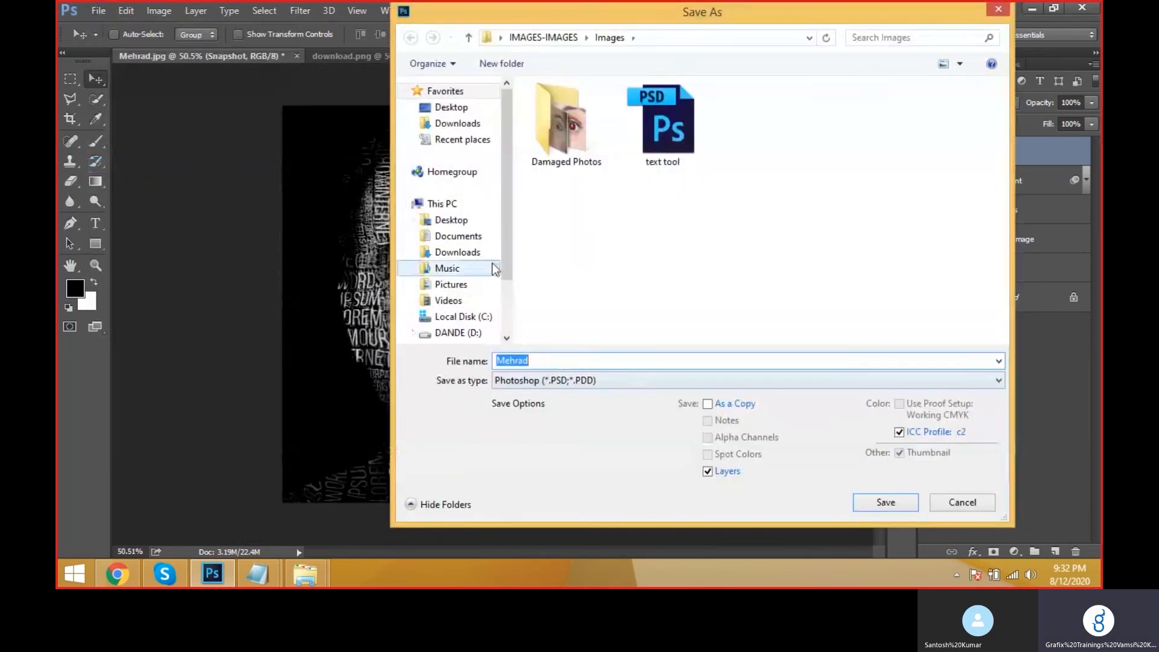
click(464, 220)
double_click(607, 359)
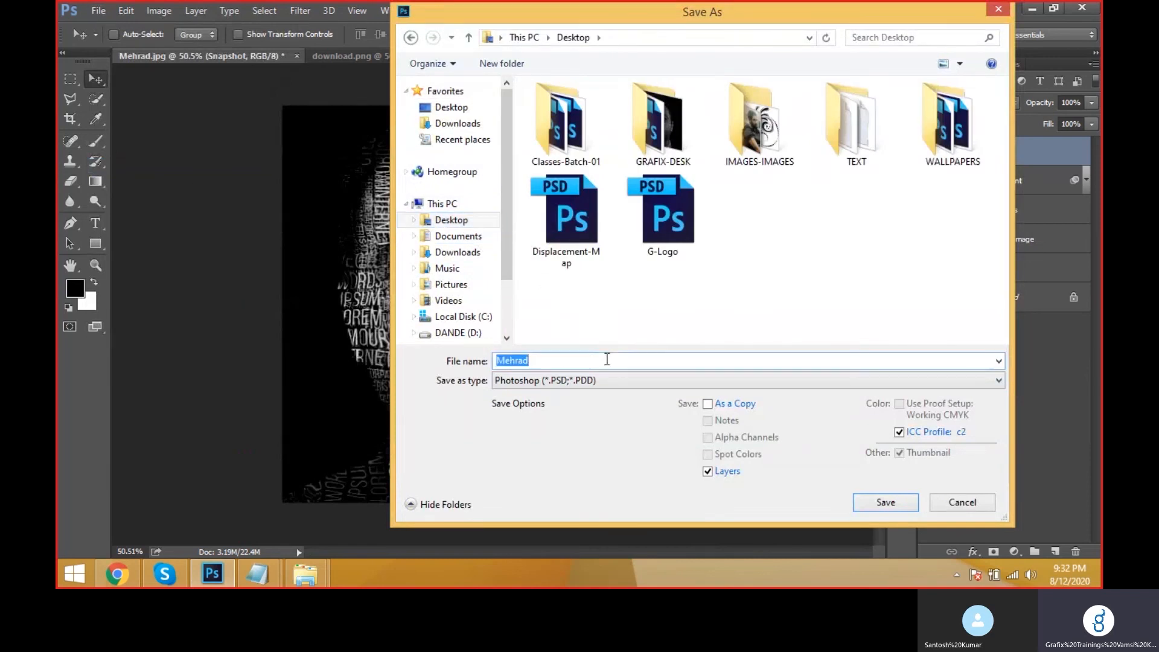
text(Potra)
text(tit image)
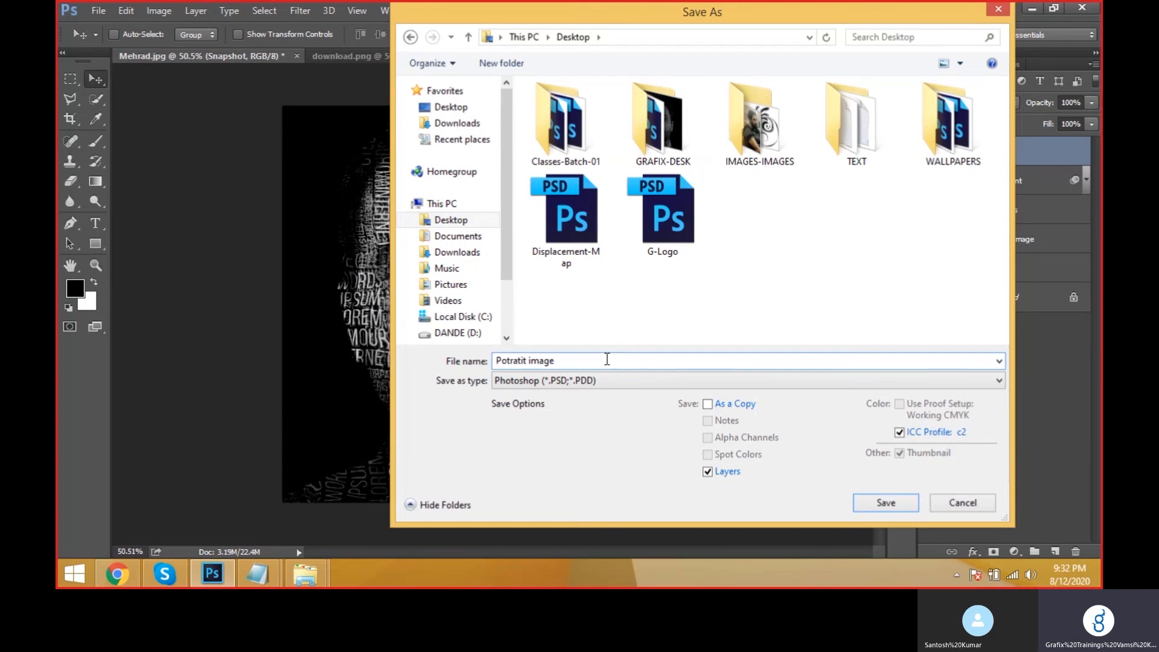
key(Return)
key(Return)
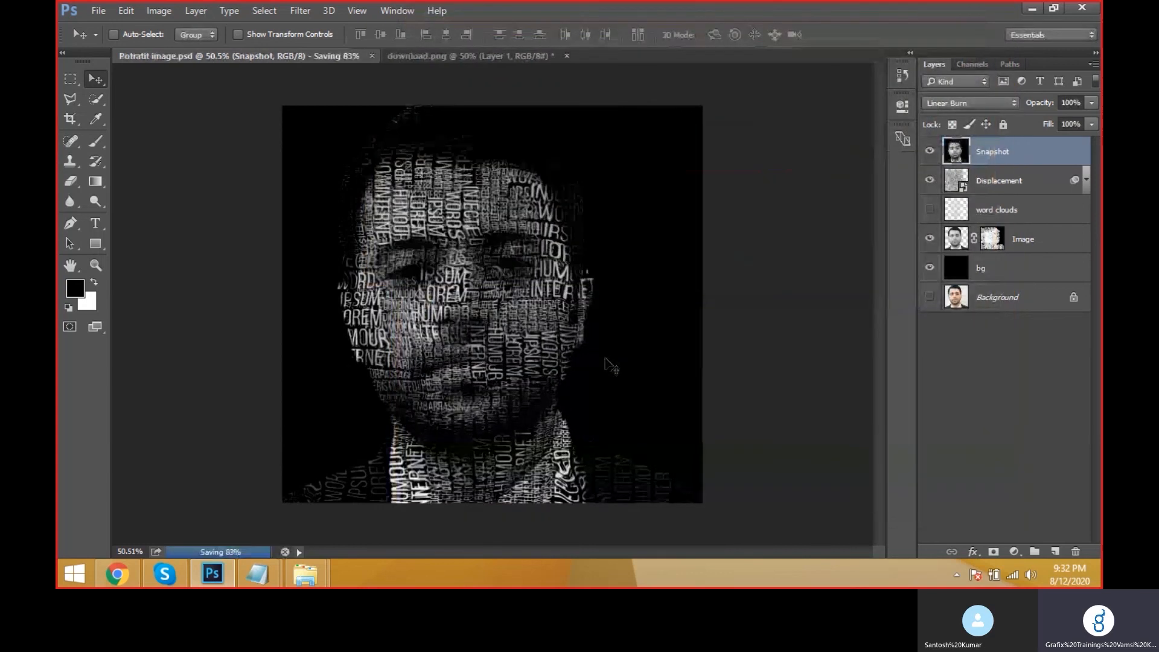
- Save a JPEG copy of Potratit image to the Desktop, accepting the JPEG options
click(98, 10)
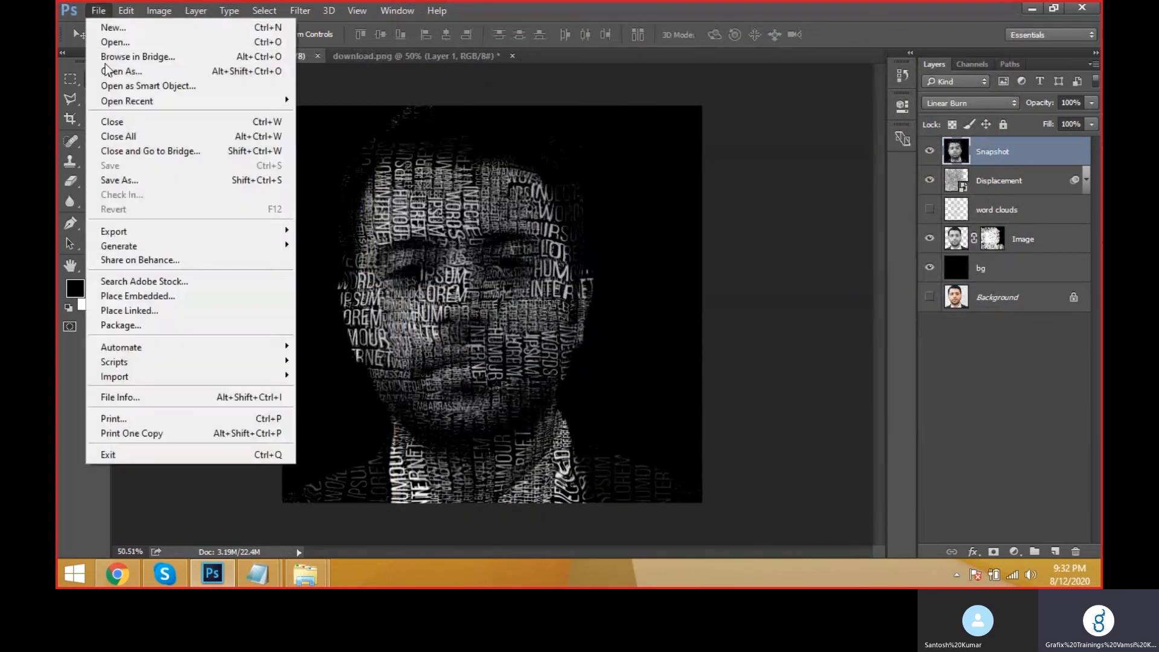
click(119, 180)
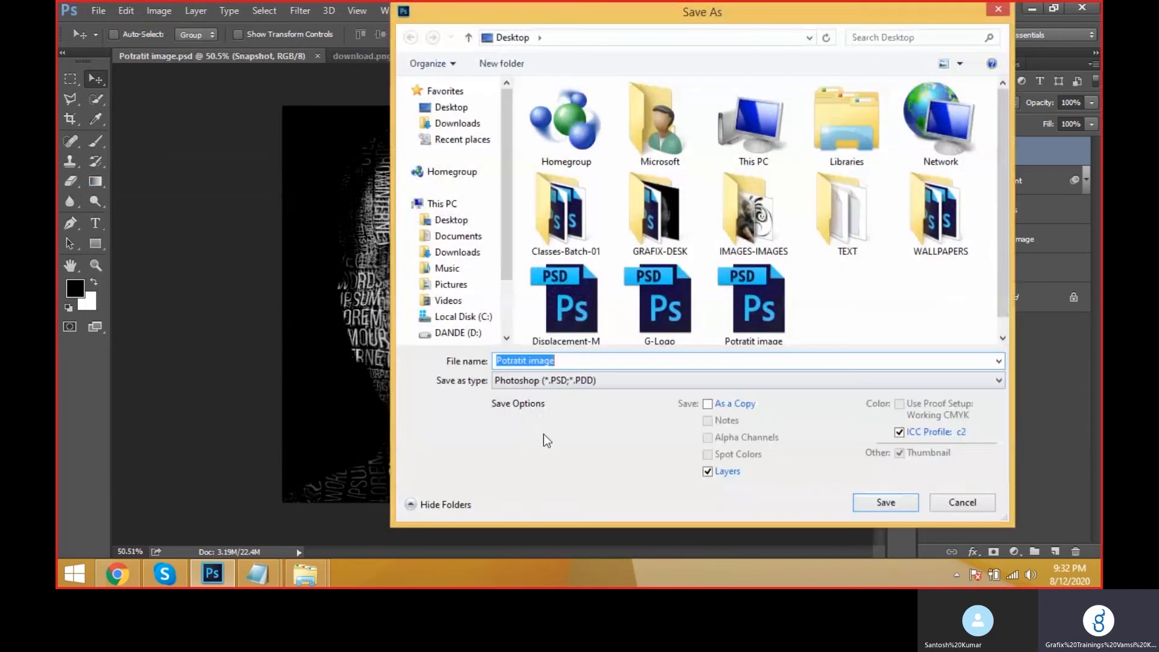
click(590, 382)
click(572, 225)
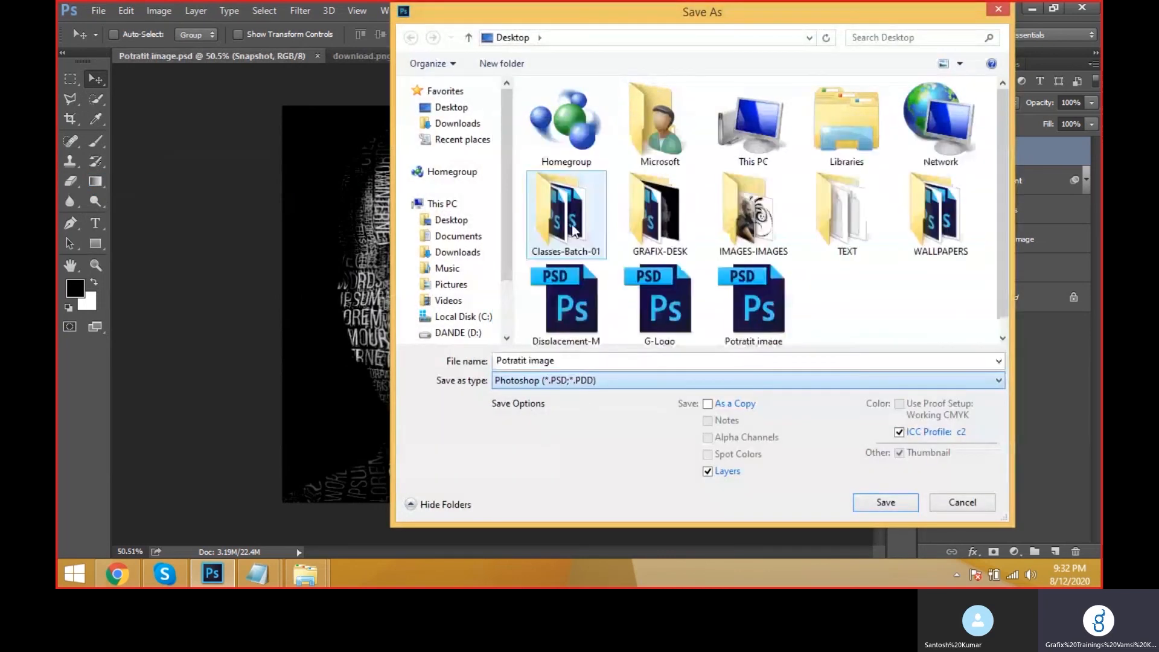
click(887, 504)
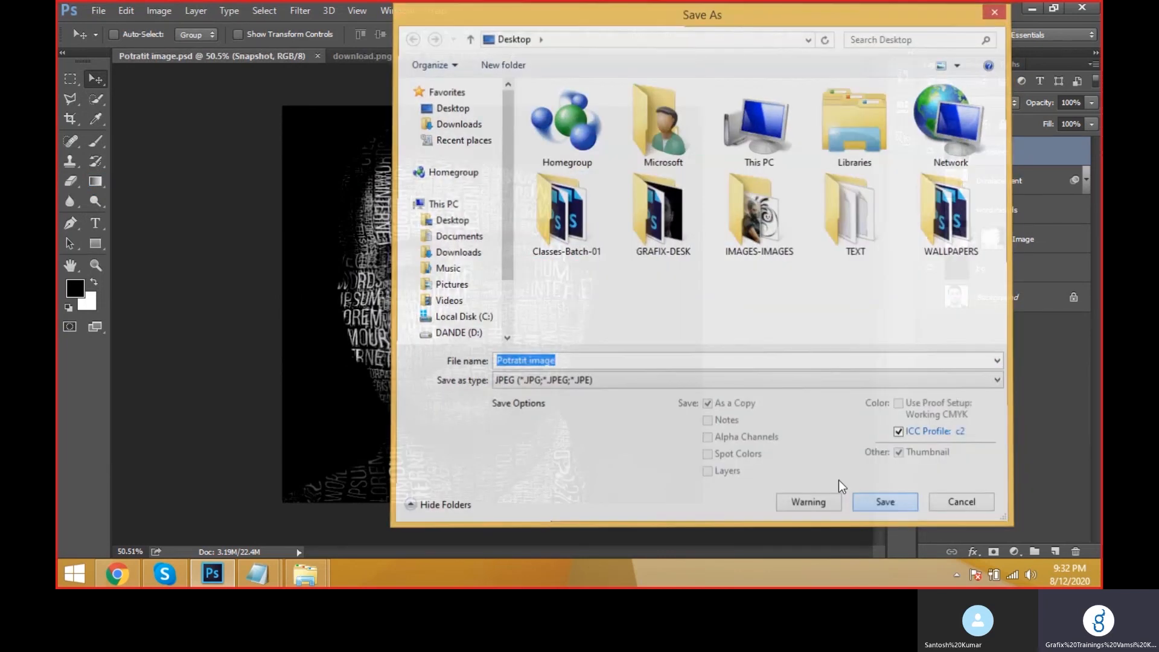
key(Return)
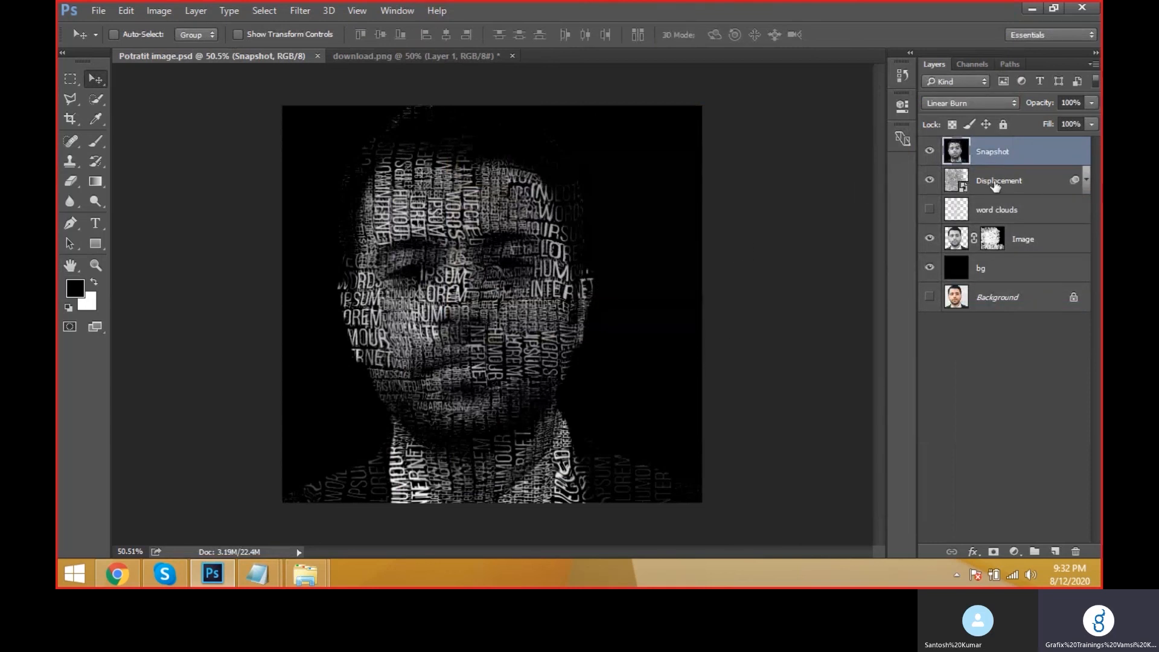
- Try a Levels adjustment on the Displacement layer with input levels 24, 0.30 and 225
click(930, 181)
click(931, 180)
click(1047, 182)
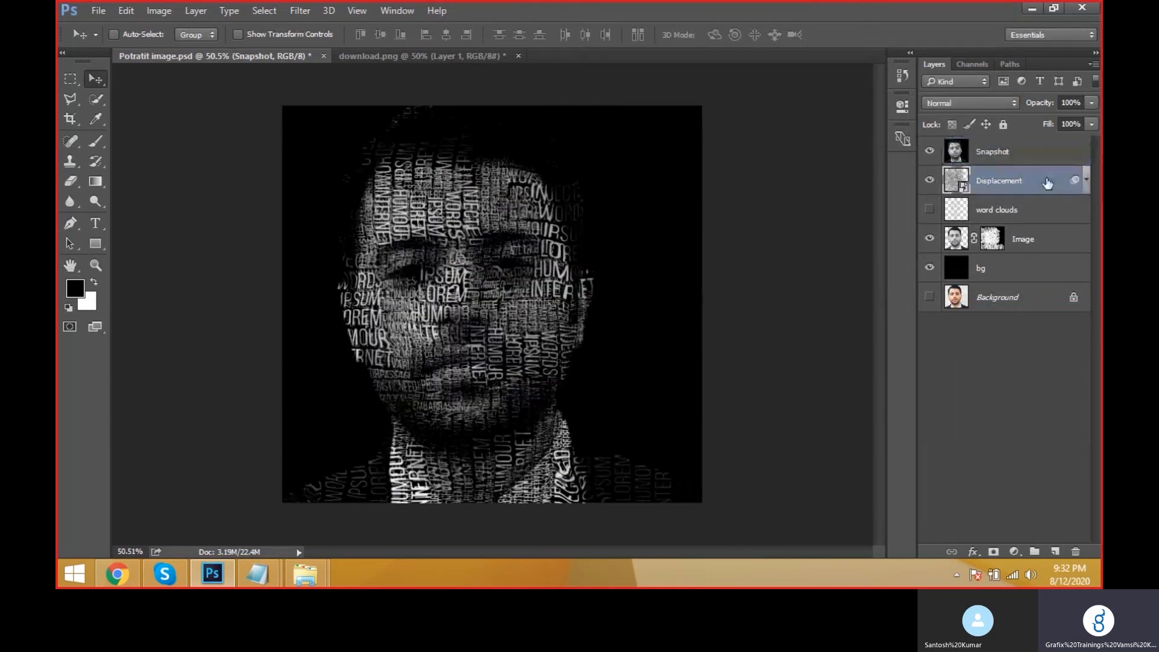
key(ctrl+l)
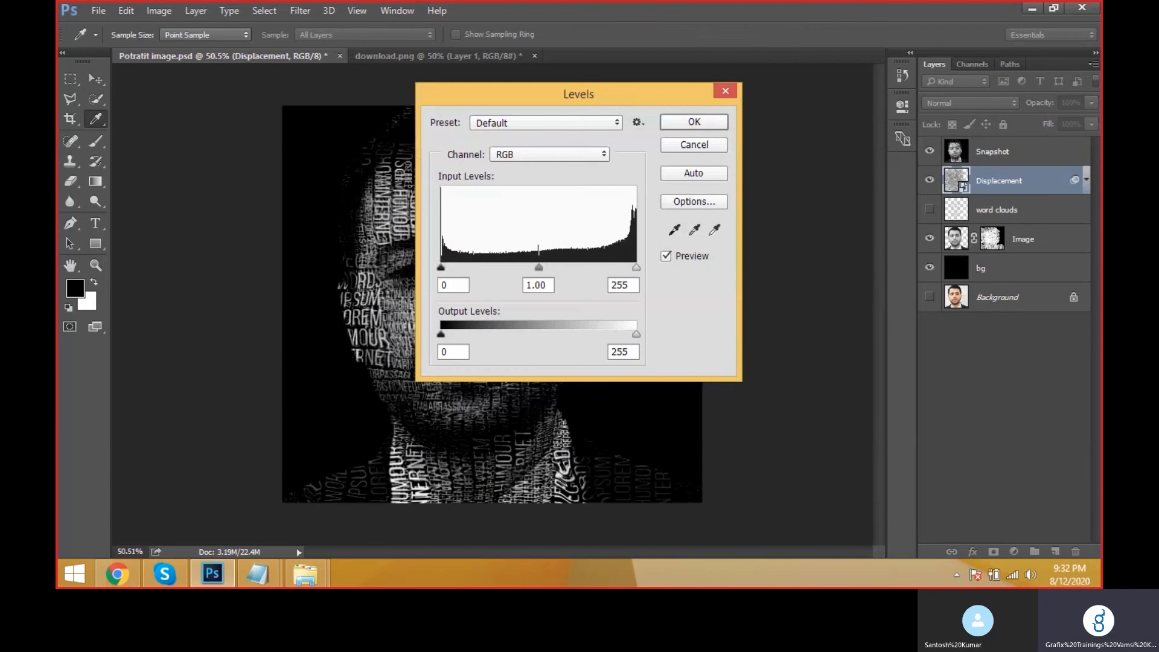
drag(578, 93, 839, 147)
drag(800, 323, 875, 322)
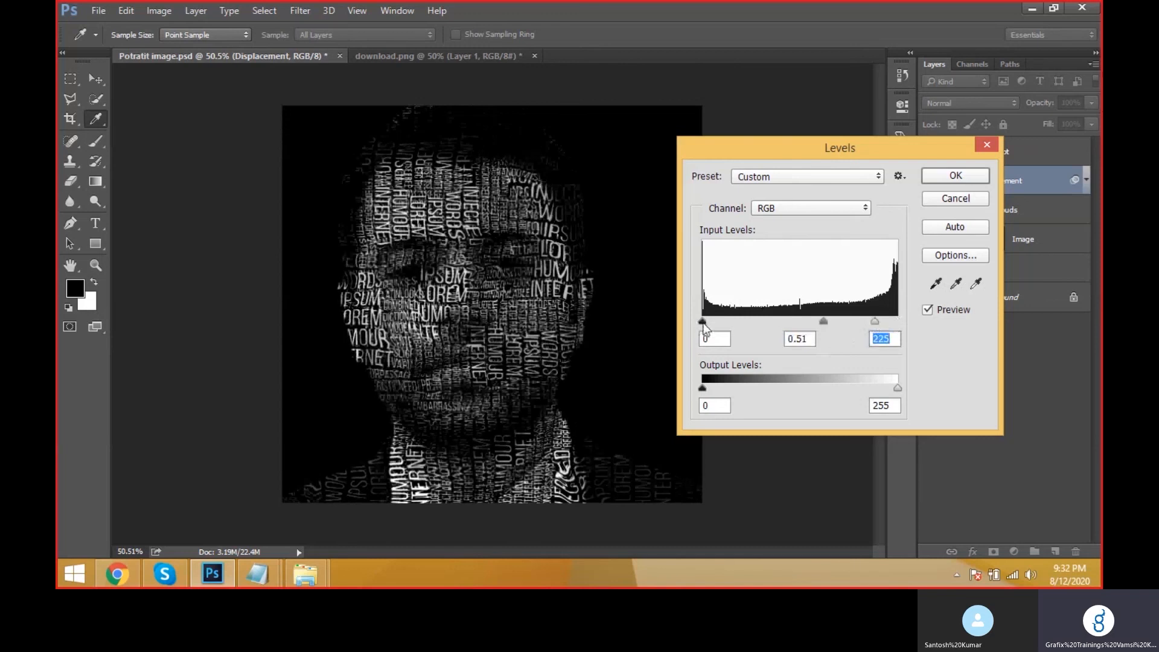
drag(703, 323, 720, 323)
drag(819, 322, 847, 329)
key(Tab)
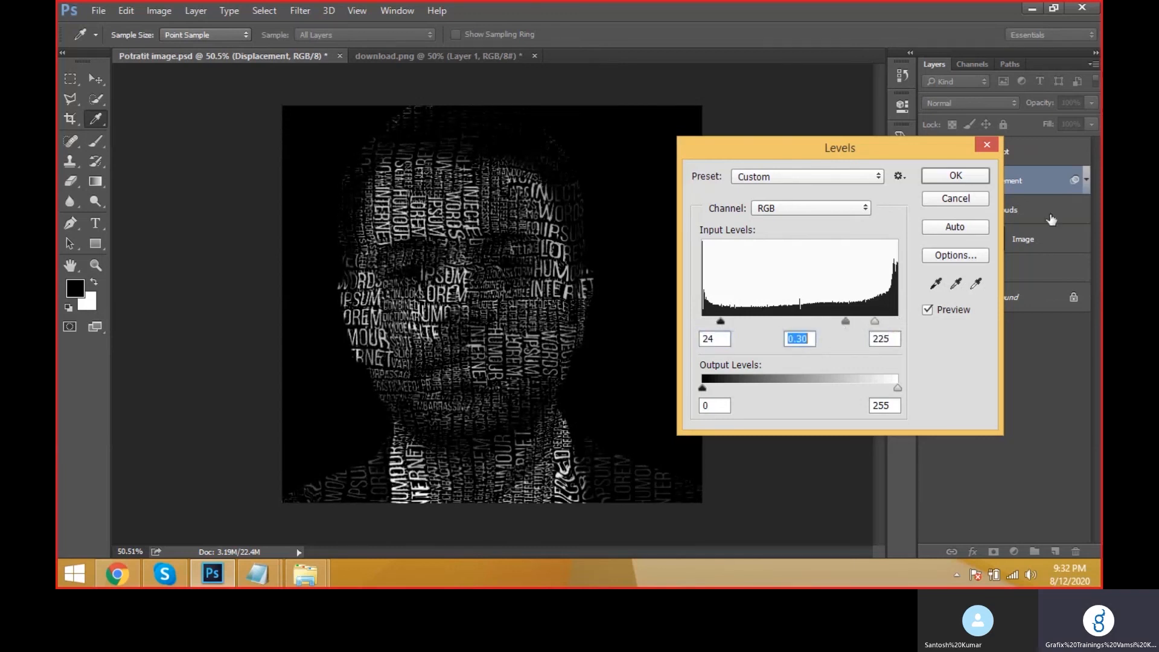
click(952, 178)
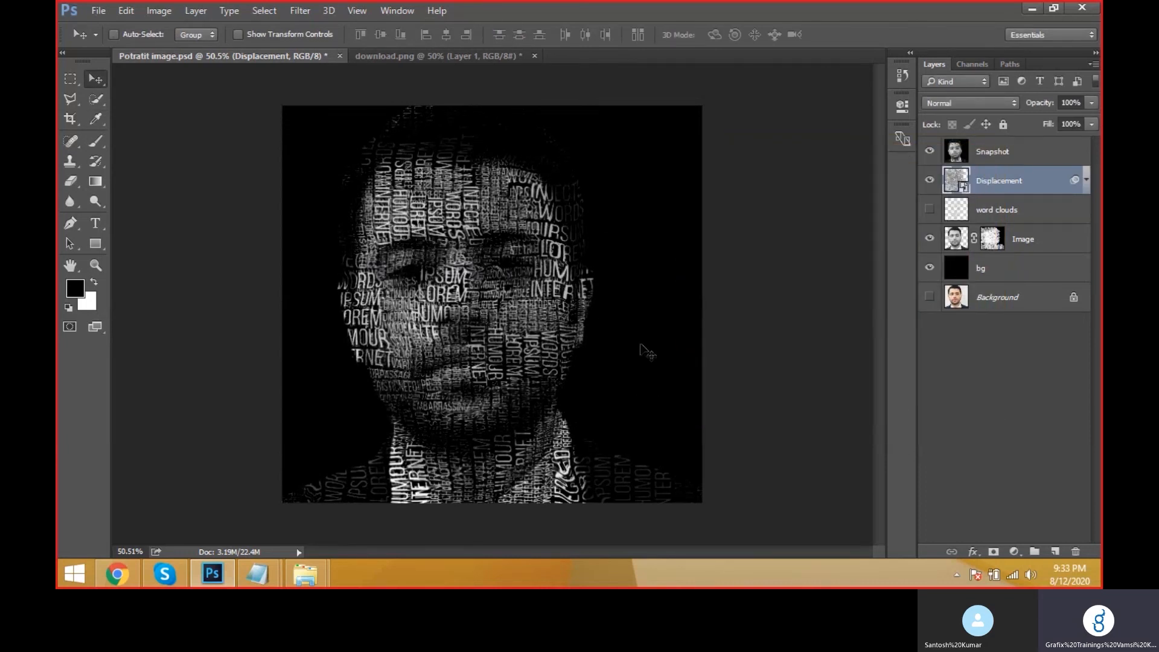
key(alt+Tab)
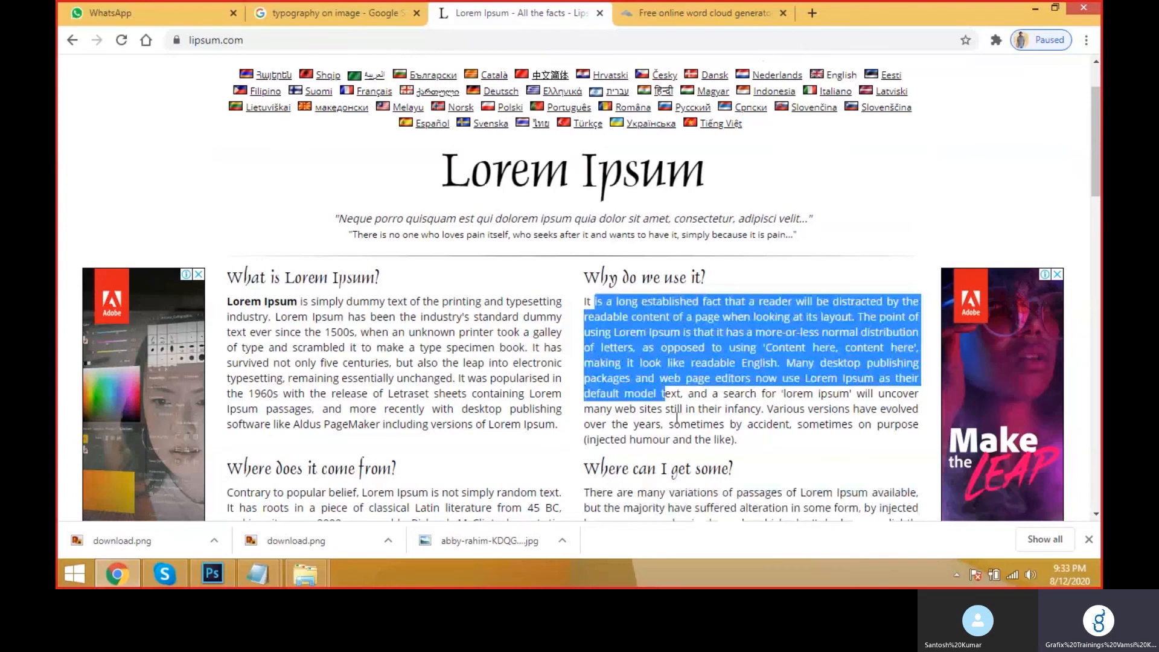
key(alt+Tab)
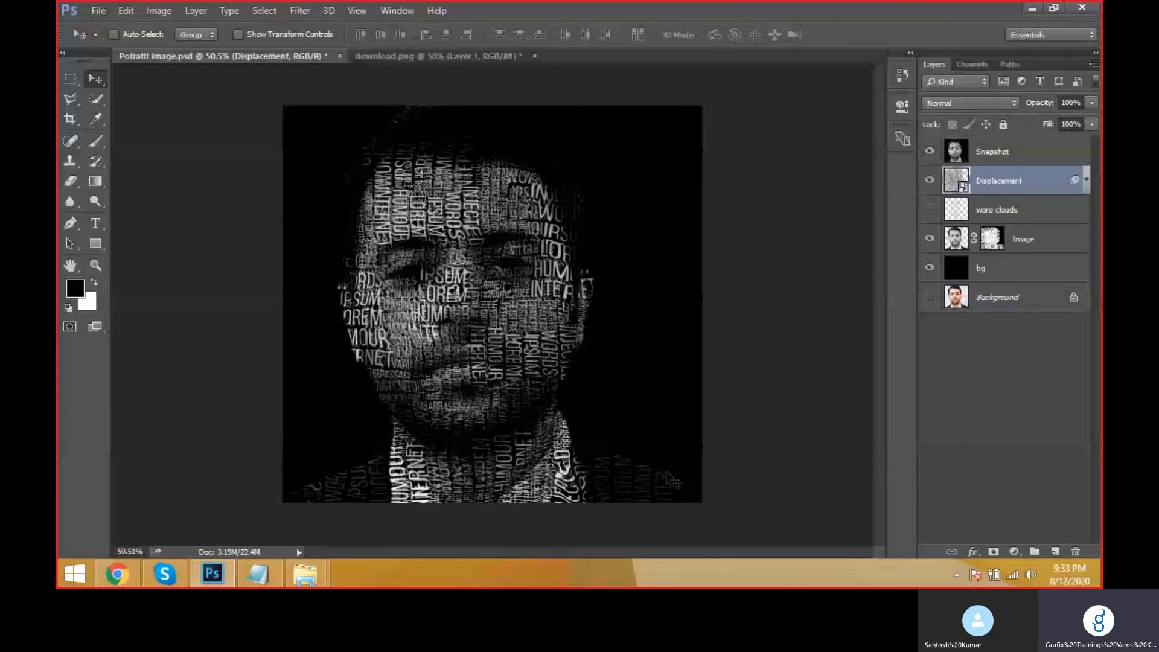